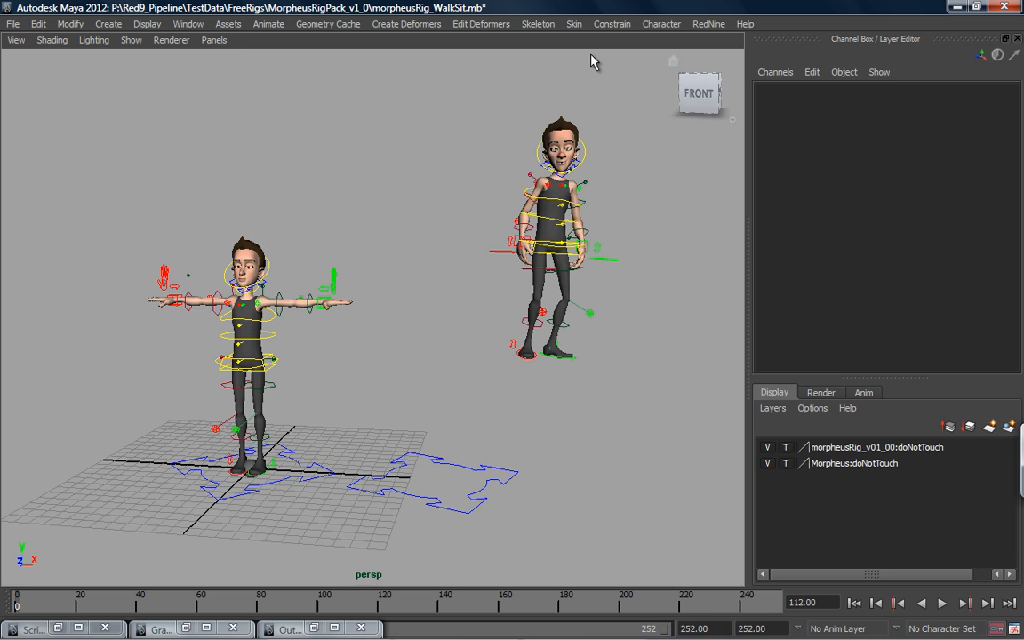
Open the Red9 AnimationToolkit and look through its hierarchy control and pose manager sections, ending on the main toolkit section
{"action": "left_click", "coordinate": [709, 24]}
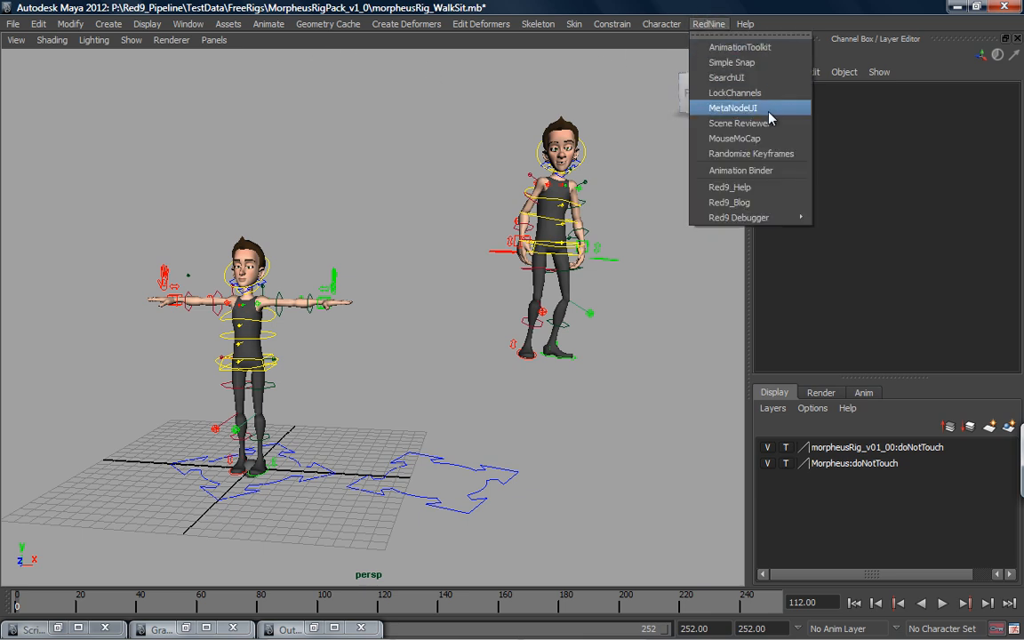
{"action": "left_click", "coordinate": [748, 52]}
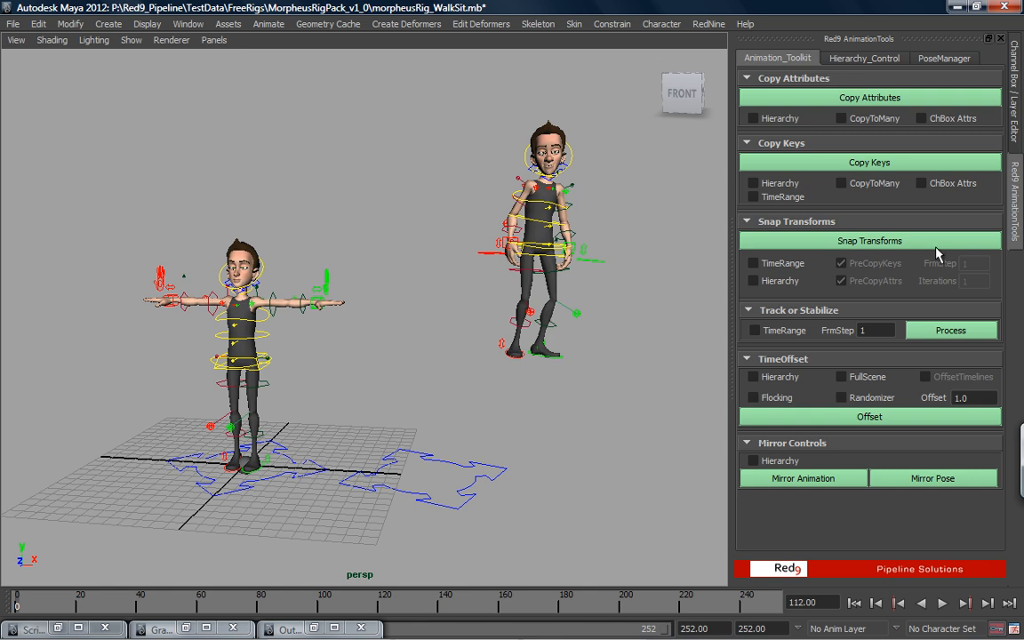
{"action": "left_click", "coordinate": [864, 57]}
{"action": "left_click", "coordinate": [944, 57]}
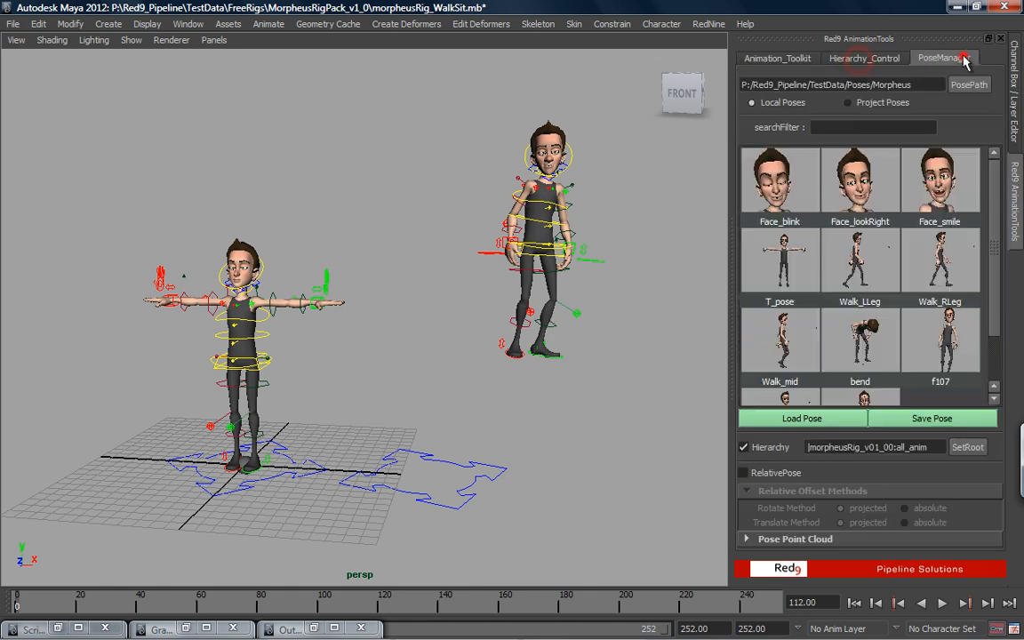
{"action": "left_click", "coordinate": [762, 58]}
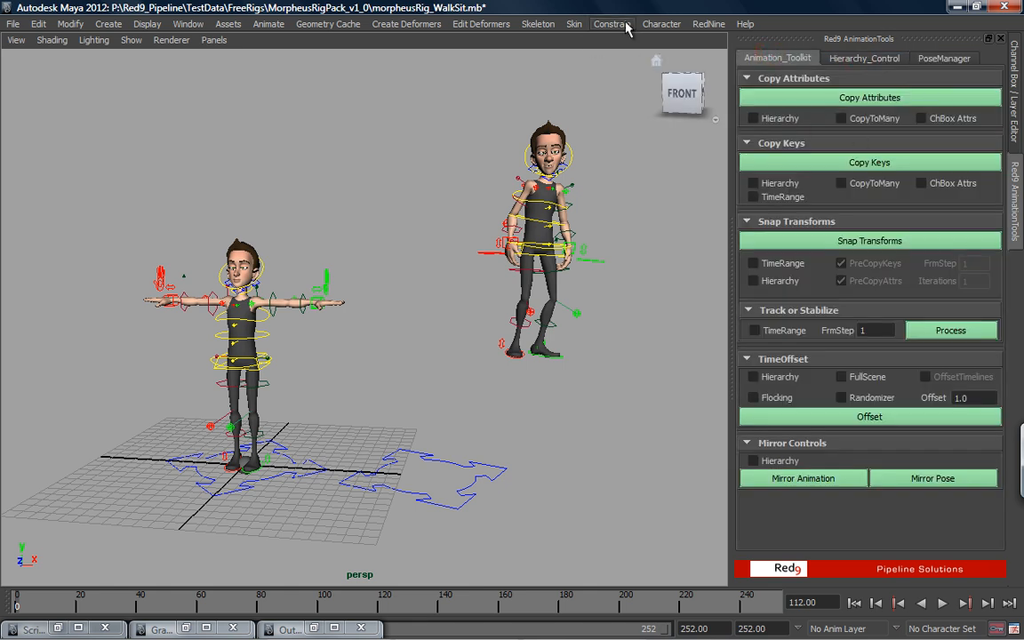
Examine the search fields of the Red9 SearchUI alongside the toolkit's hierarchy filter settings, then close the node searcher
{"action": "left_click", "coordinate": [708, 24]}
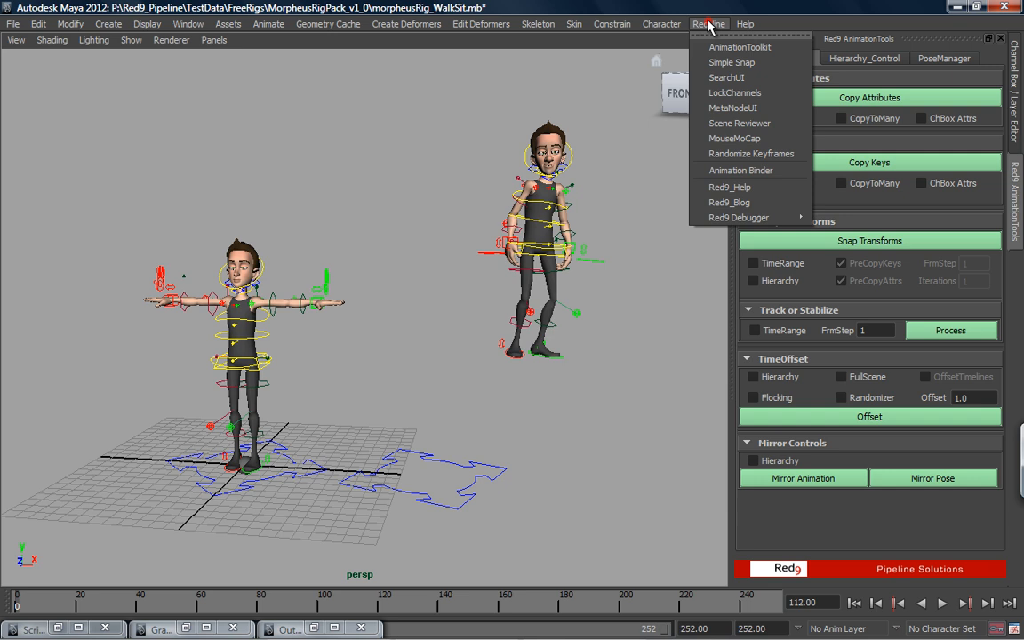
{"action": "left_click", "coordinate": [750, 78]}
{"action": "left_click_drag", "start_coordinate": [592, 170], "coordinate": [578, 75]}
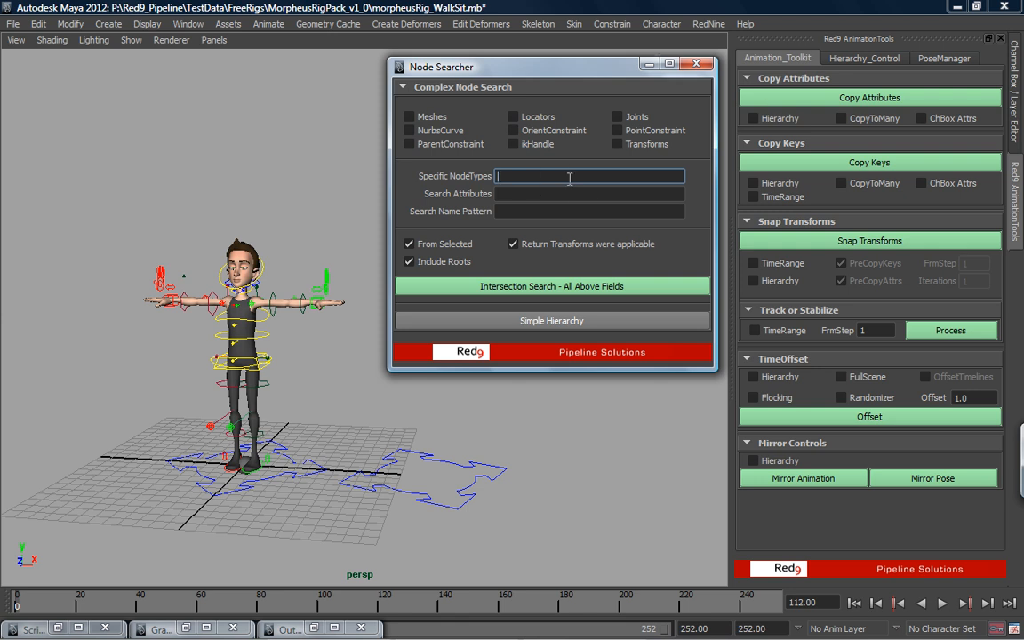
{"action": "left_click", "coordinate": [528, 194]}
{"action": "left_click", "coordinate": [542, 175]}
{"action": "left_click", "coordinate": [549, 192]}
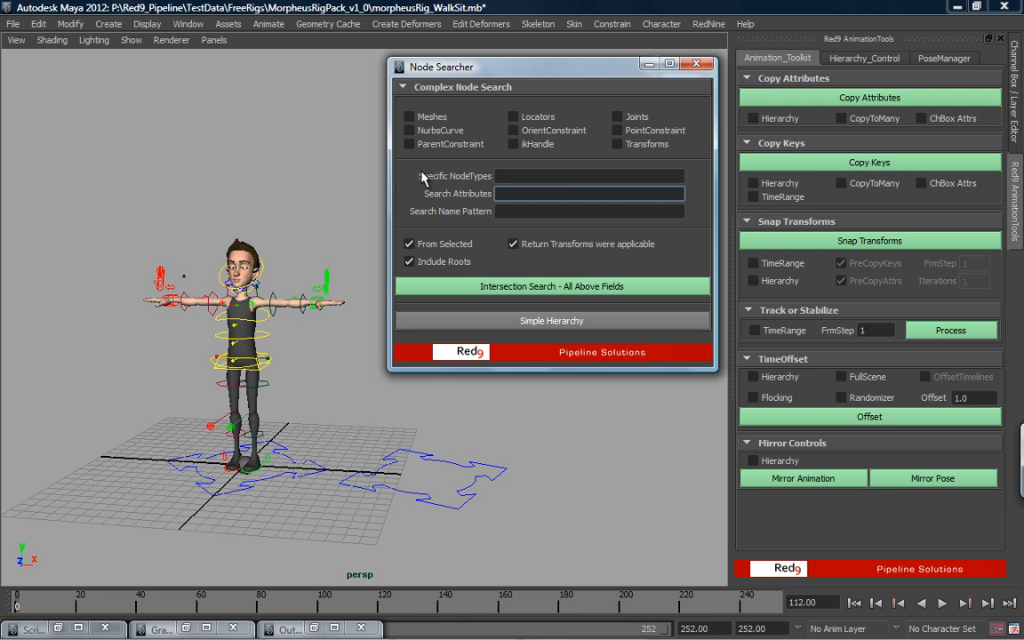
{"action": "left_click", "coordinate": [864, 58]}
{"action": "left_click_drag", "start_coordinate": [596, 63], "coordinate": [593, 68]}
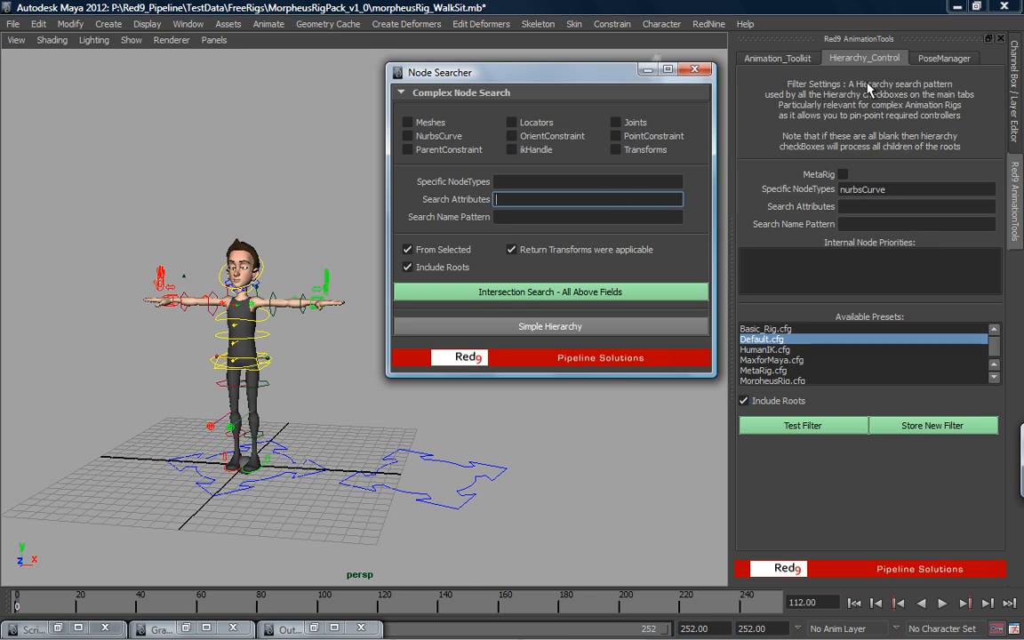
{"action": "left_click_drag", "start_coordinate": [531, 68], "coordinate": [523, 112]}
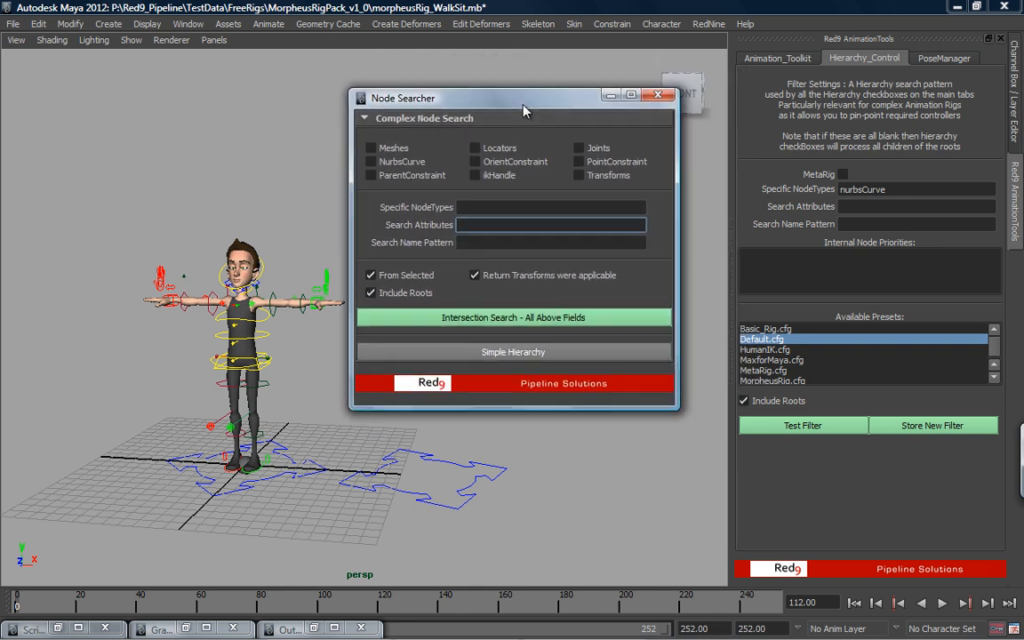
{"action": "left_click", "coordinate": [659, 95]}
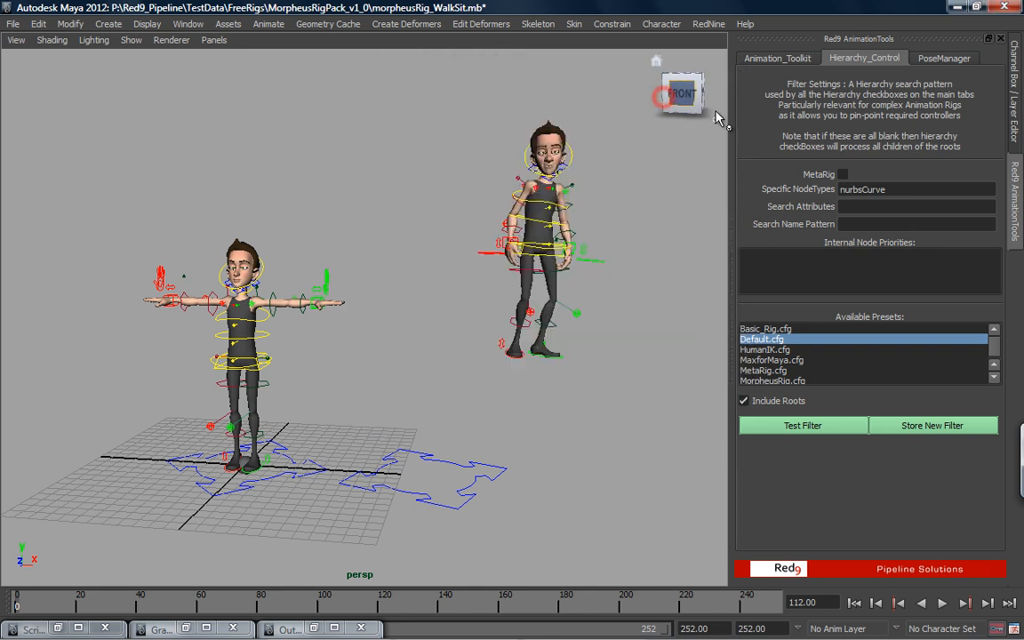
Open the LockChannels tool and select the Morpheus:all_anim control with its channels displayed
{"action": "left_click", "coordinate": [710, 24]}
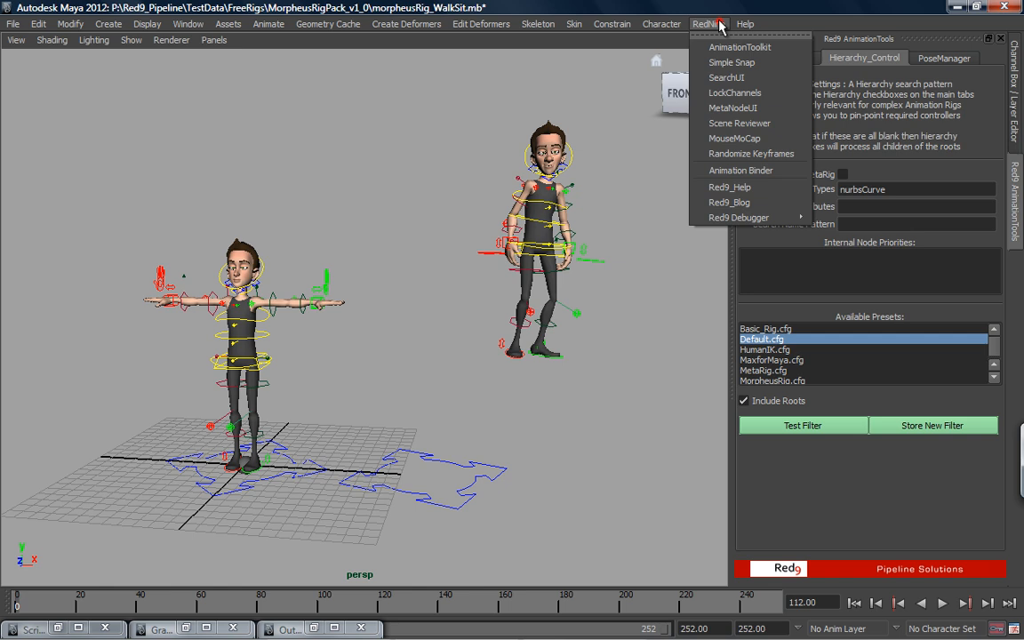
{"action": "left_click", "coordinate": [758, 96]}
{"action": "left_click_drag", "start_coordinate": [598, 64], "coordinate": [593, 64]}
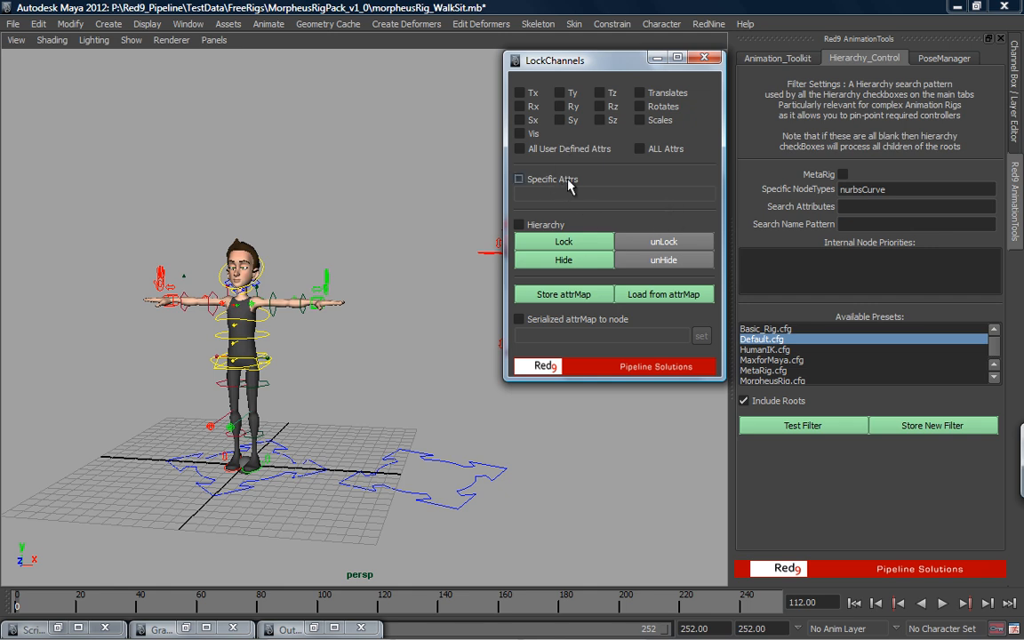
{"action": "left_click", "coordinate": [1016, 95]}
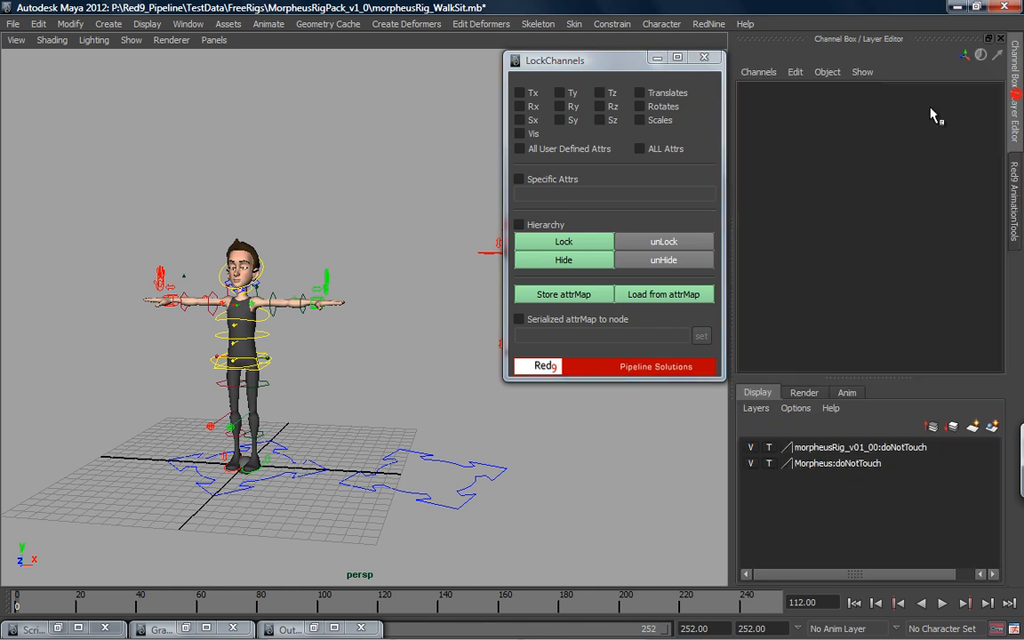
{"action": "left_click", "coordinate": [293, 425]}
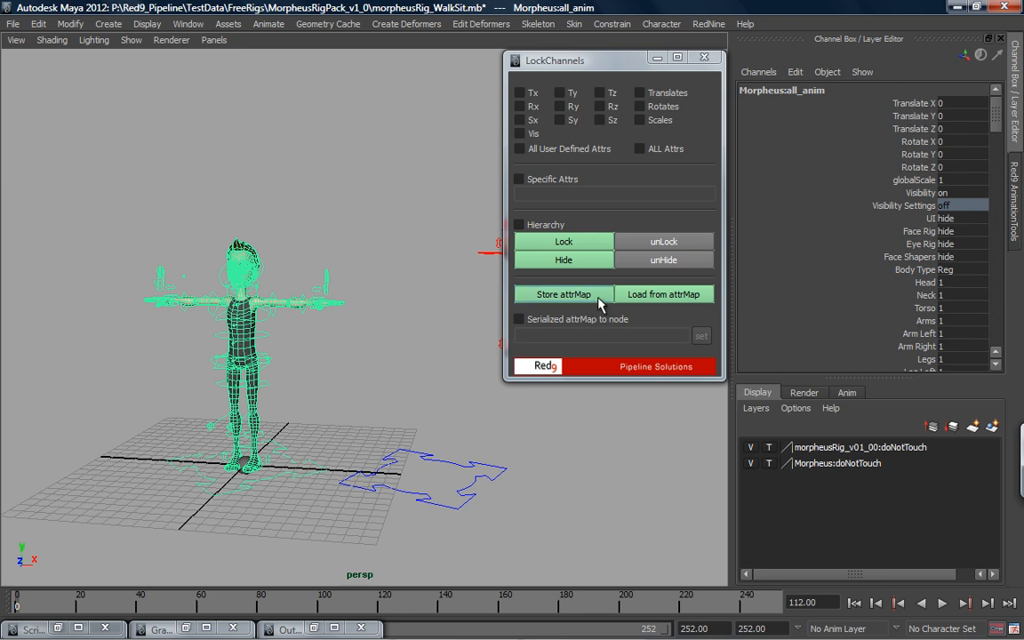
Turn on serializing the attribute map to a node to inspect the internal save and load options, then close LockChannels
{"action": "left_click", "coordinate": [523, 319]}
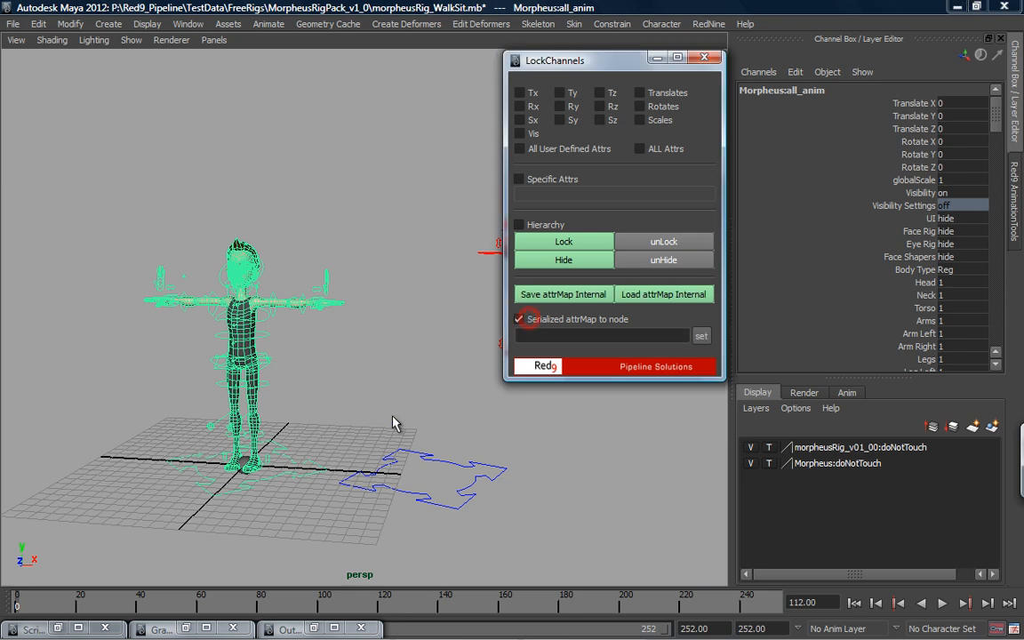
{"action": "left_click", "coordinate": [328, 418]}
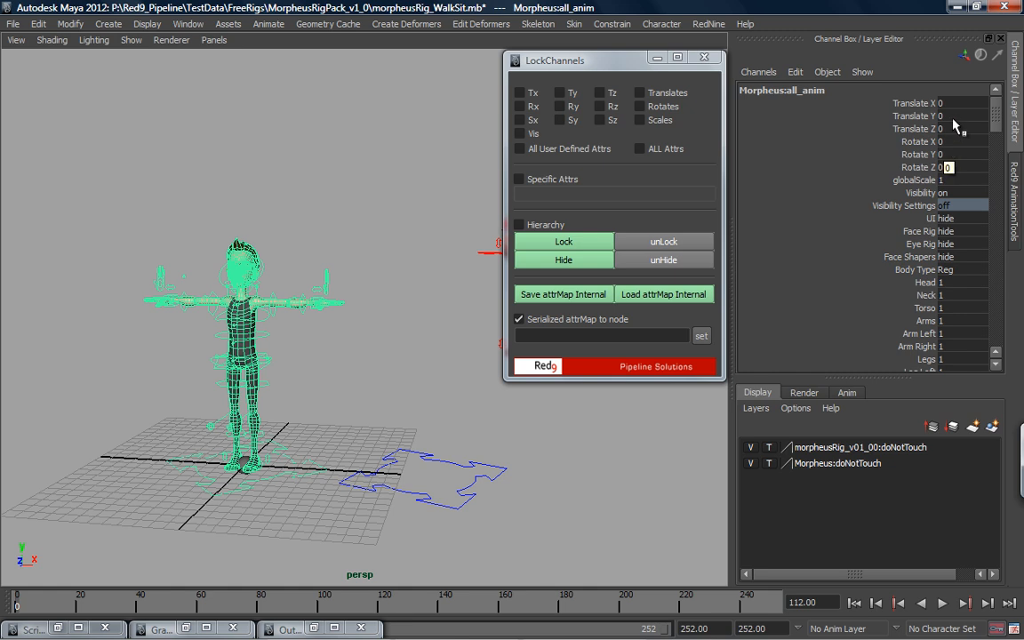
{"action": "left_click", "coordinate": [705, 58]}
Open the MetaNodeUI, examine its sorting and class filter options, and close it
{"action": "left_click", "coordinate": [709, 24]}
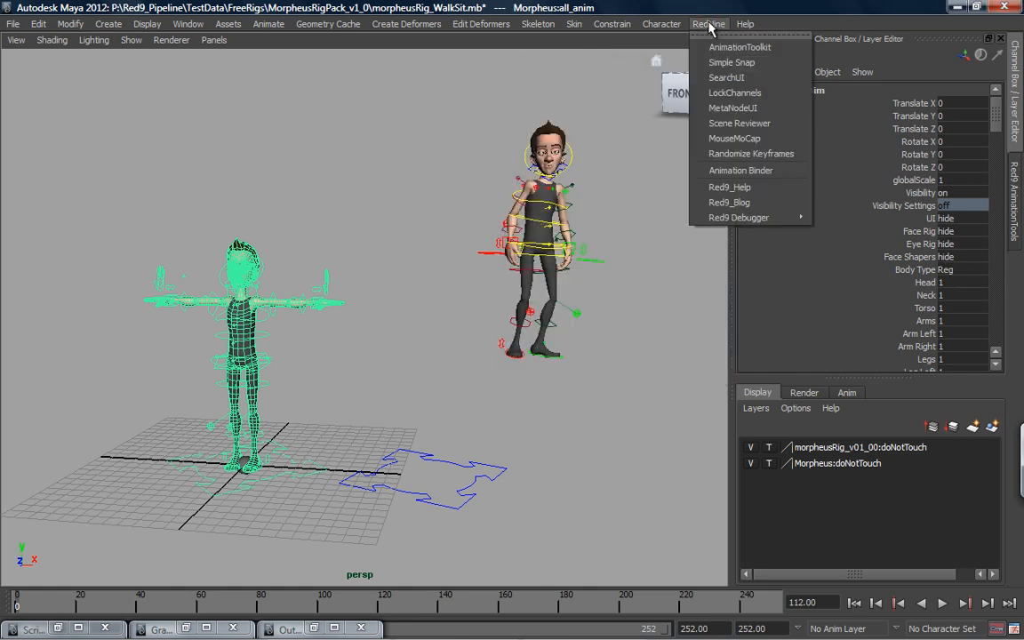
{"action": "left_click", "coordinate": [736, 108]}
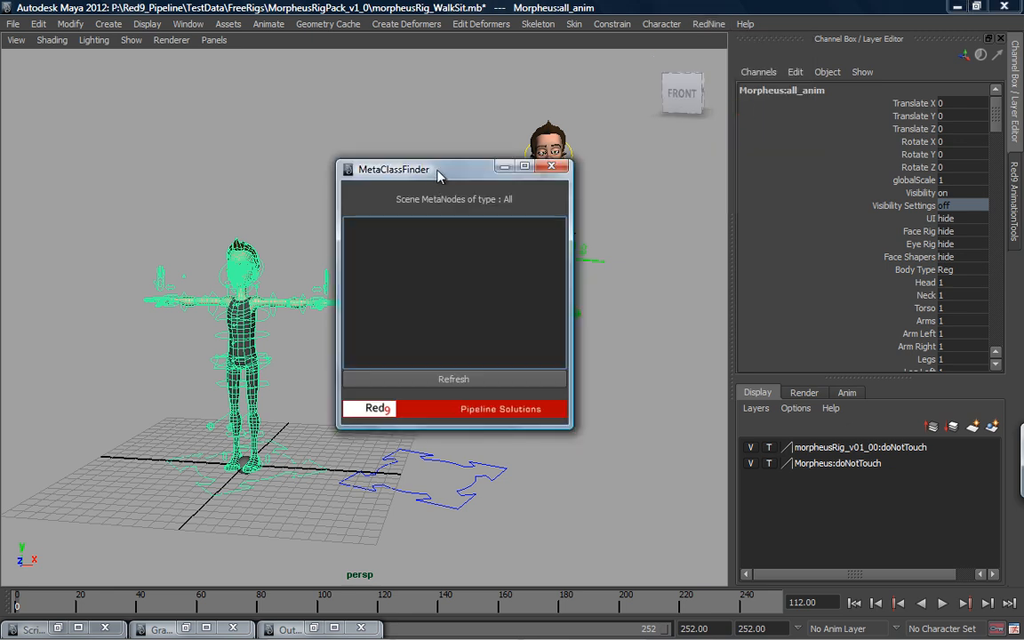
{"action": "left_click_drag", "start_coordinate": [398, 170], "coordinate": [498, 121]}
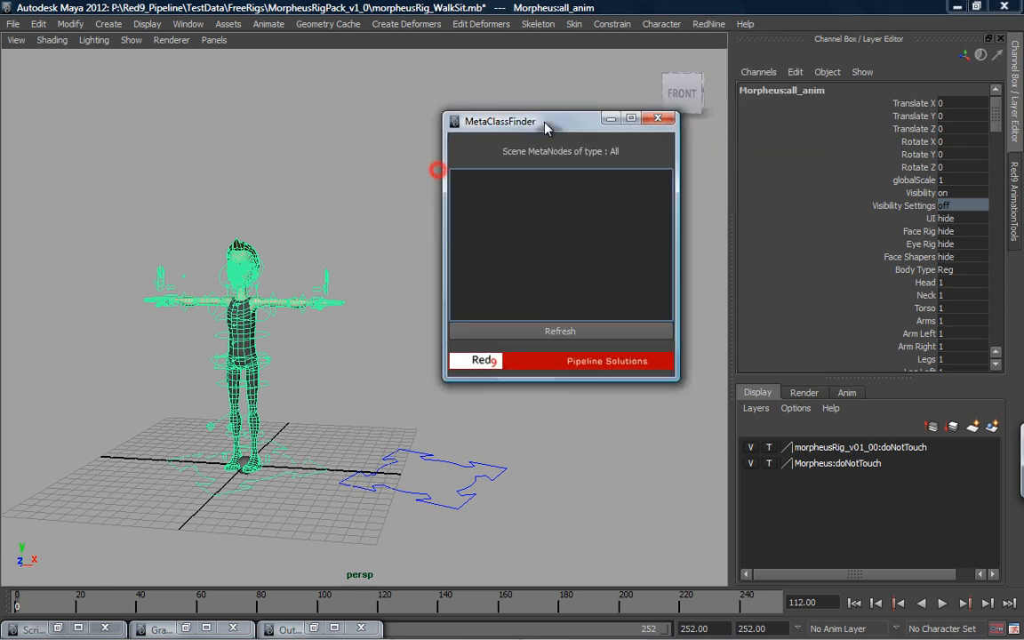
{"action": "right_click", "coordinate": [549, 219]}
{"action": "right_click", "coordinate": [642, 197]}
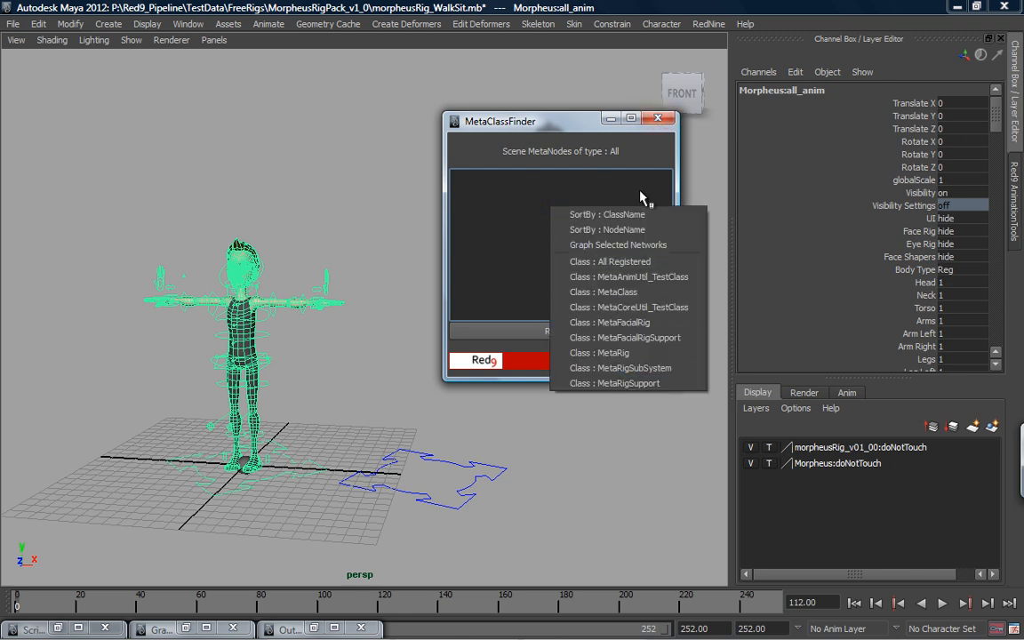
{"action": "left_click", "coordinate": [655, 120]}
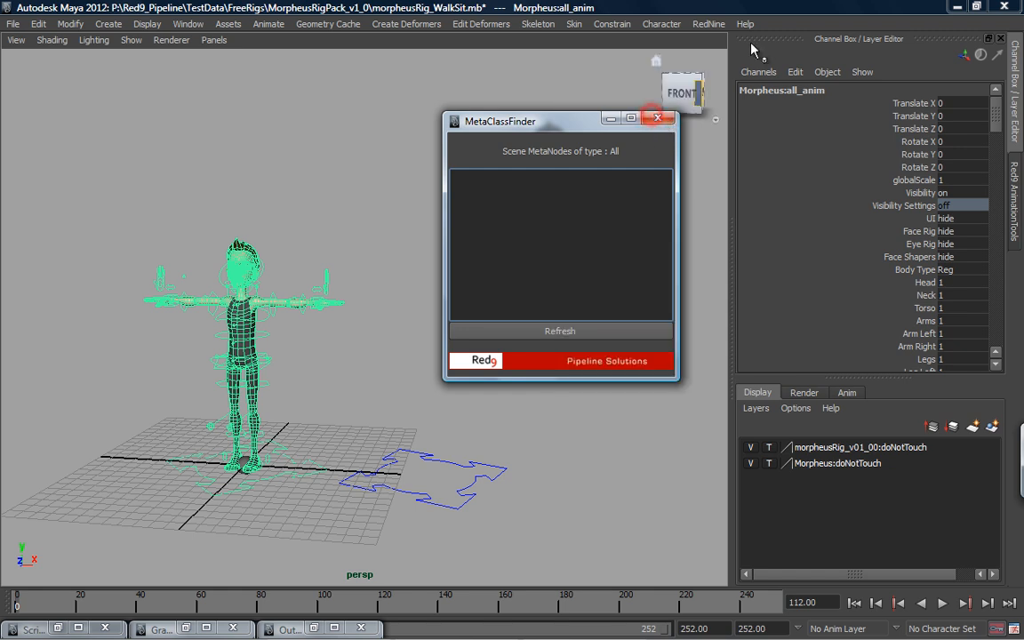
{"action": "left_click", "coordinate": [656, 119]}
Open the Scene Reviewer, examine its comment, history and live review options, and close it
{"action": "left_click", "coordinate": [708, 24]}
{"action": "left_click", "coordinate": [756, 123]}
{"action": "left_click_drag", "start_coordinate": [596, 53], "coordinate": [594, 72]}
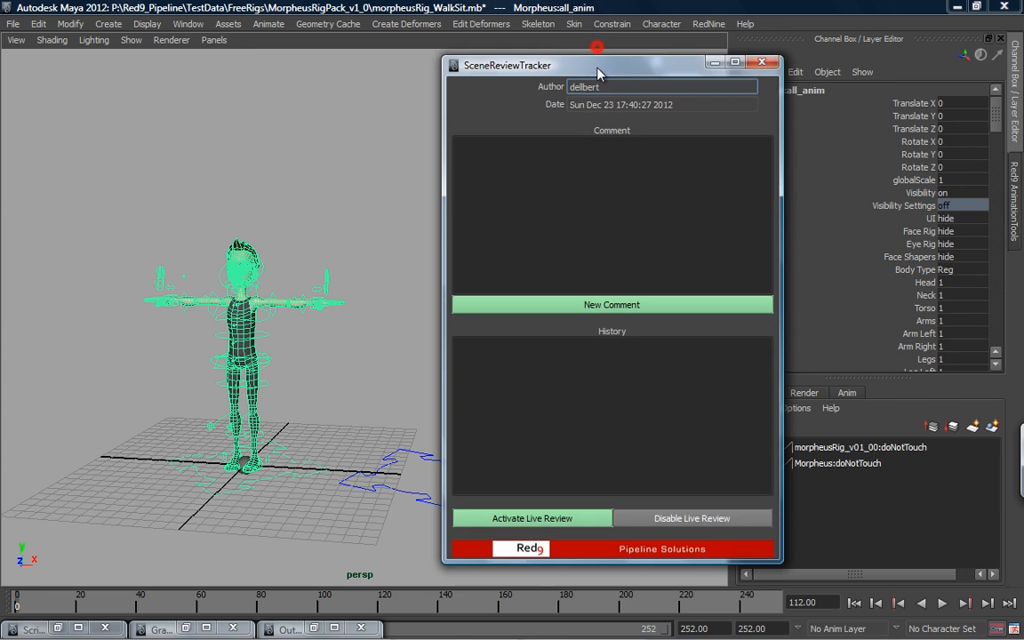
{"action": "left_click", "coordinate": [547, 178]}
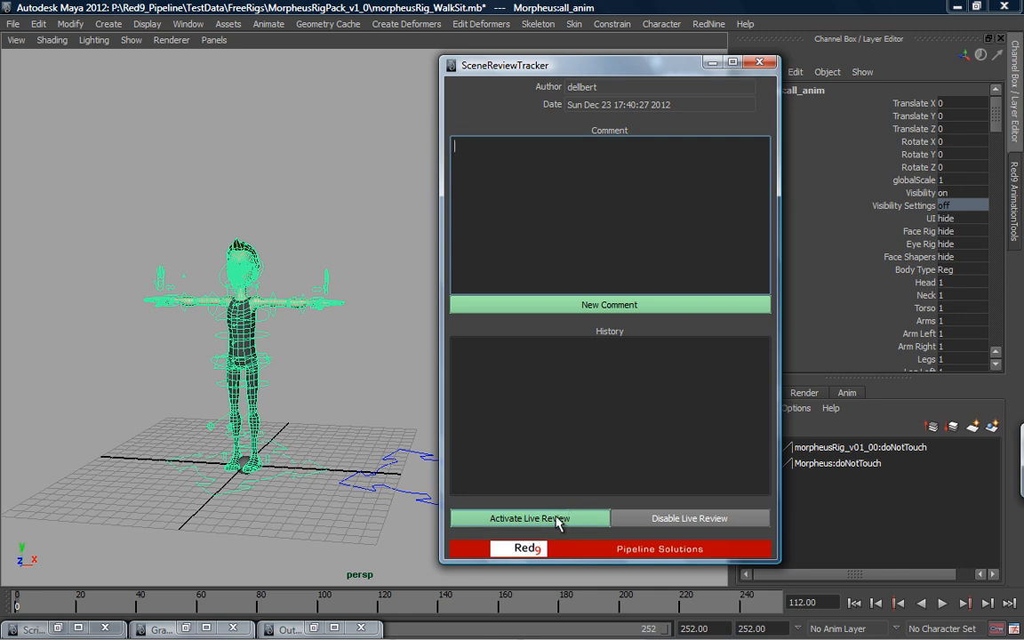
{"action": "left_click_drag", "start_coordinate": [584, 70], "coordinate": [518, 59]}
{"action": "left_click", "coordinate": [531, 147]}
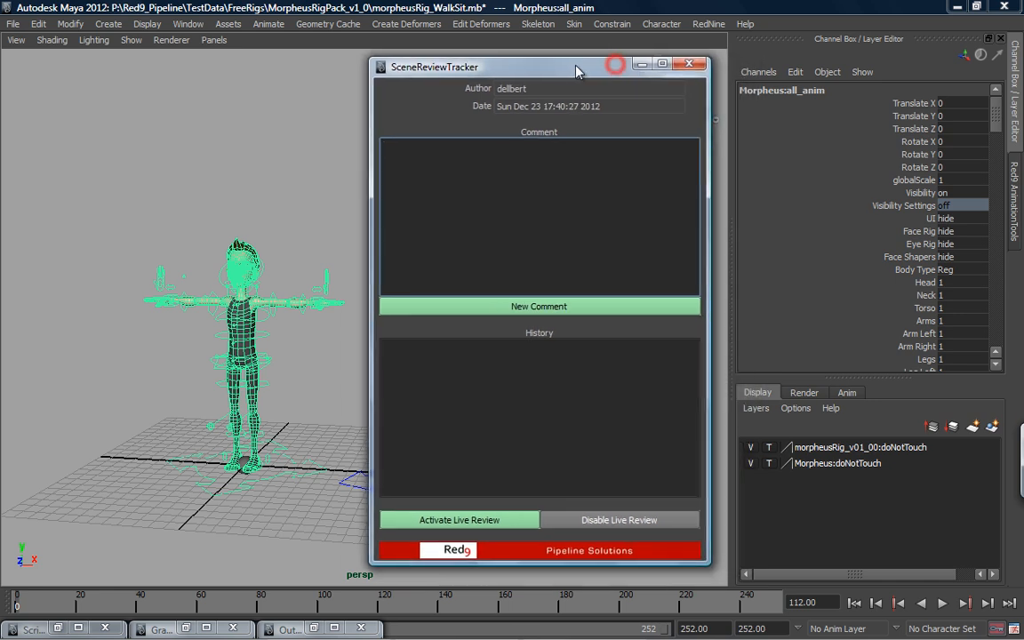
{"action": "left_click", "coordinate": [689, 67]}
Open the MouseMoCap tool to view its attribute recording options, then close it
{"action": "left_click", "coordinate": [709, 24]}
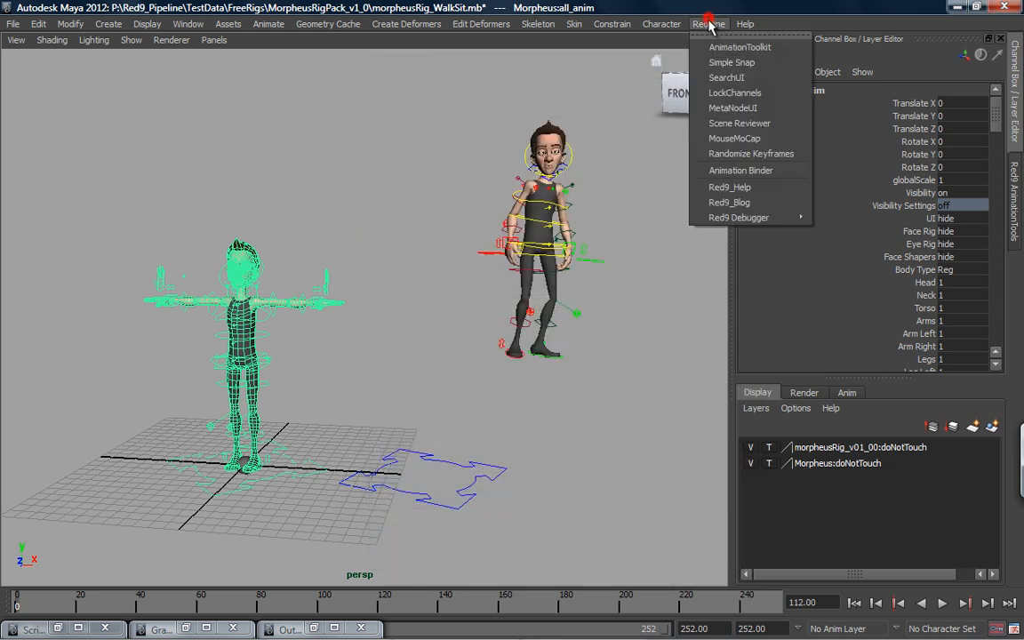
{"action": "left_click", "coordinate": [720, 137]}
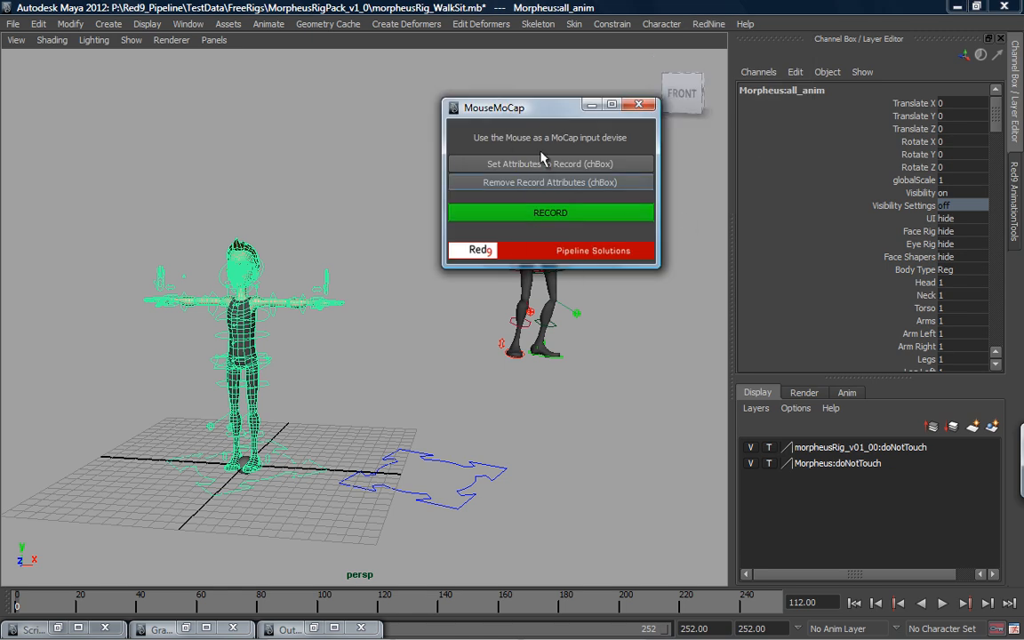
{"action": "left_click", "coordinate": [636, 108]}
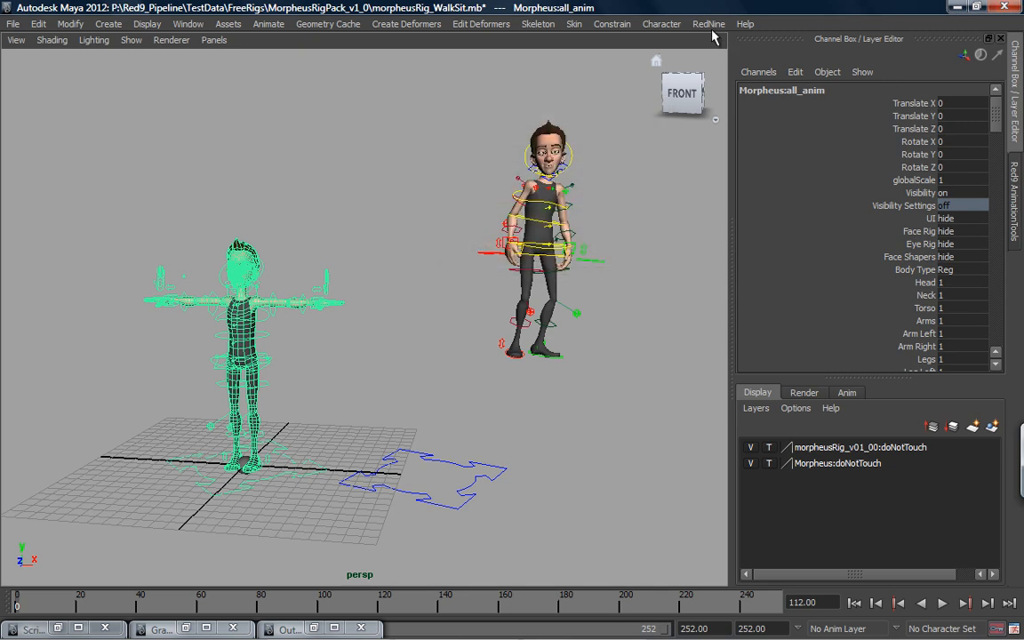
Open the Randomize Keyframes tool to view its strength and curve options, then close it
{"action": "left_click", "coordinate": [709, 24]}
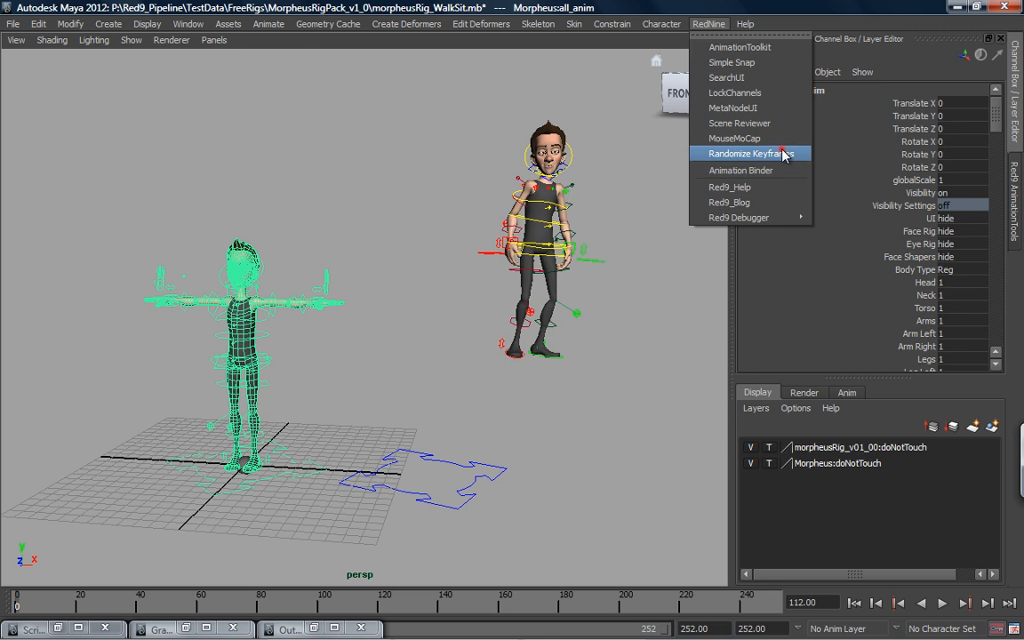
{"action": "left_click", "coordinate": [738, 153]}
{"action": "left_click_drag", "start_coordinate": [525, 131], "coordinate": [570, 147]}
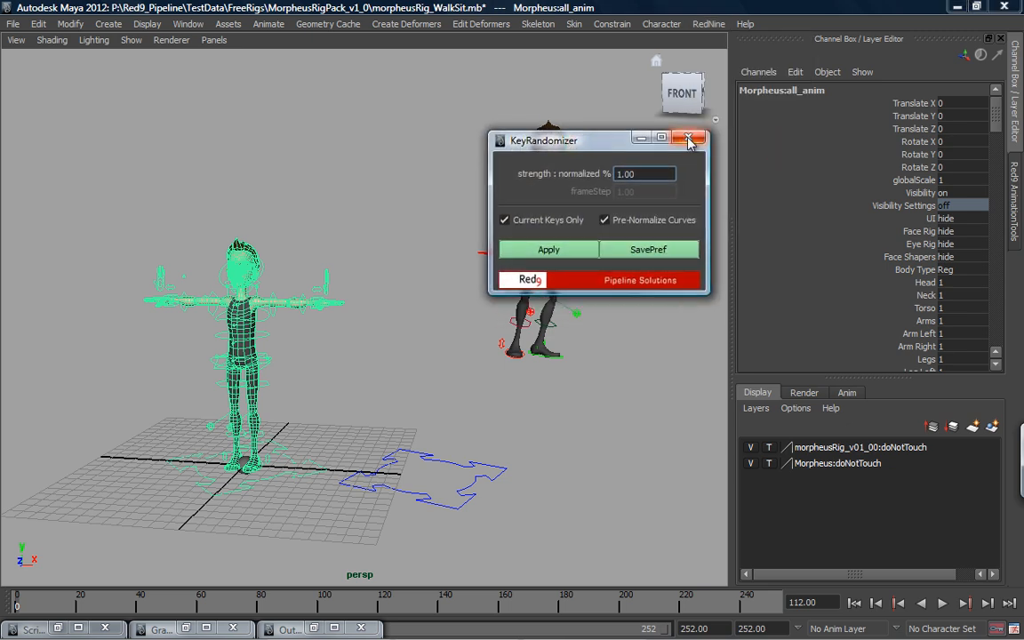
{"action": "left_click", "coordinate": [690, 139]}
Open the Animation Binder, examine its advanced bind options, and close it
{"action": "left_click", "coordinate": [709, 24]}
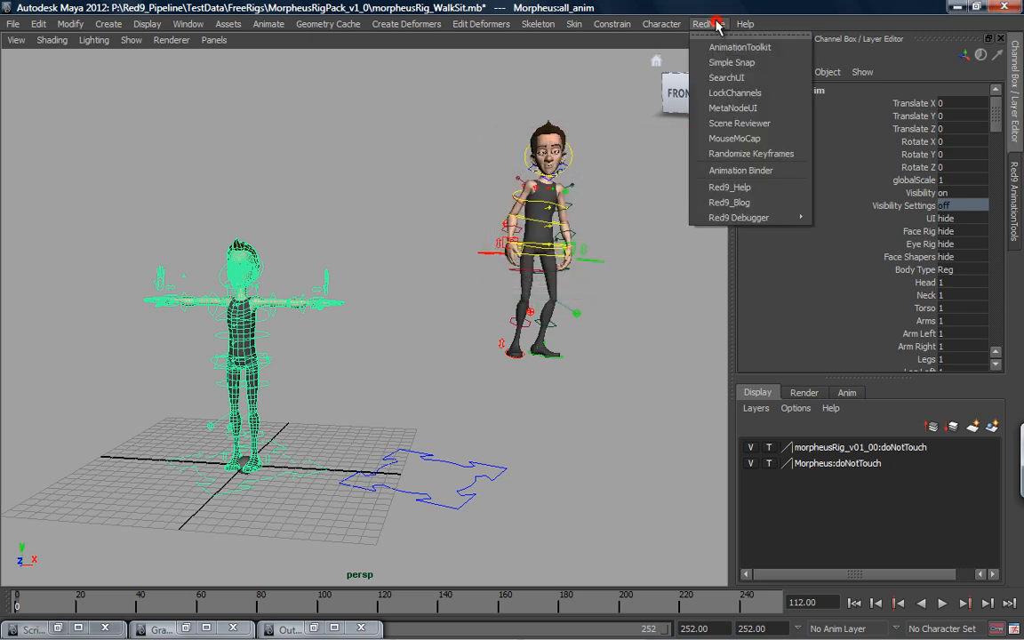
{"action": "left_click", "coordinate": [772, 169]}
{"action": "left_click_drag", "start_coordinate": [513, 115], "coordinate": [589, 91]}
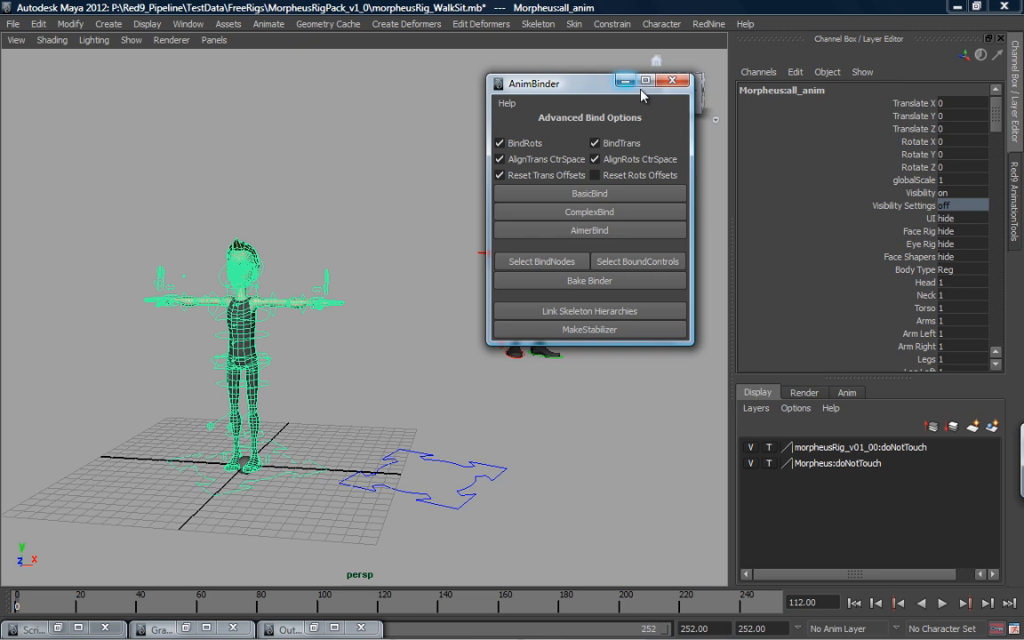
{"action": "left_click_drag", "start_coordinate": [583, 82], "coordinate": [587, 108]}
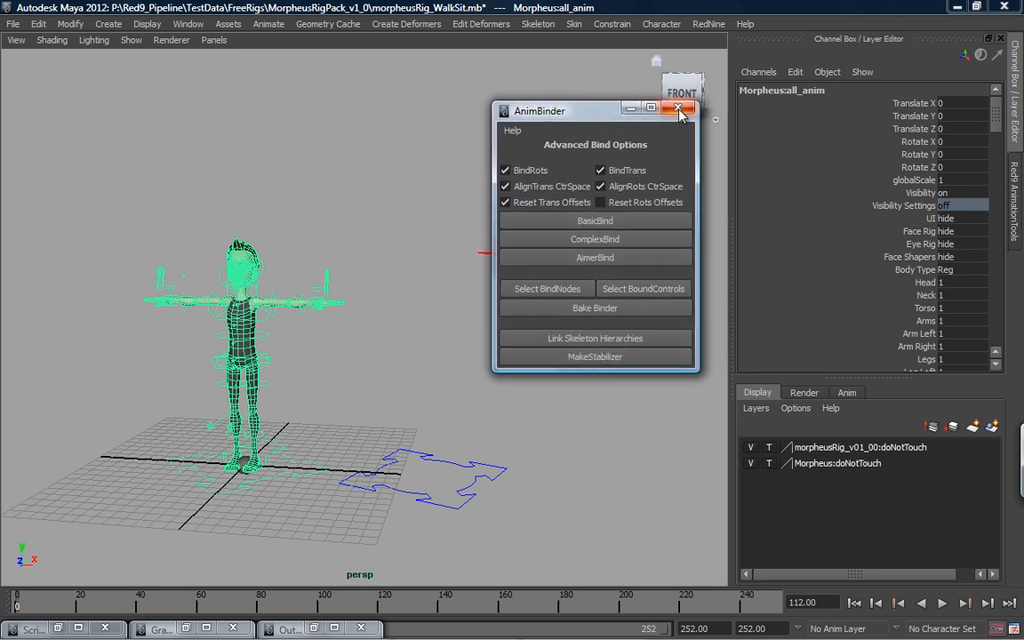
{"action": "left_click", "coordinate": [680, 109]}
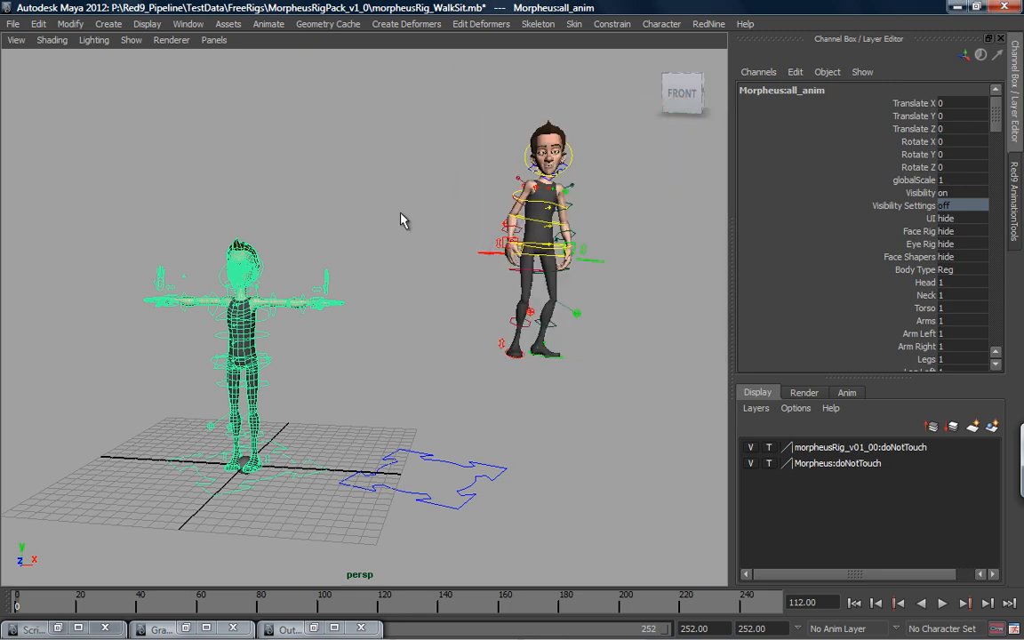
{"action": "left_click", "coordinate": [12, 25]}
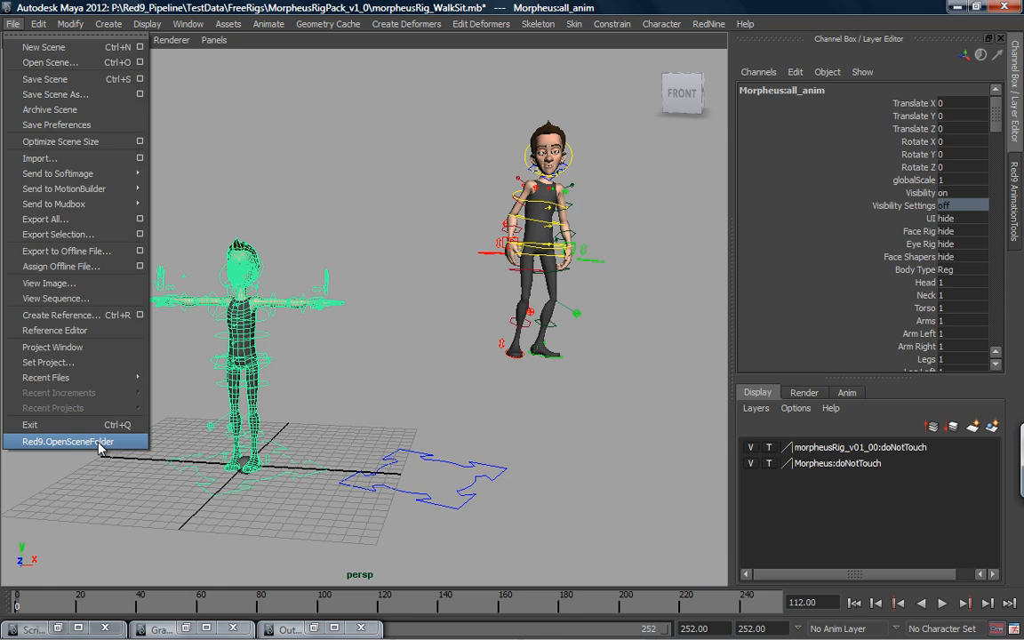
{"action": "key", "text": "Escape"}
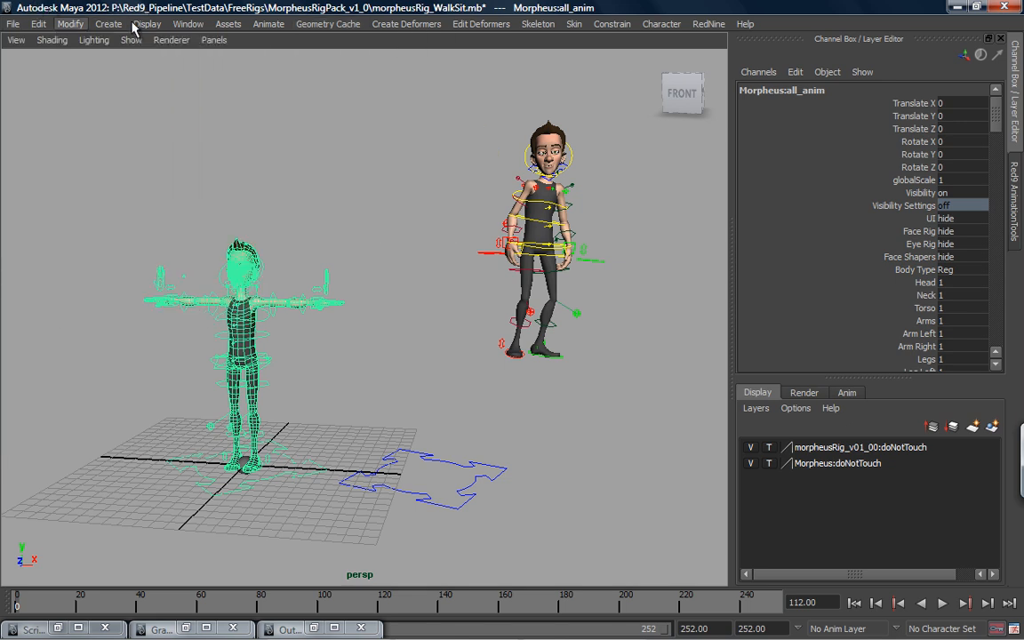
Open the current scene's folder in the file explorer, view its contents, and close the folder window
{"action": "left_click", "coordinate": [228, 24]}
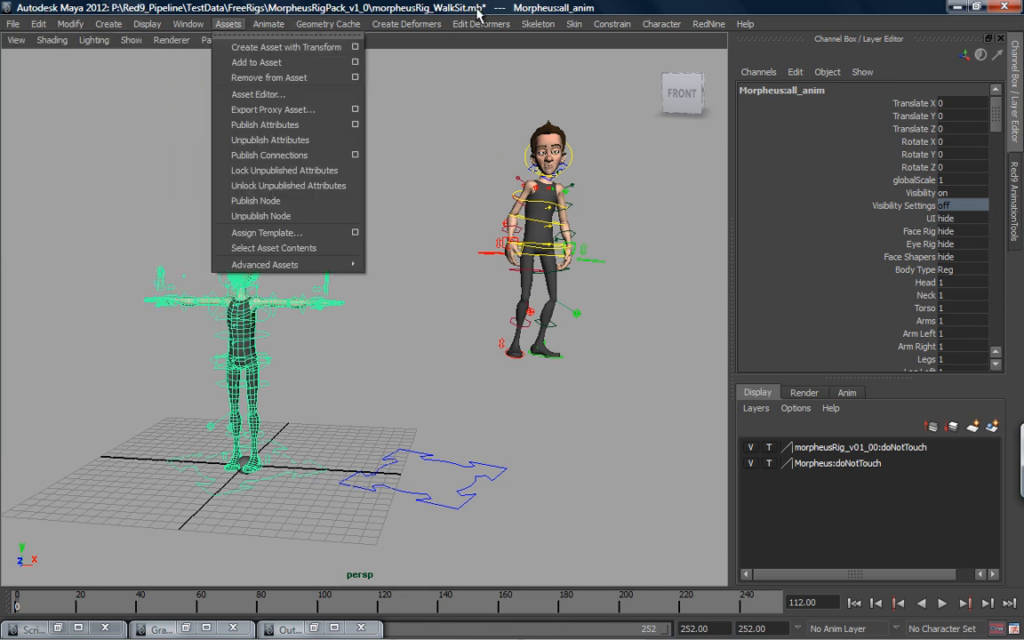
{"action": "left_click", "coordinate": [11, 27]}
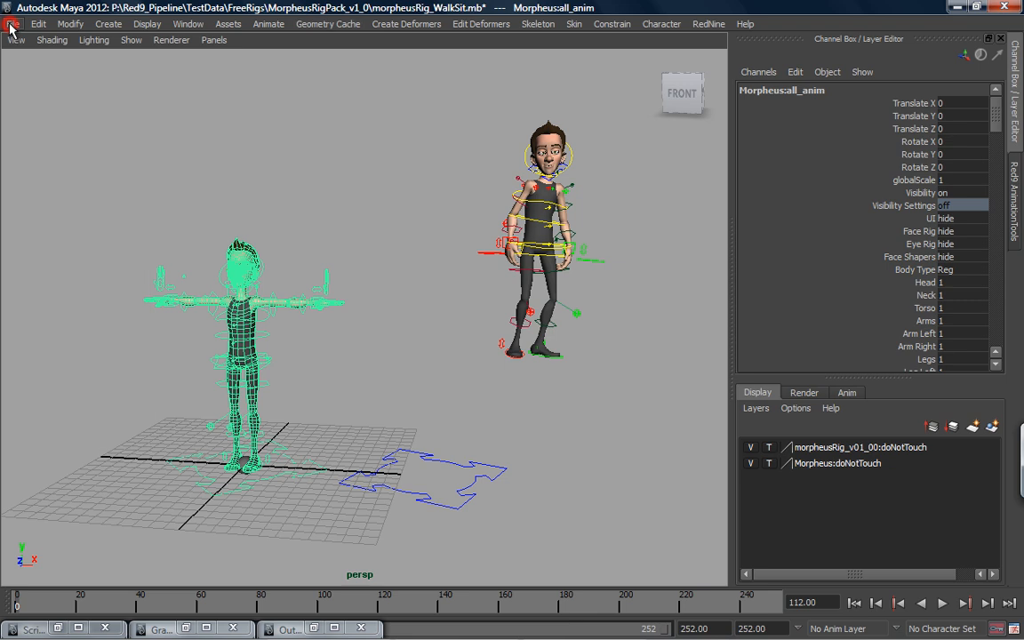
{"action": "left_click", "coordinate": [10, 26]}
{"action": "left_click", "coordinate": [64, 447]}
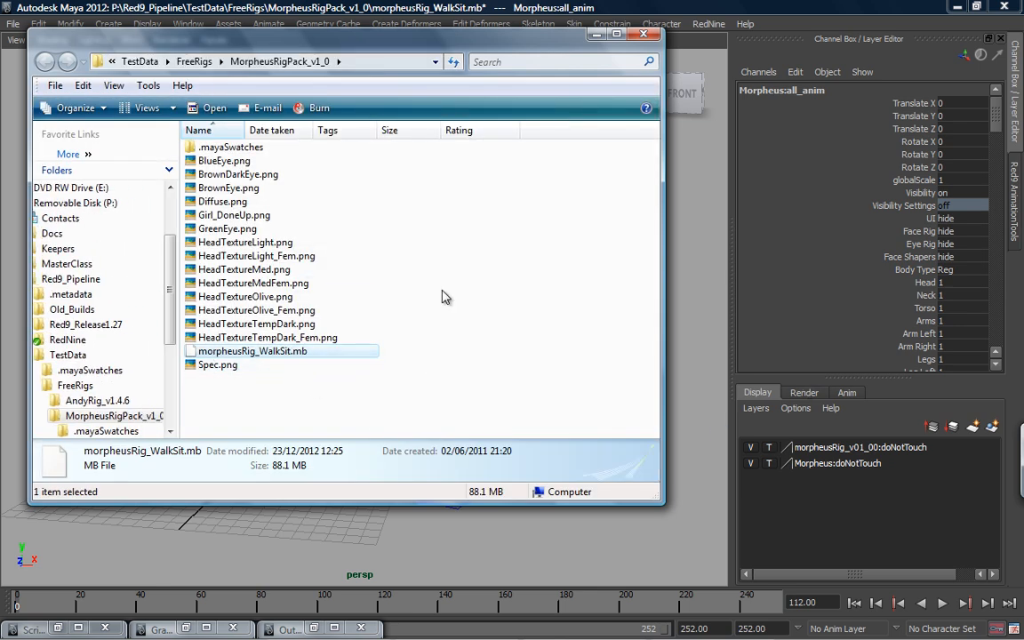
{"action": "left_click", "coordinate": [644, 35]}
Open the Graph Editor, view the options of the Red9.AddNoise curve function, and put both windows away
{"action": "left_click", "coordinate": [194, 629]}
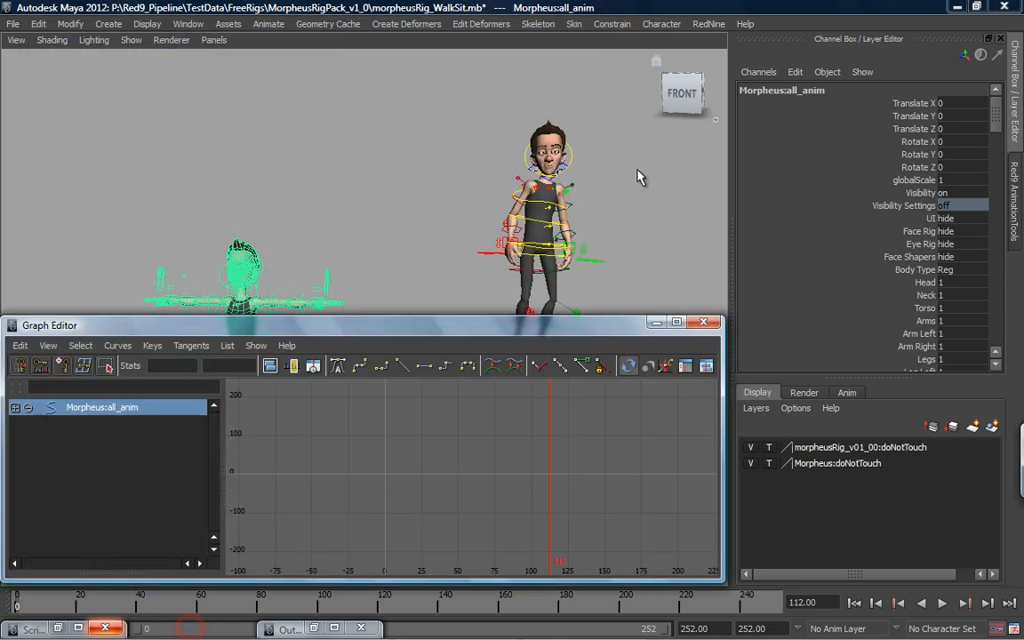
{"action": "left_click", "coordinate": [709, 24]}
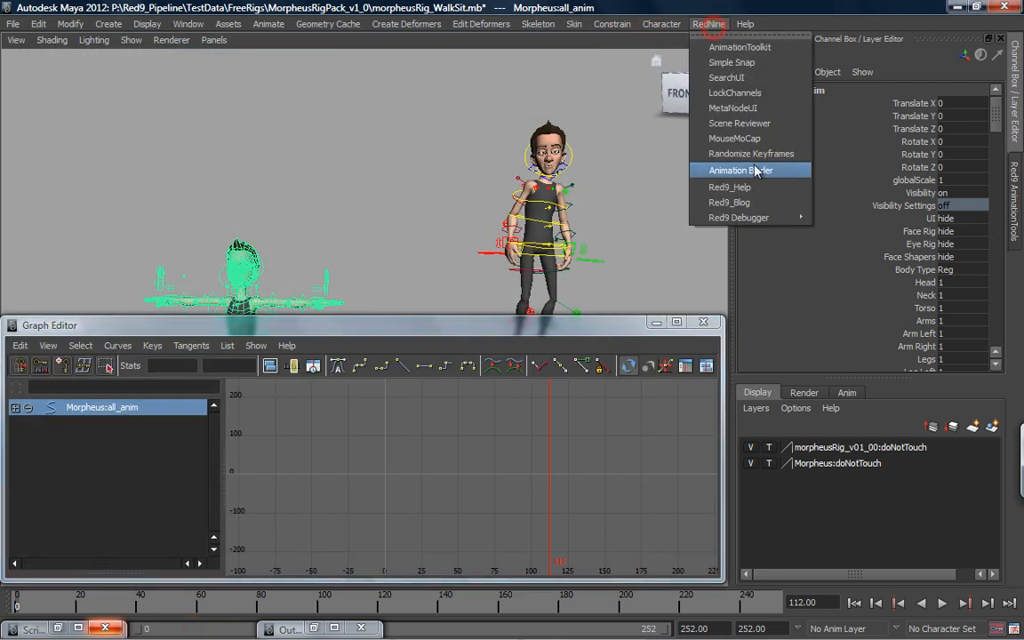
{"action": "left_click", "coordinate": [115, 346]}
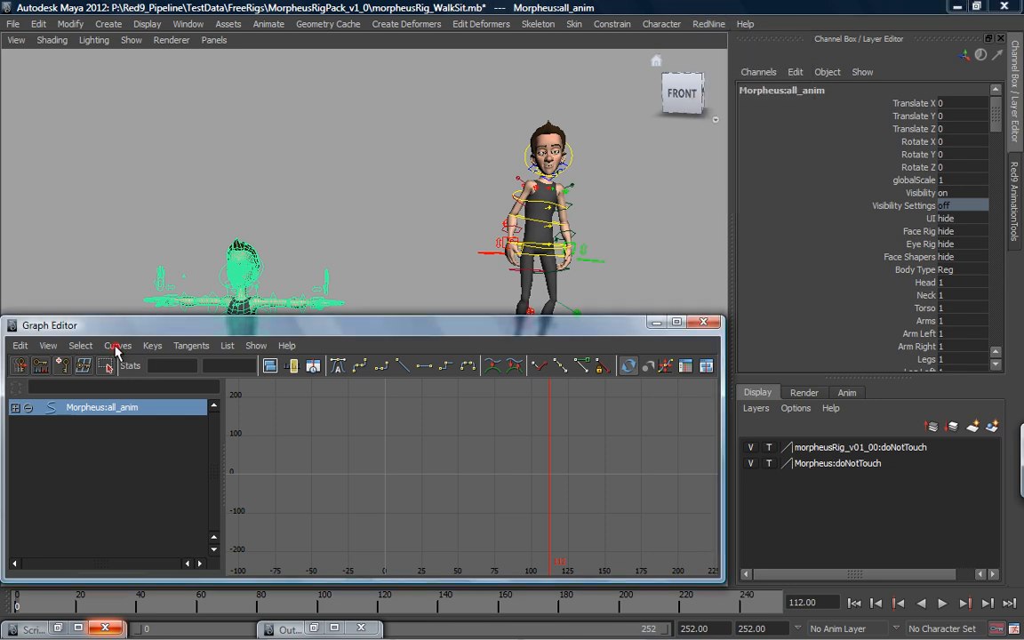
{"action": "left_click", "coordinate": [118, 346]}
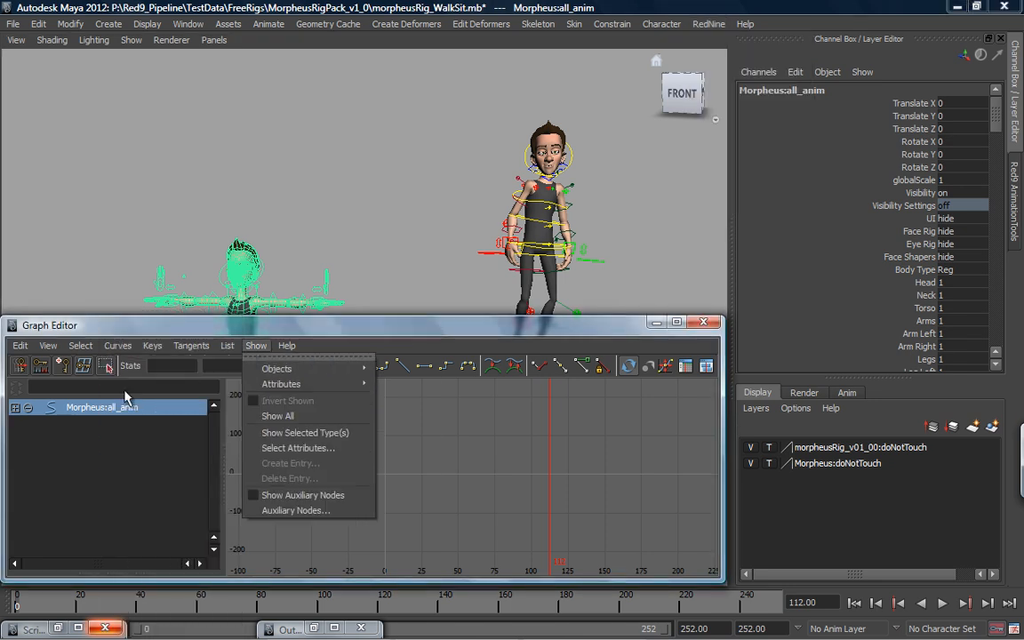
{"action": "mouse_move", "coordinate": [127, 348]}
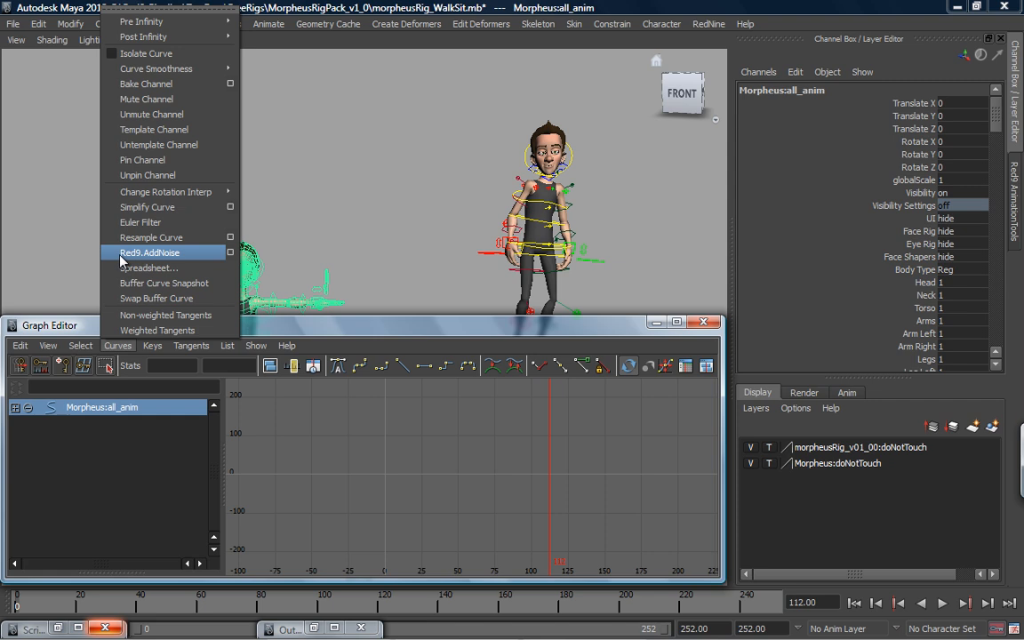
{"action": "left_click", "coordinate": [233, 254]}
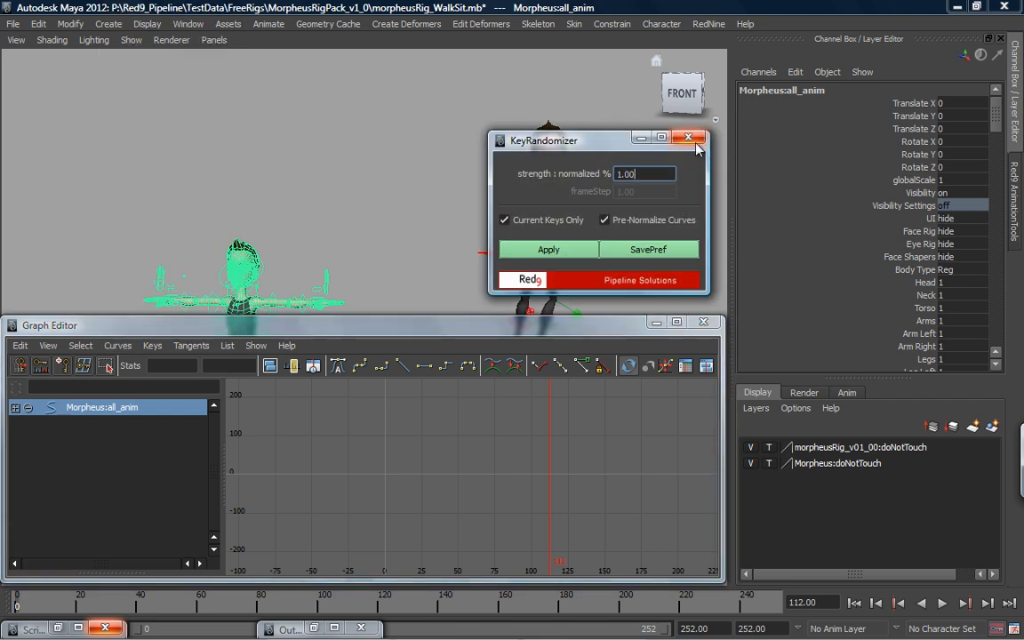
{"action": "left_click", "coordinate": [641, 137]}
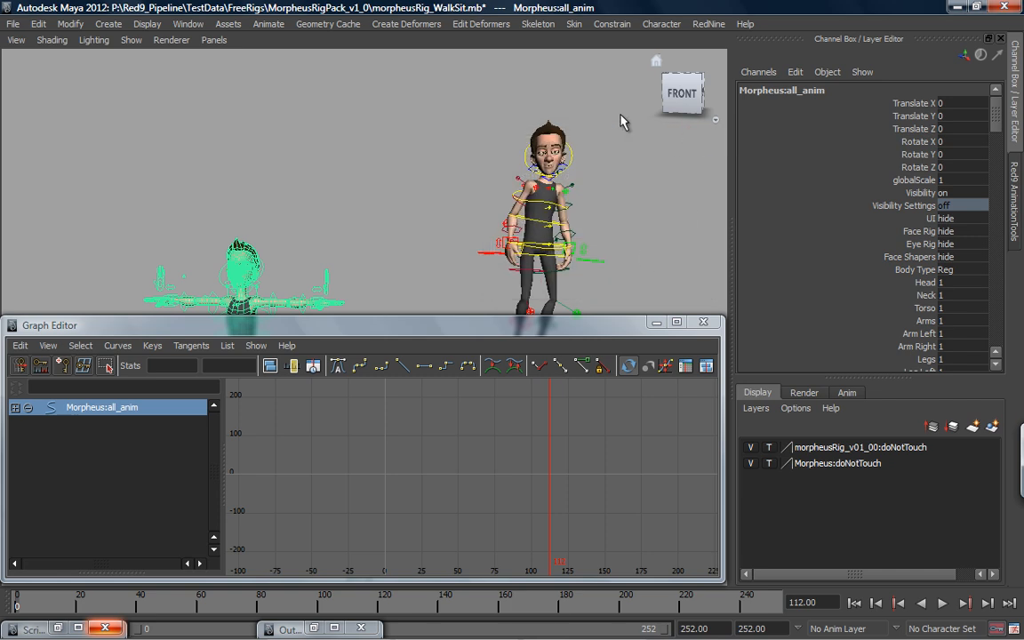
{"action": "left_click", "coordinate": [655, 323]}
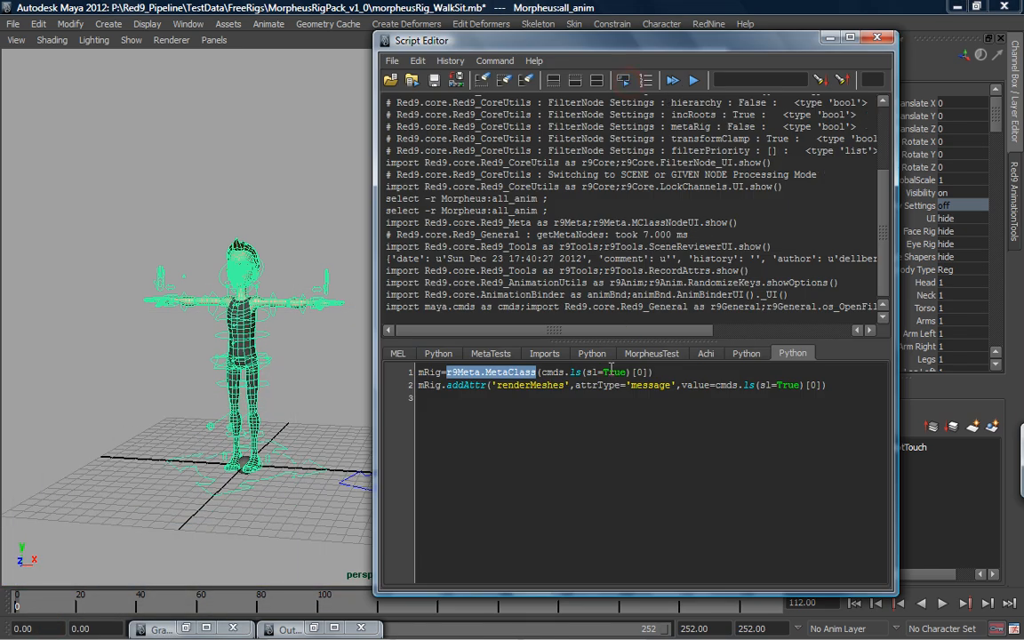
With the Script Editor open, go to frame 75 and select the T-pose rig's left arm IK control
{"action": "left_click", "coordinate": [245, 605]}
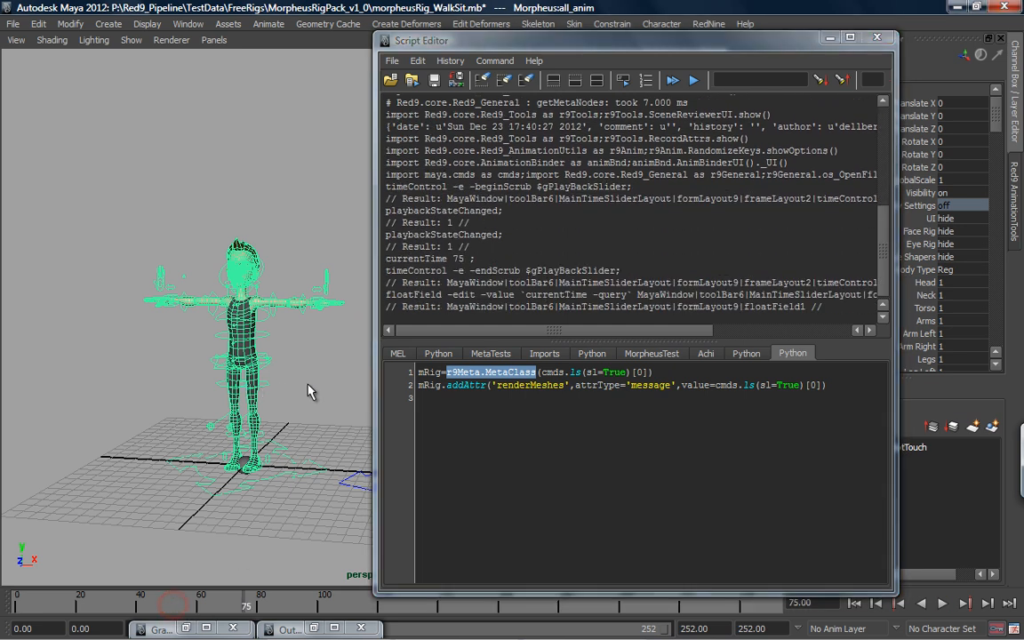
{"action": "left_click", "coordinate": [277, 347]}
{"action": "left_click", "coordinate": [310, 306]}
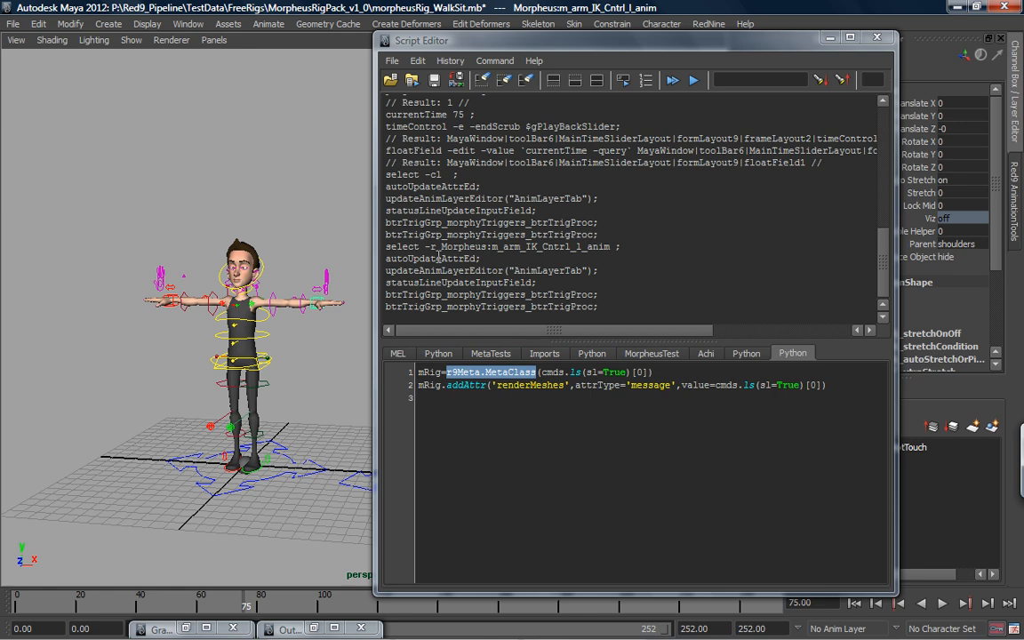
Inspect the source of the autoUpdateAttrEd command from the script history in UltraEdit, locate the function, and close the editor
{"action": "double_click", "coordinate": [449, 259]}
{"action": "right_click_drag", "start_coordinate": [463, 257], "coordinate": [414, 277]}
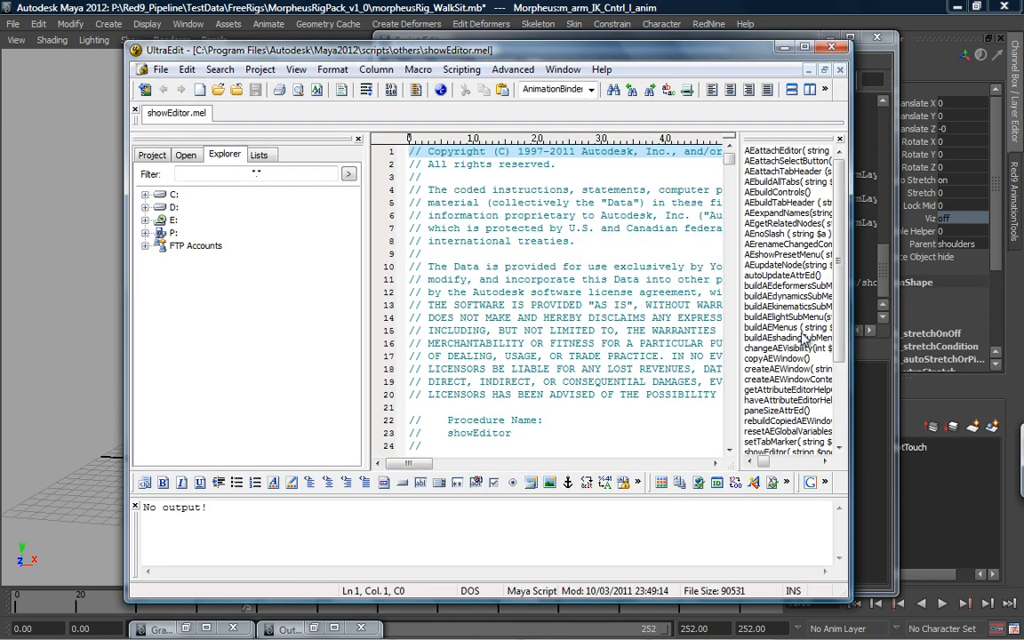
{"action": "left_click", "coordinate": [774, 277]}
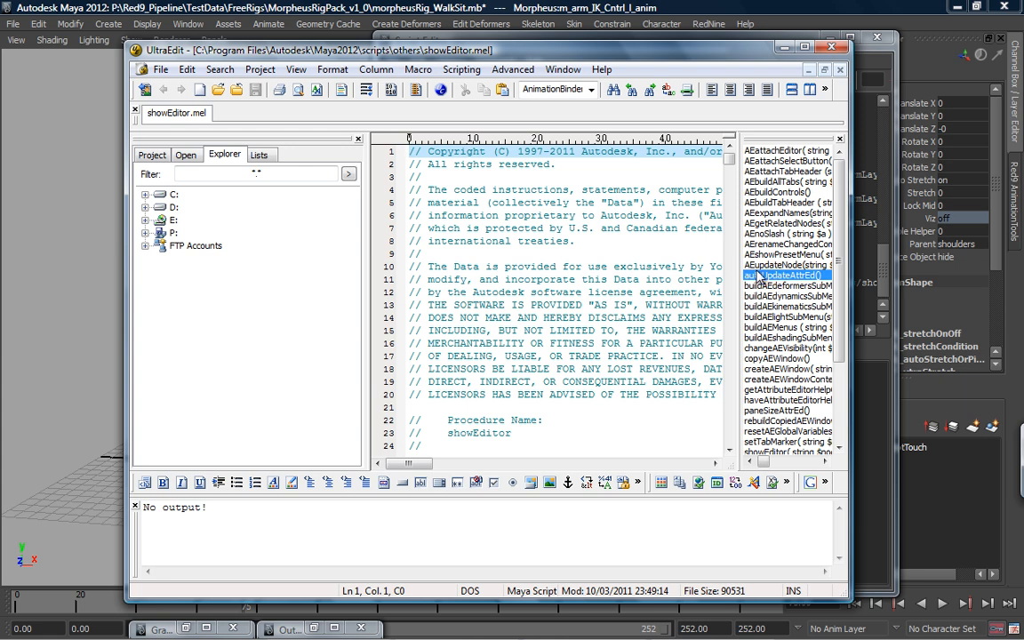
{"action": "left_click_drag", "start_coordinate": [601, 51], "coordinate": [575, 102]}
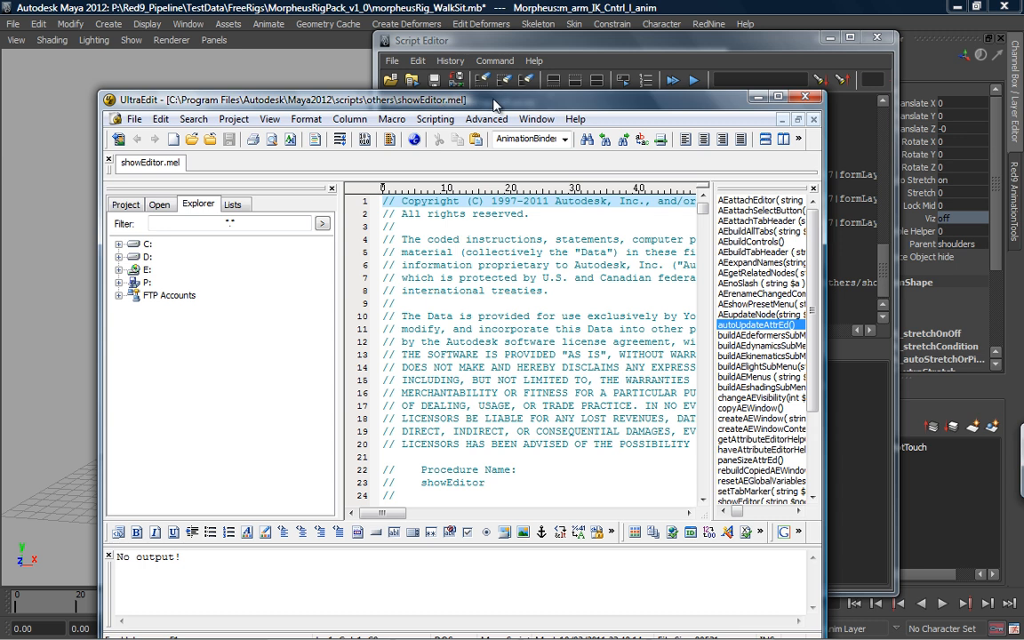
{"action": "left_click_drag", "start_coordinate": [495, 104], "coordinate": [485, 71]}
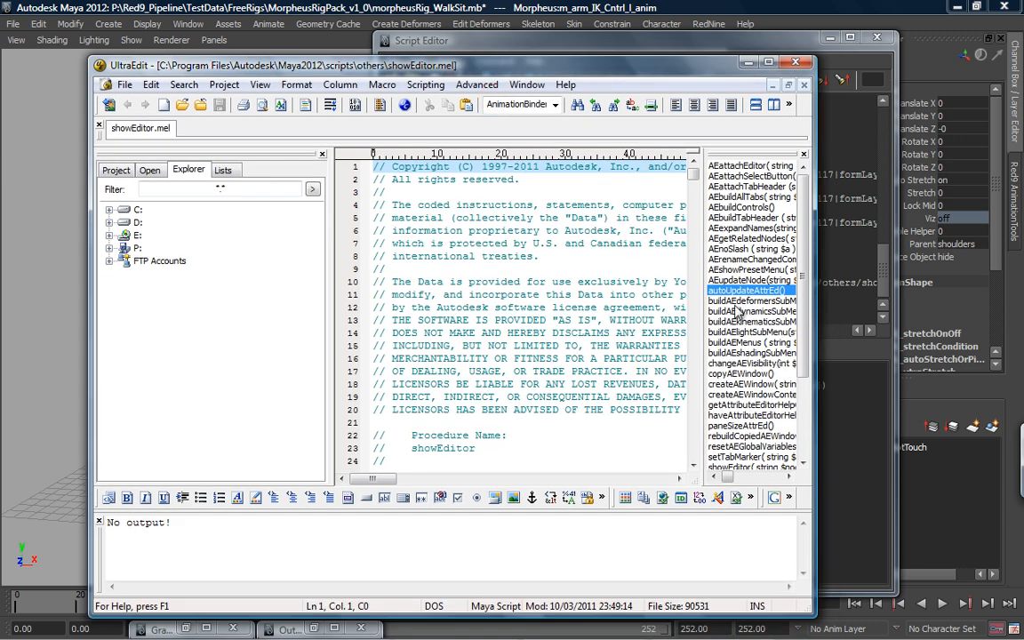
{"action": "left_click", "coordinate": [796, 65]}
Inspect the source file of r9Meta.MetaClass from the Python script, look through its code, and put the editors away
{"action": "left_click", "coordinate": [527, 425]}
{"action": "left_click_drag", "start_coordinate": [447, 373], "coordinate": [531, 369]}
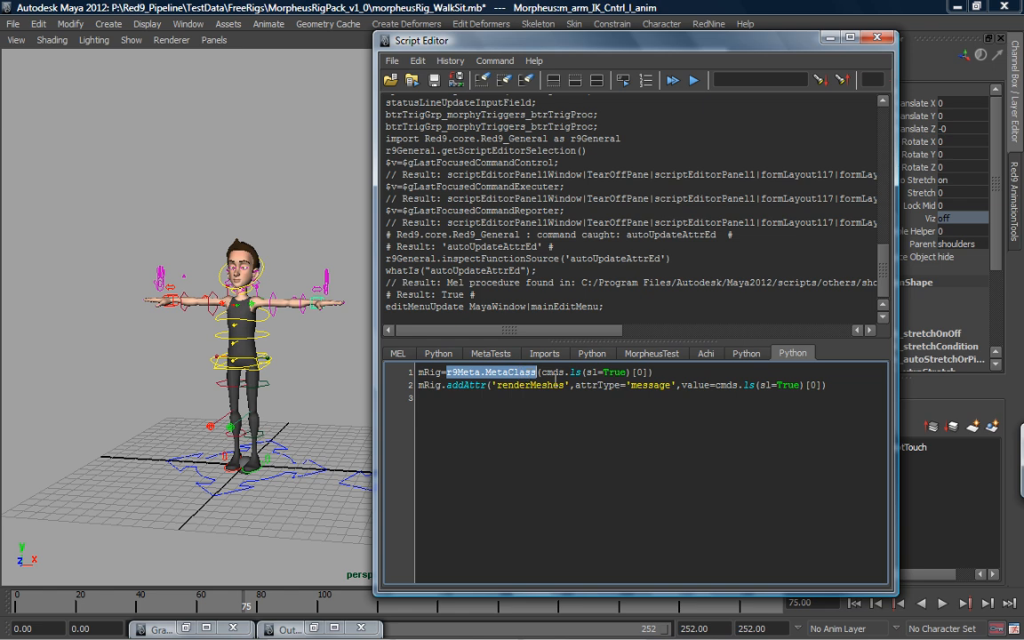
{"action": "right_click_drag", "start_coordinate": [531, 381], "coordinate": [485, 407]}
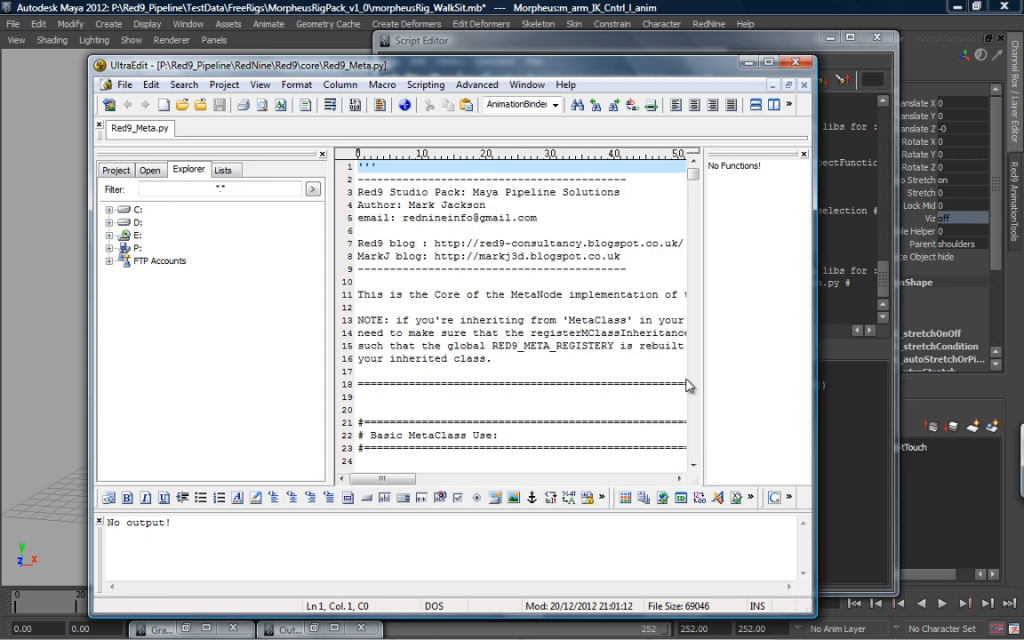
{"action": "left_click_drag", "start_coordinate": [697, 167], "coordinate": [698, 220]}
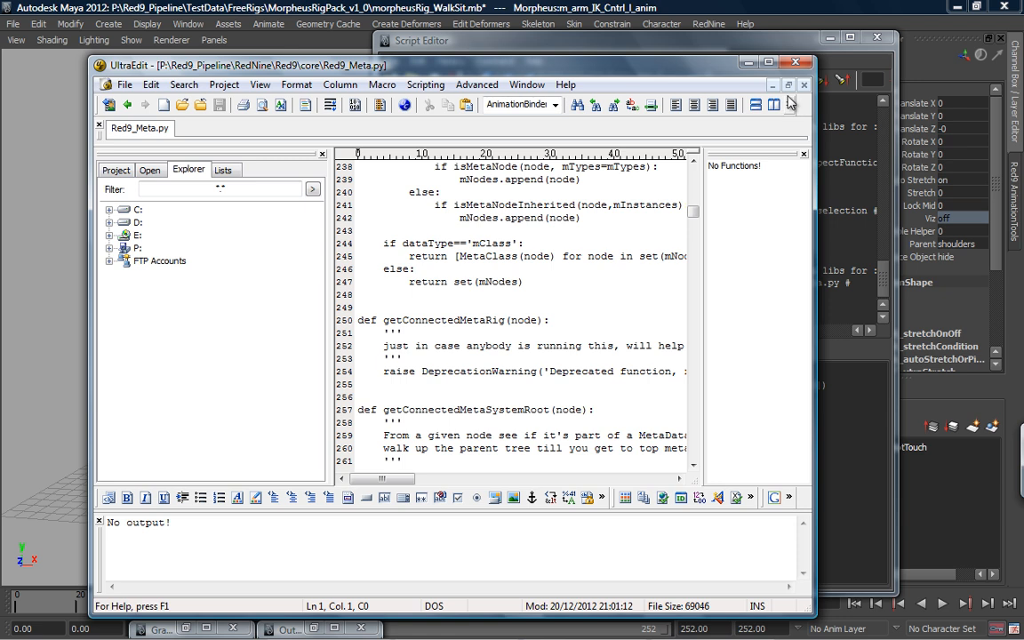
{"action": "left_click", "coordinate": [796, 62]}
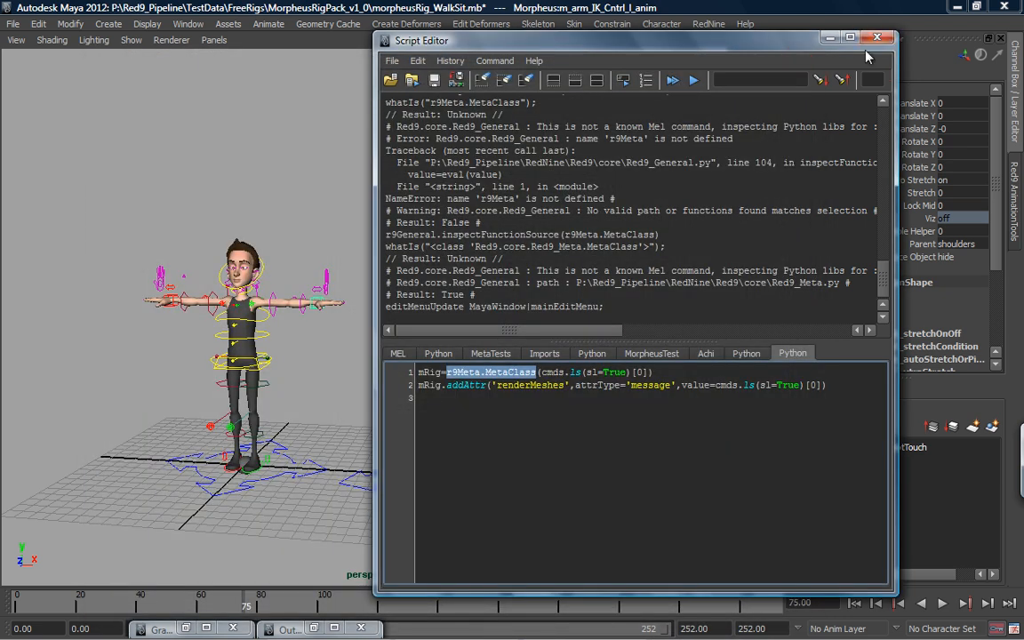
{"action": "left_click", "coordinate": [829, 37]}
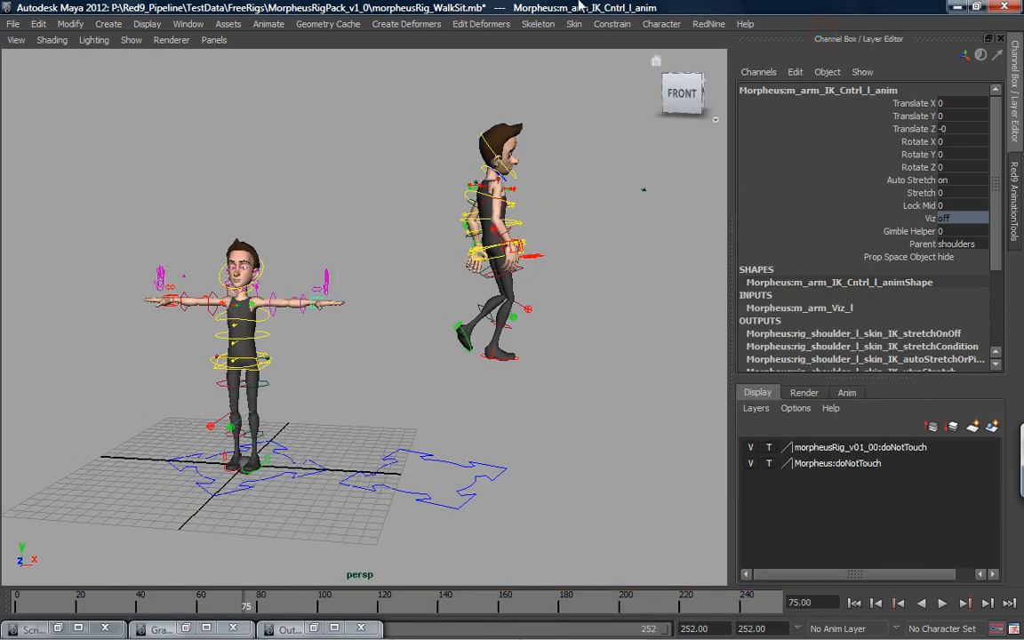
Open the AnimationToolkit's hierarchy filter settings and load the MorpheusRig.cfg preset
{"action": "left_click", "coordinate": [709, 25]}
{"action": "left_click", "coordinate": [714, 48]}
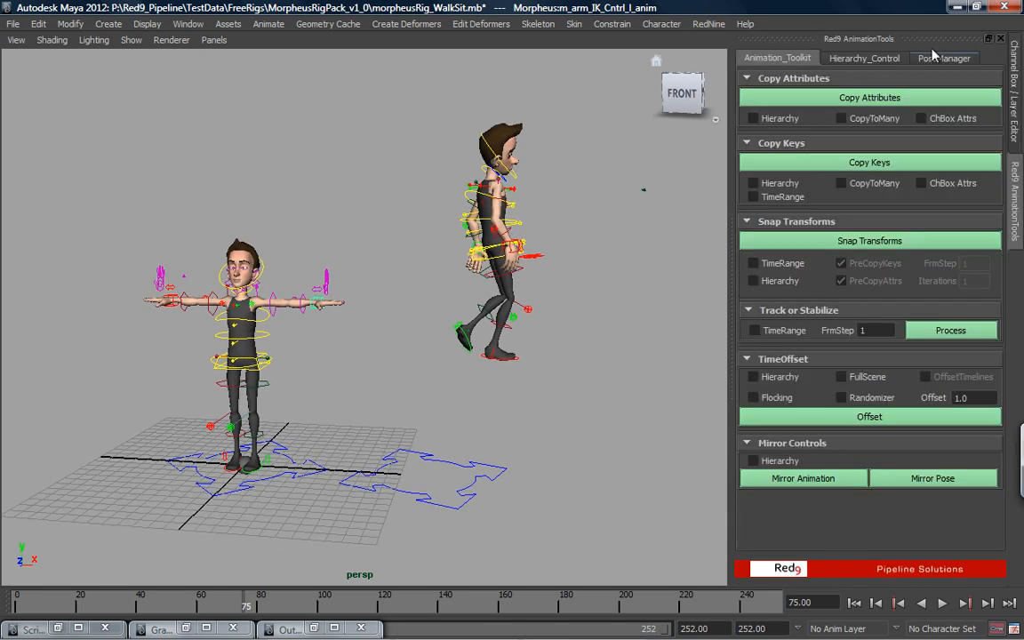
{"action": "left_click", "coordinate": [852, 58]}
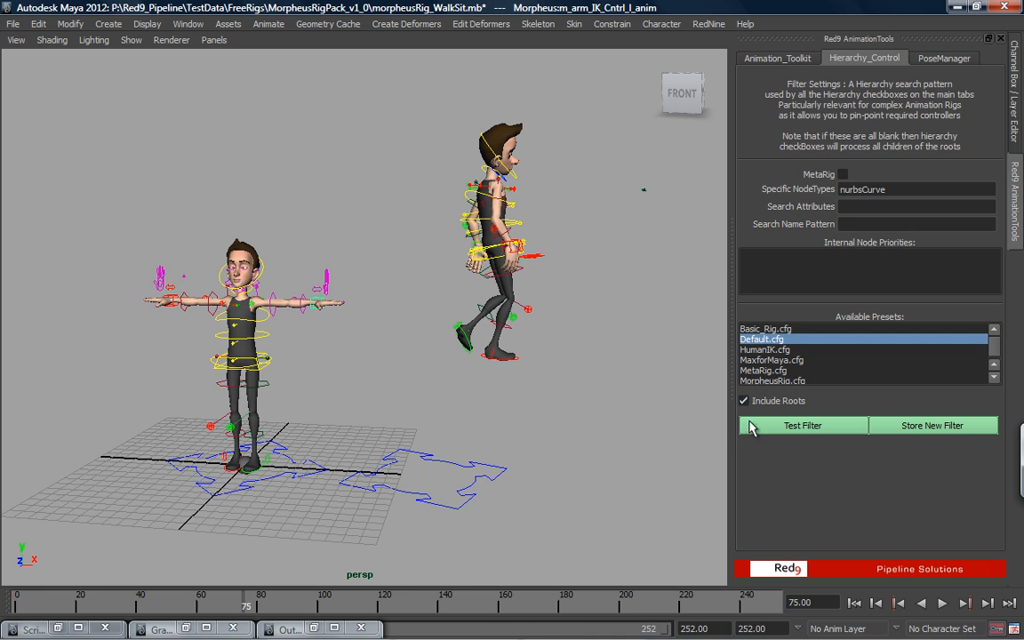
{"action": "left_click", "coordinate": [774, 381]}
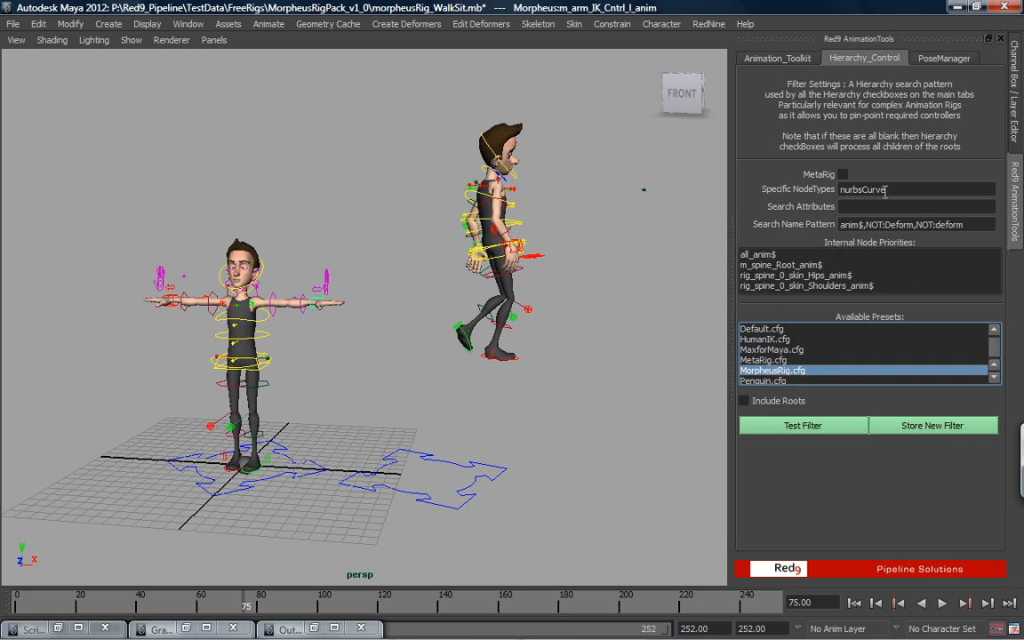
Examine the preset's node type, search attribute and name pattern filter settings
{"action": "right_click", "coordinate": [933, 189]}
{"action": "left_click", "coordinate": [860, 207]}
{"action": "left_click", "coordinate": [982, 224]}
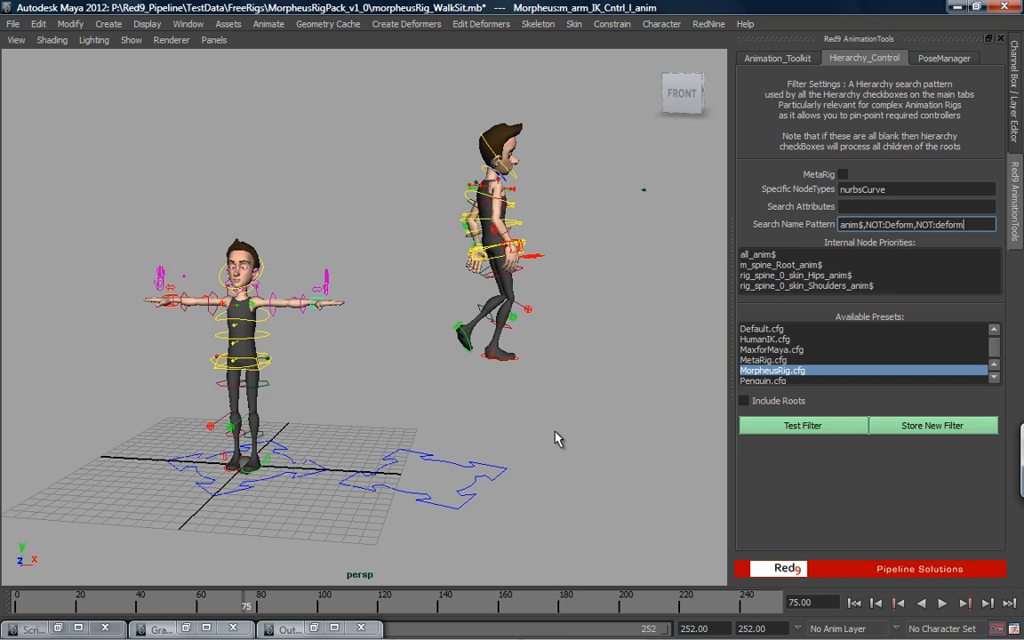
Select the walking rig's all_anim root control and test the MorpheusRig filter on its hierarchy
{"action": "left_click", "coordinate": [608, 412]}
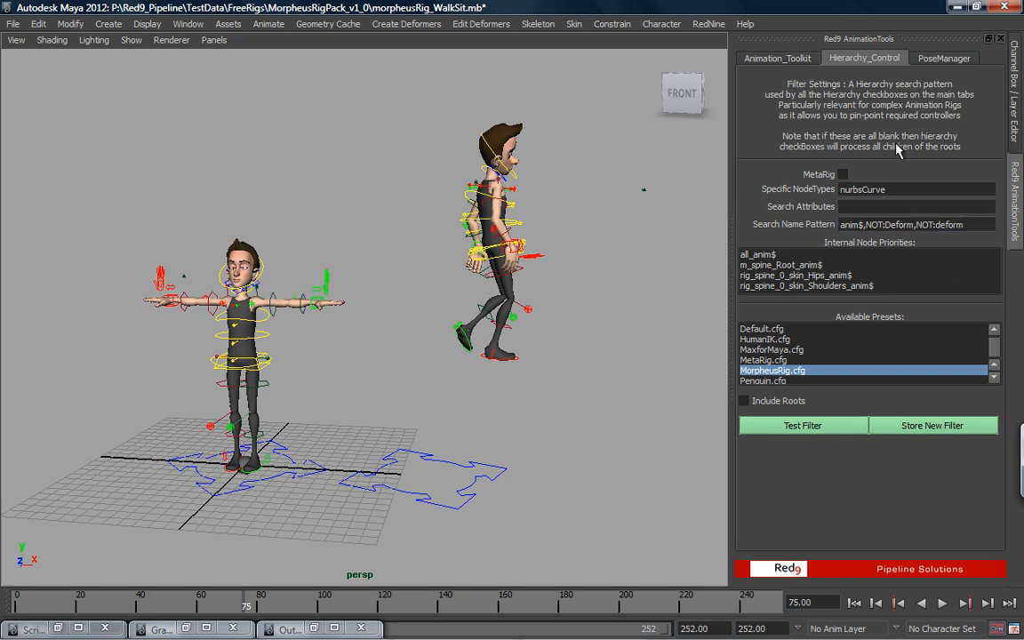
{"action": "left_click_drag", "start_coordinate": [579, 418], "coordinate": [433, 534]}
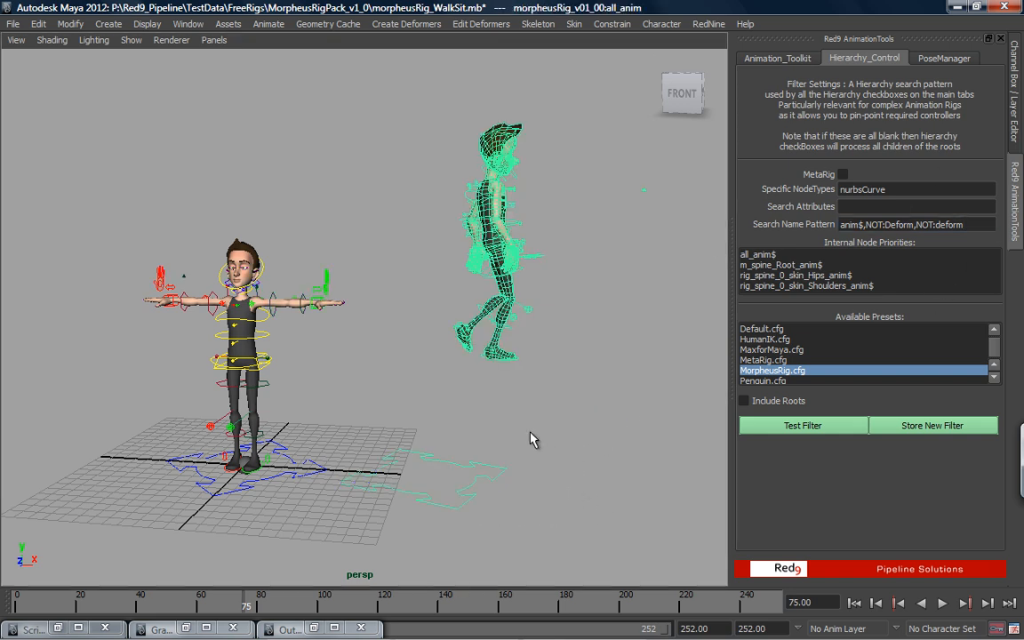
{"action": "left_click", "coordinate": [836, 424]}
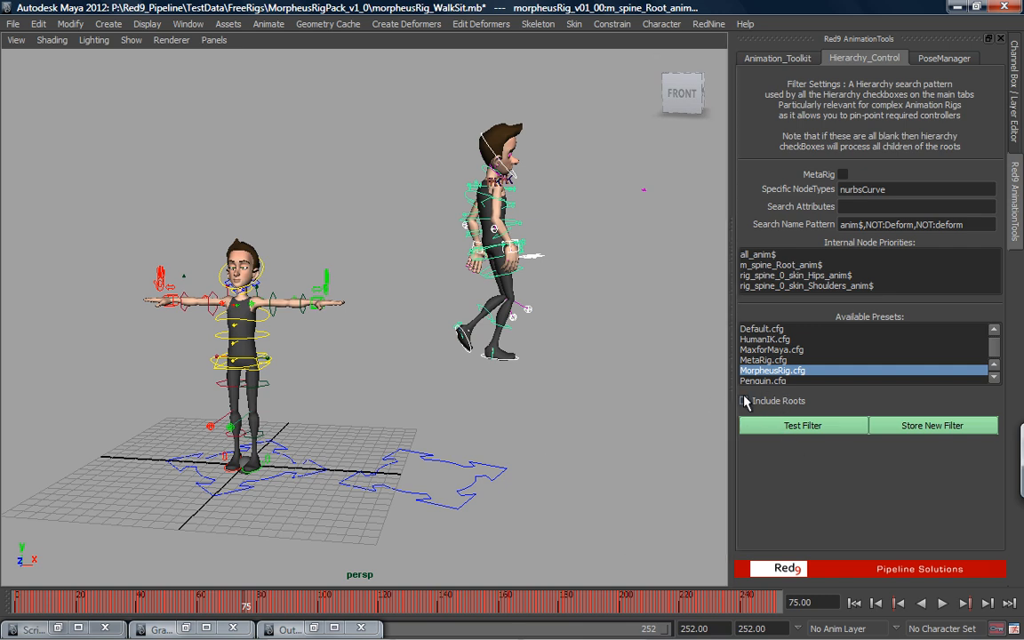
Reselect the walking rig's all_anim root control, enable Include Roots, and test the filter with the root included
{"action": "mouse_move", "coordinate": [582, 429]}
{"action": "left_mouse_down"}
{"action": "mouse_move", "coordinate": [447, 492]}
{"action": "mouse_move", "coordinate": [569, 418]}
{"action": "left_mouse_up"}
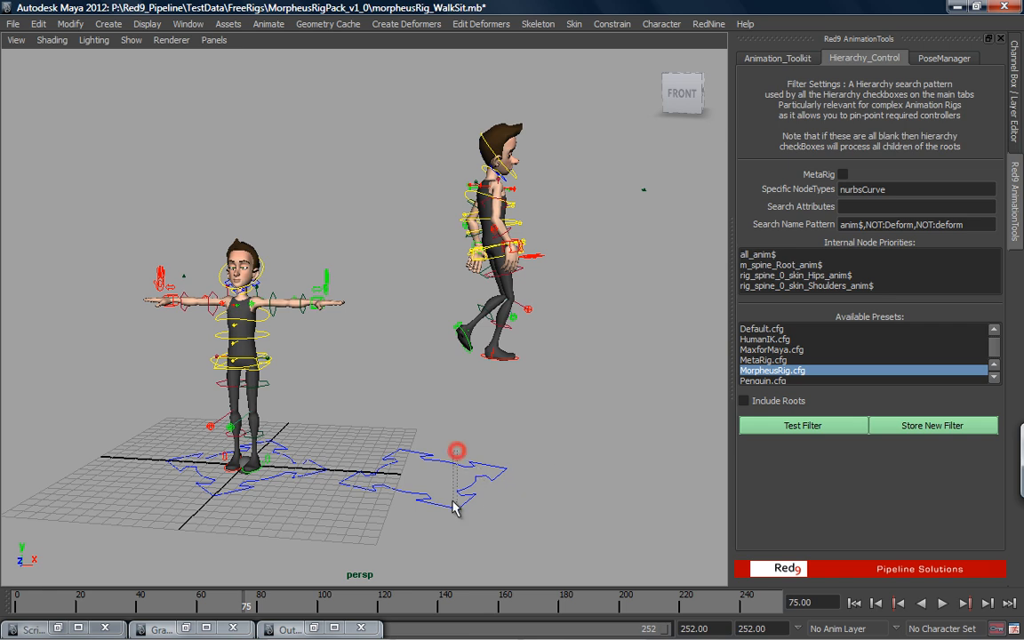
{"action": "left_click", "coordinate": [435, 481]}
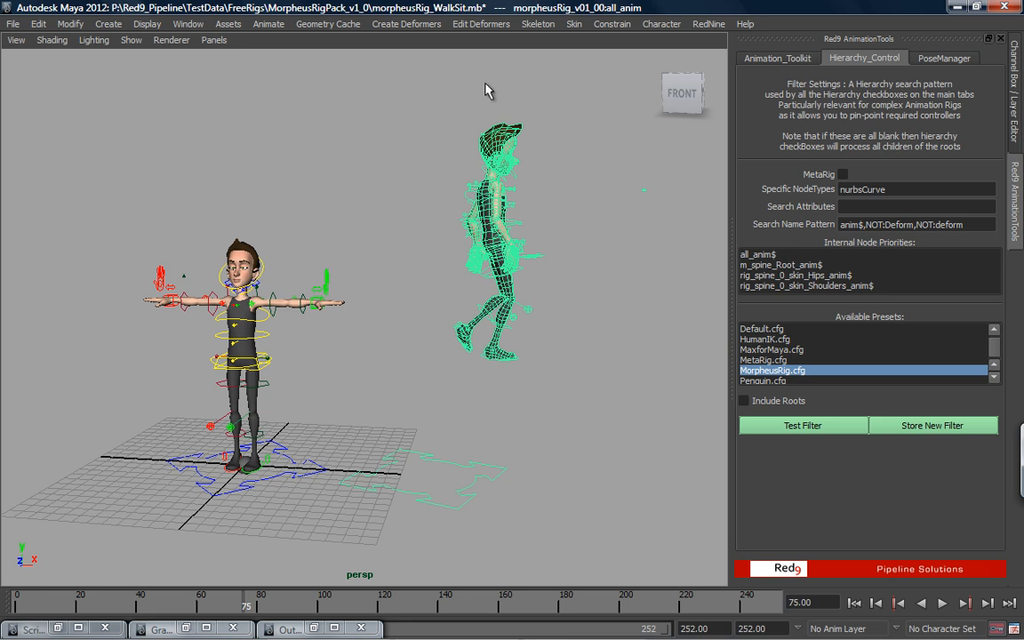
{"action": "left_click_drag", "start_coordinate": [428, 96], "coordinate": [583, 386]}
{"action": "left_click", "coordinate": [651, 441]}
{"action": "left_click_drag", "start_coordinate": [516, 440], "coordinate": [470, 493]}
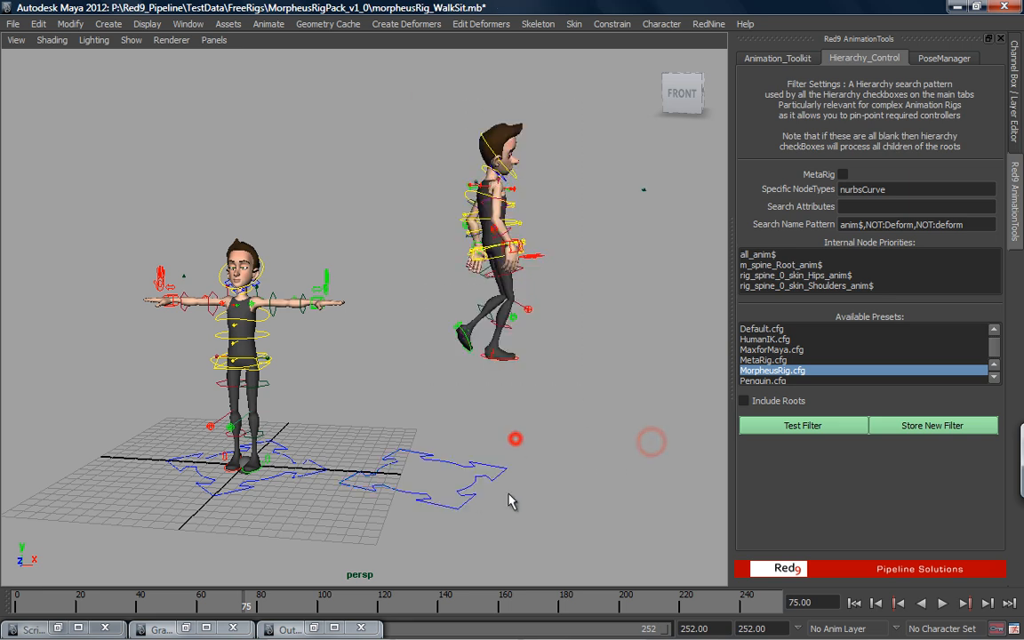
{"action": "left_click", "coordinate": [744, 401]}
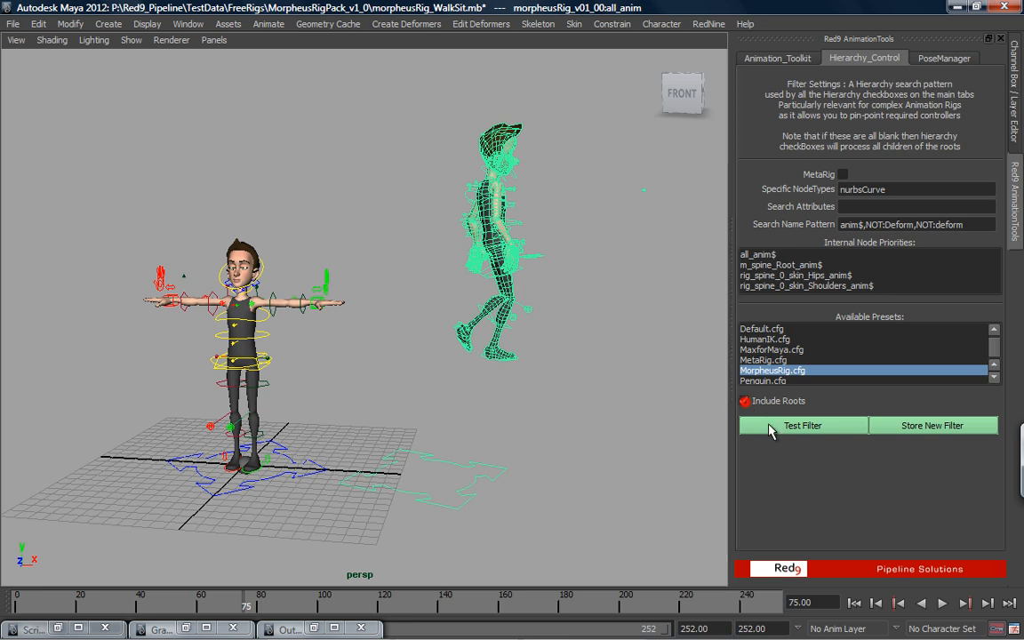
{"action": "left_click", "coordinate": [779, 427]}
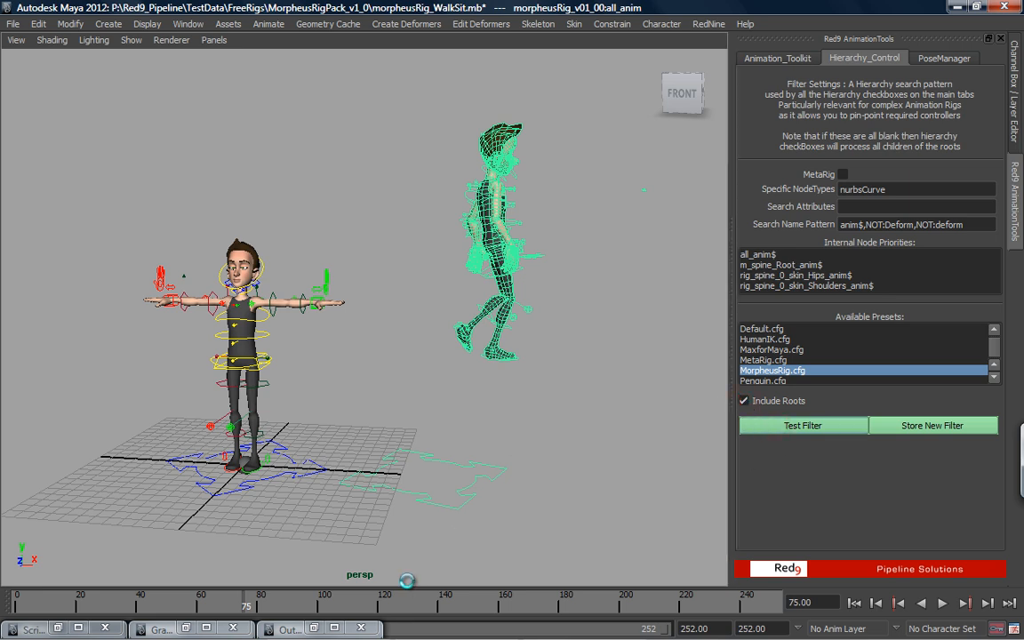
{"action": "left_click", "coordinate": [448, 450]}
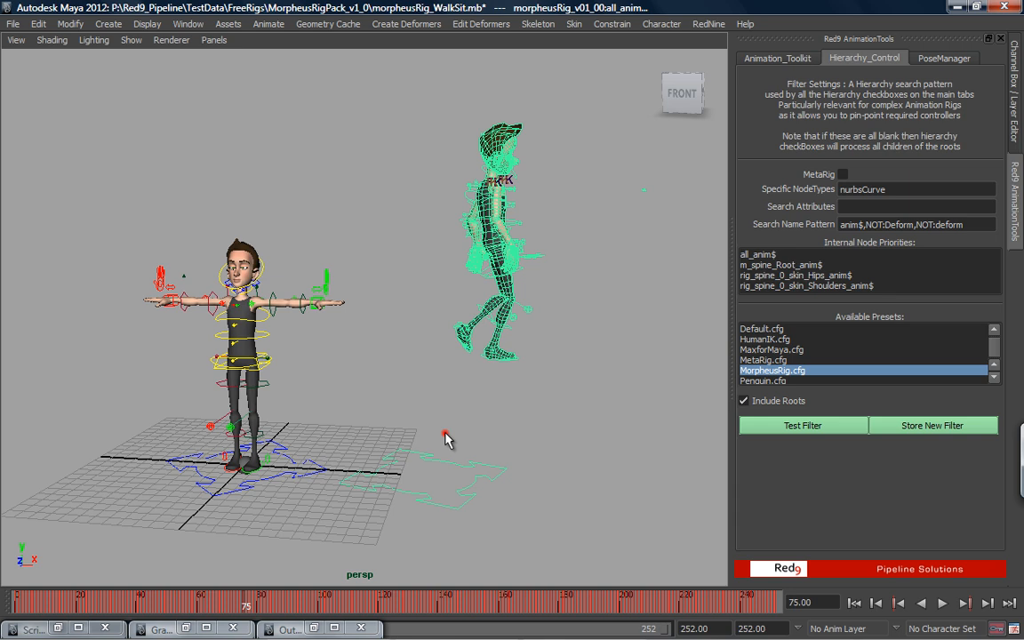
Test the MorpheusRig filter on the walking rig's hierarchy with Include Roots turned off
{"action": "left_click", "coordinate": [794, 427]}
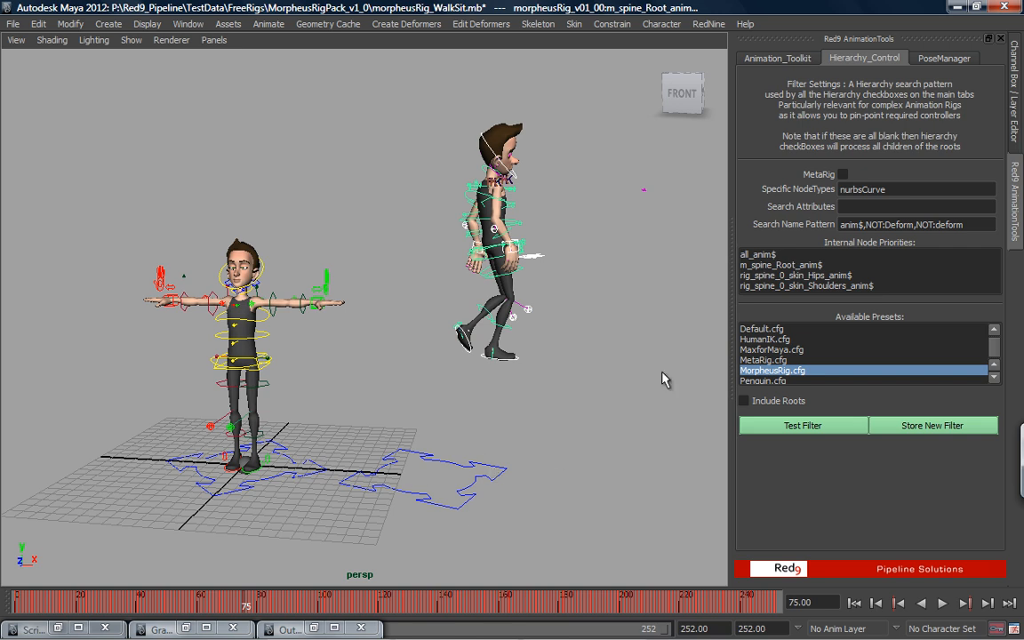
Select the all_anim roots of the walking rig and the T-pose rig, and enable Hierarchy for Copy Attributes
{"action": "left_click", "coordinate": [788, 58]}
{"action": "left_click_drag", "start_coordinate": [423, 396], "coordinate": [300, 417]}
{"action": "left_click", "coordinate": [369, 376]}
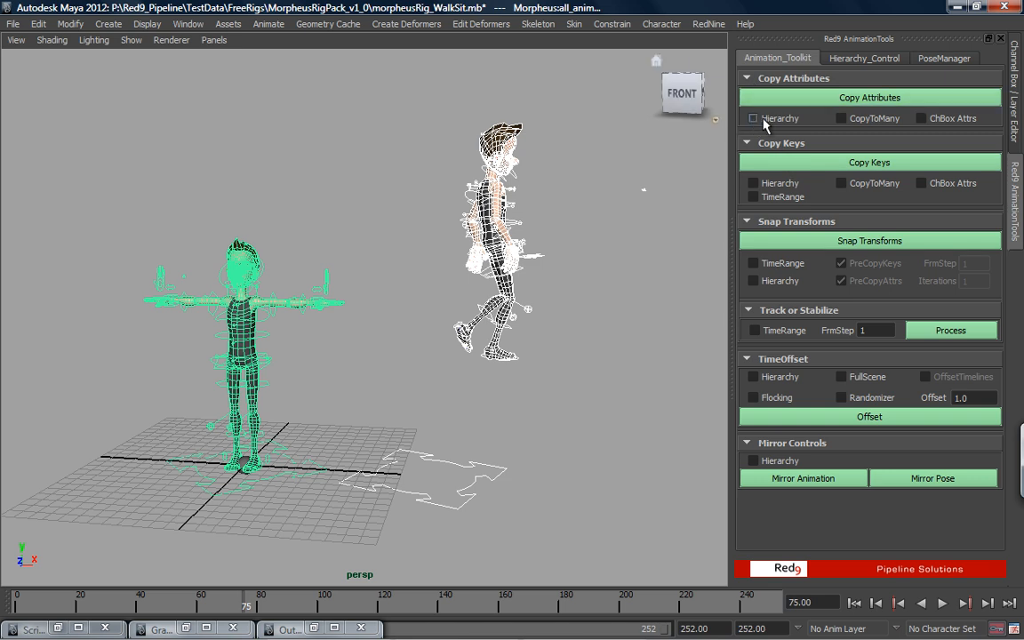
{"action": "left_click", "coordinate": [789, 97]}
Load the Default.cfg preset in the hierarchy filter settings, switch back to MorpheusRig.cfg, and return to the Animation_Toolkit tools
{"action": "left_click", "coordinate": [855, 59]}
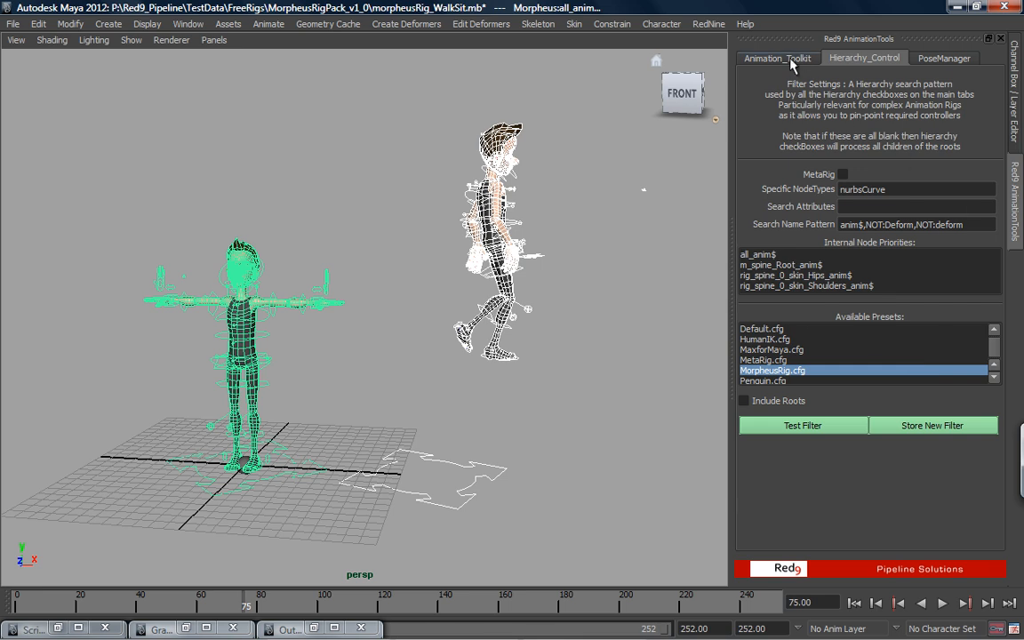
{"action": "left_click", "coordinate": [770, 329]}
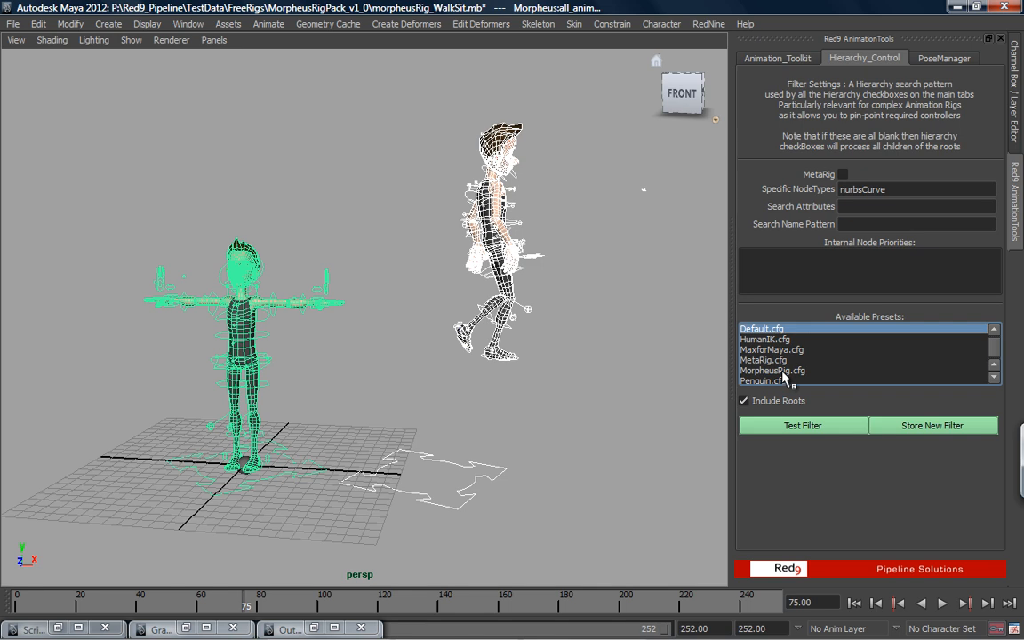
{"action": "left_click", "coordinate": [876, 369]}
{"action": "left_click", "coordinate": [780, 59]}
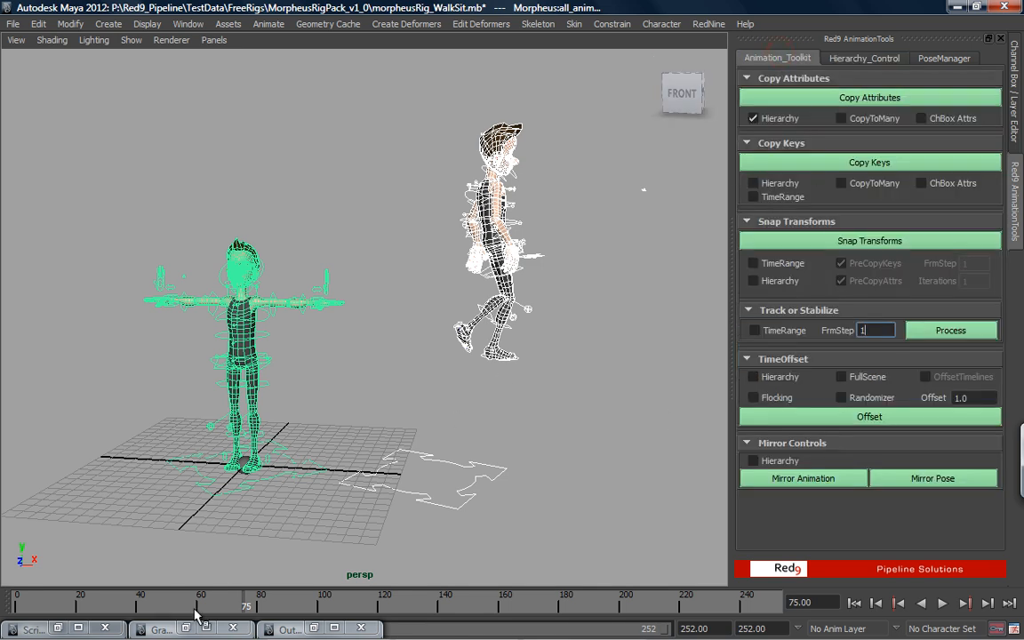
Reselect both all_anim roots, walking rig first, and copy the walking pose to the T-pose rig using Copy Attributes with Hierarchy
{"action": "left_click", "coordinate": [753, 118]}
{"action": "left_click", "coordinate": [595, 291]}
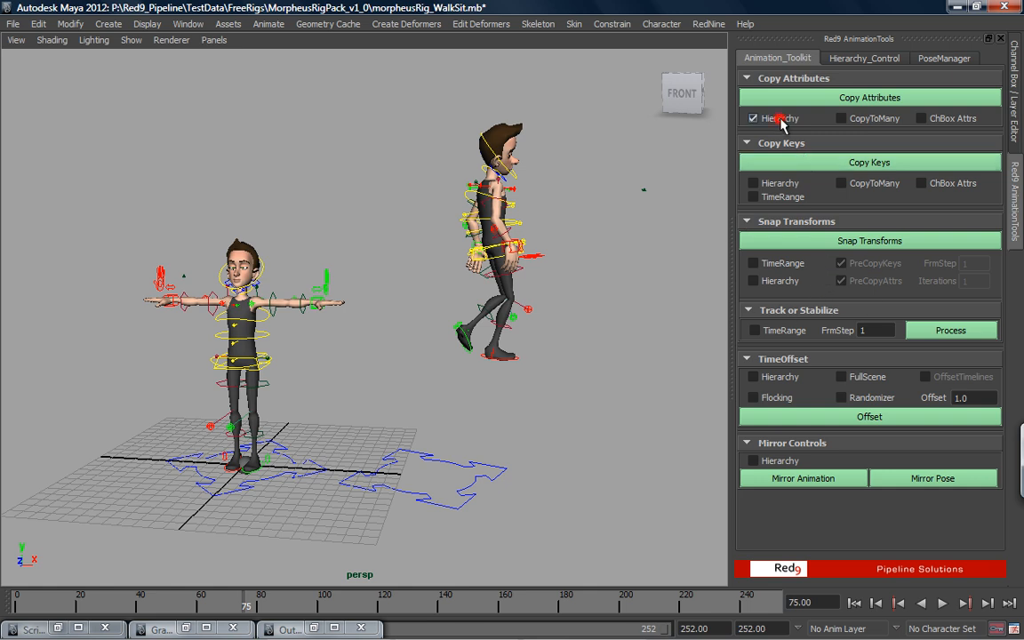
{"action": "left_click_drag", "start_coordinate": [492, 428], "coordinate": [310, 489]}
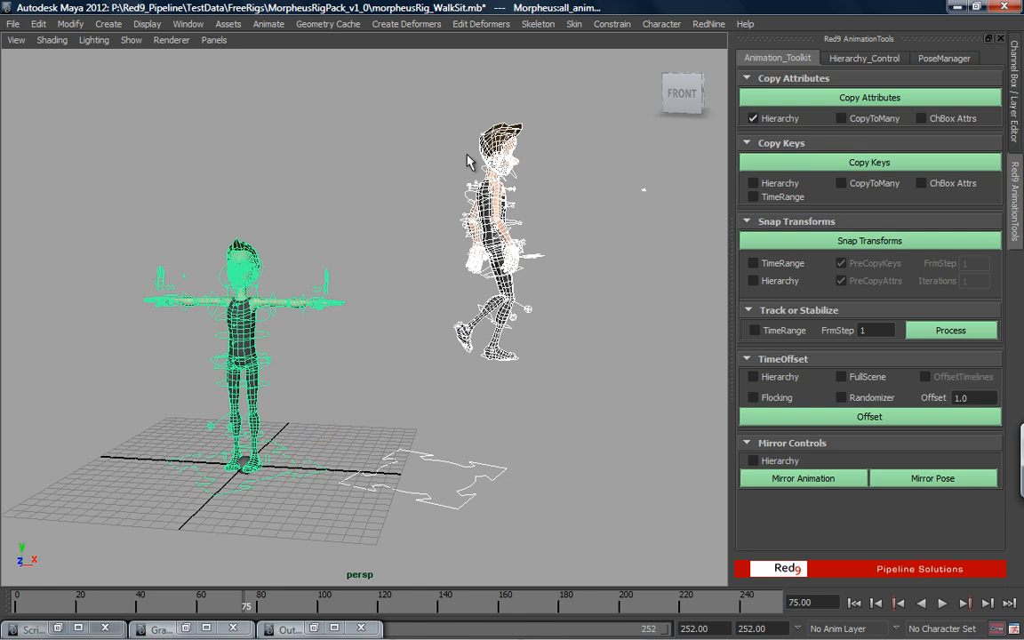
{"action": "left_click", "coordinate": [789, 98]}
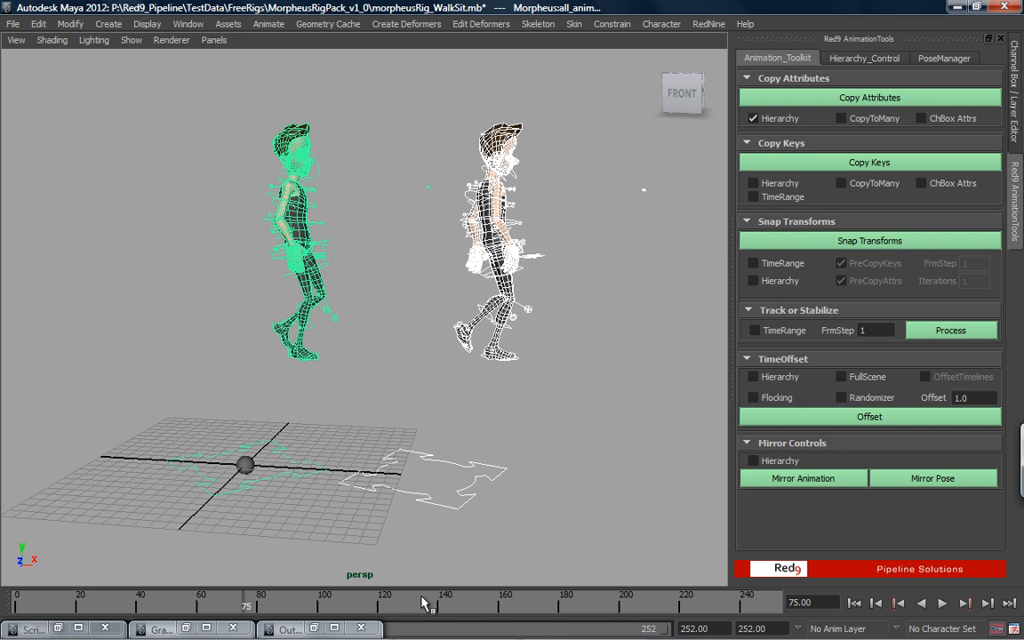
Play the animation, scrub to frame 82 to compare the two rigs, and dismiss the low-memory message
{"action": "key", "text": "alt+v"}
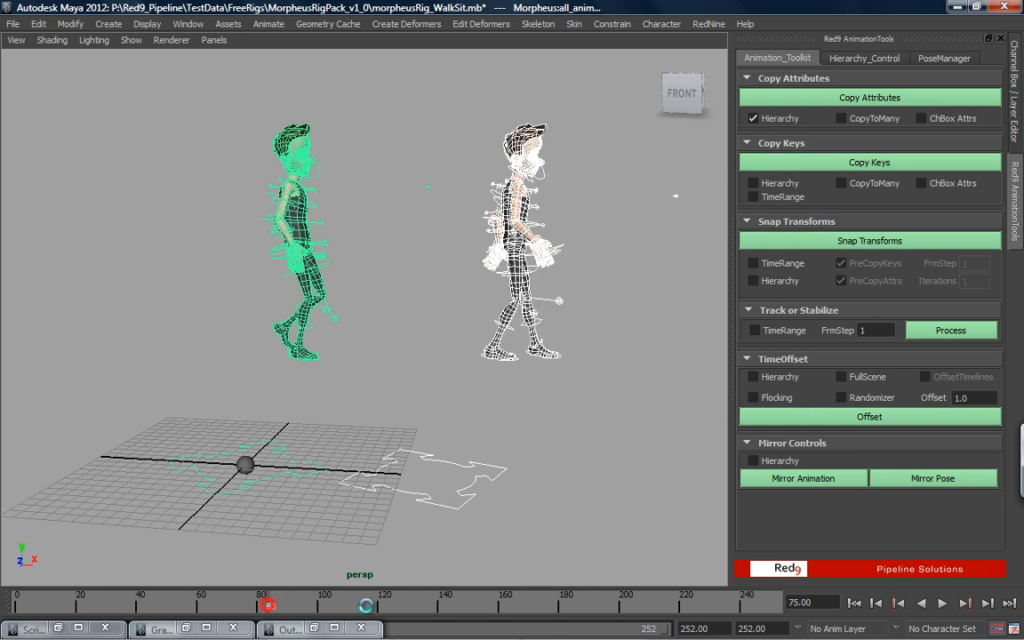
{"action": "left_click_drag", "start_coordinate": [378, 614], "coordinate": [267, 607]}
{"action": "left_click_drag", "start_coordinate": [516, 387], "coordinate": [562, 331], "text": "alt"}
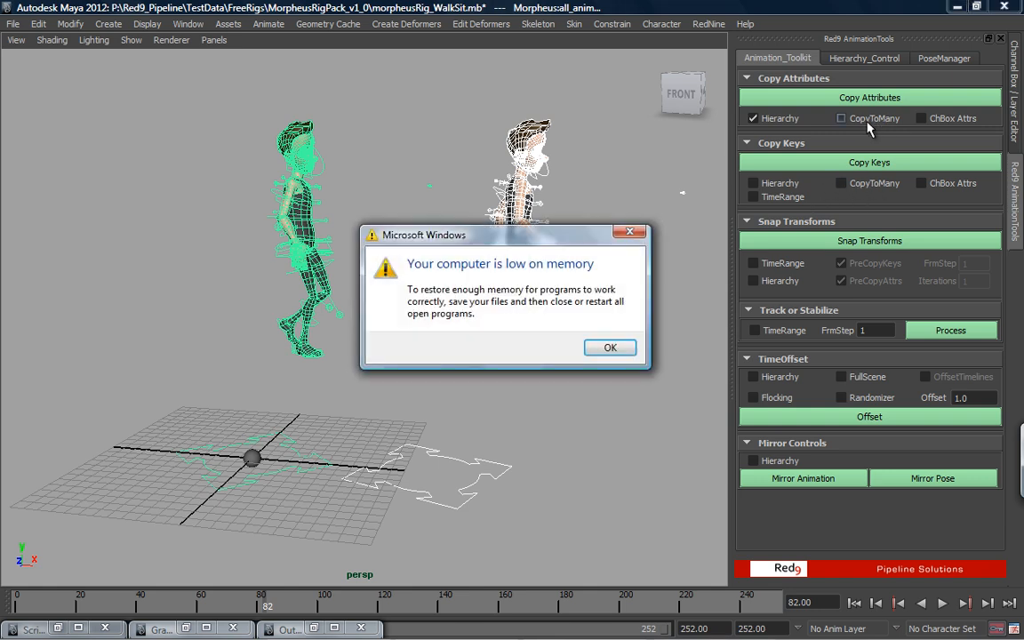
{"action": "left_click", "coordinate": [629, 350]}
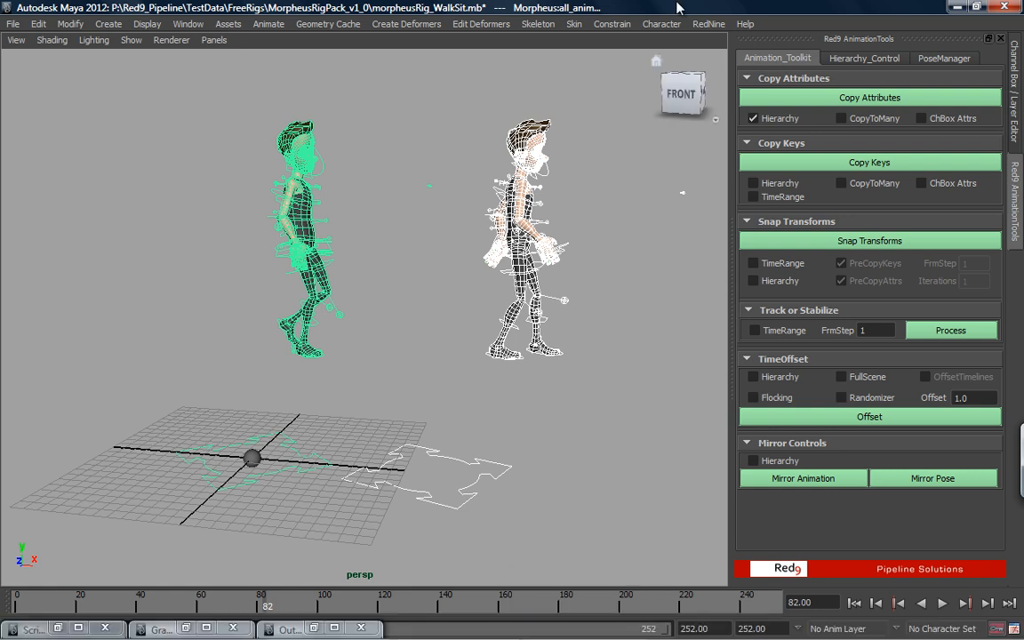
Reselect both all_anim roots, walking rig first, and toggle CopyToMany on and off for Copy Attributes
{"action": "left_click", "coordinate": [448, 430]}
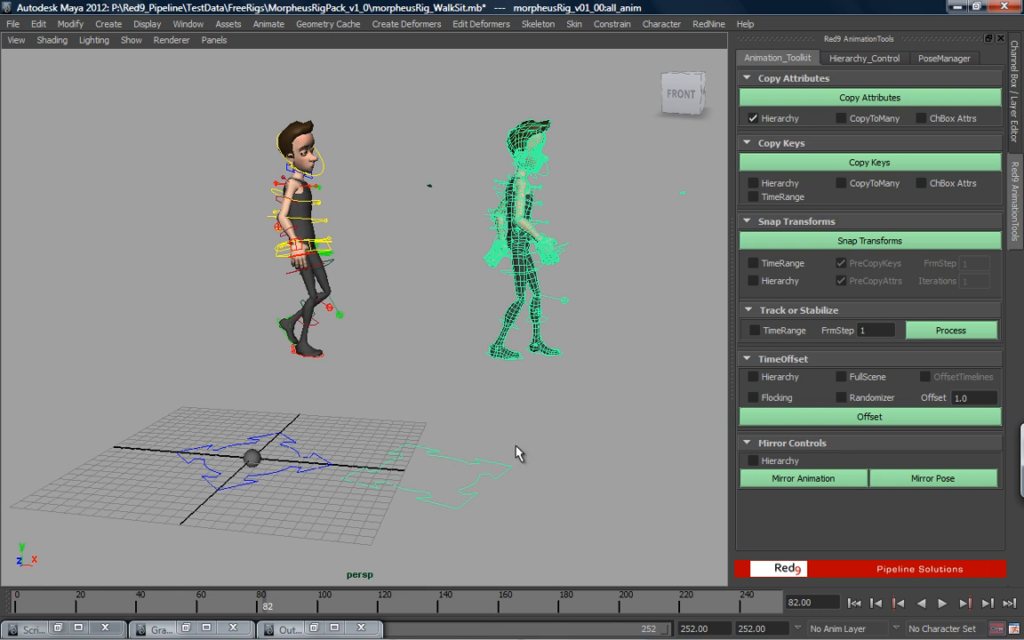
{"action": "left_click", "coordinate": [211, 455]}
{"action": "left_click", "coordinate": [850, 119]}
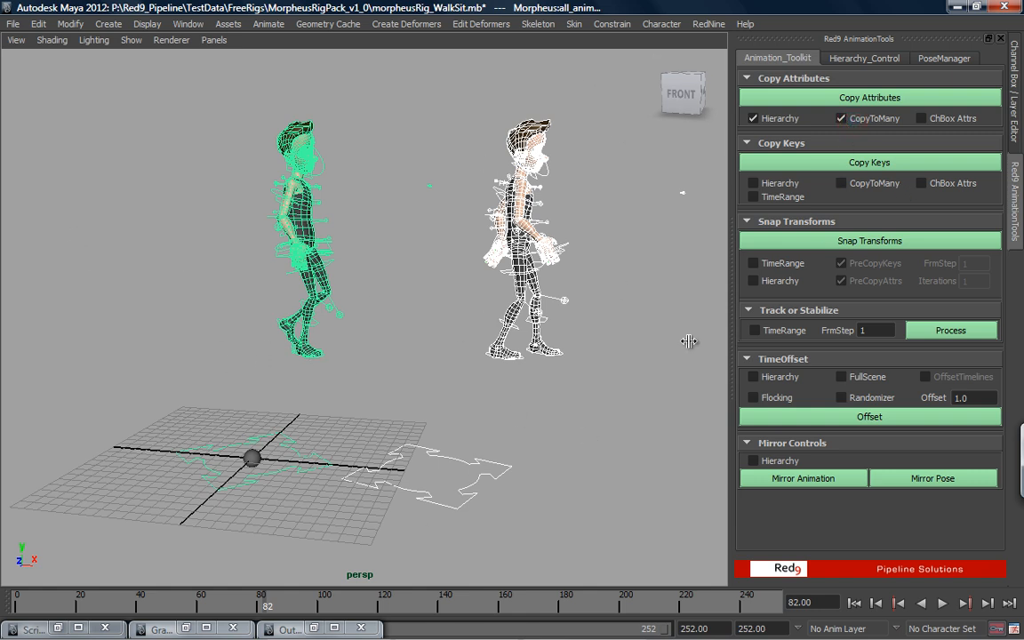
{"action": "left_click", "coordinate": [873, 120]}
Disable Hierarchy for Copy Attributes, and enable Hierarchy and TimeRange for Copy Keys
{"action": "left_click", "coordinate": [753, 118]}
{"action": "left_click", "coordinate": [779, 184]}
{"action": "left_click", "coordinate": [780, 197]}
Highlight frames 149 to 185, copy the walking rig's keys to the other rig over that range, and play back the animation
{"action": "key", "text": "alt+v"}
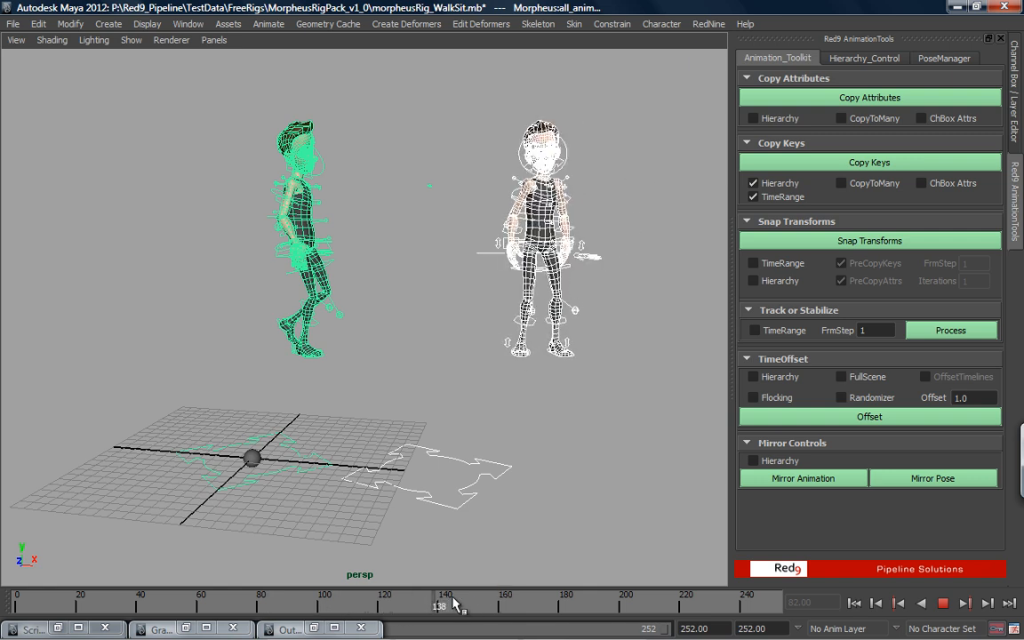
{"action": "left_click_drag", "start_coordinate": [493, 606], "coordinate": [578, 605]}
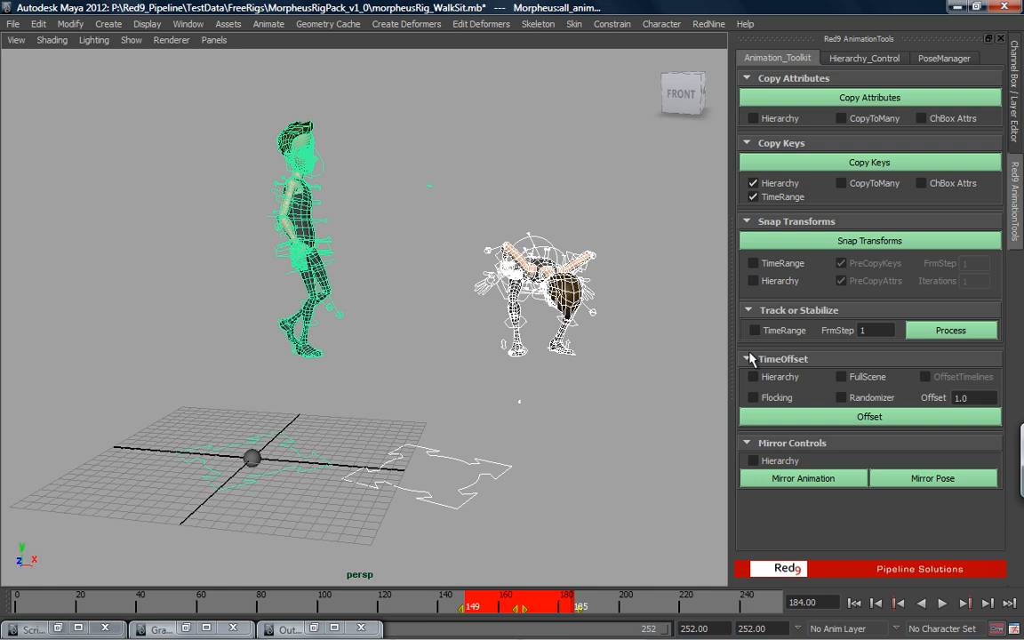
{"action": "left_click", "coordinate": [787, 160]}
{"action": "left_click_drag", "start_coordinate": [440, 608], "coordinate": [382, 594]}
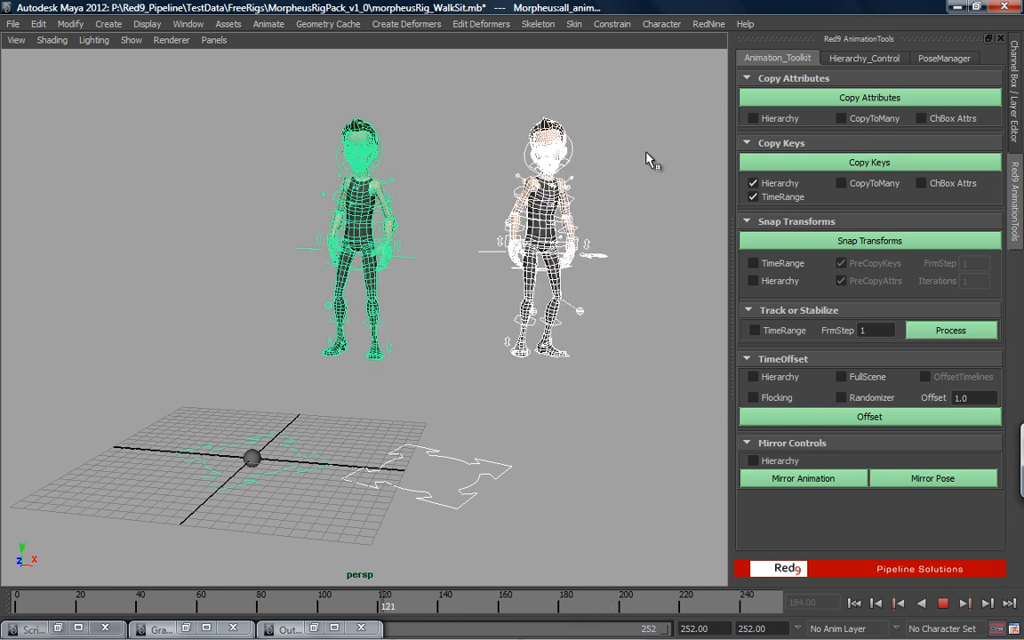
{"action": "left_click", "coordinate": [630, 41]}
{"action": "key", "text": "alt+v"}
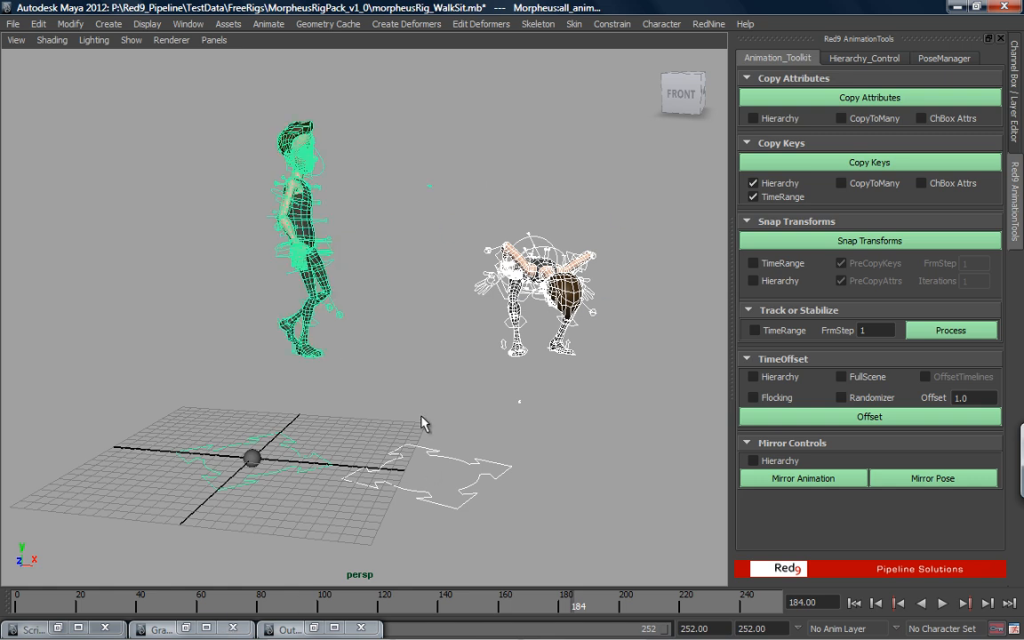
Undo the Copy Keys operation on the two rigs
{"action": "key", "text": "z"}
{"action": "key", "text": "shift+z"}
{"action": "key", "text": "z"}
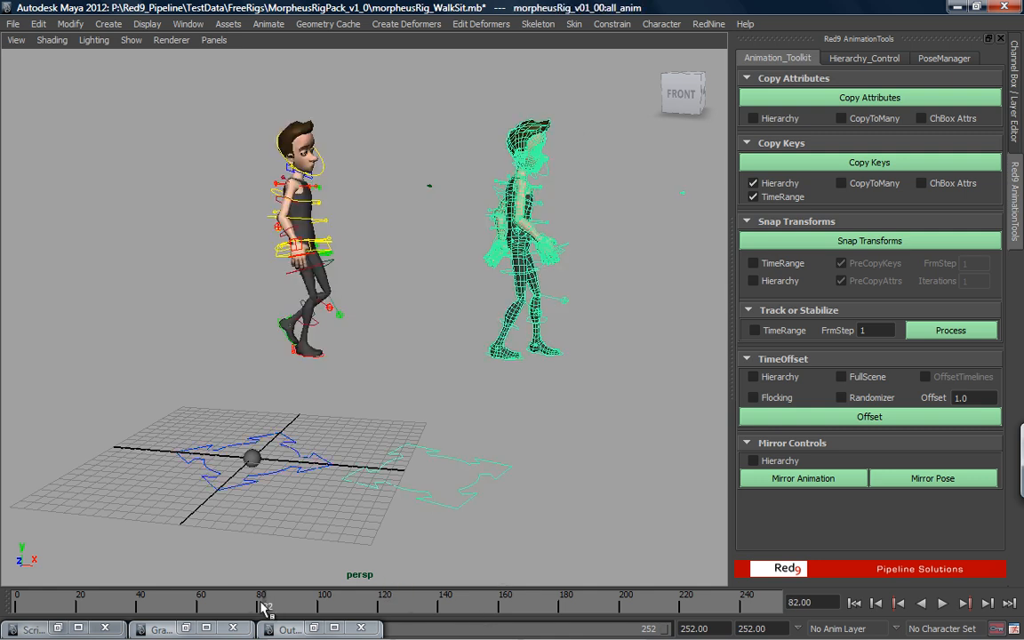
Scrub the timeline to frame 114 and look up Simple Snap among the Red9 tools
{"action": "mouse_move", "coordinate": [269, 607]}
{"action": "left_mouse_down"}
{"action": "mouse_move", "coordinate": [286, 545]}
{"action": "mouse_move", "coordinate": [363, 544]}
{"action": "left_mouse_up"}
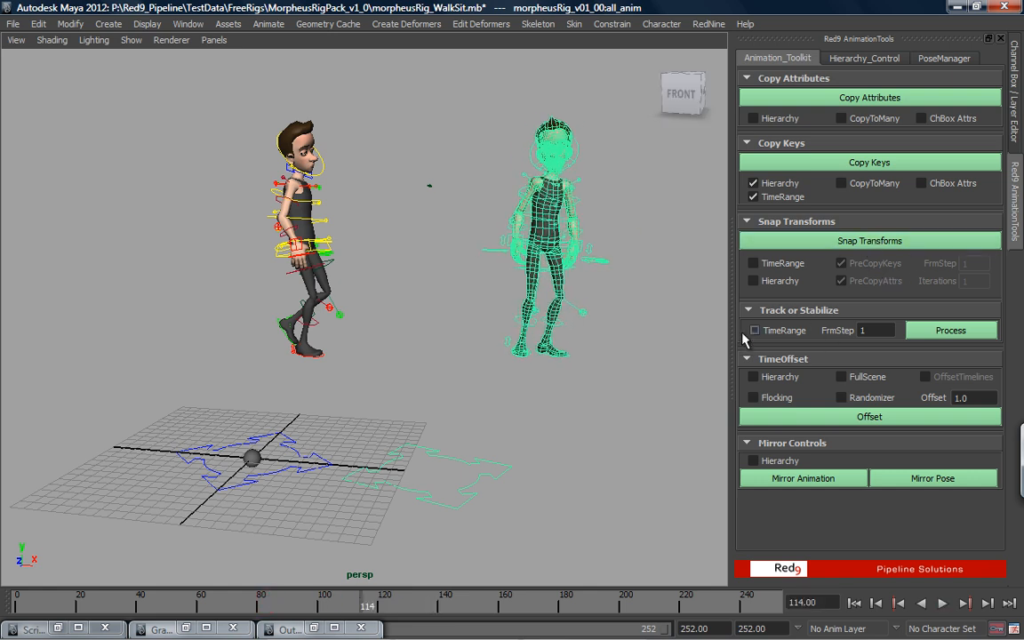
{"action": "left_click", "coordinate": [709, 24]}
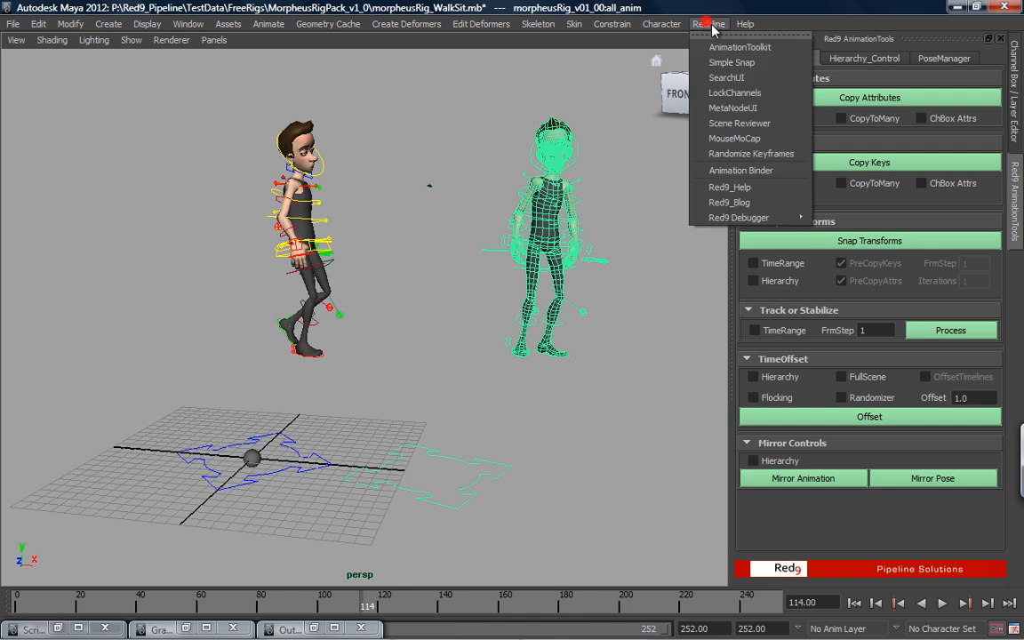
{"action": "left_click", "coordinate": [772, 66]}
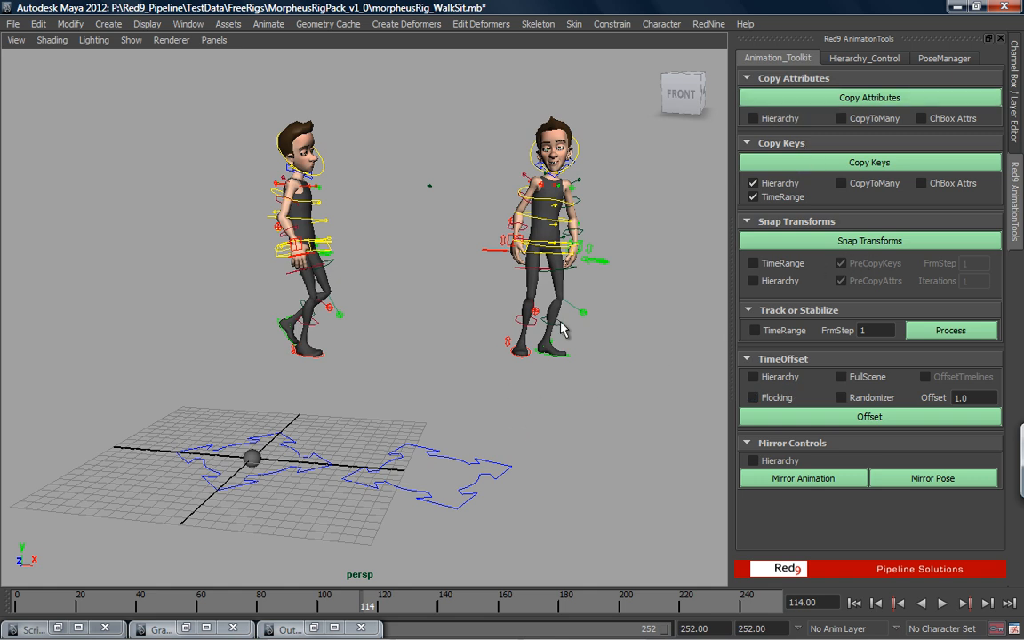
Select the left arm IK controls of both rigs and add the right arm IK controls, picking the walking rig's control first in each pair
{"action": "left_click_drag", "start_coordinate": [523, 372], "coordinate": [620, 372], "text": "alt"}
{"action": "right_click_drag", "start_coordinate": [621, 373], "coordinate": [601, 393], "text": "alt"}
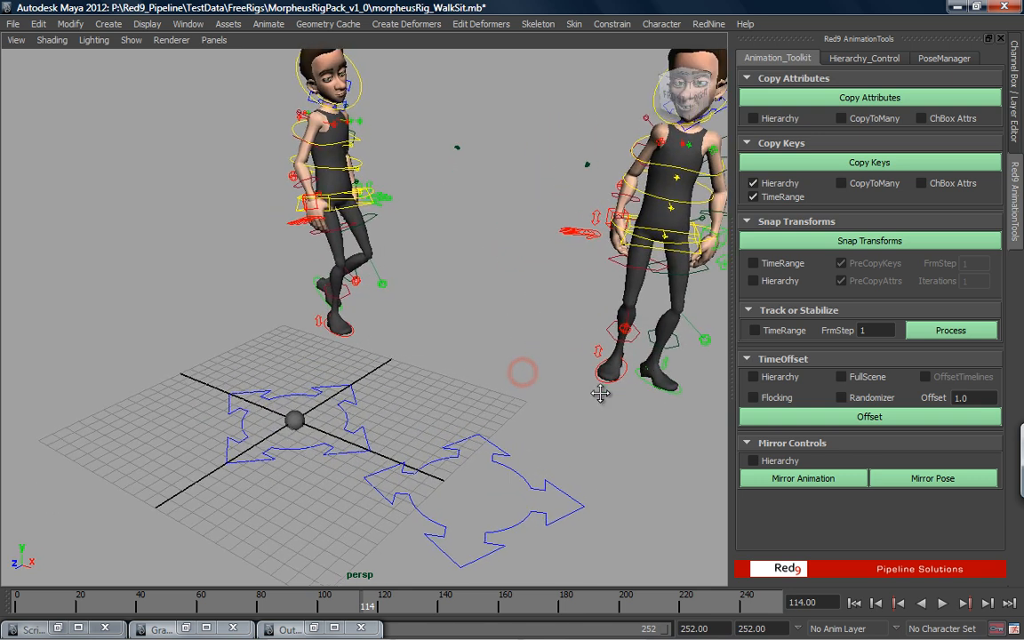
{"action": "middle_click_drag", "start_coordinate": [601, 393], "coordinate": [505, 451], "text": "alt"}
{"action": "left_click_drag", "start_coordinate": [505, 450], "coordinate": [600, 443], "text": "alt"}
{"action": "right_click_drag", "start_coordinate": [600, 444], "coordinate": [664, 439], "text": "alt"}
{"action": "middle_click_drag", "start_coordinate": [664, 439], "coordinate": [654, 476], "text": "alt"}
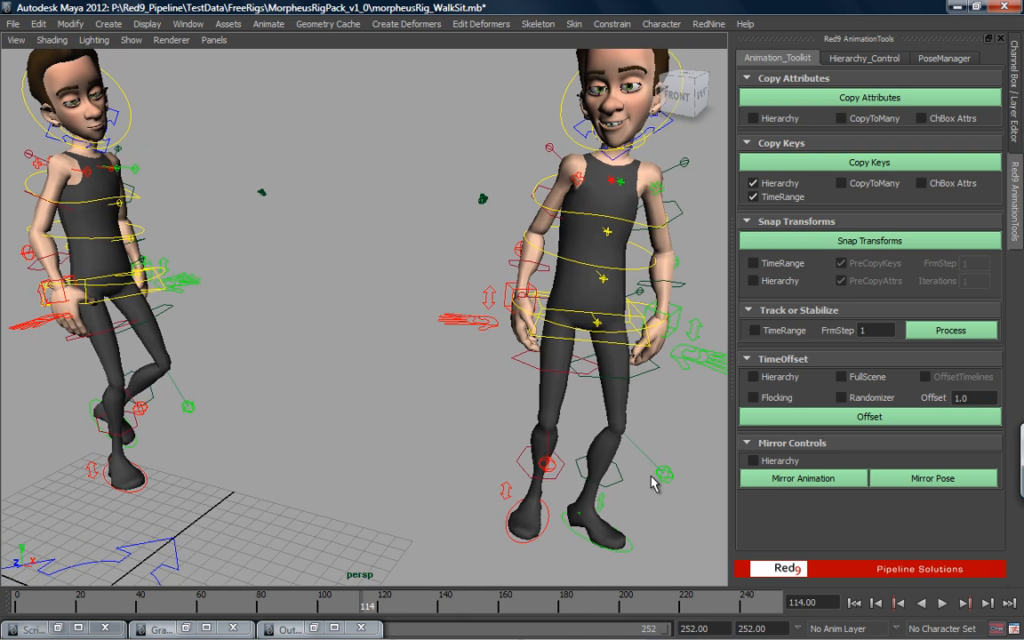
{"action": "left_click", "coordinate": [679, 320]}
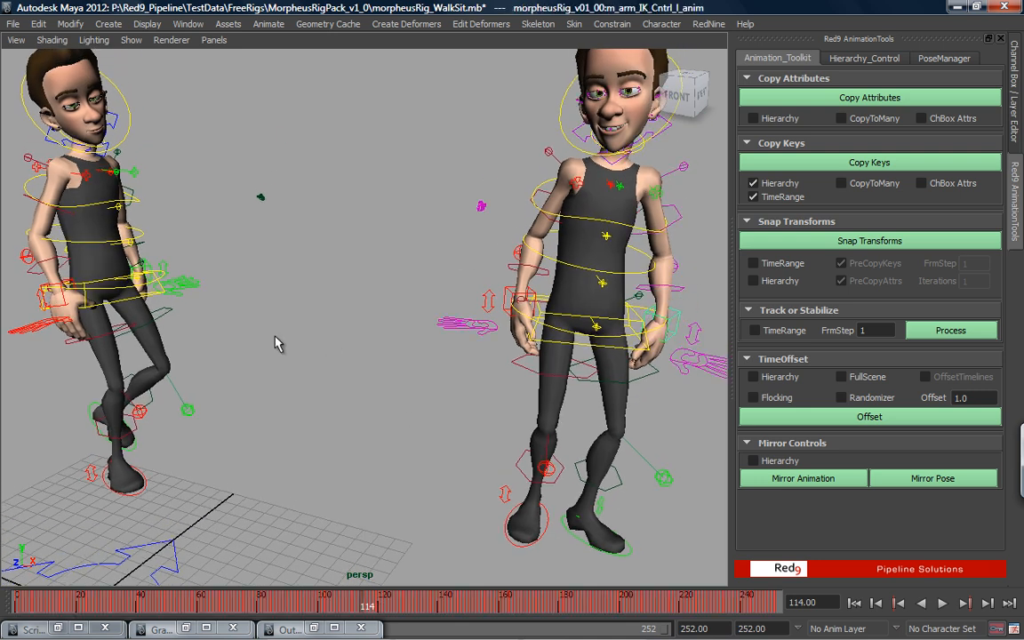
{"action": "left_click", "coordinate": [145, 261], "text": "shift"}
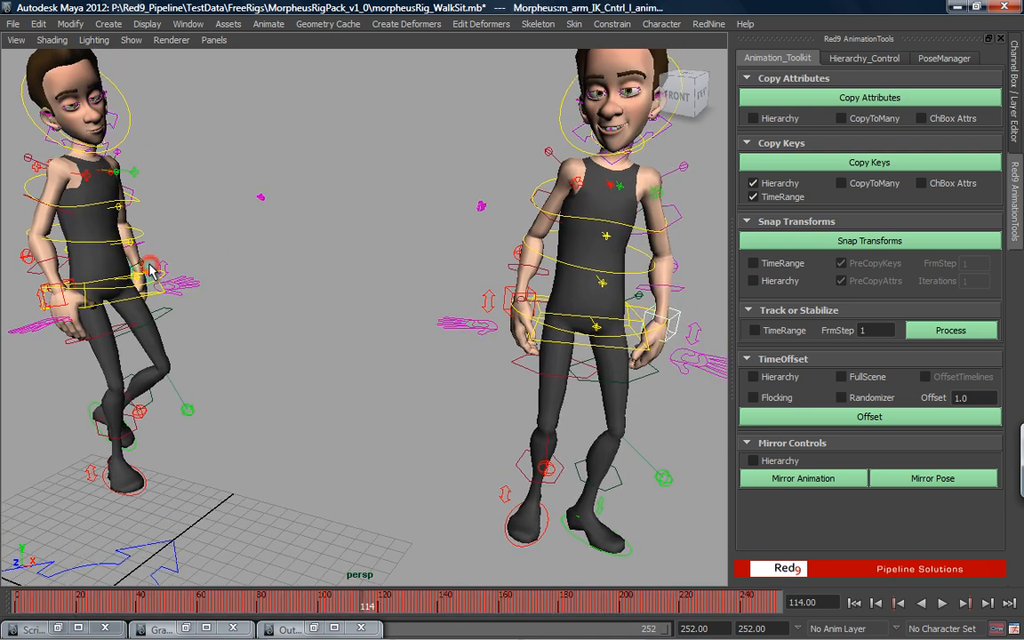
{"action": "left_click", "coordinate": [503, 296], "text": "shift"}
{"action": "left_click_drag", "start_coordinate": [146, 369], "coordinate": [367, 353], "text": "alt"}
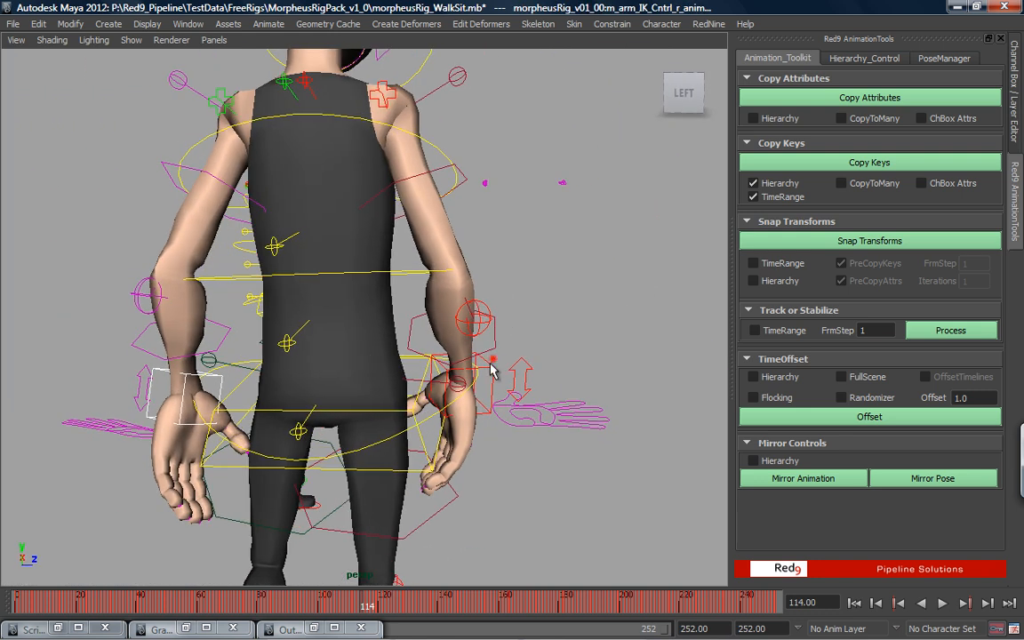
{"action": "left_click", "coordinate": [492, 371], "text": "shift"}
{"action": "left_click_drag", "start_coordinate": [550, 368], "coordinate": [358, 366], "text": "alt"}
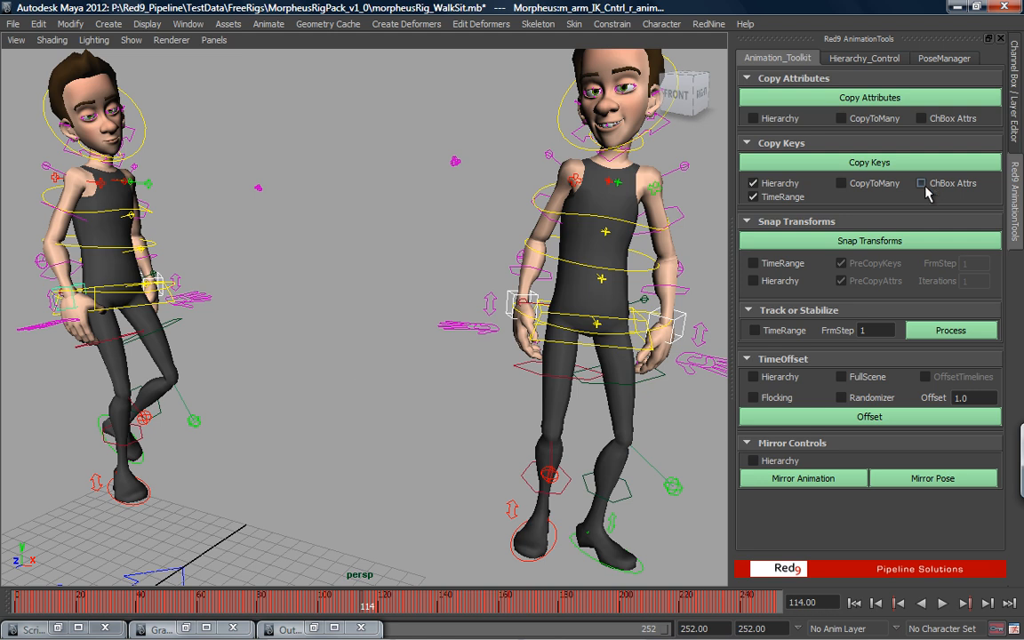
Snap the static rig's arm IK controls to the walking rig's with Snap Transforms, inspect the arms, and undo the snap
{"action": "left_click", "coordinate": [836, 242]}
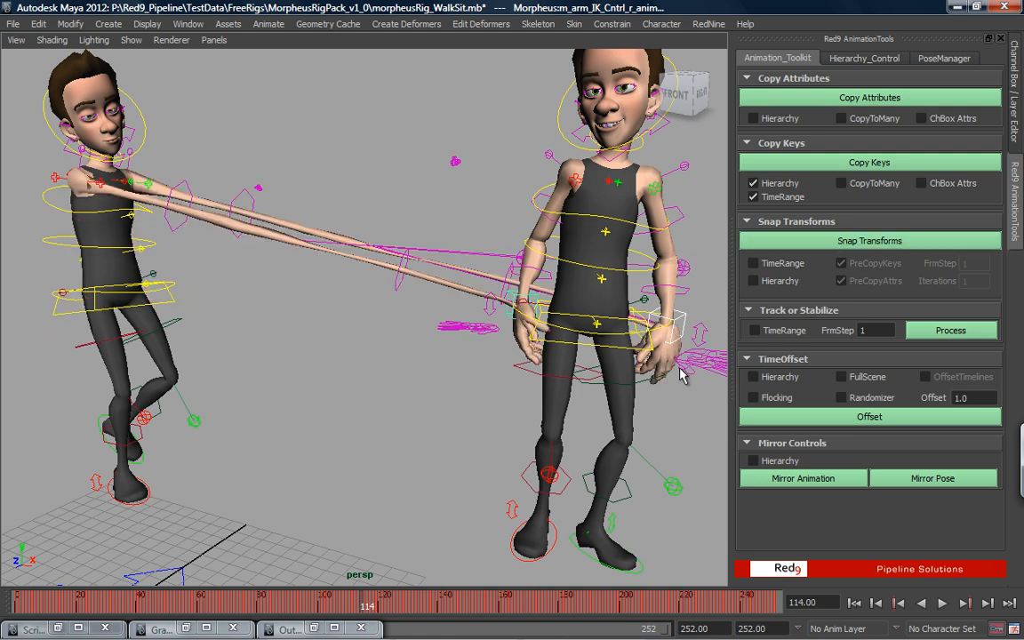
{"action": "left_click_drag", "start_coordinate": [513, 323], "coordinate": [434, 360], "text": "alt"}
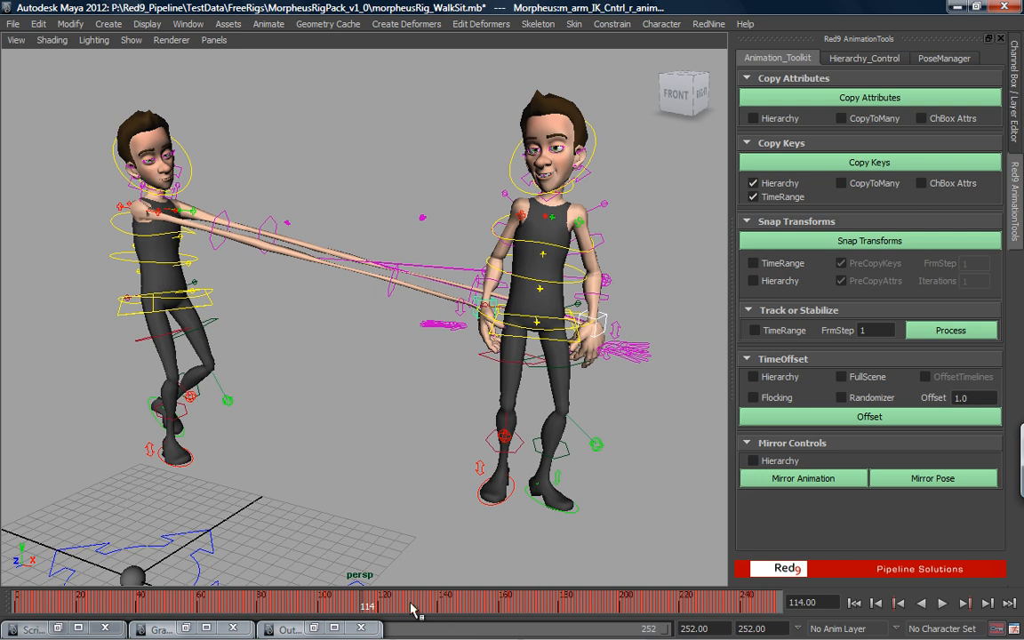
{"action": "key", "text": "ctrl+z"}
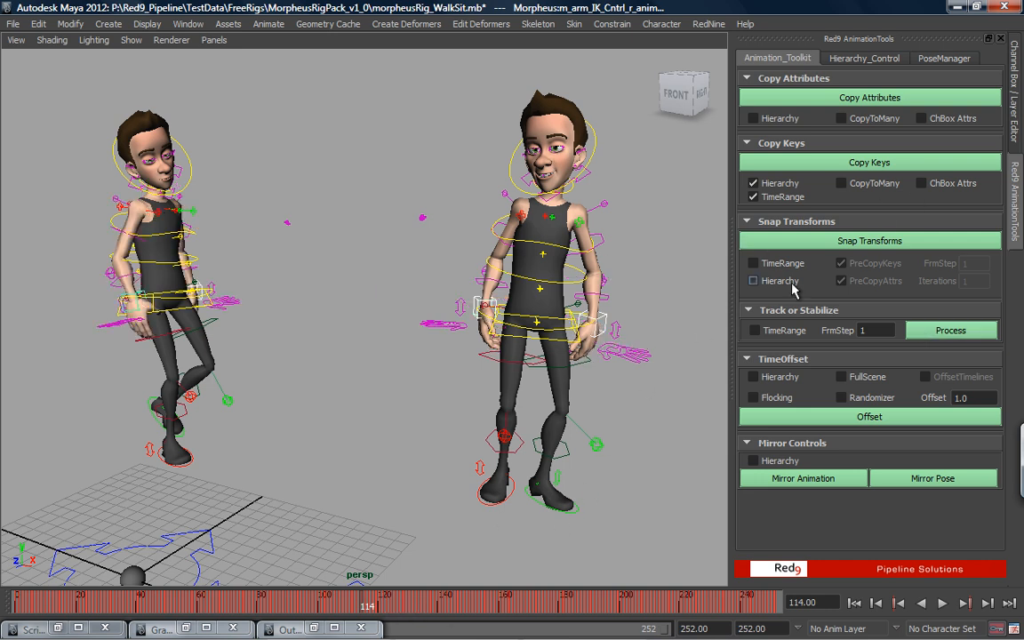
Snap the arm IK controls over frames 101 to 125 with TimeRange enabled and PreCopyKeys disabled, and play back the animation
{"action": "left_click", "coordinate": [754, 263]}
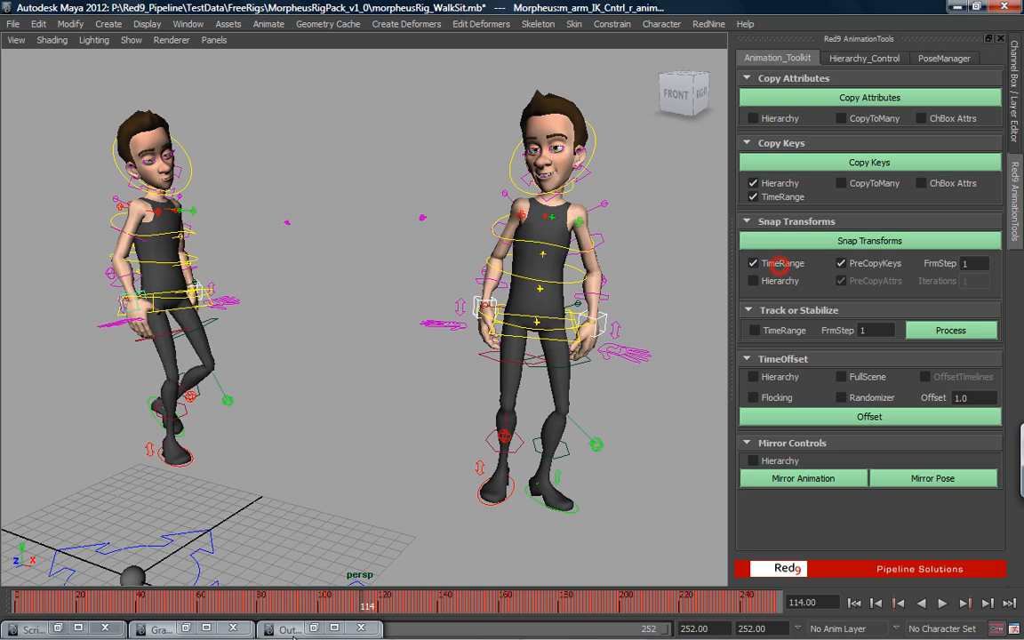
{"action": "mouse_move", "coordinate": [379, 603]}
{"action": "left_mouse_down"}
{"action": "mouse_move", "coordinate": [315, 604]}
{"action": "mouse_move", "coordinate": [393, 602]}
{"action": "left_mouse_up"}
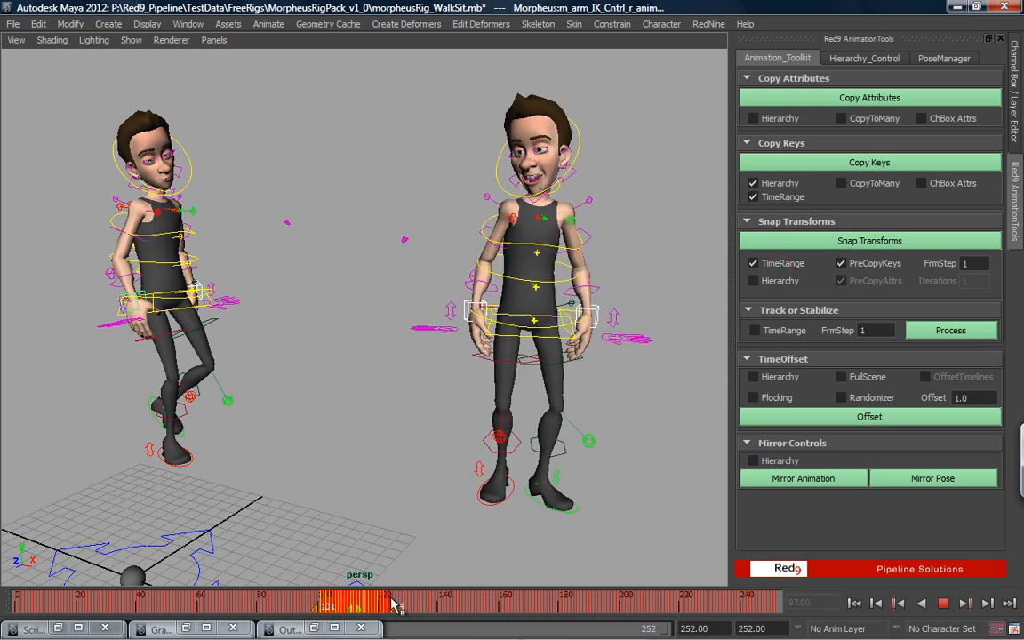
{"action": "left_click", "coordinate": [859, 265]}
{"action": "left_click", "coordinate": [862, 241]}
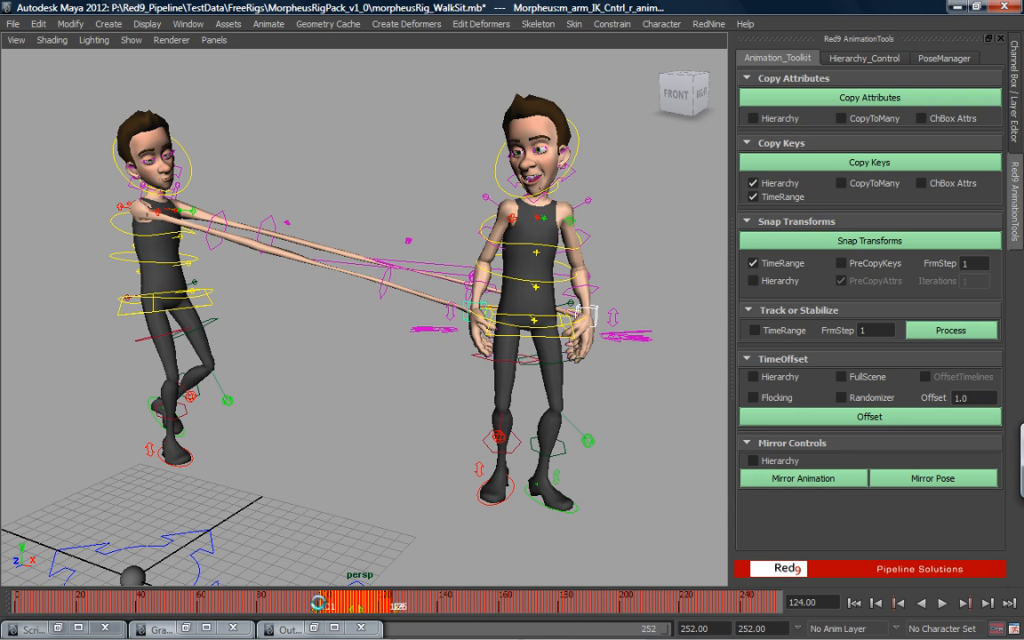
{"action": "key", "text": "alt+v"}
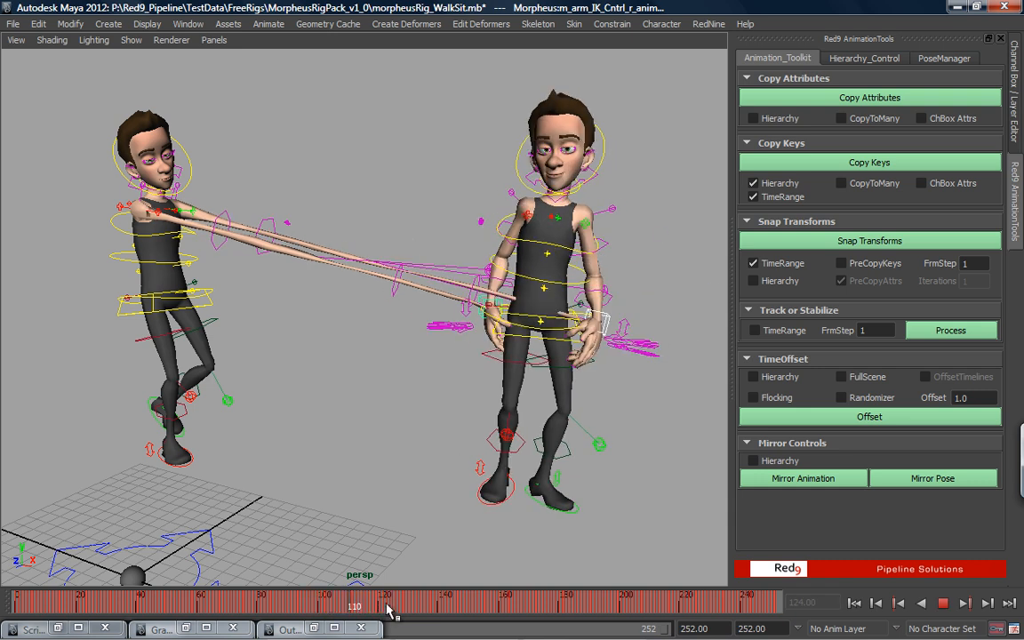
{"action": "key", "text": "alt+v"}
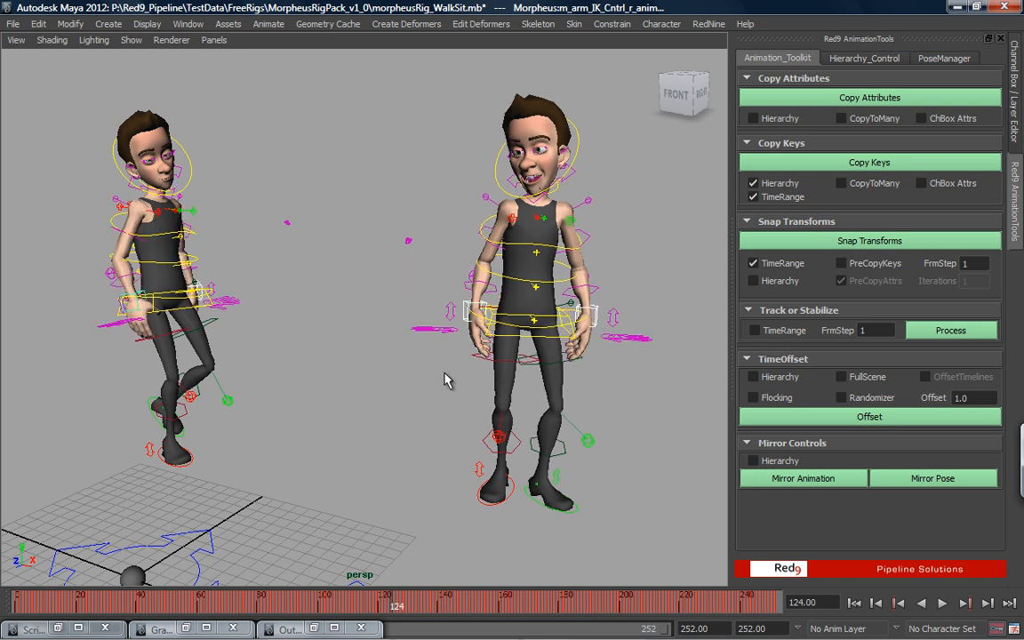
Expand both rigs' qssSets in the Outliner and select the qssAll set of each rig
{"action": "left_click_drag", "start_coordinate": [412, 447], "coordinate": [387, 485], "text": "alt"}
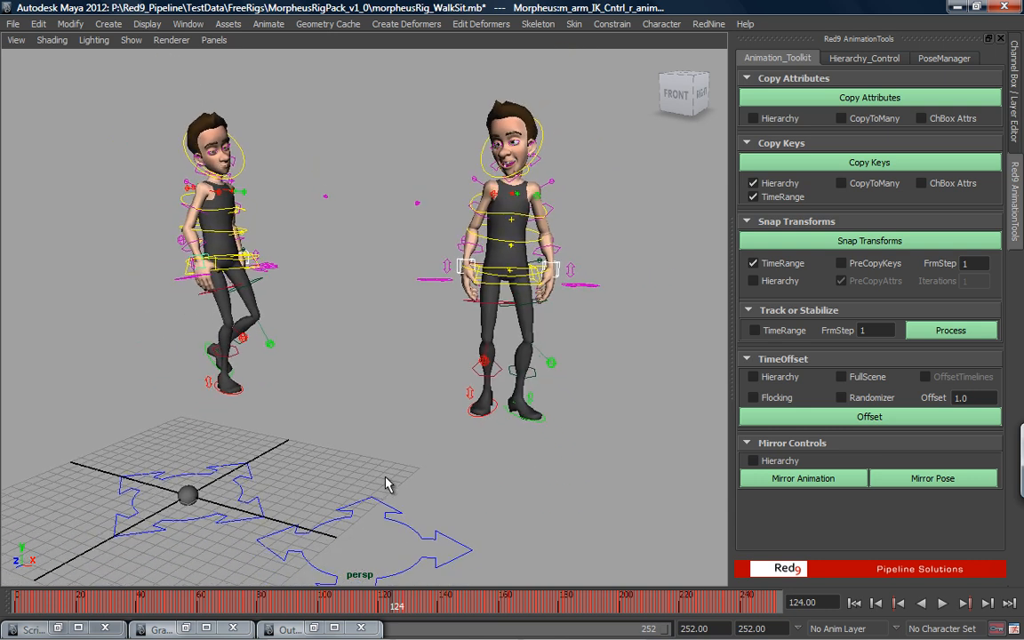
{"action": "left_click", "coordinate": [316, 630]}
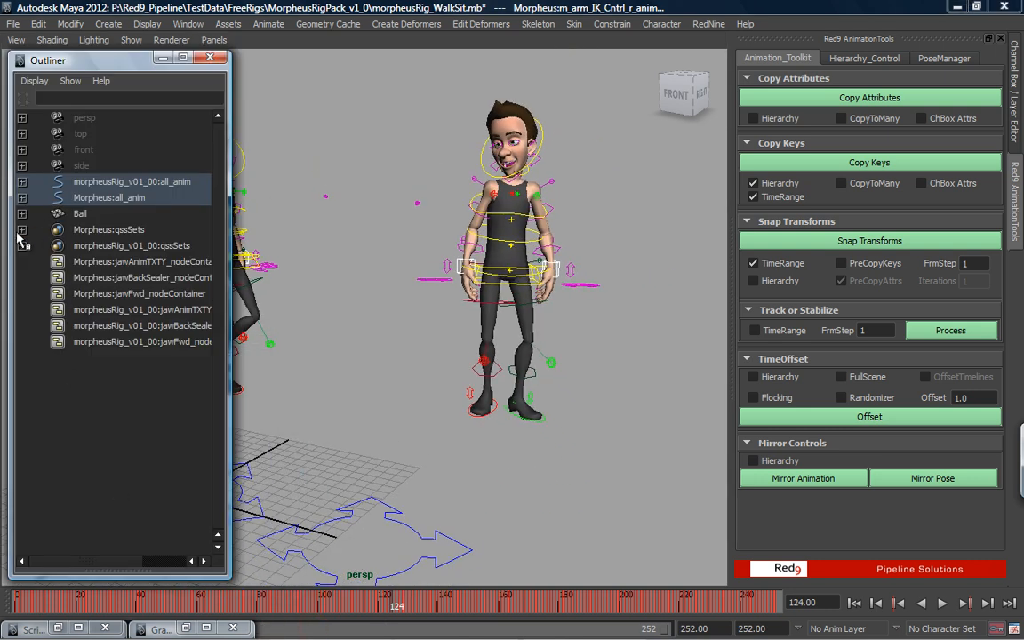
{"action": "left_click", "coordinate": [22, 246]}
{"action": "left_click", "coordinate": [22, 229]}
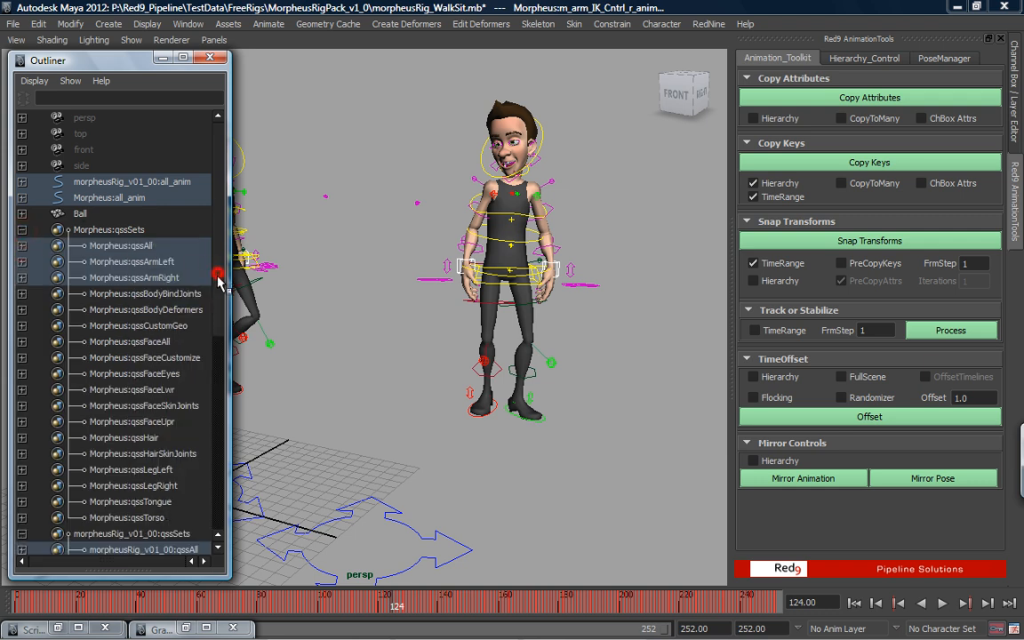
{"action": "scroll", "coordinate": [196, 251], "scroll_direction": "down", "scroll_amount": 1}
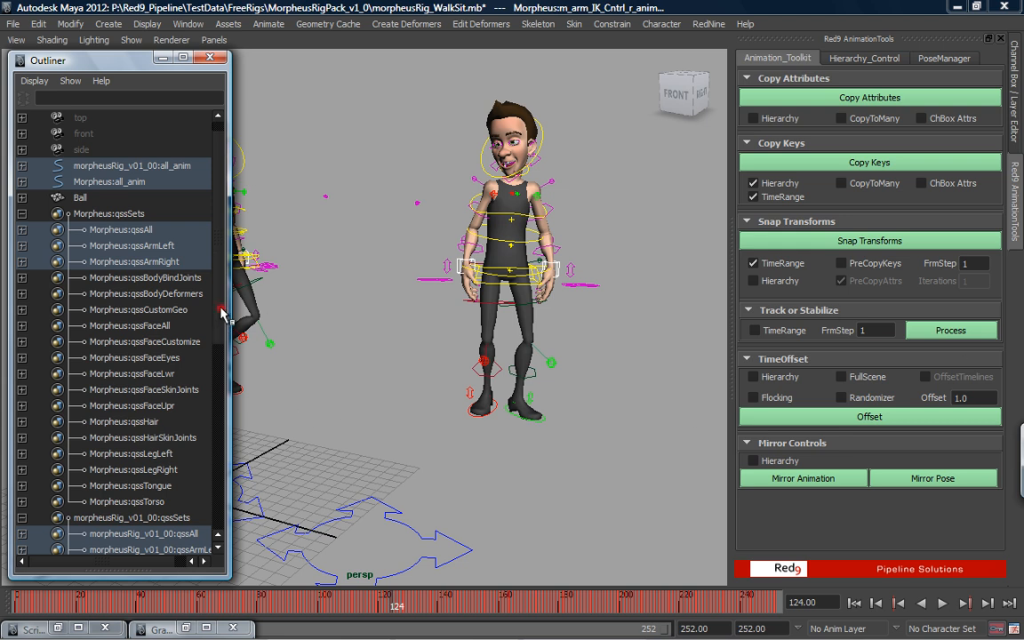
{"action": "scroll", "coordinate": [221, 322], "scroll_direction": "down", "scroll_amount": 5}
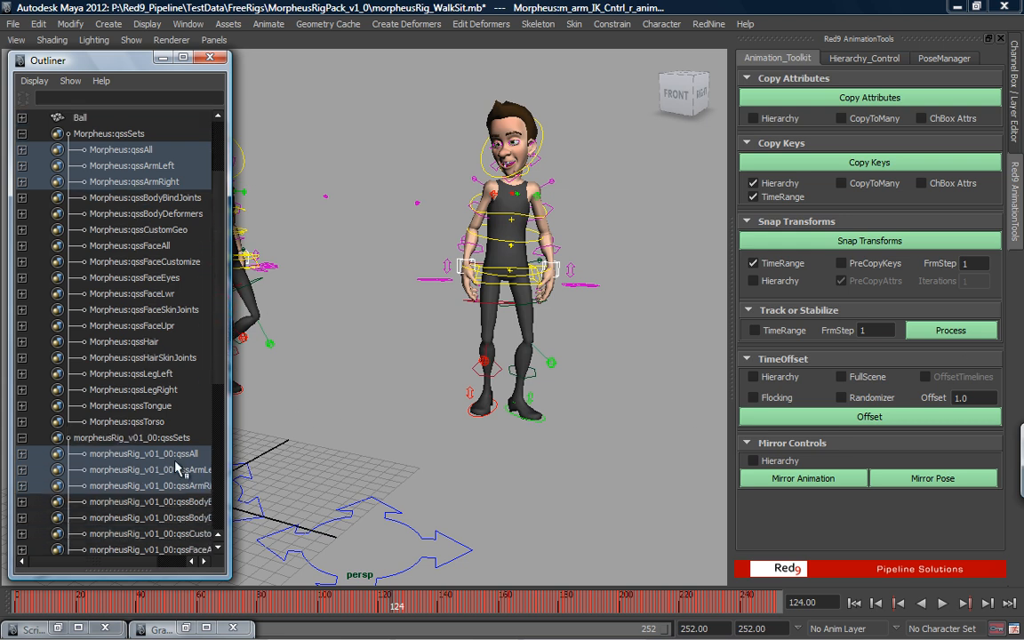
{"action": "left_click", "coordinate": [174, 454]}
{"action": "left_click", "coordinate": [358, 394]}
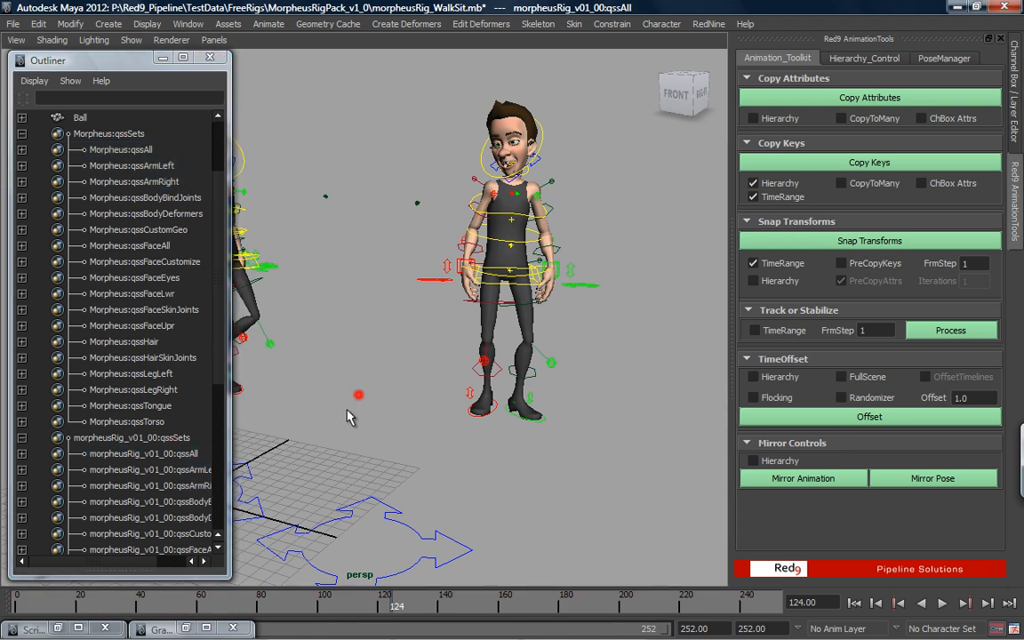
{"action": "left_click", "coordinate": [147, 453]}
{"action": "left_click", "coordinate": [143, 151], "text": "ctrl"}
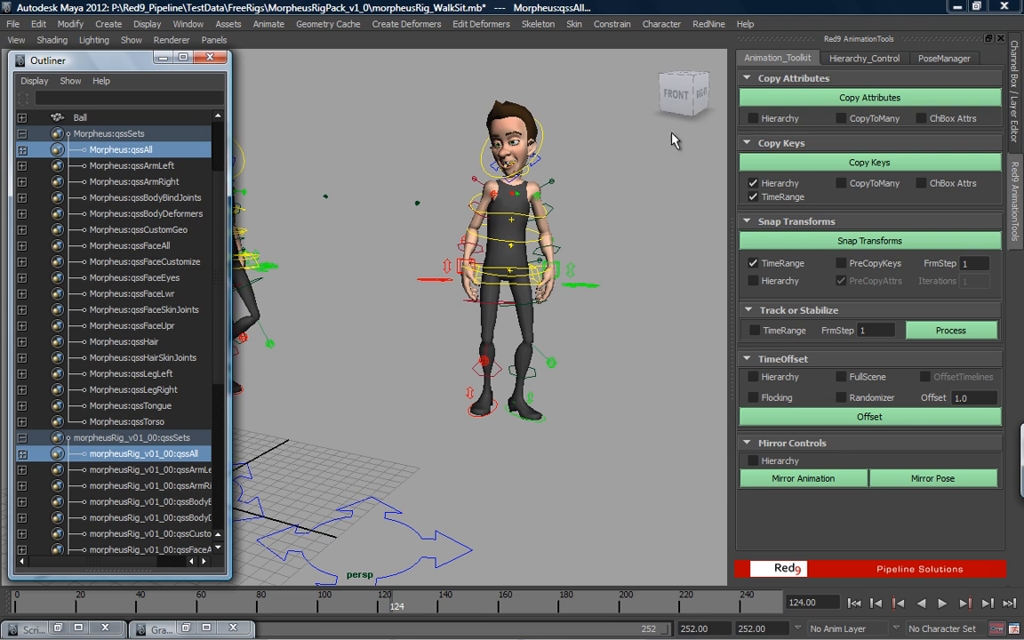
Check the hierarchy filter settings, enable Hierarchy and disable PreCopyAttrs for Snap Transforms, and scrub to frame 84
{"action": "left_click", "coordinate": [867, 58]}
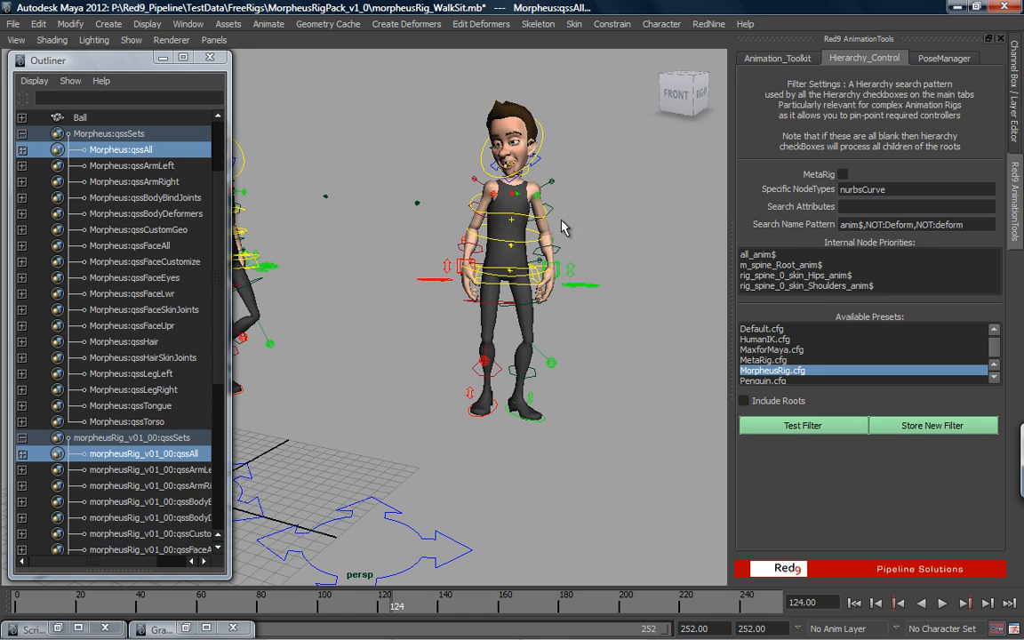
{"action": "left_click", "coordinate": [782, 58]}
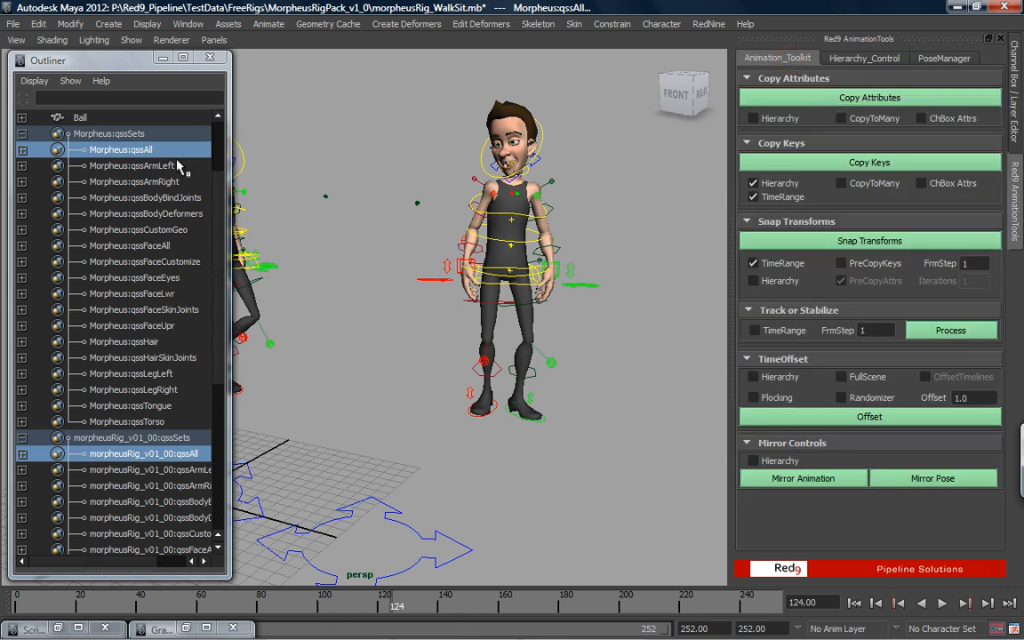
{"action": "left_click", "coordinate": [162, 59]}
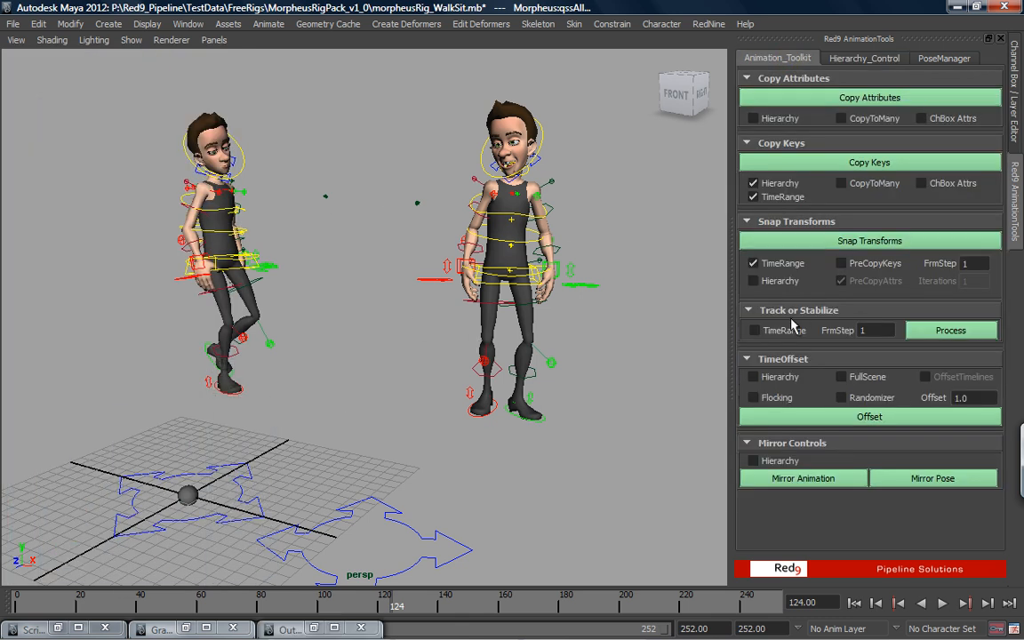
{"action": "left_click", "coordinate": [769, 281]}
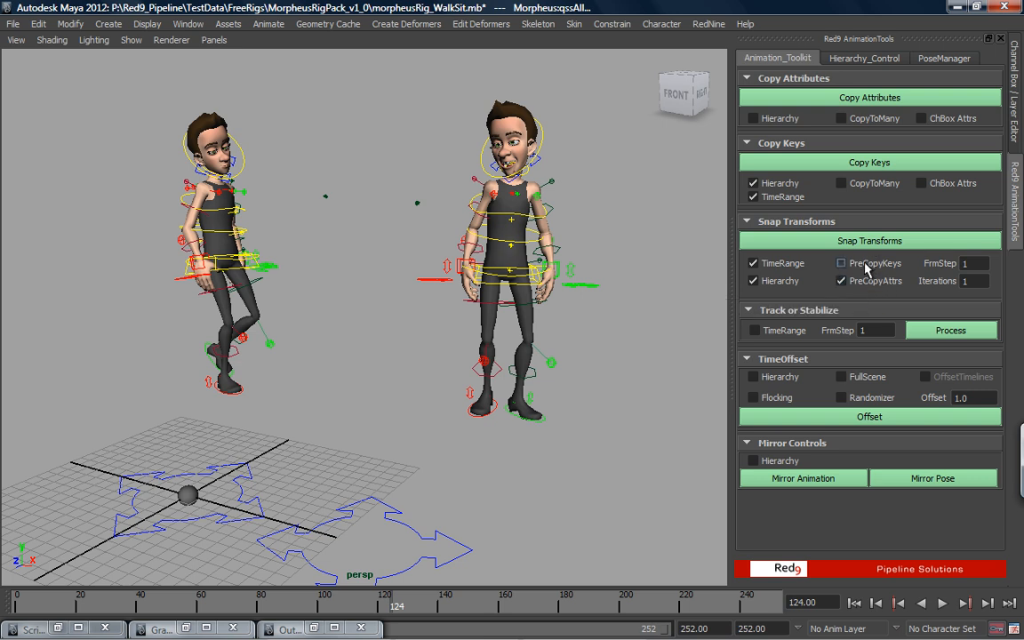
{"action": "left_click_drag", "start_coordinate": [400, 607], "coordinate": [124, 609]}
{"action": "left_click_drag", "start_coordinate": [213, 618], "coordinate": [274, 609]}
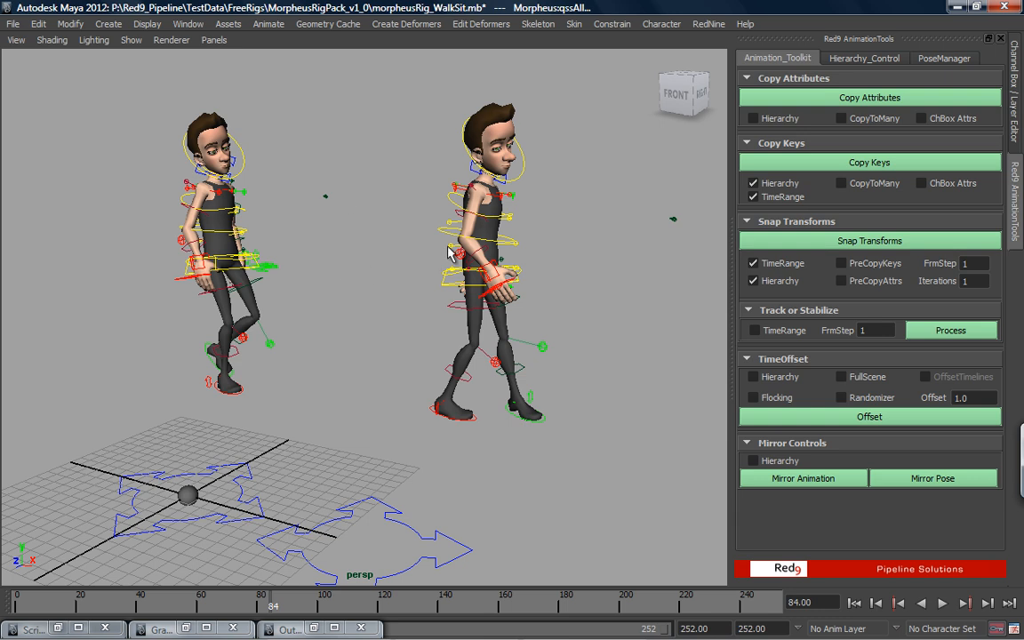
Select the walking rig's root control, add the static rig's, and snap them over frames 133 to 180 with FrmStep 10, scrubbing to check
{"action": "left_click_drag", "start_coordinate": [359, 459], "coordinate": [365, 527]}
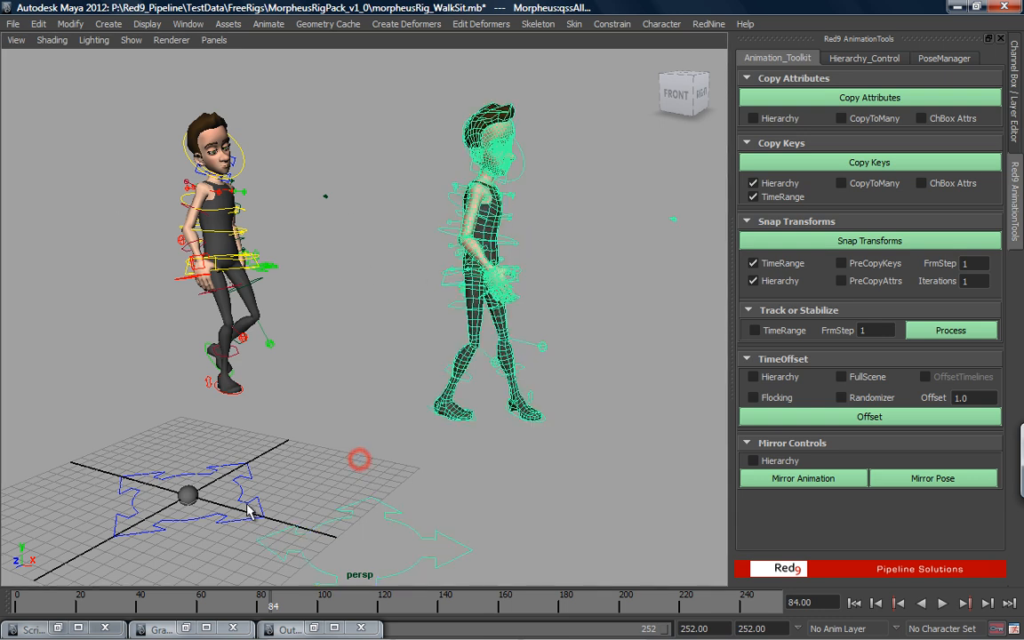
{"action": "left_click", "coordinate": [254, 504], "text": "shift"}
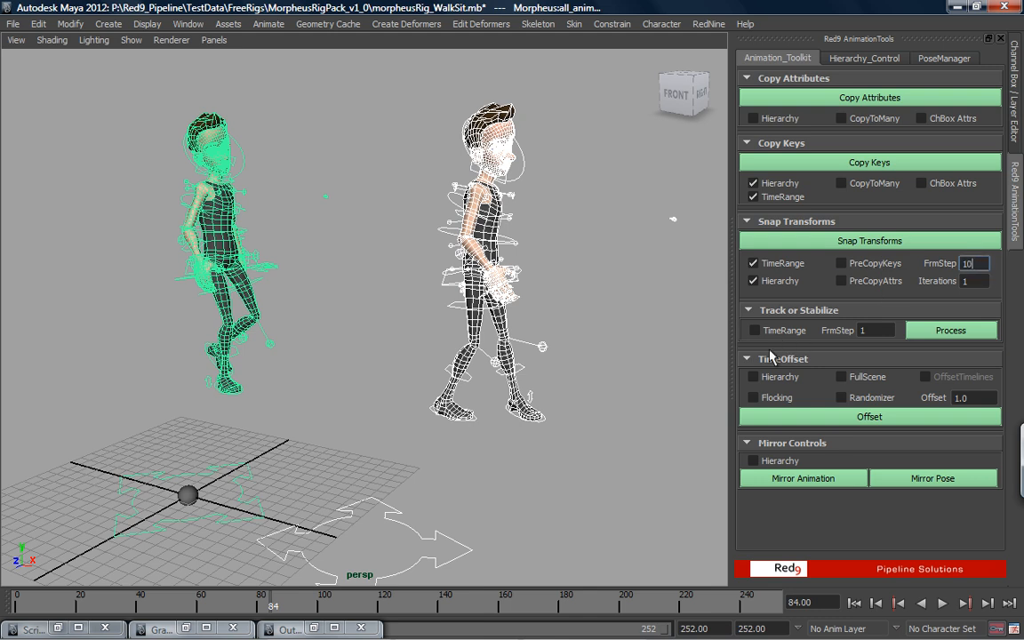
{"action": "mouse_move", "coordinate": [284, 607]}
{"action": "left_mouse_down"}
{"action": "mouse_move", "coordinate": [475, 605]}
{"action": "mouse_move", "coordinate": [435, 606]}
{"action": "left_mouse_up"}
{"action": "key", "text": "alt+v"}
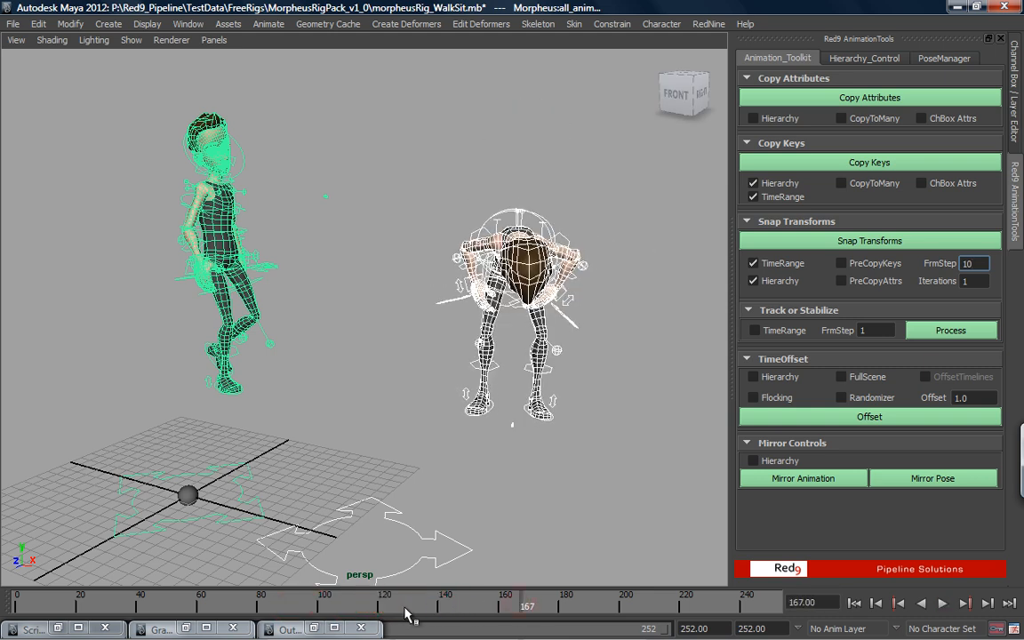
{"action": "mouse_move", "coordinate": [550, 600]}
{"action": "left_mouse_down"}
{"action": "mouse_move", "coordinate": [434, 602]}
{"action": "mouse_move", "coordinate": [561, 606]}
{"action": "left_mouse_up"}
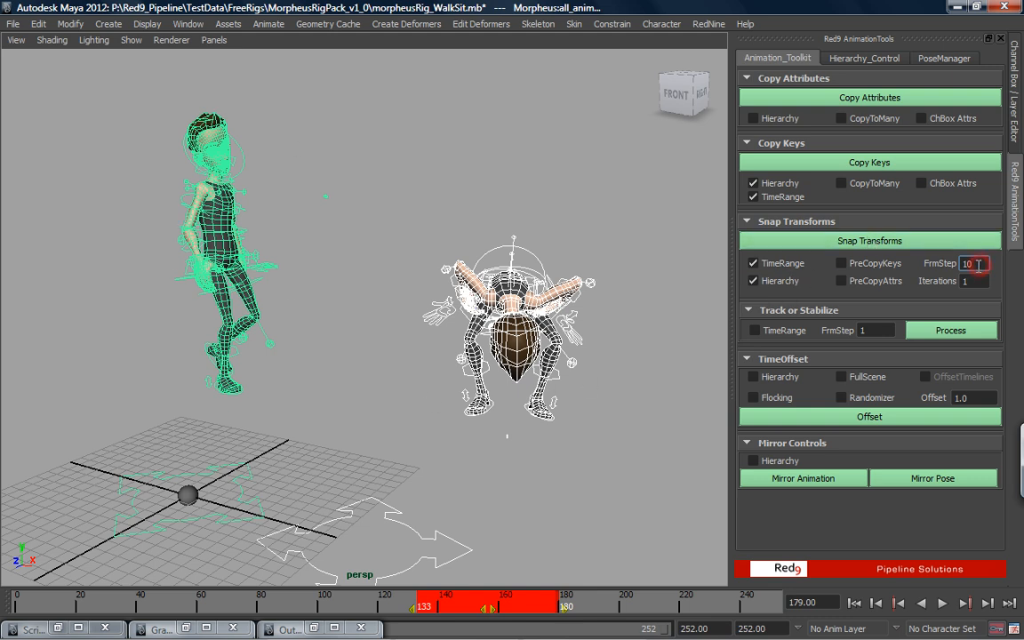
{"action": "left_click", "coordinate": [757, 240]}
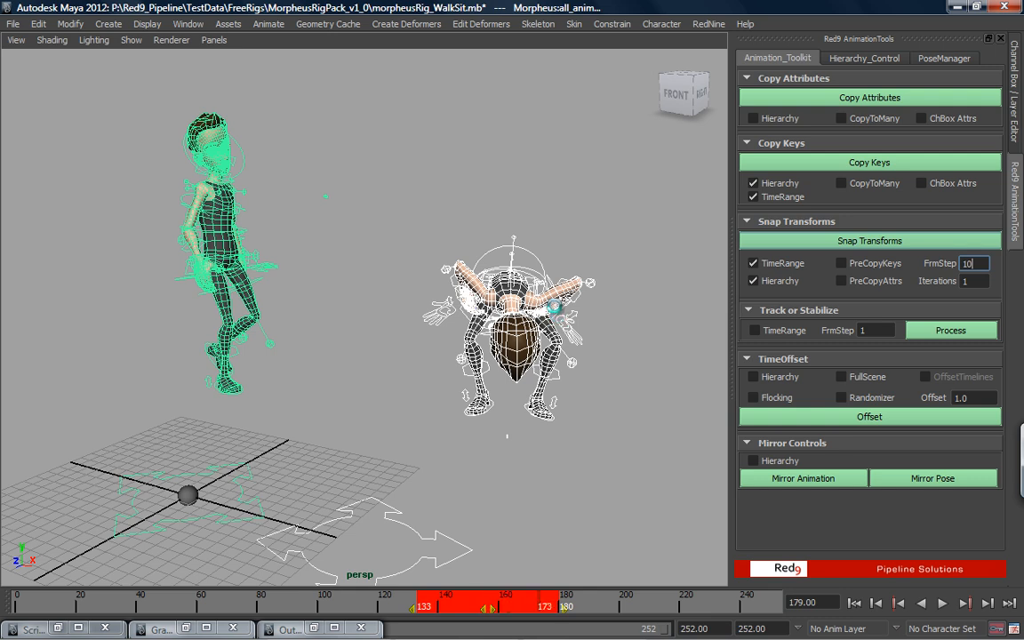
{"action": "left_click", "coordinate": [382, 605]}
{"action": "left_click_drag", "start_coordinate": [381, 604], "coordinate": [450, 598]}
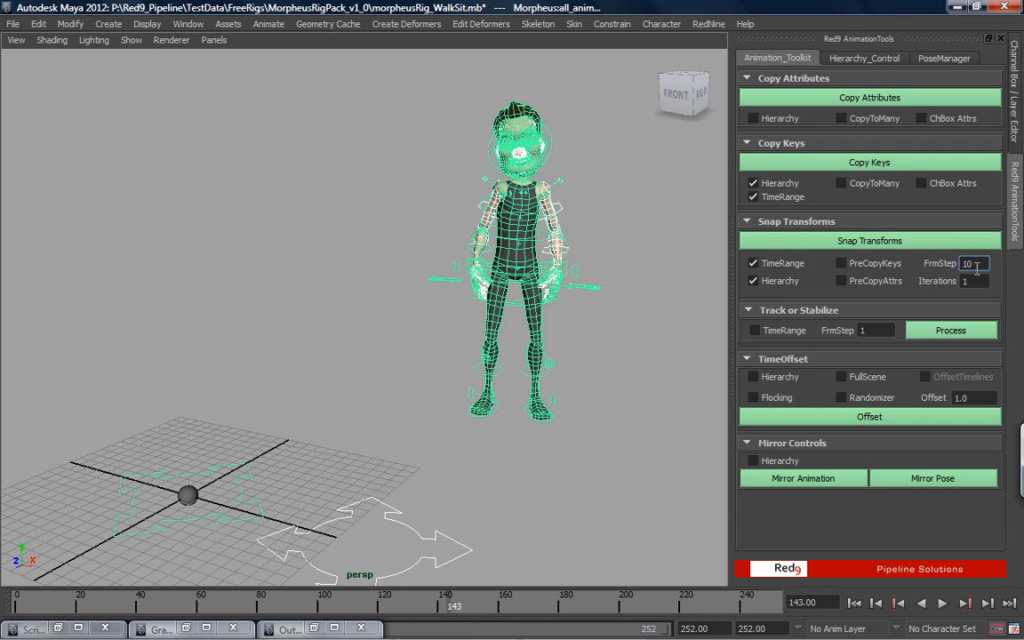
Enable PreCopyKeys and PreCopyAttrs with FrmStep 1 for Snap Transforms, and select only the Morpheus:all_anim root control
{"action": "left_click", "coordinate": [841, 263]}
{"action": "left_click", "coordinate": [841, 281]}
{"action": "left_click_drag", "start_coordinate": [349, 468], "coordinate": [359, 518]}
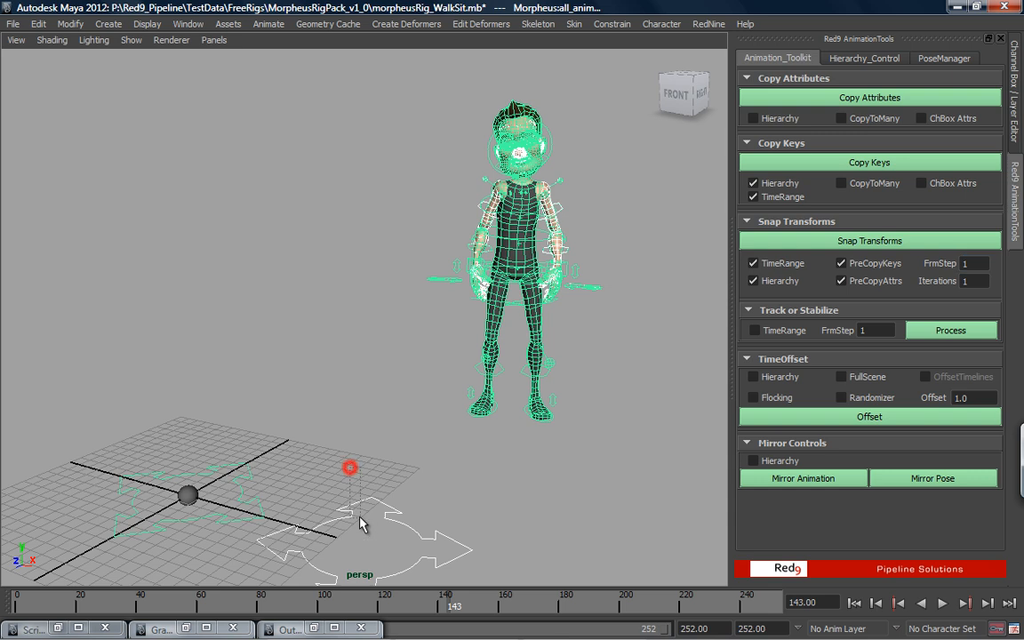
{"action": "left_click_drag", "start_coordinate": [242, 441], "coordinate": [251, 481]}
{"action": "left_click_drag", "start_coordinate": [373, 465], "coordinate": [376, 533]}
{"action": "left_click_drag", "start_coordinate": [251, 399], "coordinate": [246, 491]}
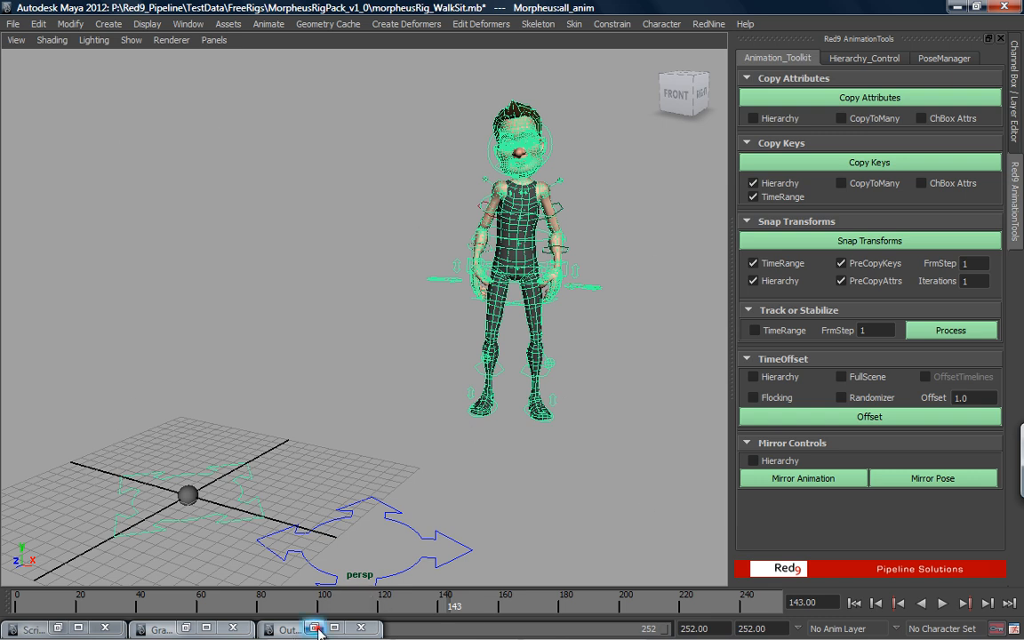
Hide the Morpheus:all_anim rig by setting its Visibility to off, close the Outliner, and return to the Red9 tools
{"action": "left_click", "coordinate": [289, 628]}
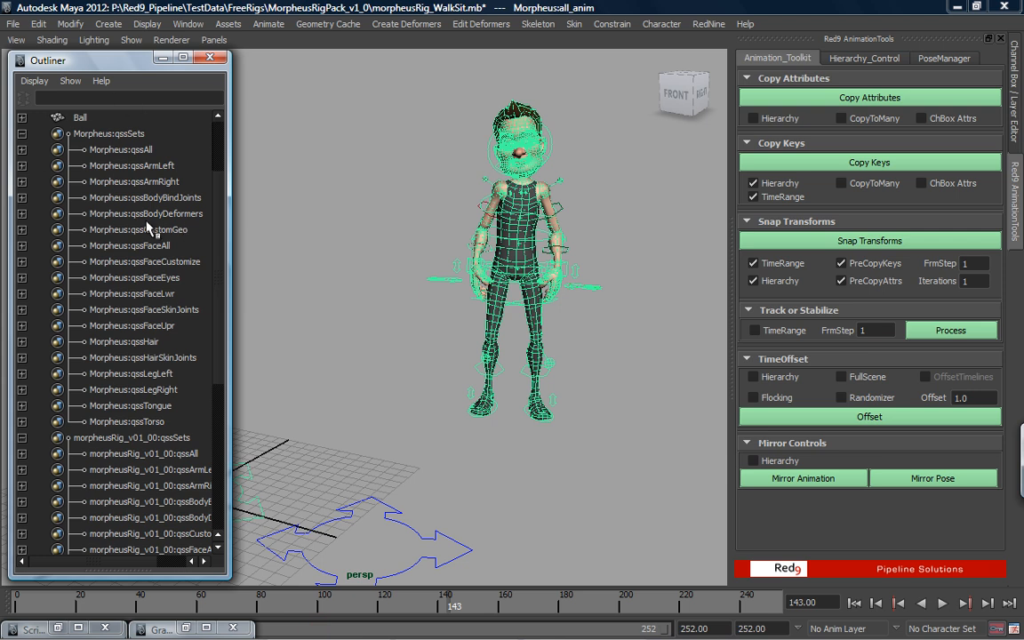
{"action": "scroll", "coordinate": [147, 228], "scroll_direction": "up", "scroll_amount": 2}
{"action": "left_click", "coordinate": [1014, 114]}
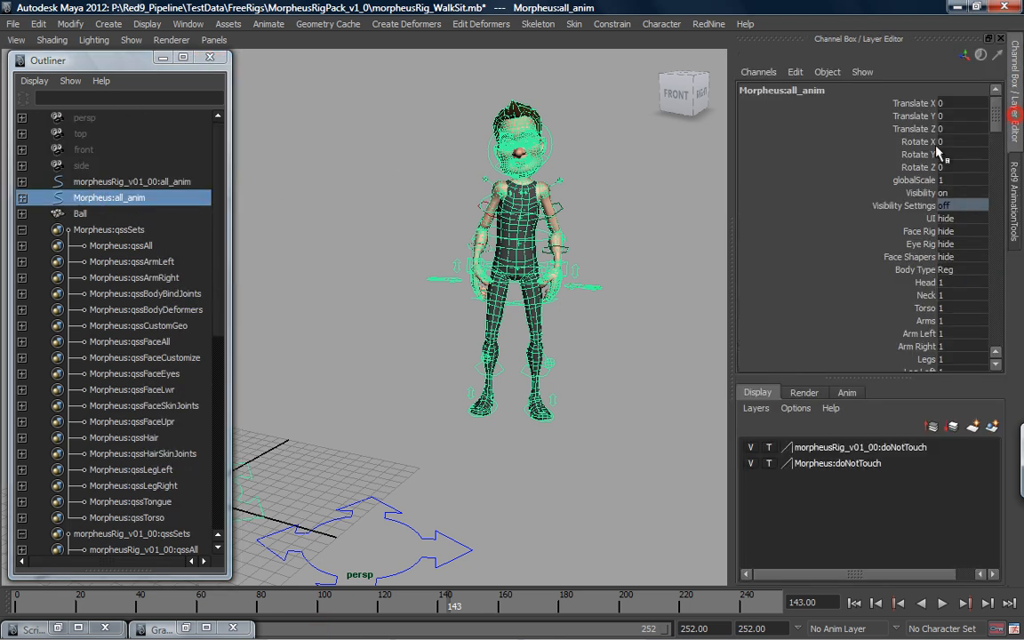
{"action": "double_click", "coordinate": [946, 192]}
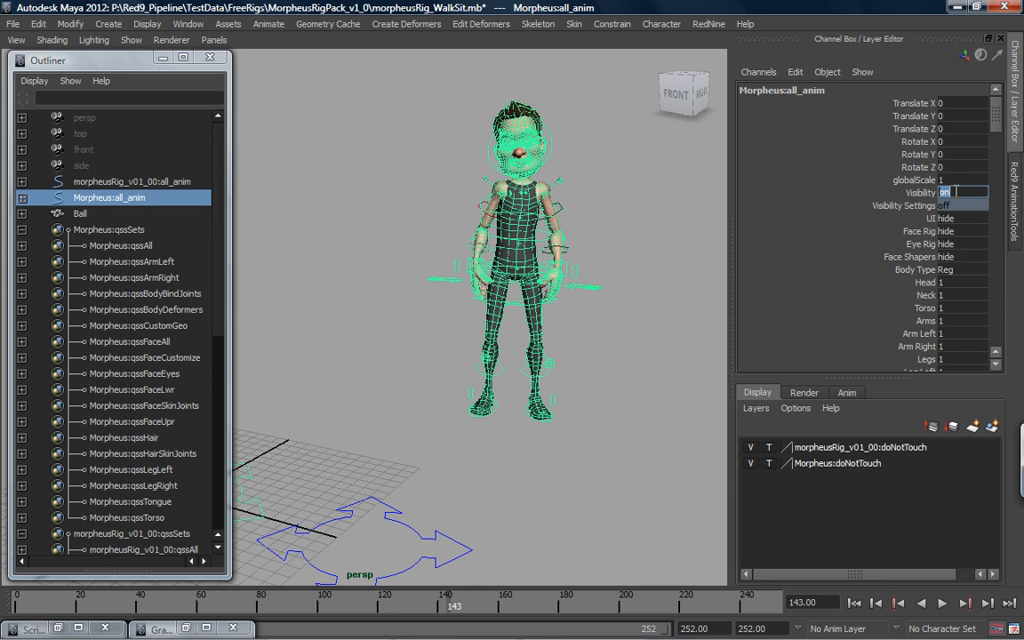
{"action": "key", "text": "Return"}
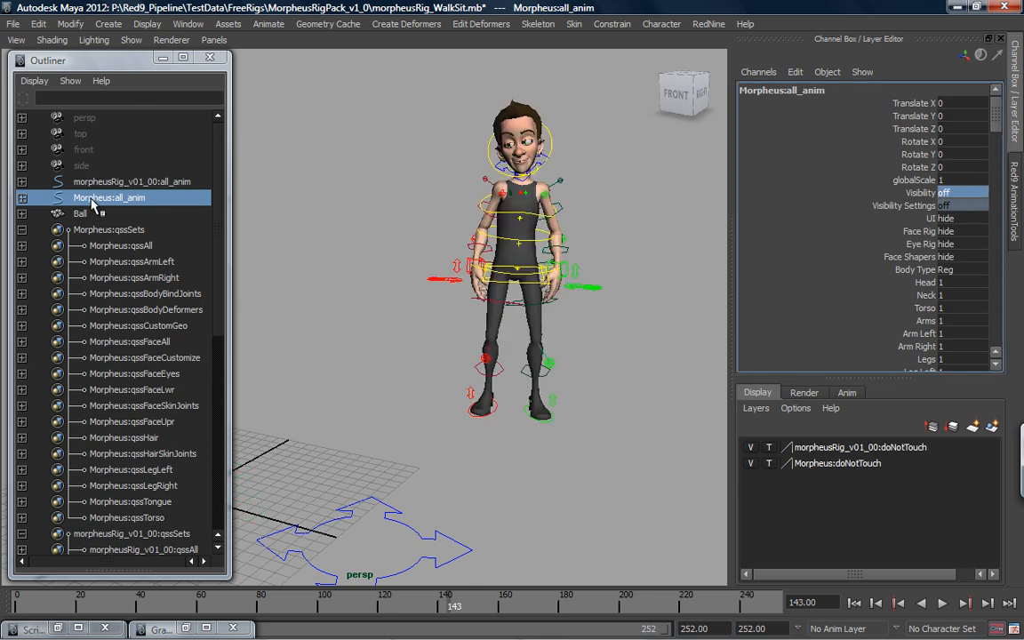
{"action": "left_click", "coordinate": [210, 57]}
{"action": "left_click", "coordinate": [1014, 200]}
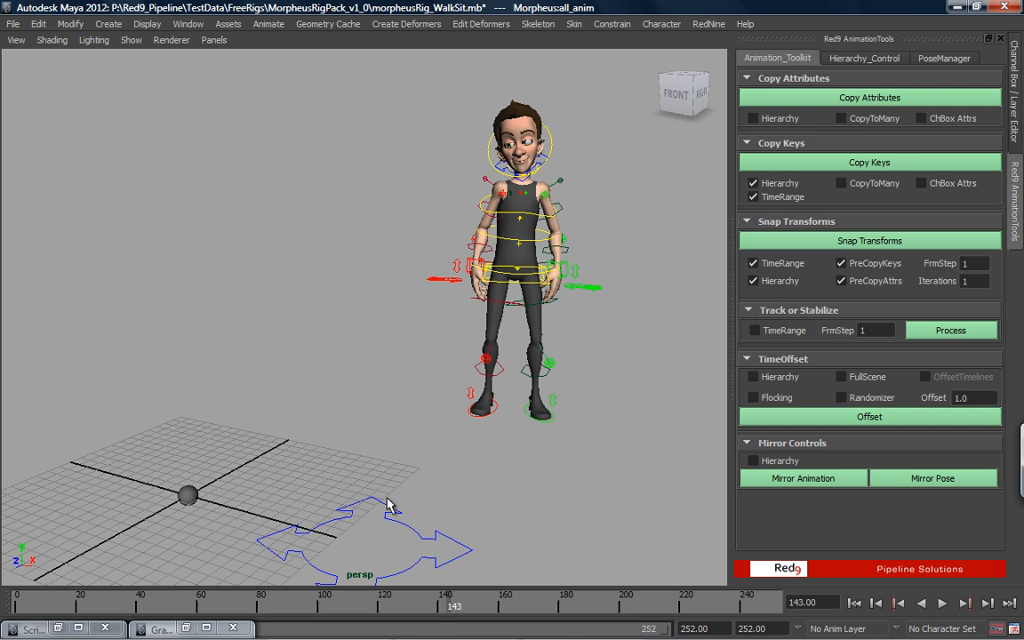
Scrub the walk to frame 30 and select the visible rig's left leg IK control
{"action": "mouse_move", "coordinate": [347, 369]}
{"action": "left_mouse_down", "text": "alt"}
{"action": "mouse_move", "coordinate": [370, 366]}
{"action": "mouse_move", "coordinate": [351, 365]}
{"action": "left_mouse_up", "text": "alt"}
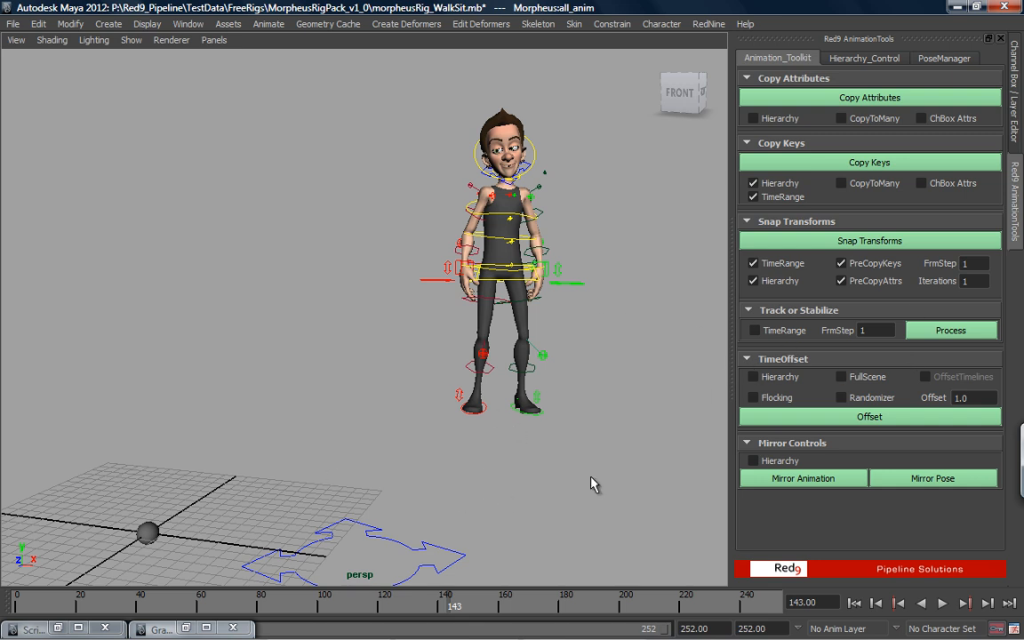
{"action": "left_click_drag", "start_coordinate": [277, 432], "coordinate": [391, 421], "text": "alt"}
{"action": "left_click_drag", "start_coordinate": [301, 598], "coordinate": [178, 601]}
{"action": "left_click_drag", "start_coordinate": [385, 508], "coordinate": [293, 510], "text": "alt"}
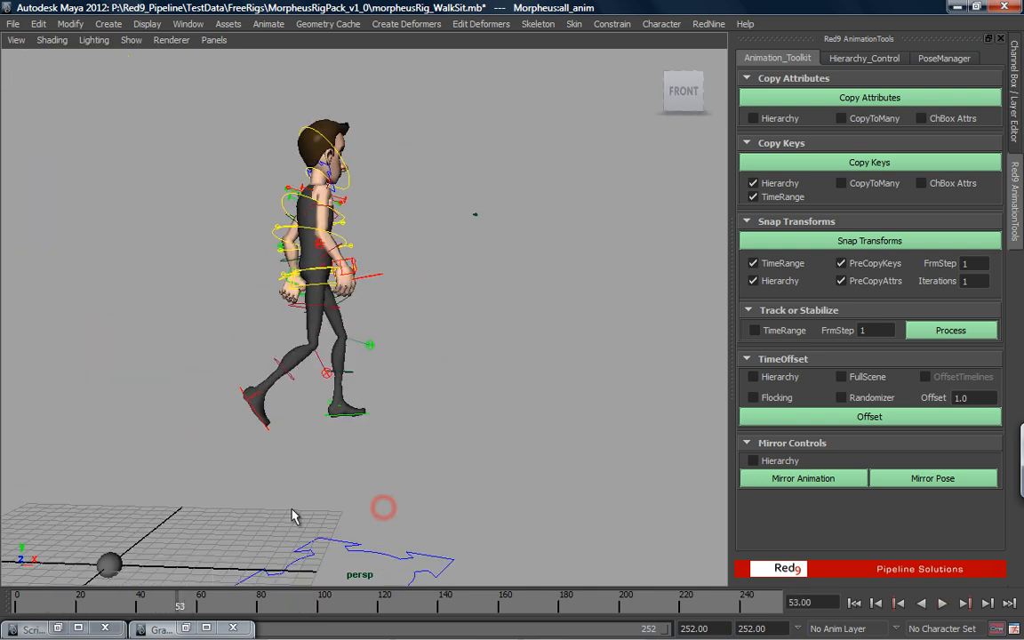
{"action": "left_click_drag", "start_coordinate": [89, 601], "coordinate": [108, 582]}
{"action": "left_click", "coordinate": [106, 422]}
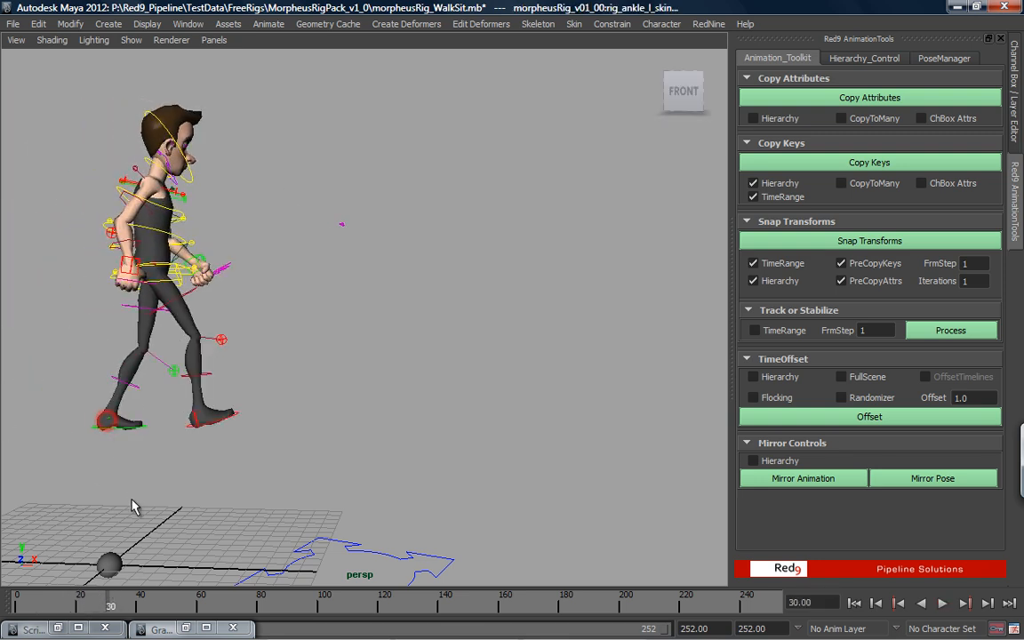
{"action": "left_click", "coordinate": [224, 463]}
{"action": "left_click", "coordinate": [93, 428]}
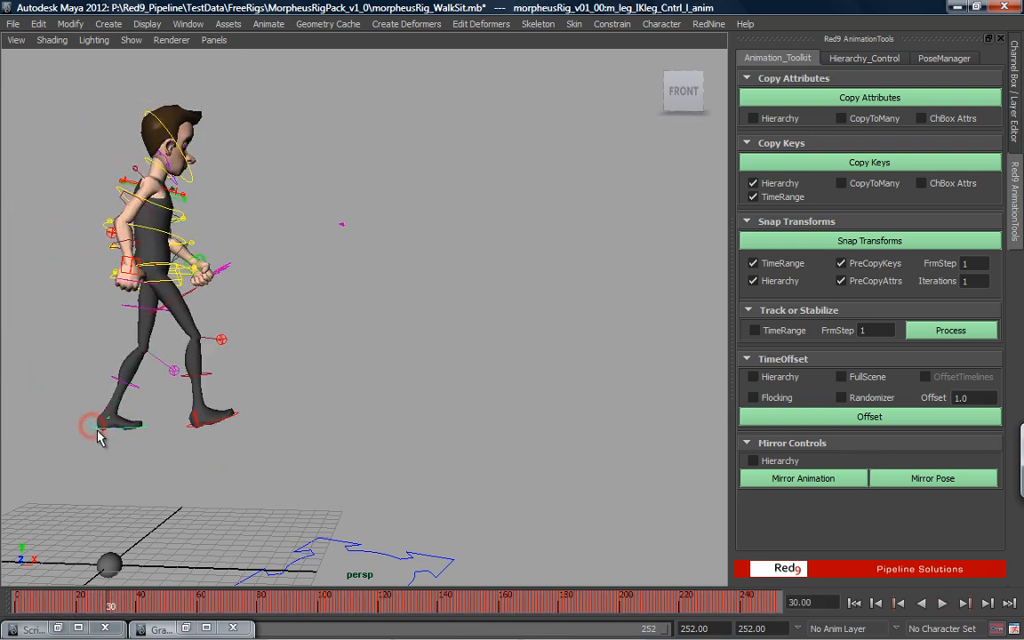
{"action": "key", "text": "f"}
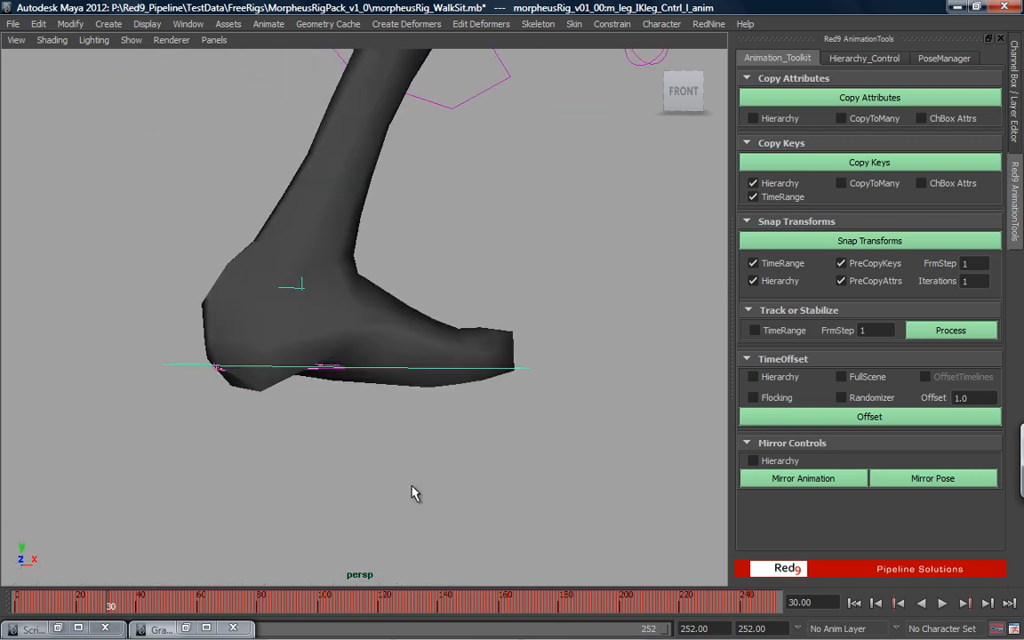
Play and scrub through the walk to frame 68, and select the rig's right leg IK control
{"action": "right_click_drag", "start_coordinate": [428, 485], "coordinate": [32, 477], "text": "alt"}
{"action": "left_click_drag", "start_coordinate": [339, 455], "coordinate": [339, 460], "text": "alt"}
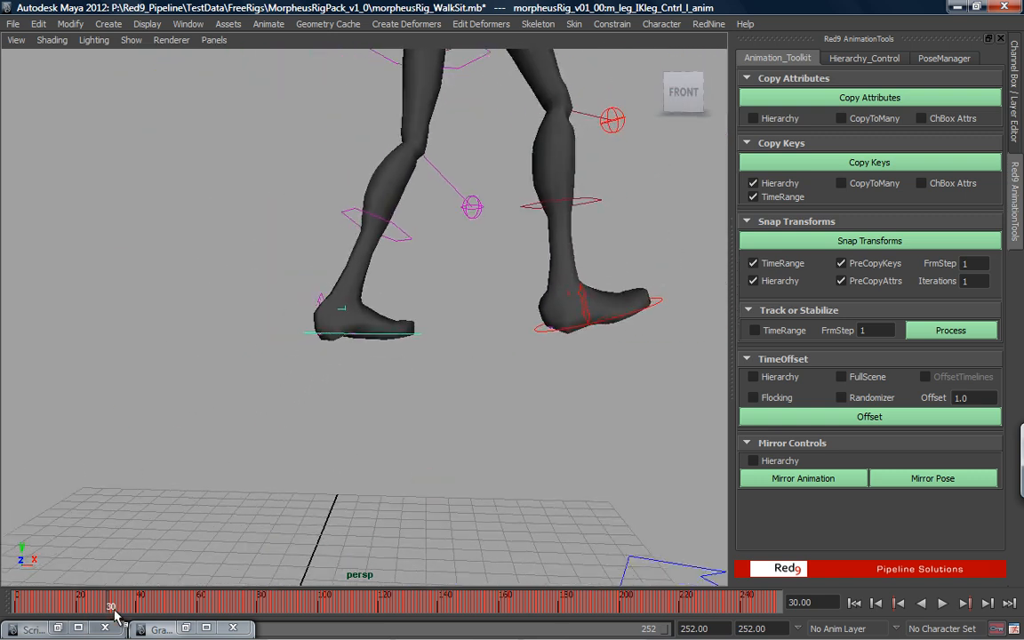
{"action": "key", "text": "alt+v"}
{"action": "left_click_drag", "start_coordinate": [116, 608], "coordinate": [163, 605]}
{"action": "middle_click_drag", "start_coordinate": [536, 486], "coordinate": [5, 489], "text": "alt"}
{"action": "left_click_drag", "start_coordinate": [173, 607], "coordinate": [225, 608]}
{"action": "left_click", "coordinate": [623, 318]}
Process Track or Stabilize on the right leg IK control from frame 69 with FrmStep 1 and TimeRange disabled, and scrub to frame 86
{"action": "middle_click_drag", "start_coordinate": [569, 396], "coordinate": [461, 401], "text": "alt"}
{"action": "right_click_drag", "start_coordinate": [318, 473], "coordinate": [525, 483], "text": "alt"}
{"action": "middle_click_drag", "start_coordinate": [526, 483], "coordinate": [455, 507], "text": "alt"}
{"action": "right_click_drag", "start_coordinate": [453, 508], "coordinate": [594, 504], "text": "alt"}
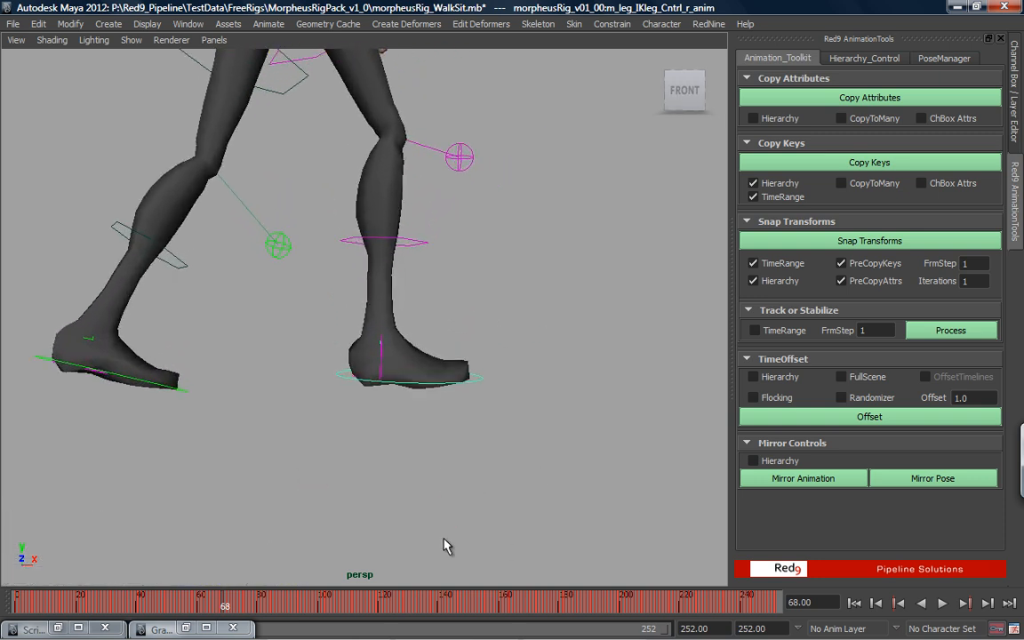
{"action": "mouse_move", "coordinate": [223, 609]}
{"action": "left_mouse_down"}
{"action": "mouse_move", "coordinate": [199, 609]}
{"action": "mouse_move", "coordinate": [260, 609]}
{"action": "mouse_move", "coordinate": [218, 613]}
{"action": "left_mouse_up"}
{"action": "left_click_drag", "start_coordinate": [218, 613], "coordinate": [227, 612]}
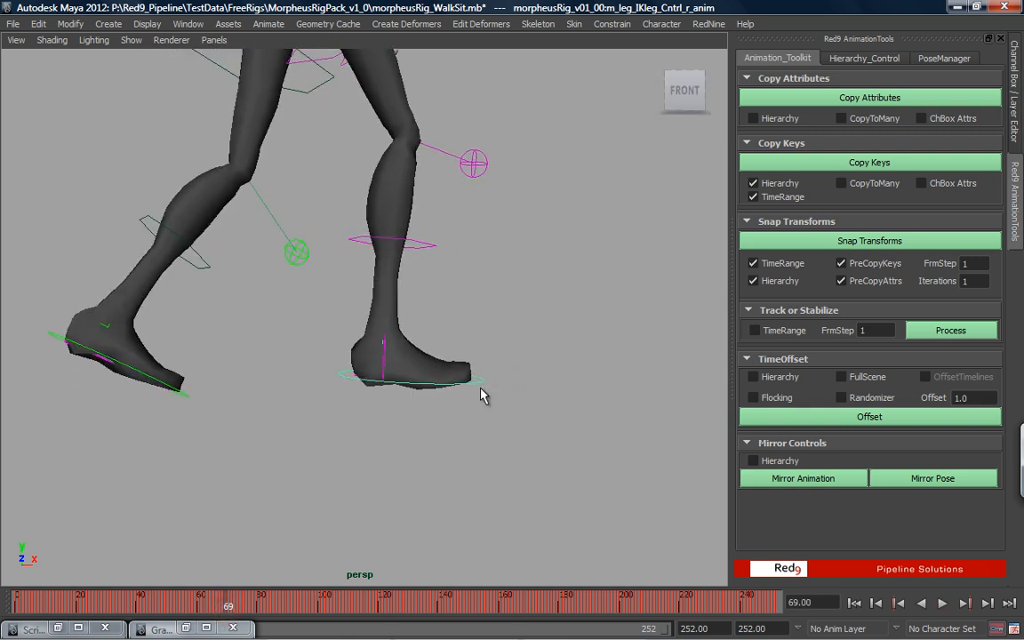
{"action": "left_click", "coordinate": [936, 332]}
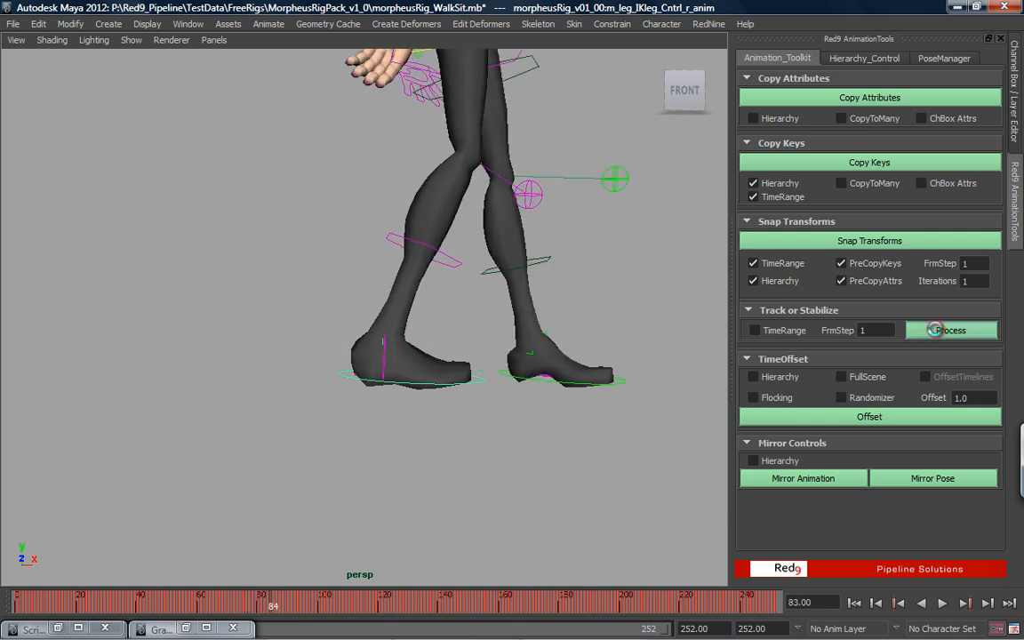
{"action": "mouse_move", "coordinate": [267, 606]}
{"action": "left_mouse_down"}
{"action": "mouse_move", "coordinate": [214, 610]}
{"action": "mouse_move", "coordinate": [290, 607]}
{"action": "mouse_move", "coordinate": [210, 605]}
{"action": "mouse_move", "coordinate": [292, 608]}
{"action": "mouse_move", "coordinate": [241, 611]}
{"action": "mouse_move", "coordinate": [282, 609]}
{"action": "left_mouse_up"}
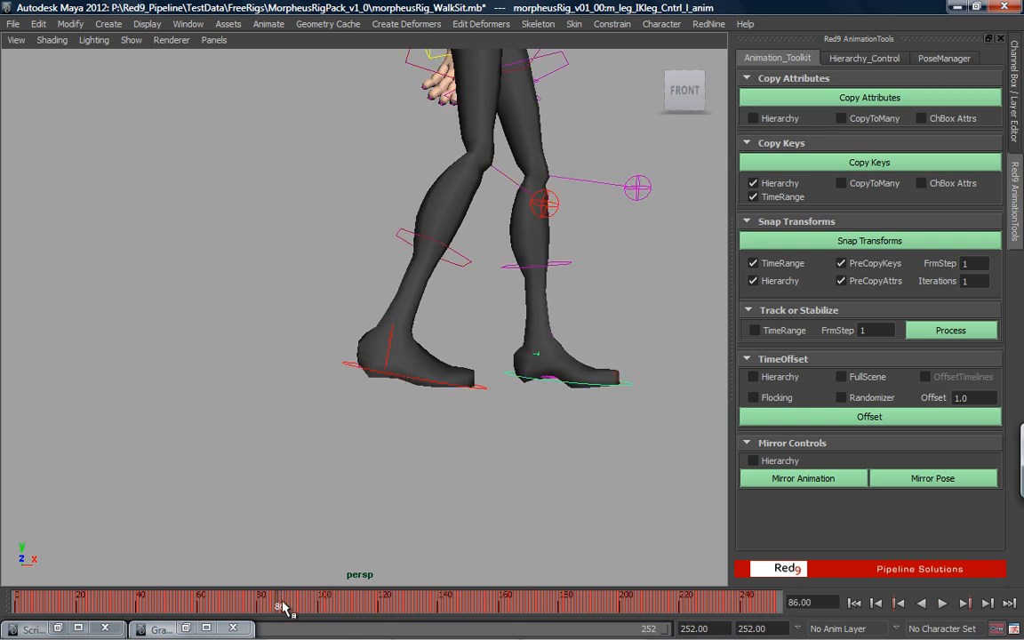
Process Track or Stabilize on the selected left leg IK control over frames 87 to 117, with TimeRange enabled
{"action": "key", "text": "alt+v"}
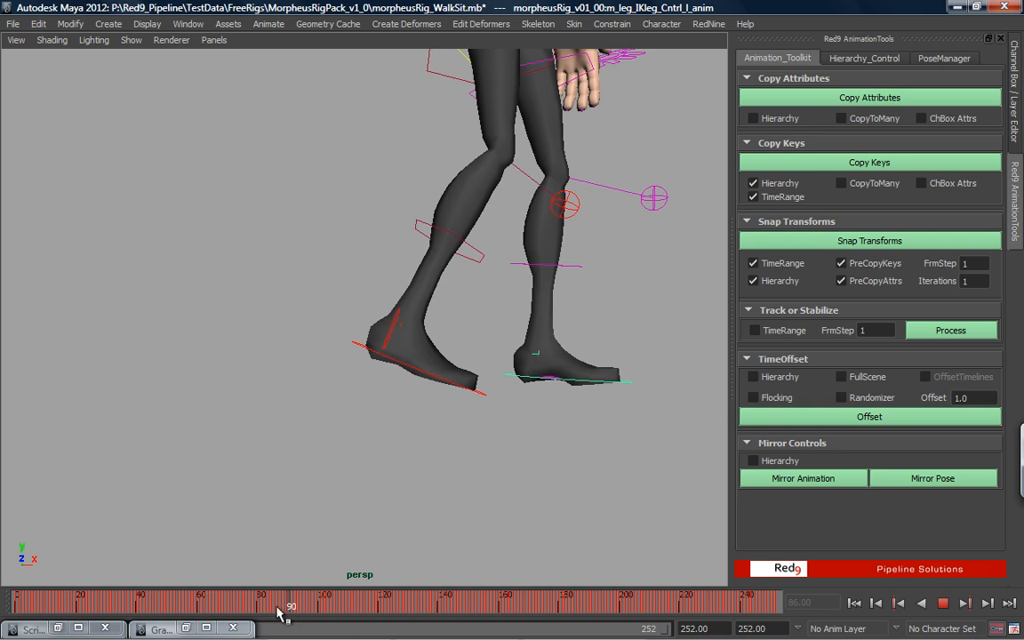
{"action": "left_click_drag", "start_coordinate": [280, 611], "coordinate": [373, 609]}
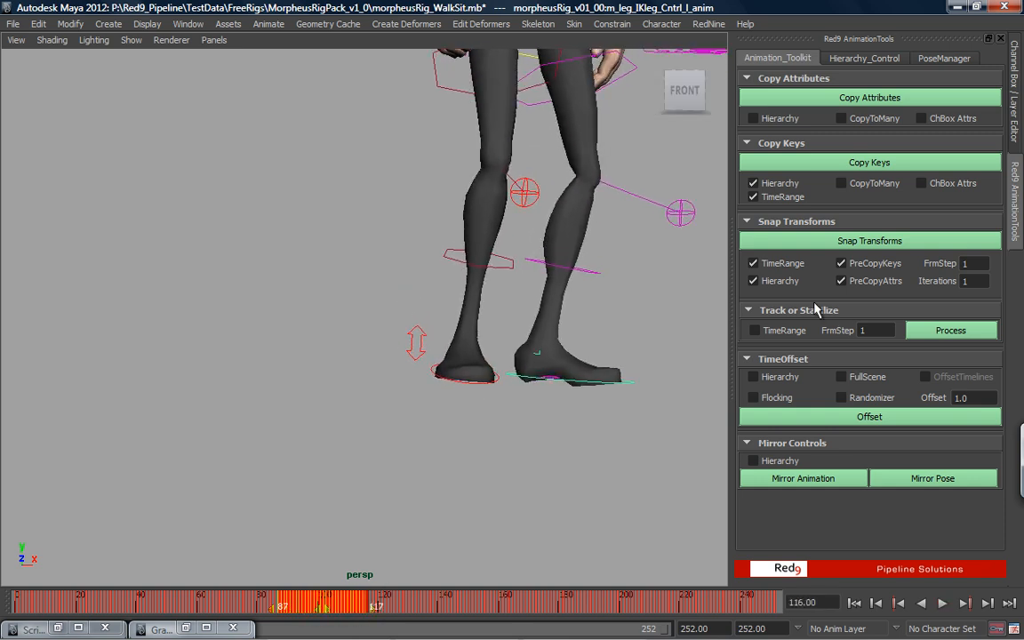
{"action": "left_click", "coordinate": [771, 332]}
{"action": "left_click", "coordinate": [937, 330]}
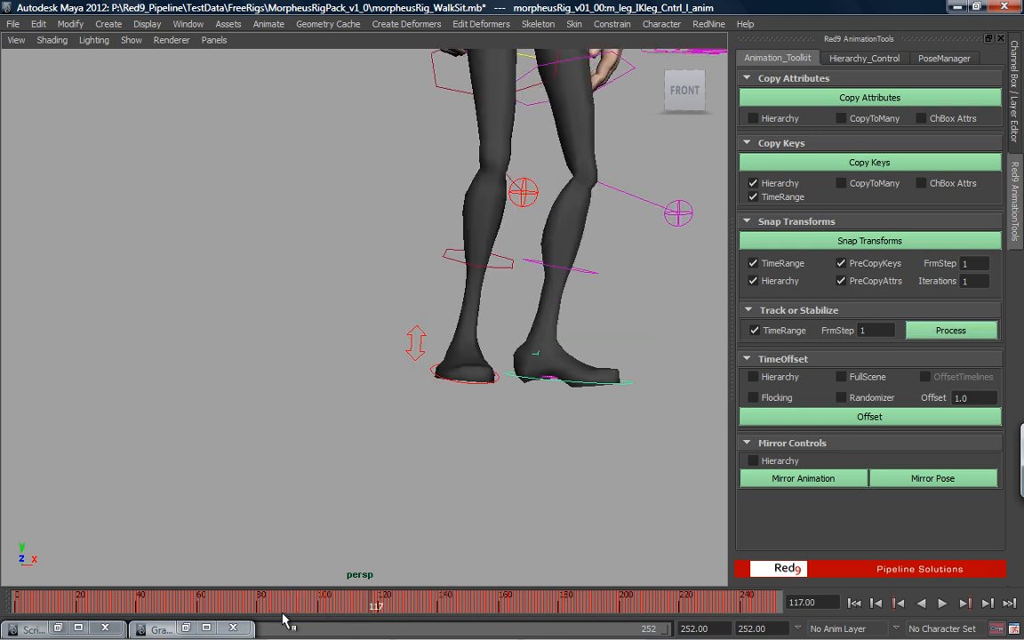
Play back the stabilized walk, highlight frames 89 to 137 on the timeline, and clear the selection
{"action": "key", "text": "alt+v"}
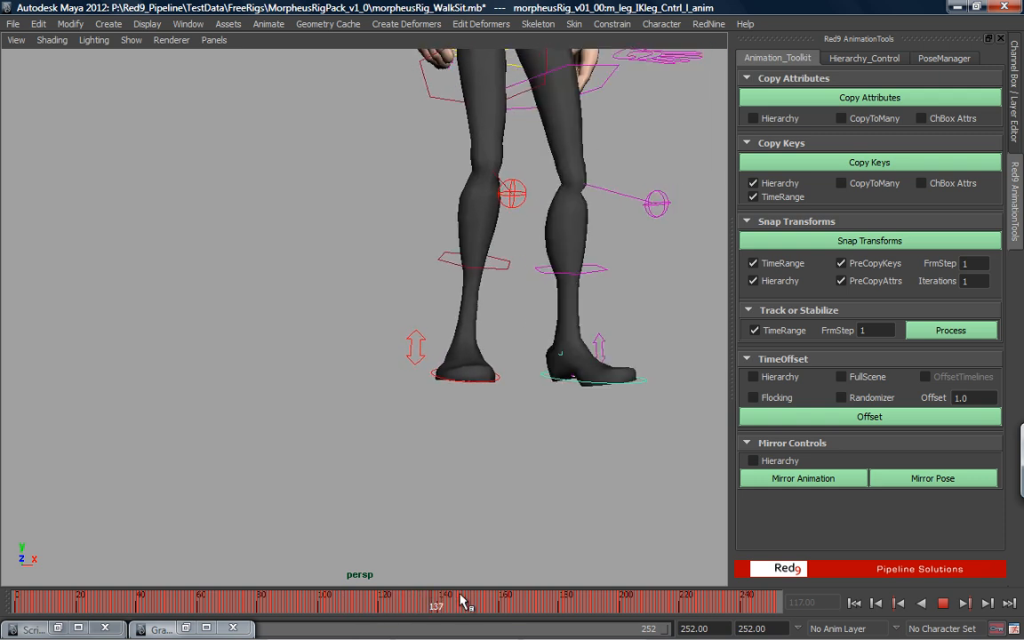
{"action": "key", "text": "alt+v"}
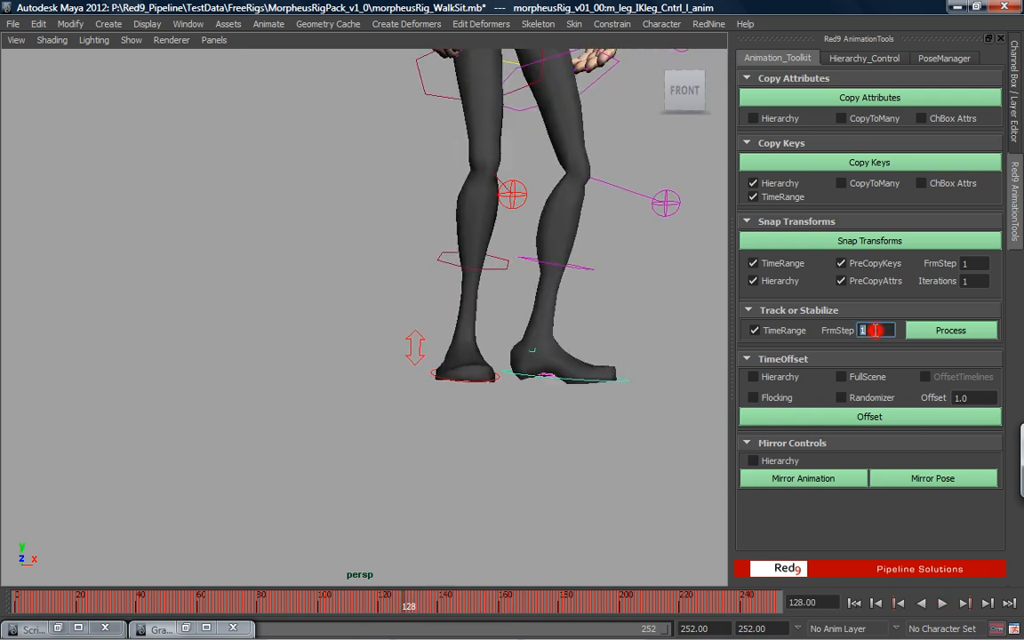
{"action": "left_click_drag", "start_coordinate": [412, 607], "coordinate": [289, 610]}
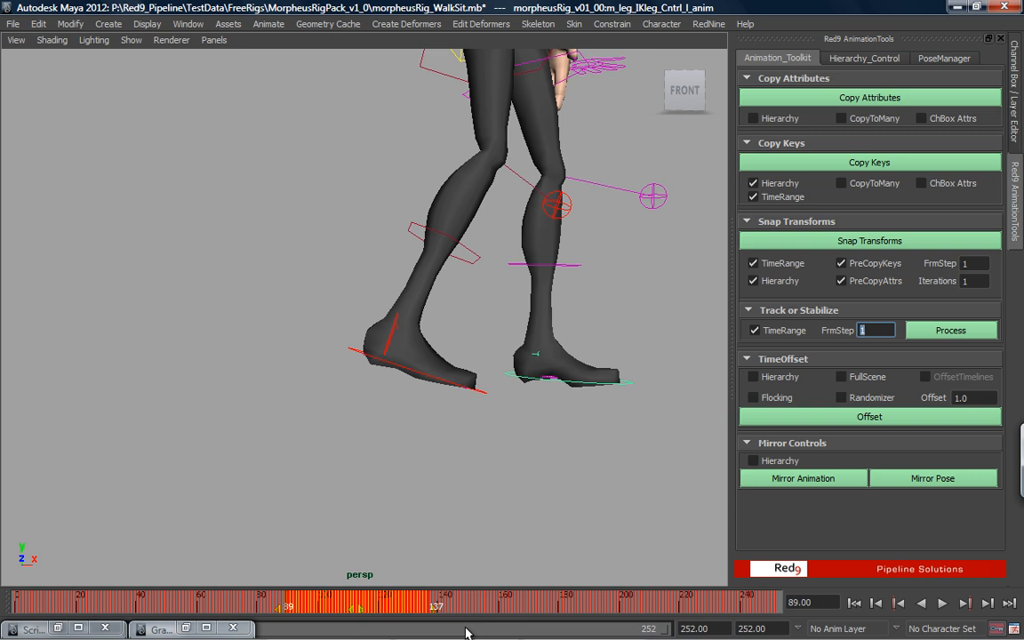
{"action": "left_click", "coordinate": [558, 503]}
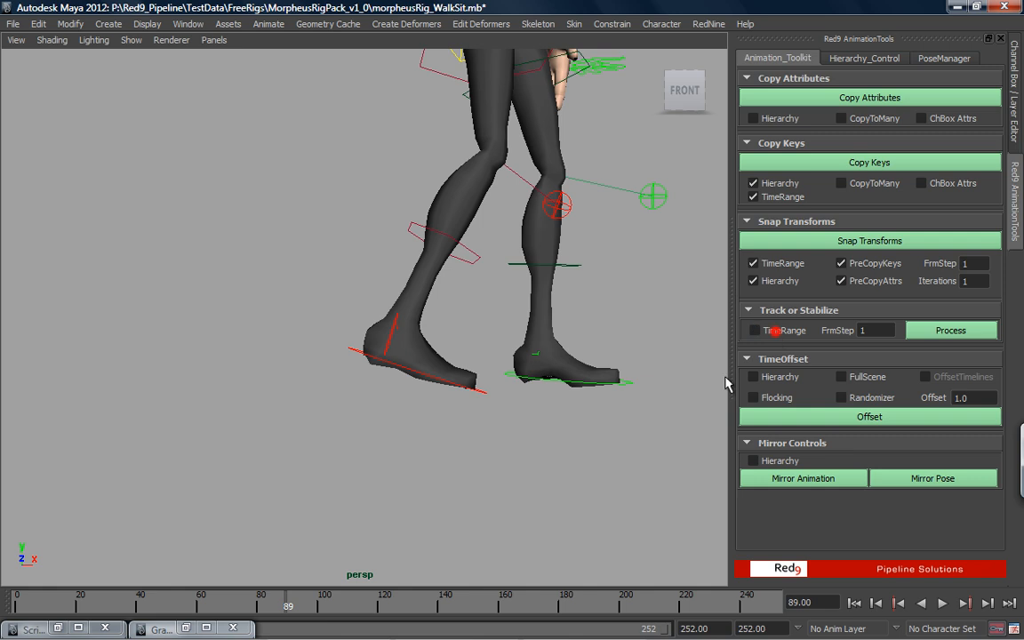
Go to frame 62 and snap the ball to the right arm IK control, with Snap Transforms' TimeRange and Hierarchy disabled
{"action": "left_click_drag", "start_coordinate": [656, 397], "coordinate": [456, 323], "text": "alt"}
{"action": "left_click_drag", "start_coordinate": [283, 595], "coordinate": [206, 597]}
{"action": "left_click_drag", "start_coordinate": [469, 269], "coordinate": [550, 211], "text": "alt"}
{"action": "middle_click_drag", "start_coordinate": [550, 211], "coordinate": [620, 298], "text": "alt"}
{"action": "left_click_drag", "start_coordinate": [349, 391], "coordinate": [402, 428], "text": "alt"}
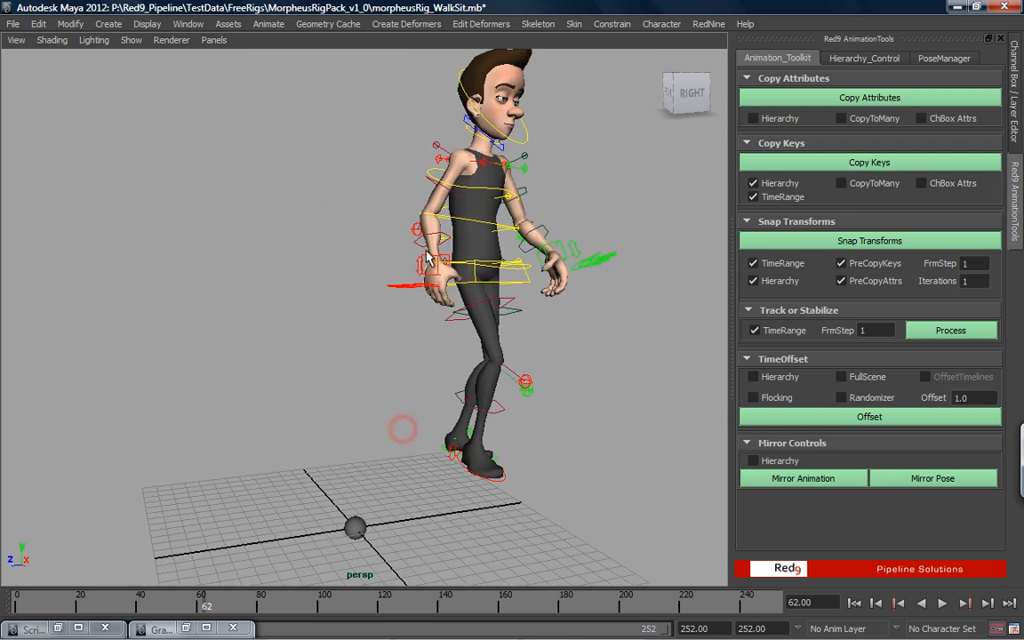
{"action": "left_click", "coordinate": [428, 262]}
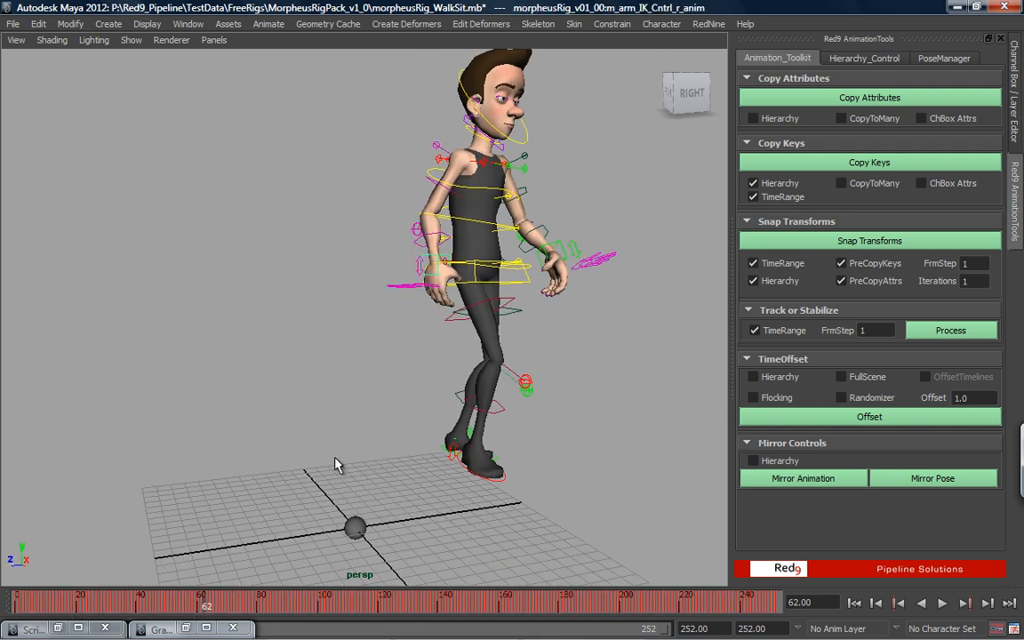
{"action": "left_click", "coordinate": [356, 528]}
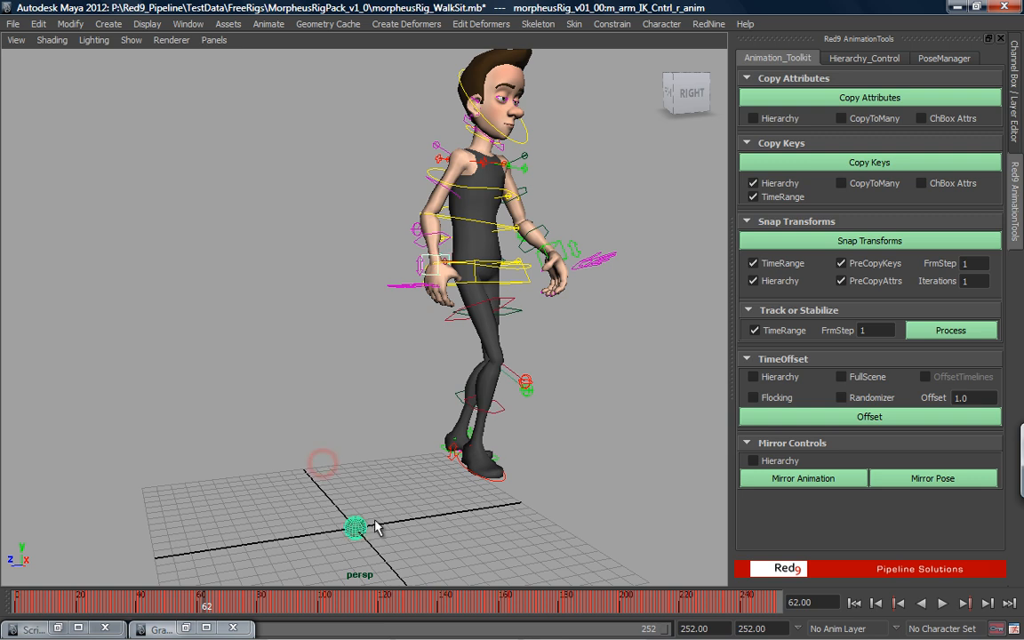
{"action": "left_click", "coordinate": [784, 263]}
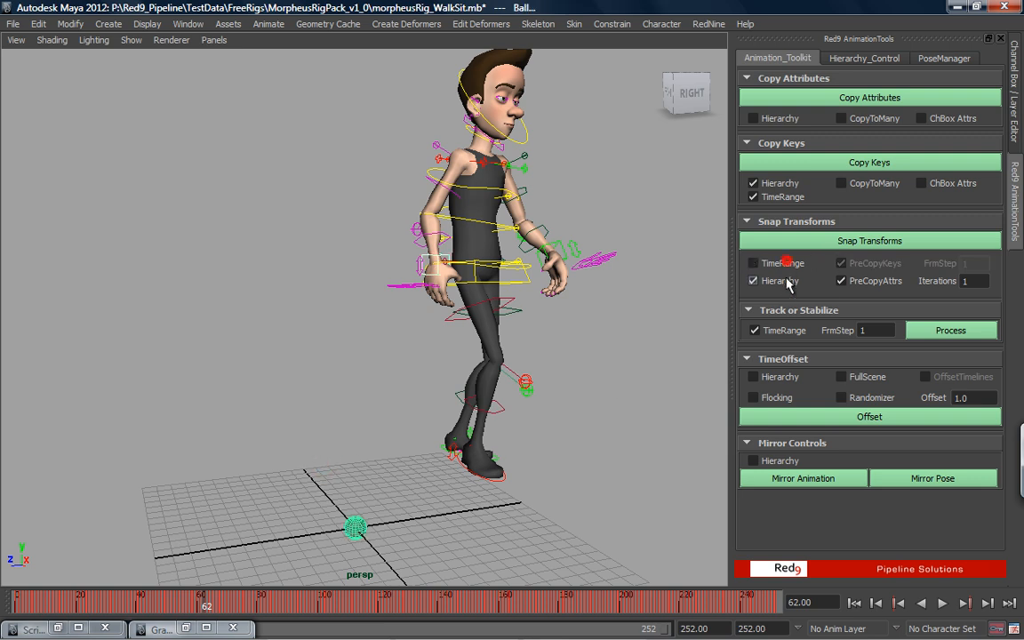
{"action": "left_click", "coordinate": [871, 242]}
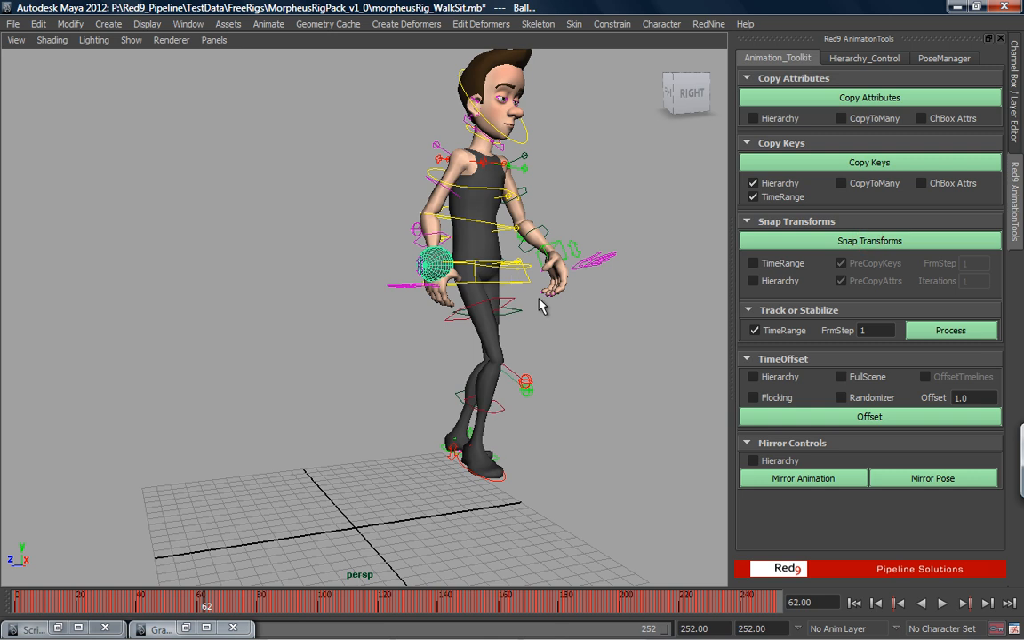
Move the ball down from the right wrist into the palm of the hand
{"action": "left_click_drag", "start_coordinate": [478, 457], "coordinate": [465, 447], "text": "alt"}
{"action": "right_click_drag", "start_coordinate": [516, 446], "coordinate": [625, 369], "text": "alt"}
{"action": "middle_click_drag", "start_coordinate": [625, 370], "coordinate": [538, 445], "text": "alt"}
{"action": "left_click_drag", "start_coordinate": [538, 444], "coordinate": [476, 472], "text": "alt"}
{"action": "right_click_drag", "start_coordinate": [496, 461], "coordinate": [592, 391], "text": "alt"}
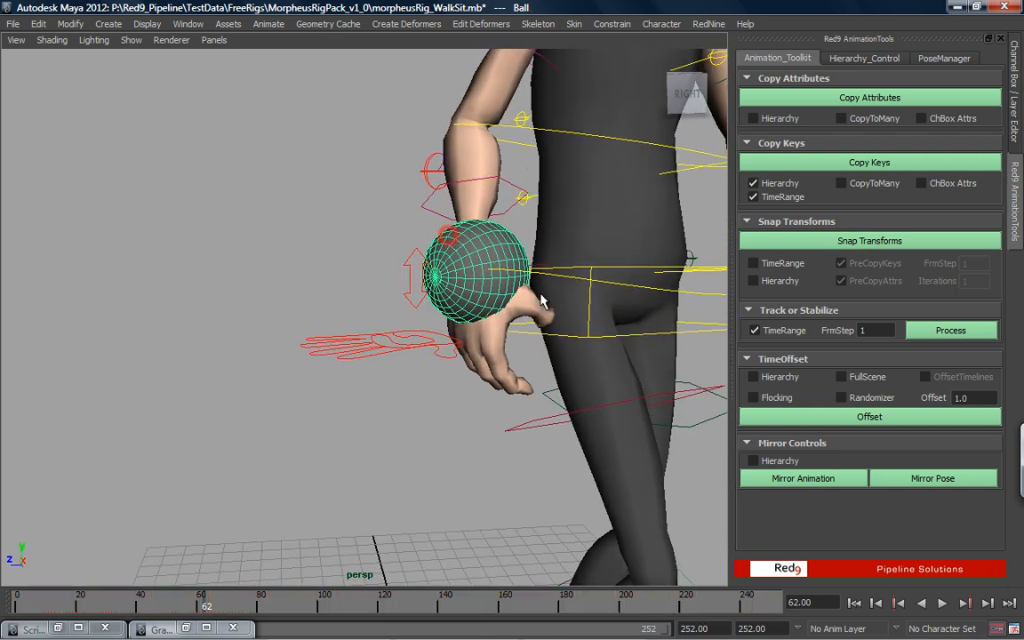
{"action": "left_click_drag", "start_coordinate": [540, 293], "coordinate": [499, 297], "text": "alt"}
{"action": "key", "text": "w"}
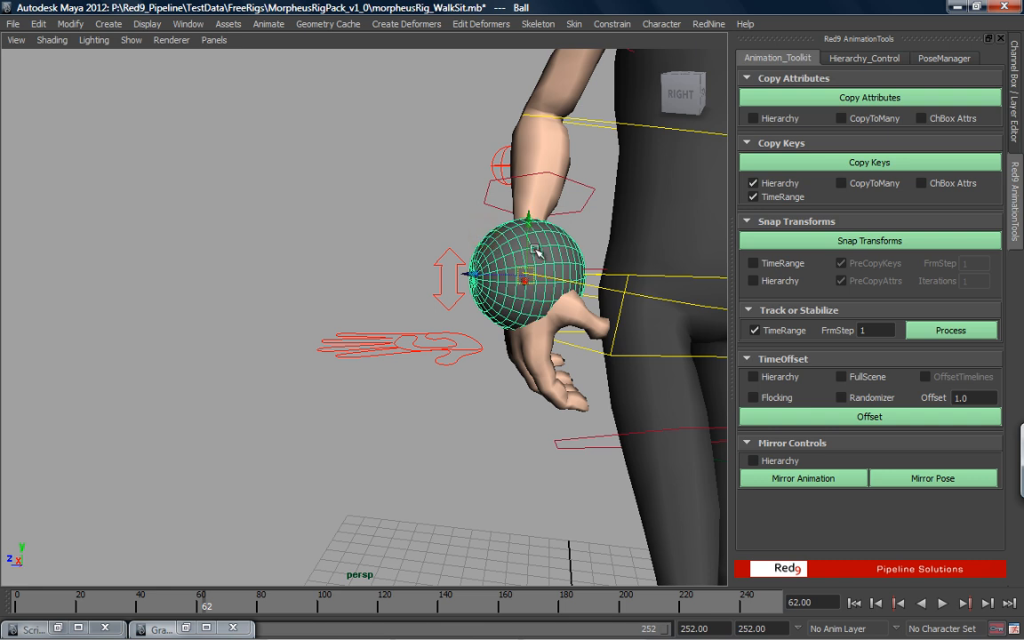
{"action": "left_click_drag", "start_coordinate": [531, 223], "coordinate": [523, 343]}
{"action": "left_click_drag", "start_coordinate": [429, 411], "coordinate": [428, 365], "text": "alt"}
{"action": "left_click_drag", "start_coordinate": [544, 350], "coordinate": [379, 367], "text": "alt"}
{"action": "left_click_drag", "start_coordinate": [578, 412], "coordinate": [668, 400], "text": "alt"}
{"action": "right_click_drag", "start_coordinate": [556, 388], "coordinate": [369, 418], "text": "alt"}
{"action": "middle_click_drag", "start_coordinate": [478, 418], "coordinate": [406, 383], "text": "alt"}
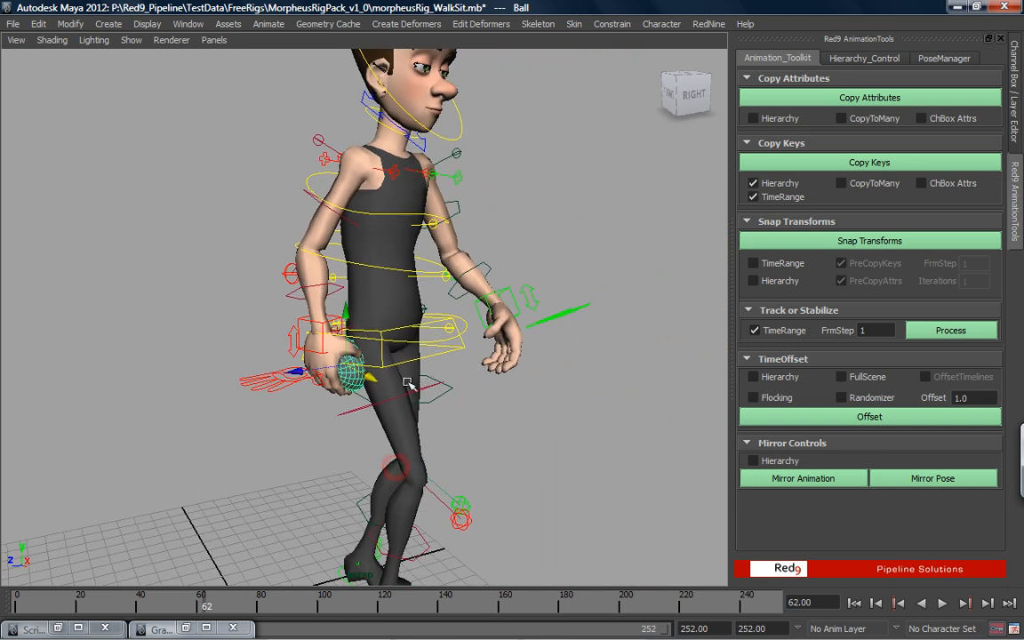
Track the ball to the right arm IK control over frames 62 to 121 using Track or Stabilize with TimeRange enabled
{"action": "left_click_drag", "start_coordinate": [349, 397], "coordinate": [349, 381], "text": "alt"}
{"action": "right_click_drag", "start_coordinate": [356, 382], "coordinate": [581, 412], "text": "alt"}
{"action": "left_click", "coordinate": [247, 340]}
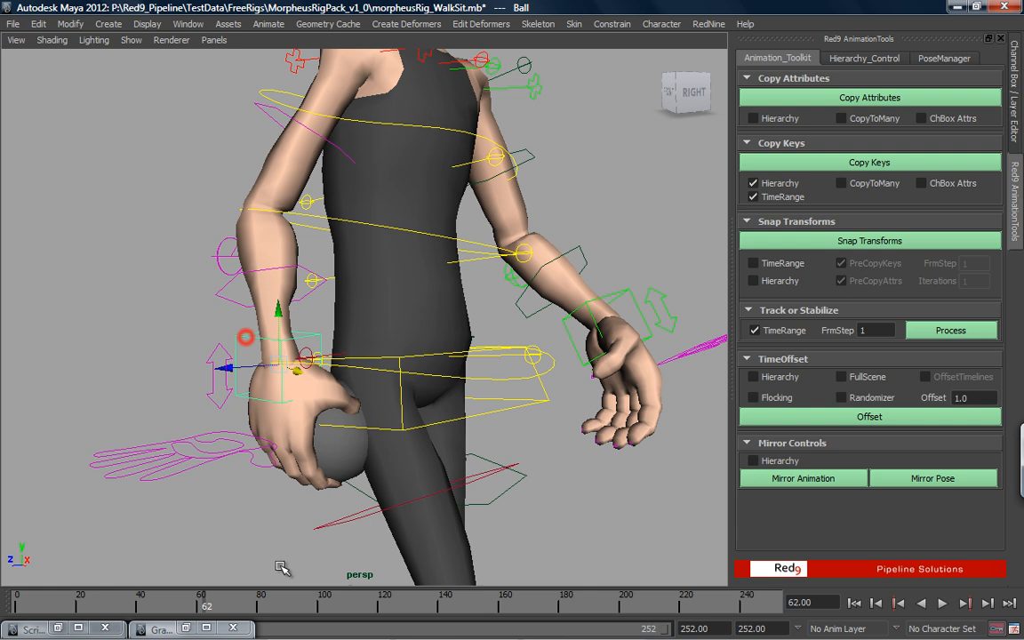
{"action": "left_click", "coordinate": [345, 460]}
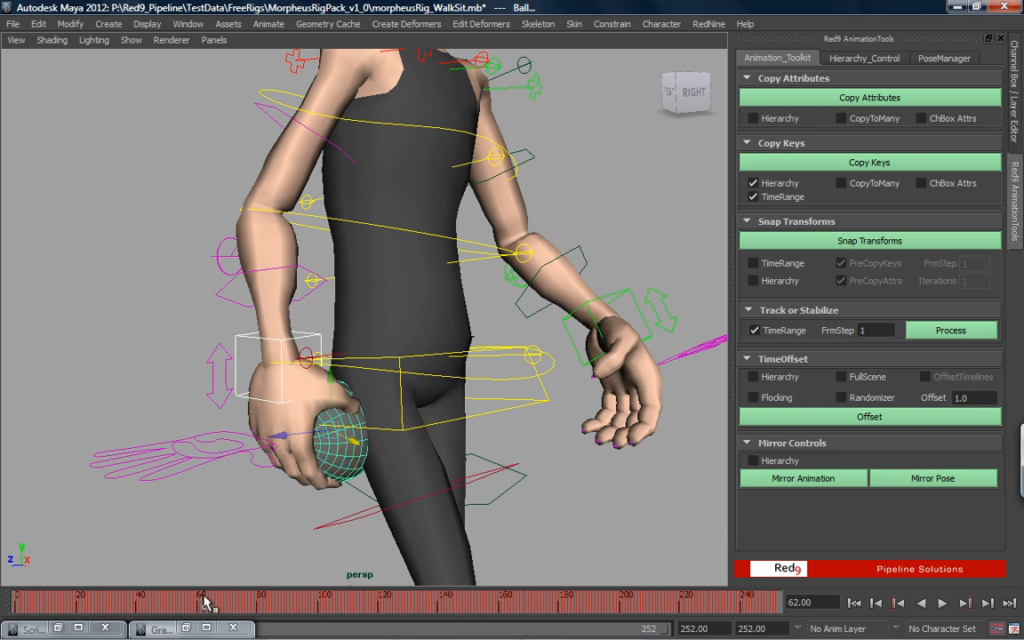
{"action": "left_click_drag", "start_coordinate": [208, 609], "coordinate": [385, 608], "text": "shift"}
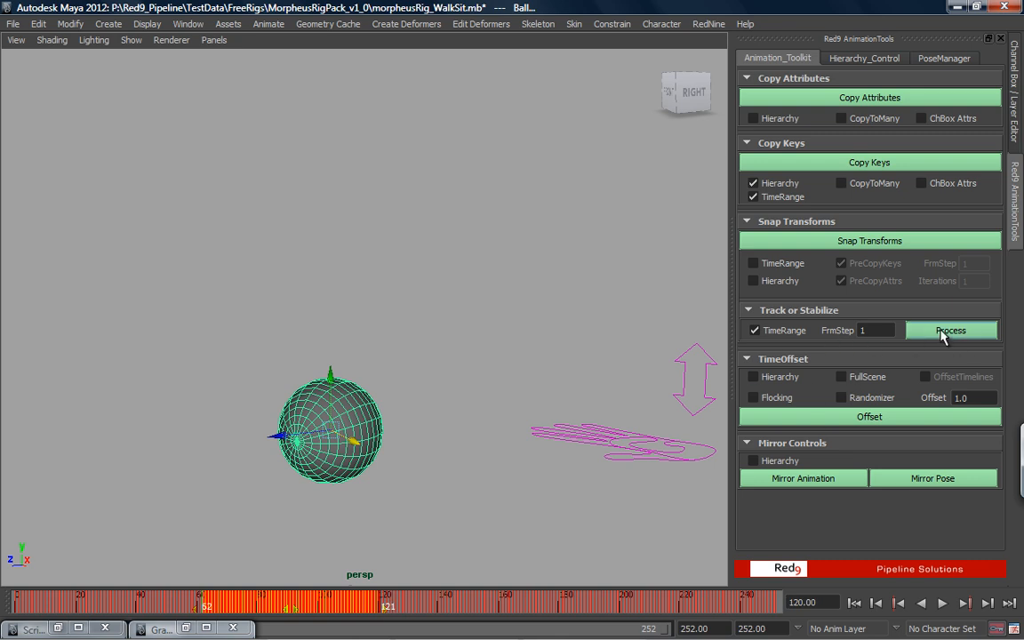
{"action": "left_click", "coordinate": [946, 332]}
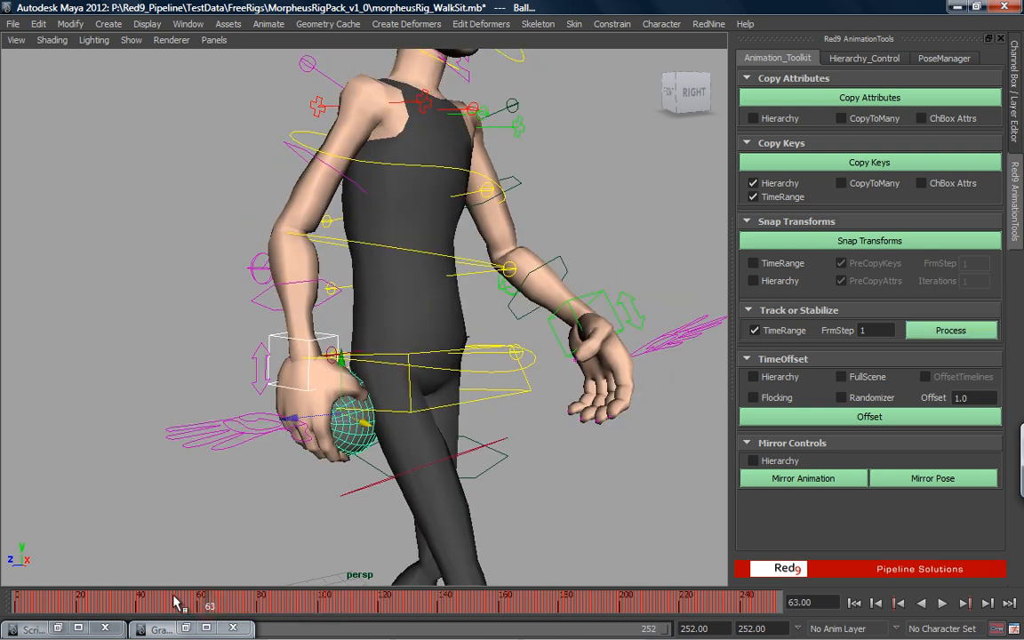
Play and scrub the walk to frame 67 to check how the ball follows the right hand
{"action": "key", "text": "alt+v"}
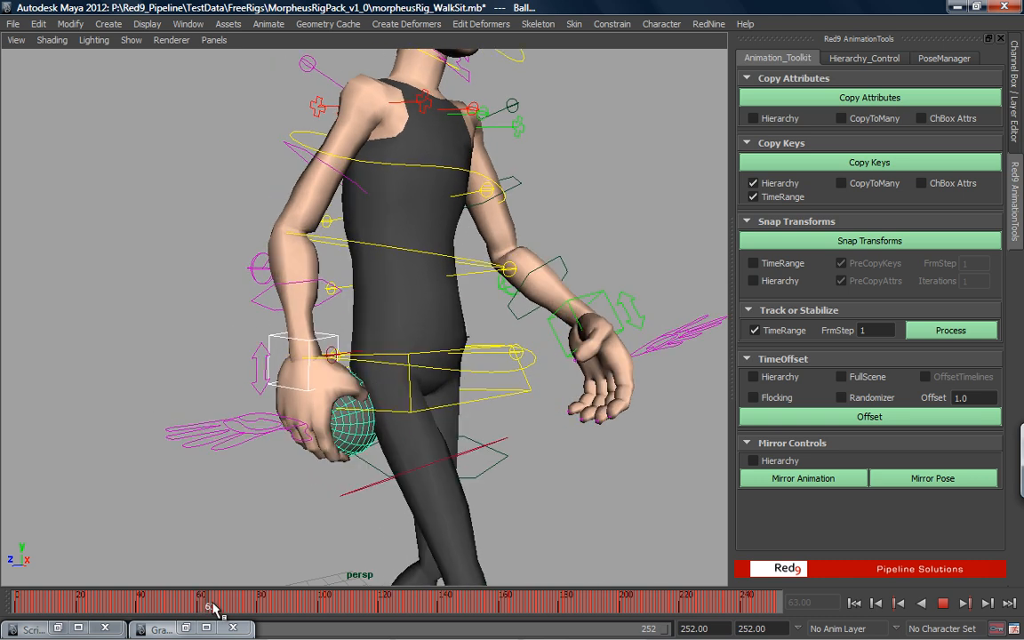
{"action": "key", "text": "alt+v"}
{"action": "mouse_move", "coordinate": [492, 446]}
{"action": "left_mouse_down", "text": "alt"}
{"action": "mouse_move", "coordinate": [531, 469]}
{"action": "mouse_move", "coordinate": [478, 461]}
{"action": "left_mouse_up", "text": "alt"}
{"action": "right_click_drag", "start_coordinate": [477, 461], "coordinate": [455, 471], "text": "alt"}
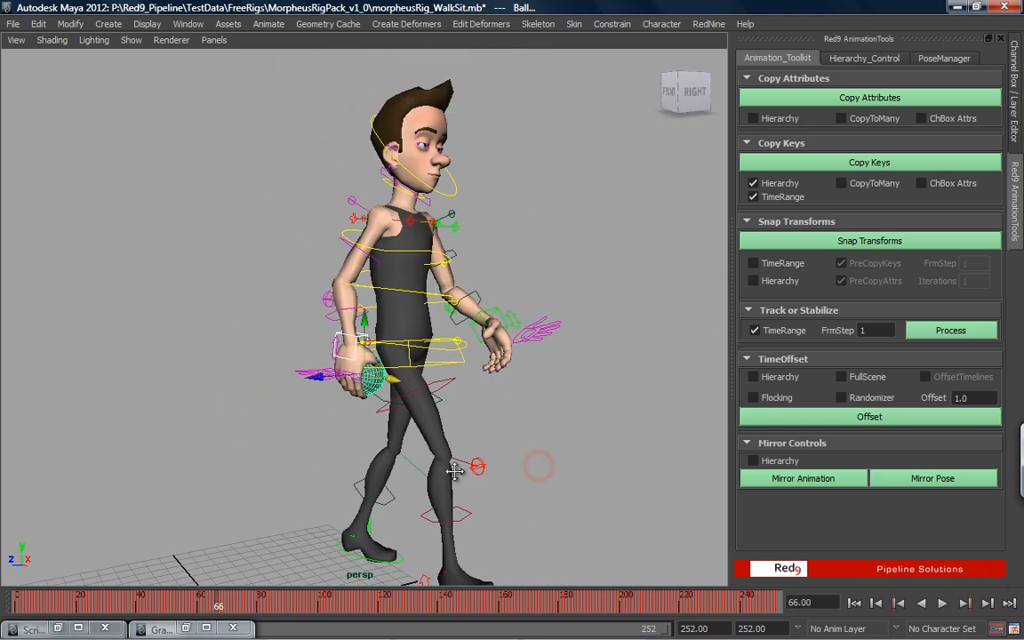
{"action": "middle_click_drag", "start_coordinate": [455, 471], "coordinate": [358, 455], "text": "alt"}
{"action": "left_click_drag", "start_coordinate": [358, 455], "coordinate": [374, 457], "text": "alt"}
{"action": "mouse_move", "coordinate": [220, 601]}
{"action": "left_mouse_down"}
{"action": "mouse_move", "coordinate": [286, 599]}
{"action": "mouse_move", "coordinate": [201, 604]}
{"action": "mouse_move", "coordinate": [258, 598]}
{"action": "mouse_move", "coordinate": [247, 594]}
{"action": "mouse_move", "coordinate": [271, 602]}
{"action": "mouse_move", "coordinate": [244, 606]}
{"action": "mouse_move", "coordinate": [278, 609]}
{"action": "mouse_move", "coordinate": [206, 609]}
{"action": "mouse_move", "coordinate": [261, 603]}
{"action": "mouse_move", "coordinate": [222, 604]}
{"action": "left_mouse_up"}
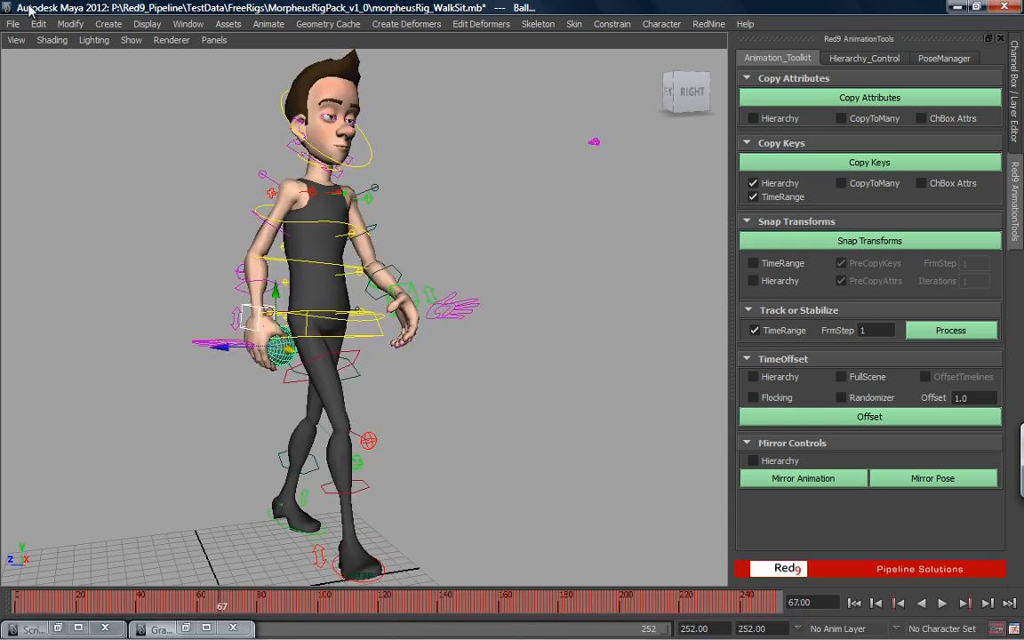
Unhide the Morpheus:all_anim rig by setting its Visibility to on, and return to the Red9 tools
{"action": "left_click", "coordinate": [178, 25]}
{"action": "left_click", "coordinate": [192, 138]}
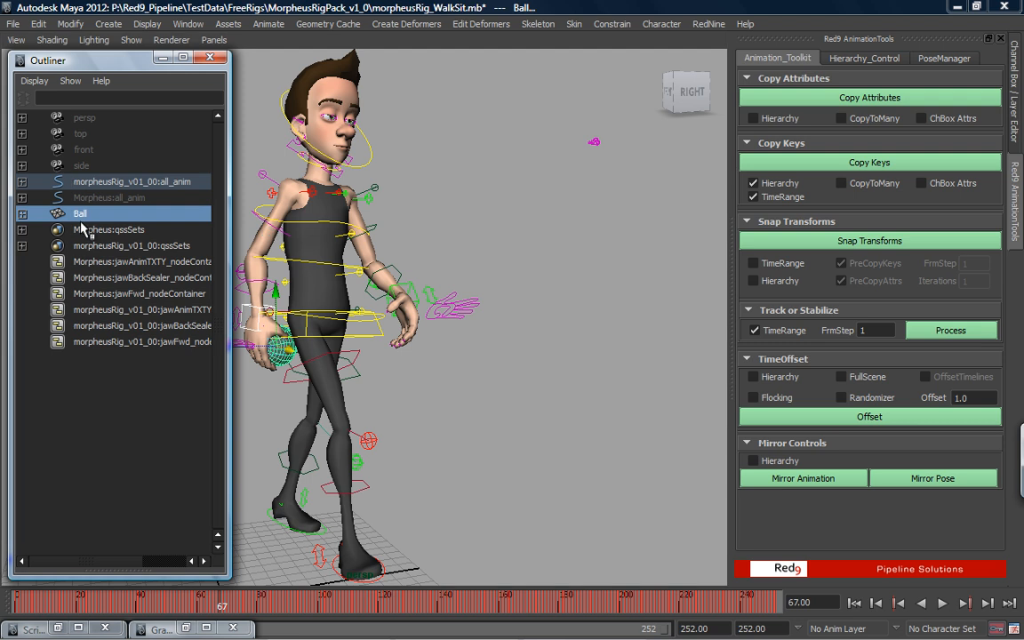
{"action": "left_click", "coordinate": [108, 198]}
{"action": "left_click", "coordinate": [1014, 116]}
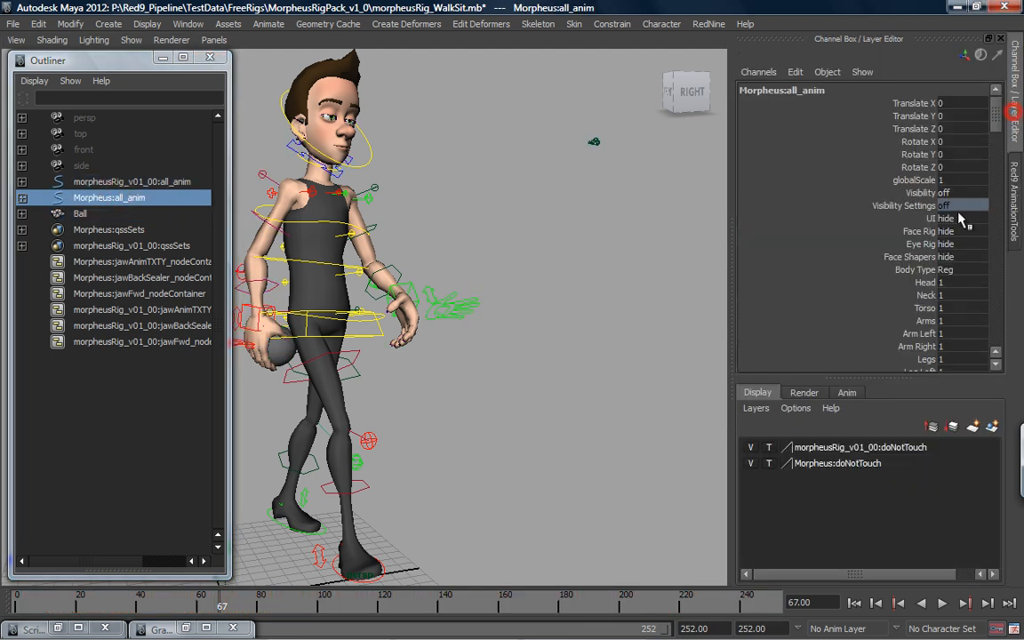
{"action": "key", "text": "Return"}
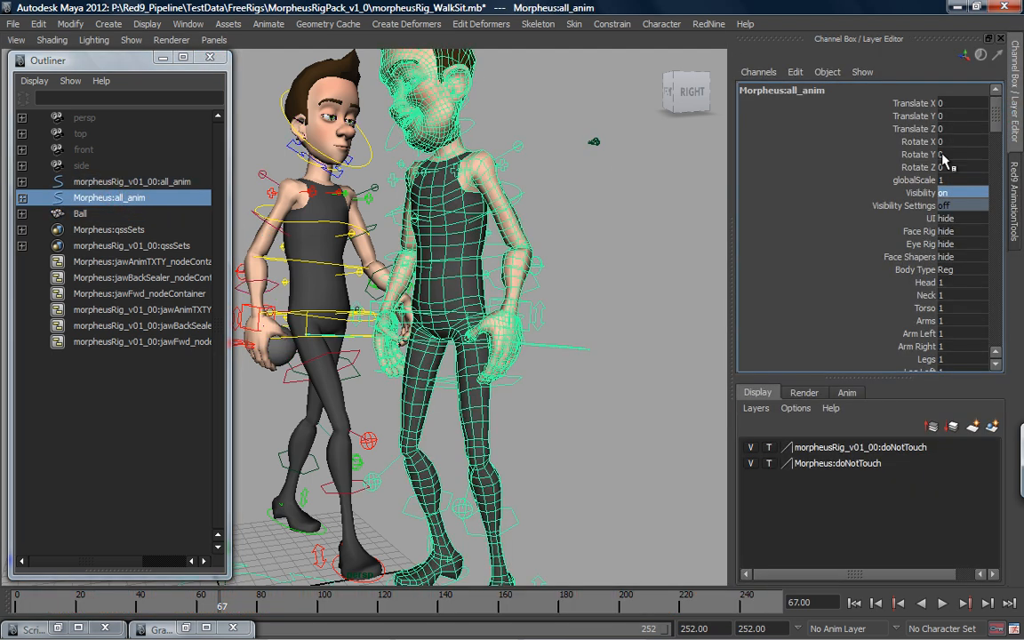
{"action": "left_click", "coordinate": [1016, 194]}
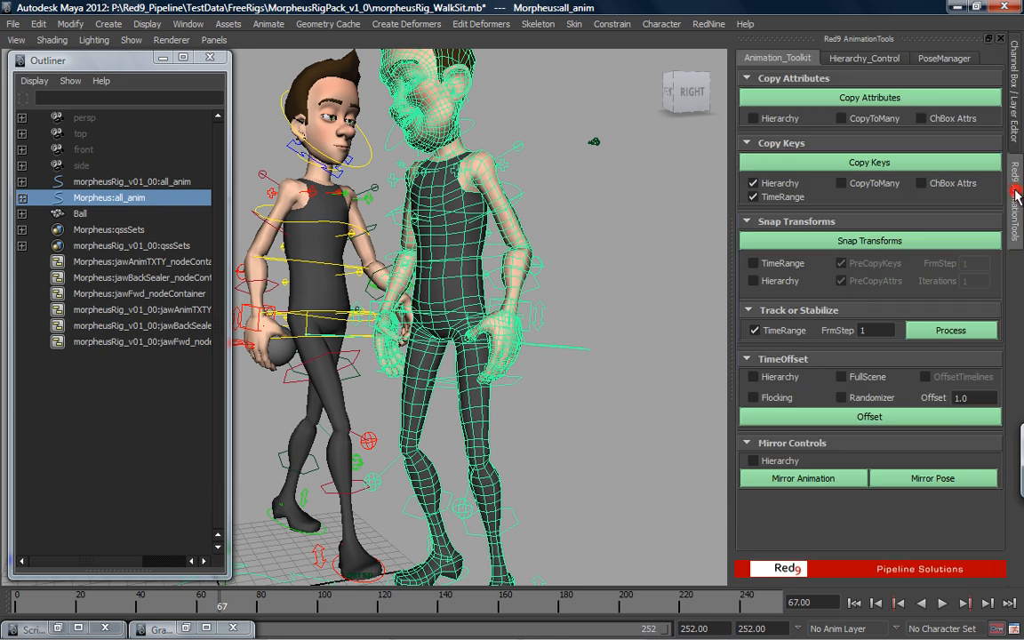
At frame 48, copy keys from morpheusRig_v01_00:all_anim to Morpheus:all_anim with Hierarchy and TimeRange enabled
{"action": "left_click", "coordinate": [584, 326]}
{"action": "scroll", "coordinate": [596, 366], "scroll_direction": "down", "scroll_amount": 6}
{"action": "left_click_drag", "start_coordinate": [187, 601], "coordinate": [164, 603]}
{"action": "left_click_drag", "start_coordinate": [349, 506], "coordinate": [381, 487], "text": "alt"}
{"action": "right_click_drag", "start_coordinate": [417, 512], "coordinate": [319, 498], "text": "alt"}
{"action": "middle_click_drag", "start_coordinate": [316, 496], "coordinate": [473, 499], "text": "alt"}
{"action": "left_click_drag", "start_coordinate": [473, 499], "coordinate": [481, 509], "text": "alt"}
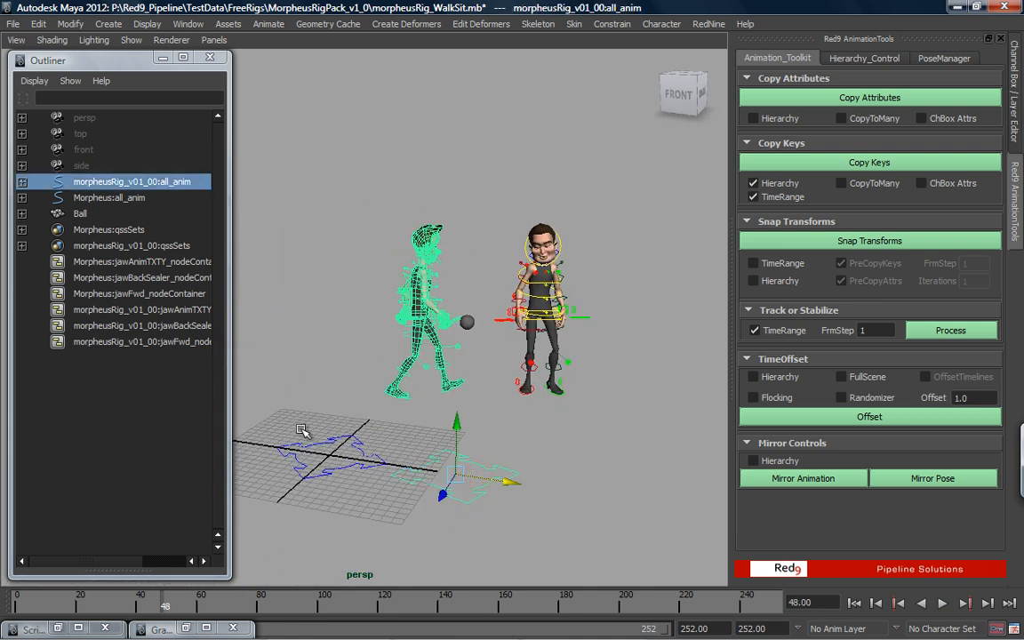
{"action": "left_click", "coordinate": [322, 453], "text": "shift"}
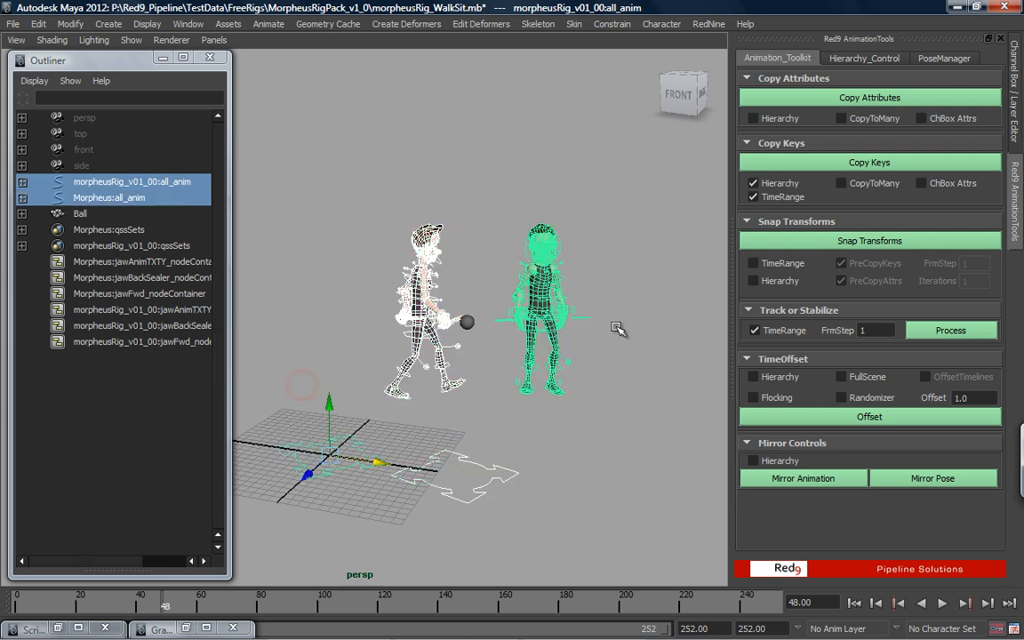
{"action": "left_click", "coordinate": [870, 164]}
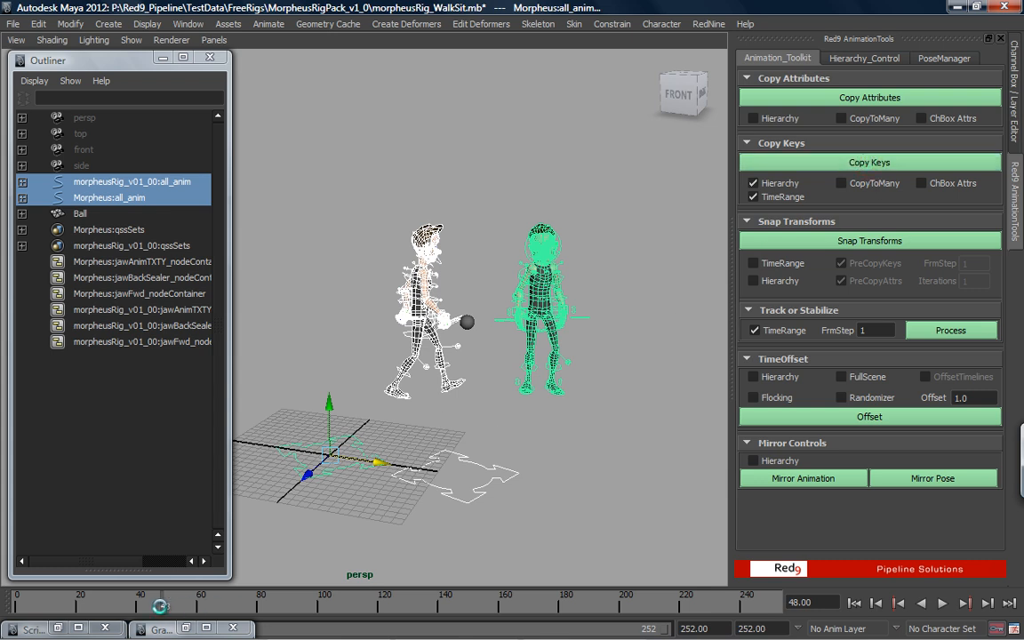
Play the walk on both rigs, stop at frame 76, and minimize the Outliner
{"action": "key", "text": "alt+v"}
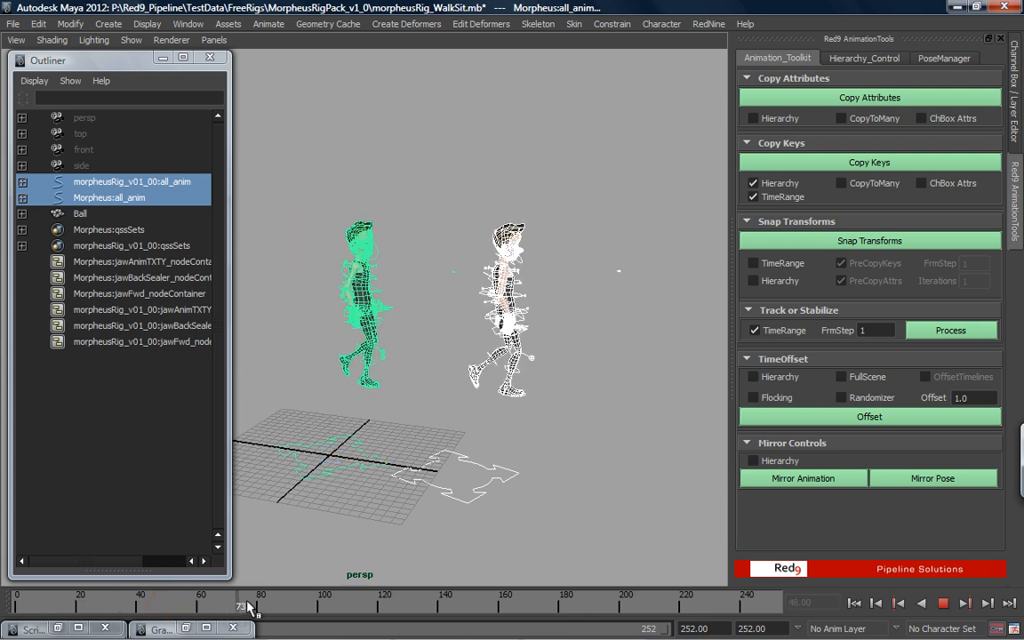
{"action": "key", "text": "alt+v"}
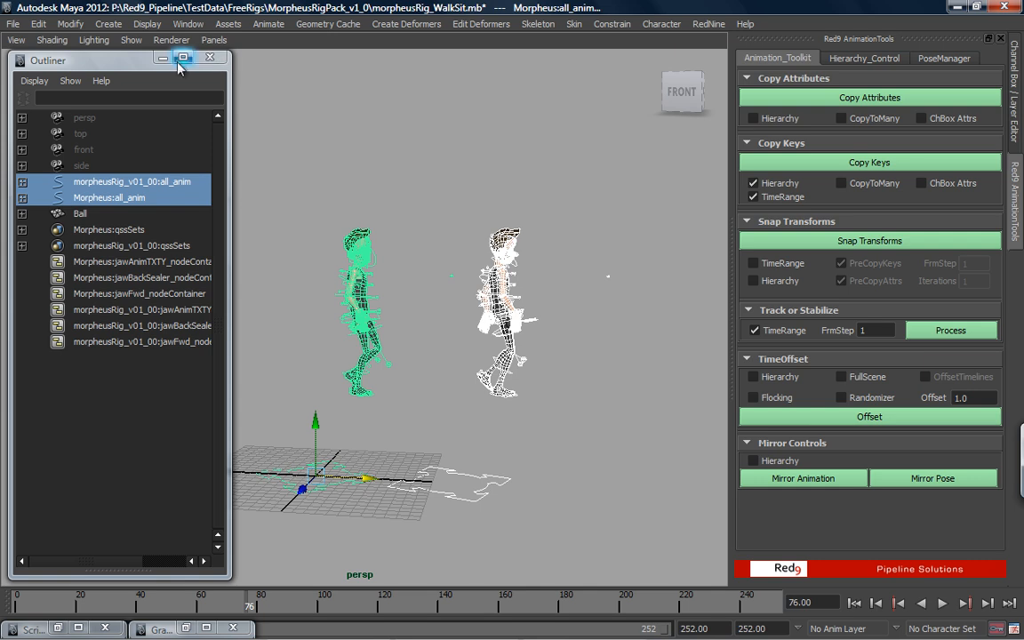
{"action": "left_click", "coordinate": [162, 59]}
{"action": "right_click_drag", "start_coordinate": [304, 333], "coordinate": [440, 269], "text": "alt"}
{"action": "left_click_drag", "start_coordinate": [441, 269], "coordinate": [497, 325], "text": "alt"}
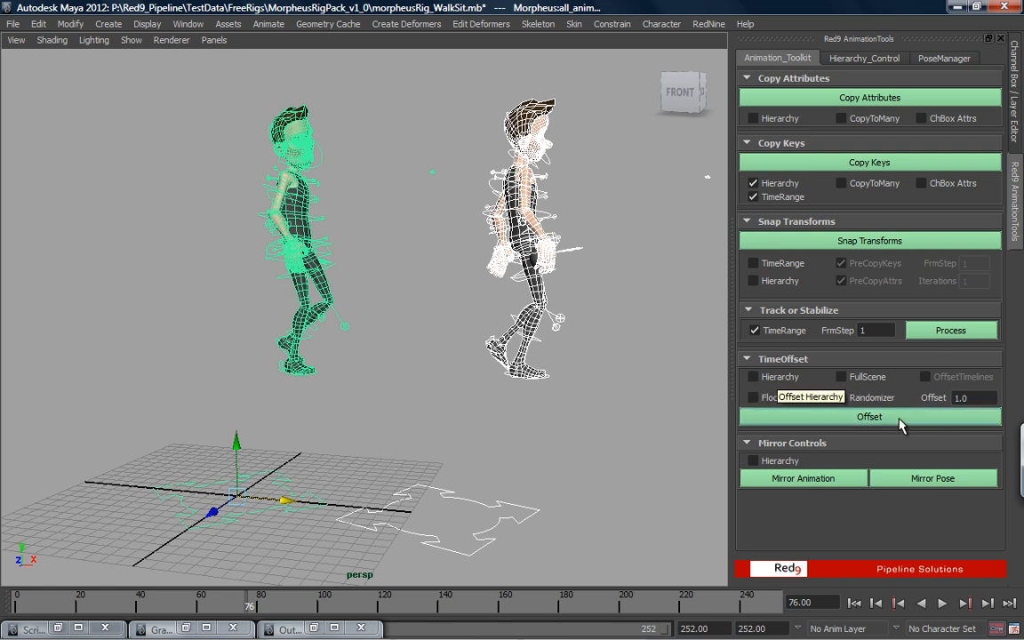
Enable Hierarchy for TimeOffset and select the morpheusRig_v01_00:all_anim root control
{"action": "left_click", "coordinate": [598, 443]}
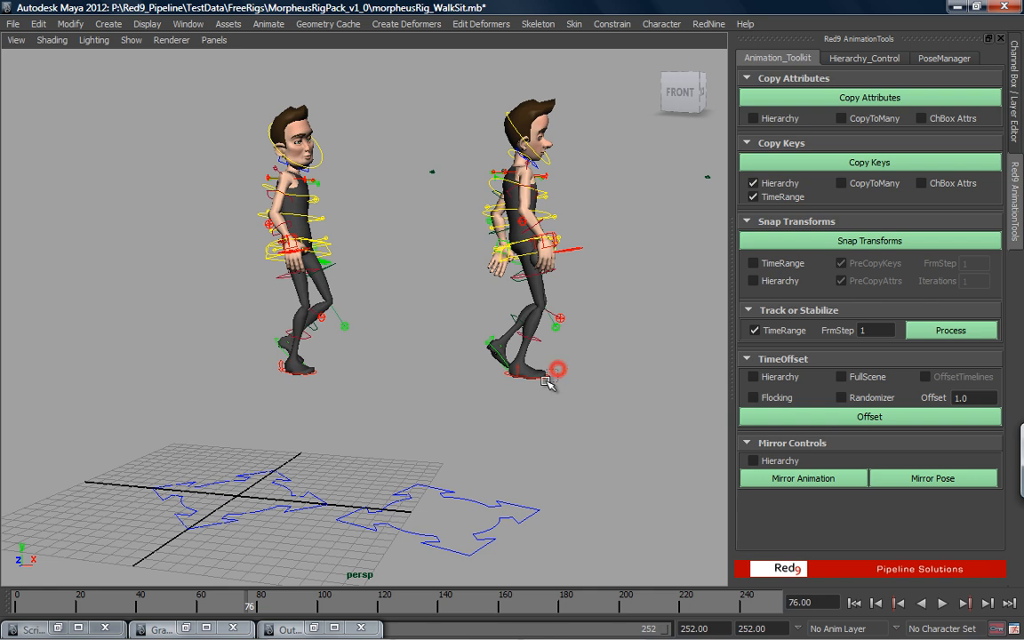
{"action": "left_click", "coordinate": [547, 376]}
{"action": "left_click", "coordinate": [926, 424]}
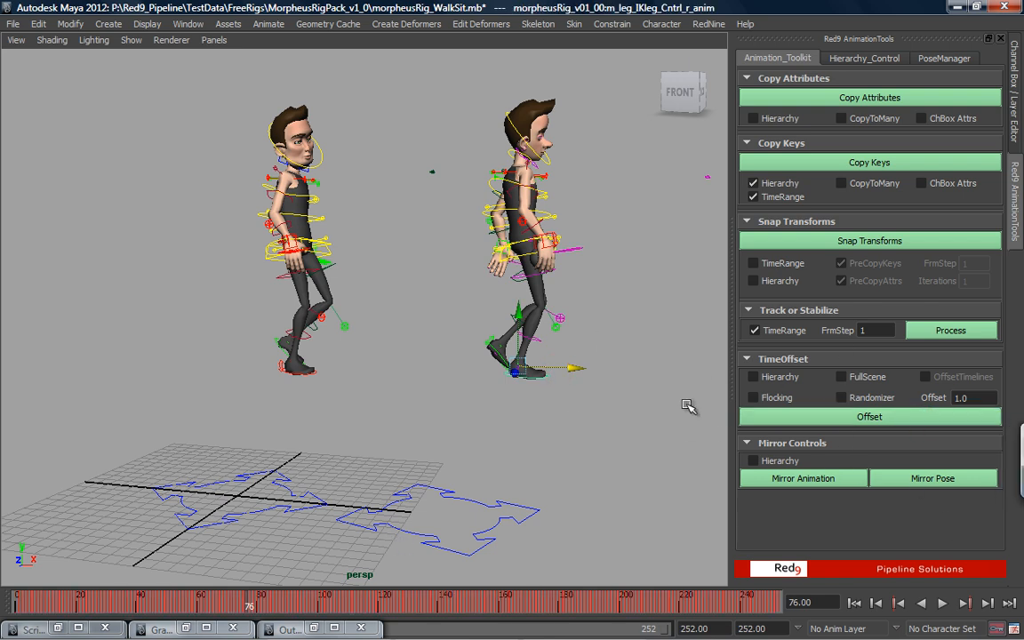
{"action": "left_click", "coordinate": [788, 378]}
{"action": "left_click", "coordinate": [440, 516]}
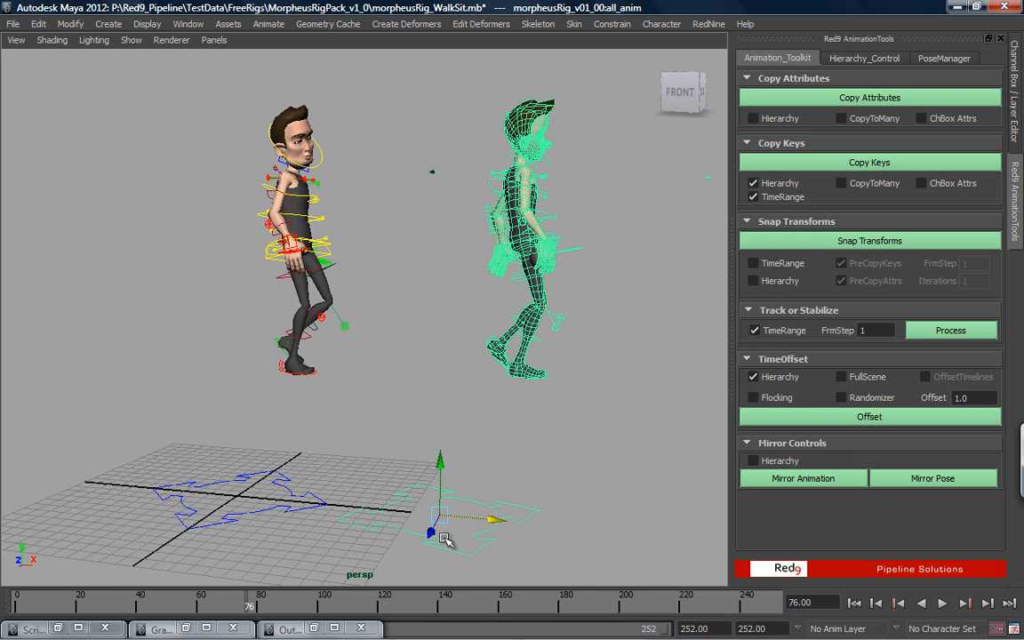
Clear the selection and play the walk on both rigs, stopping at frame 71
{"action": "left_click", "coordinate": [459, 401]}
{"action": "key", "text": "alt+v"}
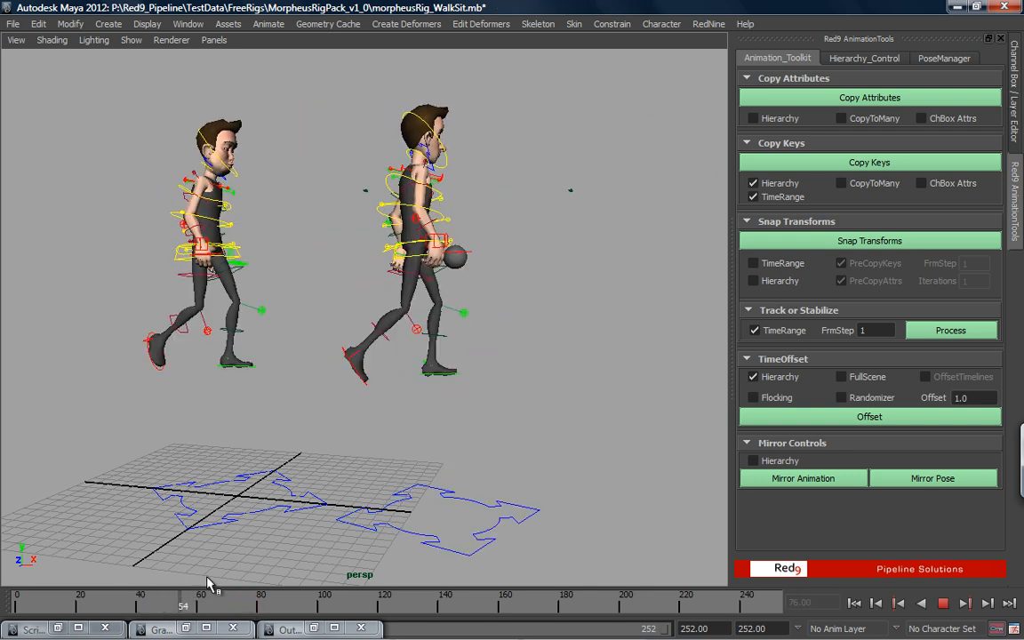
{"action": "key", "text": "alt+v"}
Offset the Morpheus:all_anim hierarchy by 10 frames and check the timing of both rigs up to frame 158
{"action": "left_click_drag", "start_coordinate": [279, 436], "coordinate": [250, 488]}
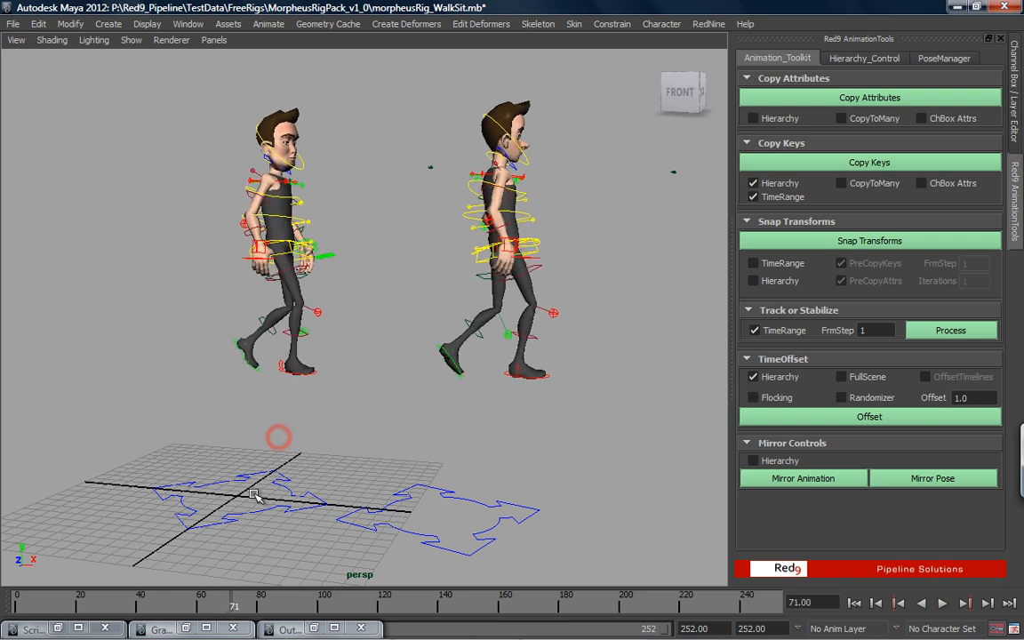
{"action": "left_click", "coordinate": [977, 397]}
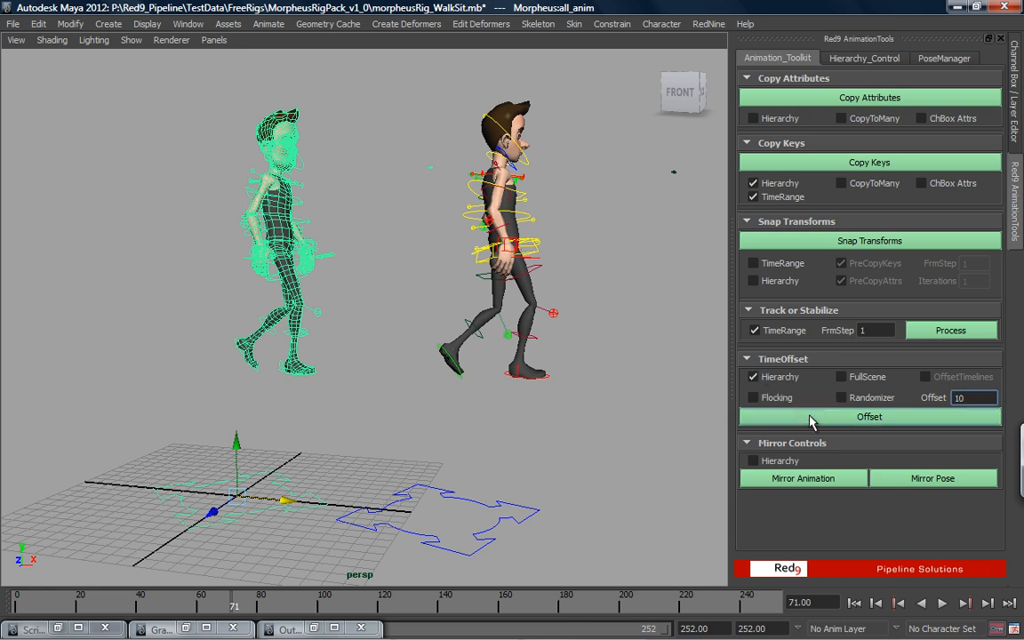
{"action": "left_click_drag", "start_coordinate": [229, 601], "coordinate": [500, 606]}
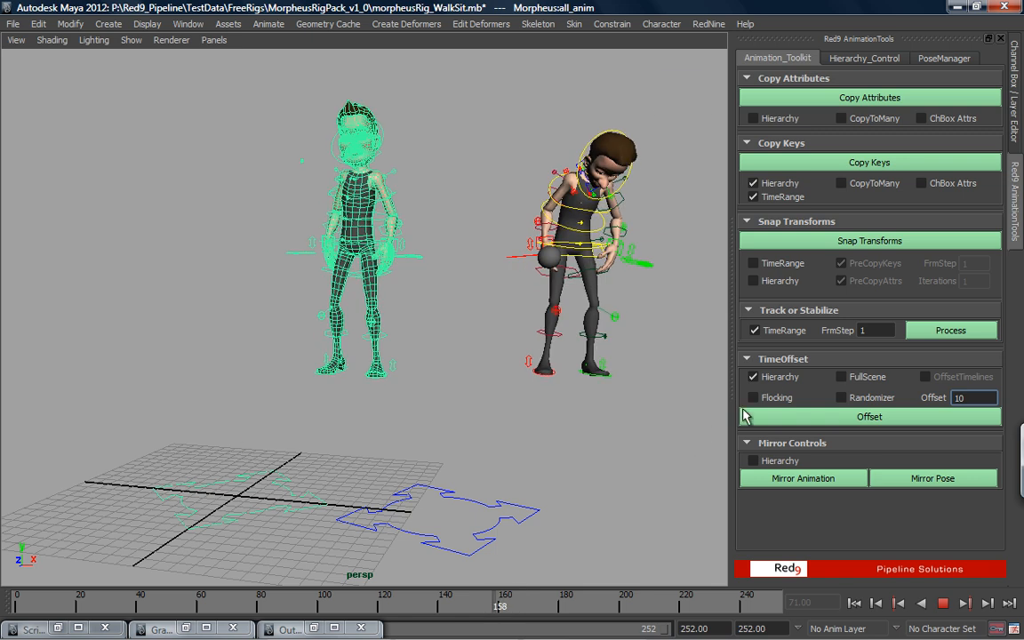
Turn TimeOffset's Hierarchy off, enable FullScene and offset the whole scene by 10 frames
{"action": "left_click", "coordinate": [773, 381]}
{"action": "left_click", "coordinate": [880, 377]}
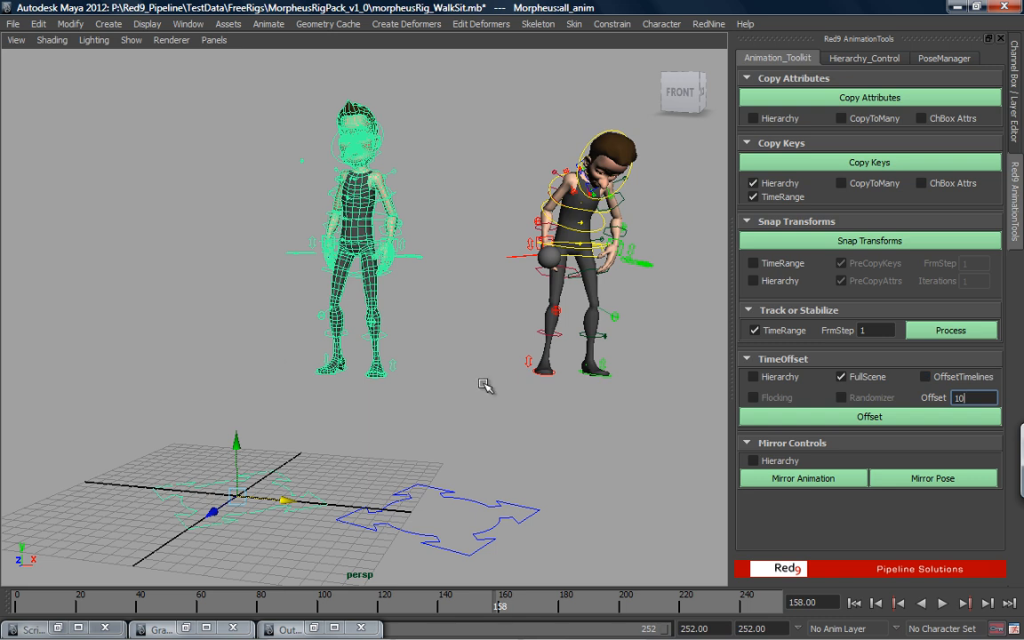
{"action": "left_click", "coordinate": [913, 424]}
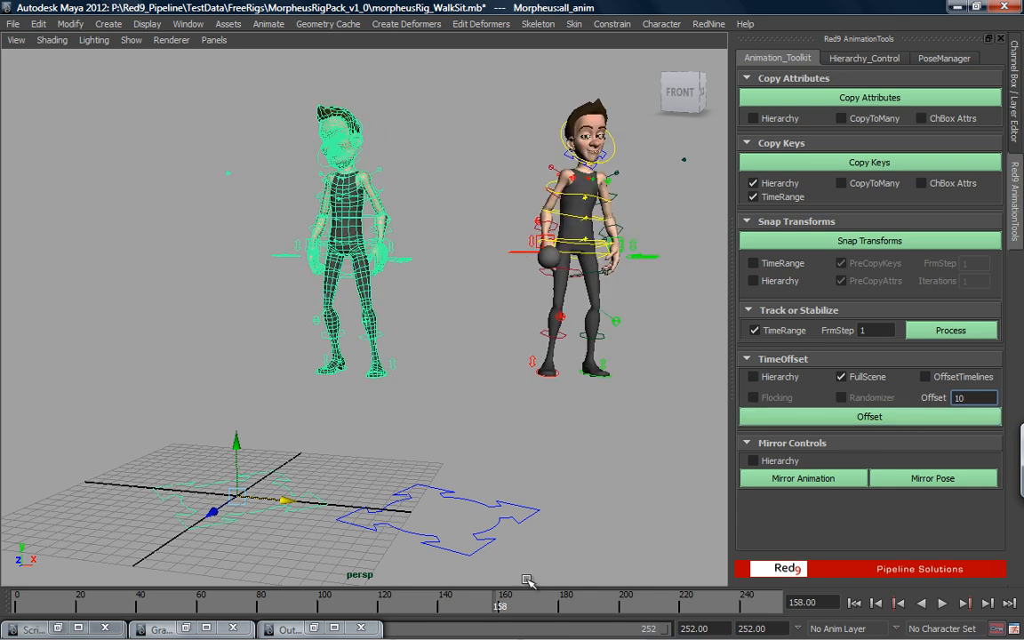
Offset the full scene together with its timelines by 10 frames using OffsetTimelines, and turn FullScene off
{"action": "left_click", "coordinate": [945, 377]}
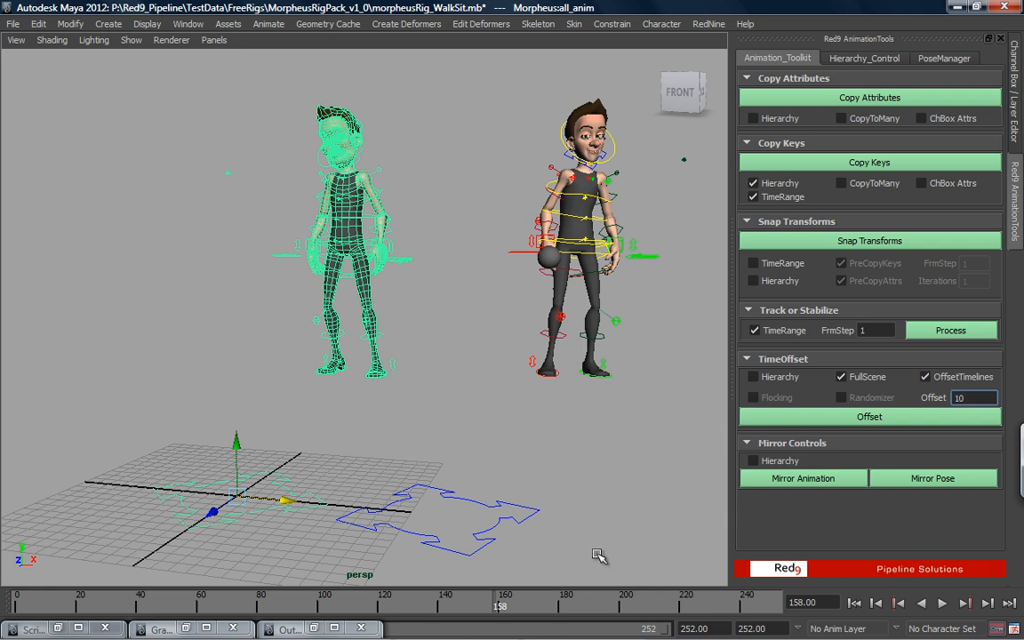
{"action": "left_click", "coordinate": [869, 420]}
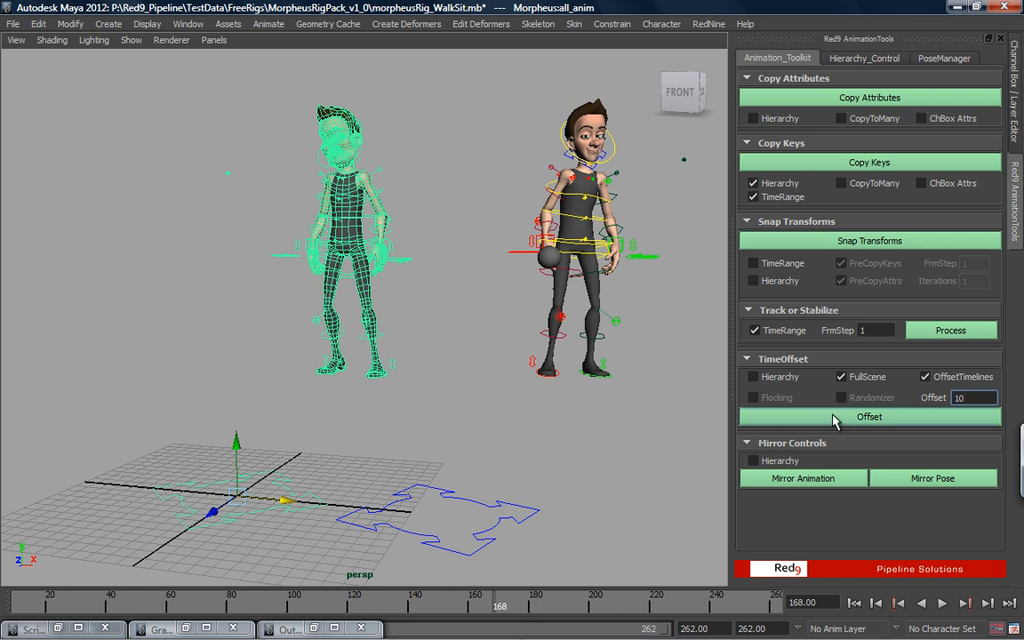
{"action": "left_click", "coordinate": [841, 377]}
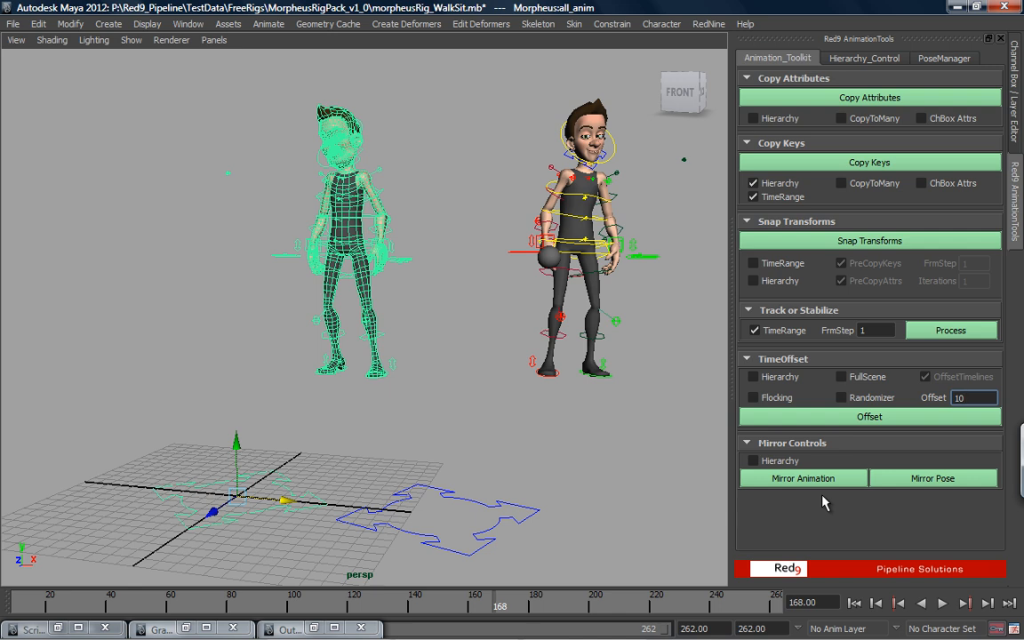
{"action": "left_click", "coordinate": [788, 477]}
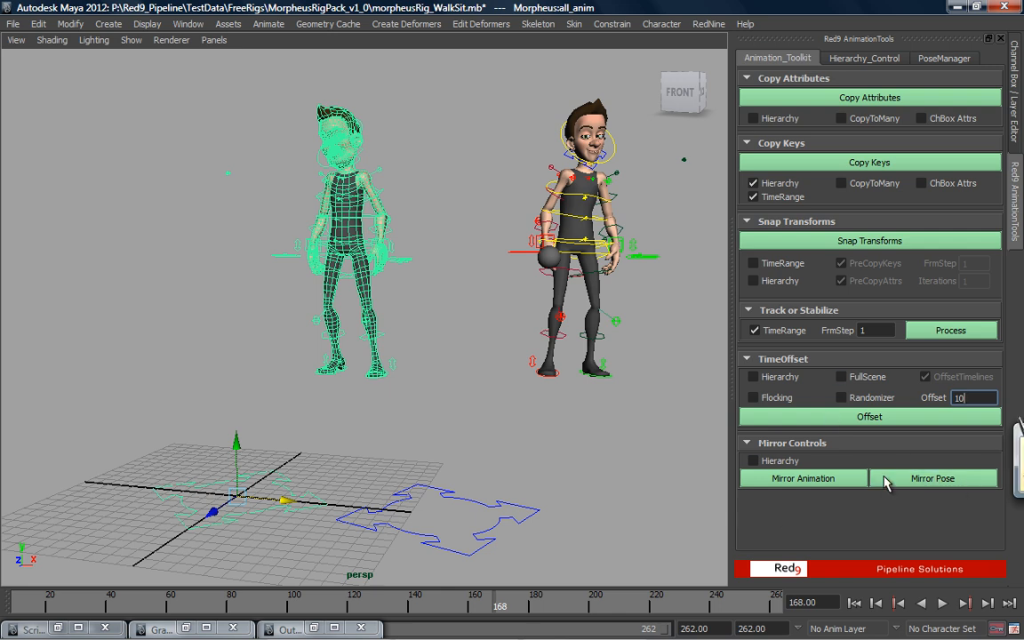
Delete the Morpheus:all_anim rig from the scene through the Outliner, and minimize the Outliner
{"action": "left_click", "coordinate": [552, 467]}
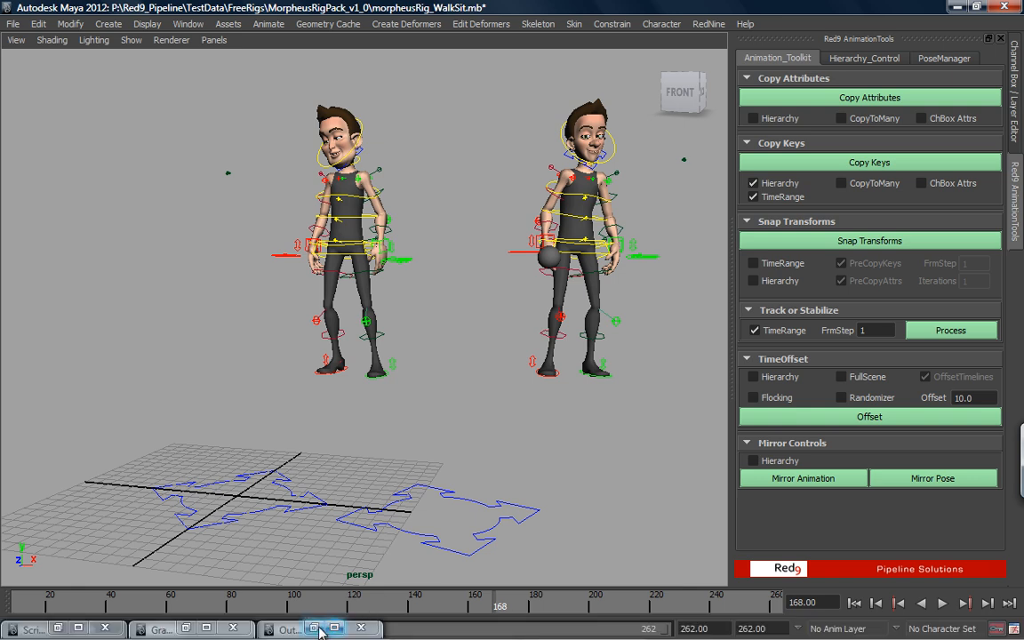
{"action": "left_click", "coordinate": [313, 628]}
{"action": "left_click", "coordinate": [105, 199]}
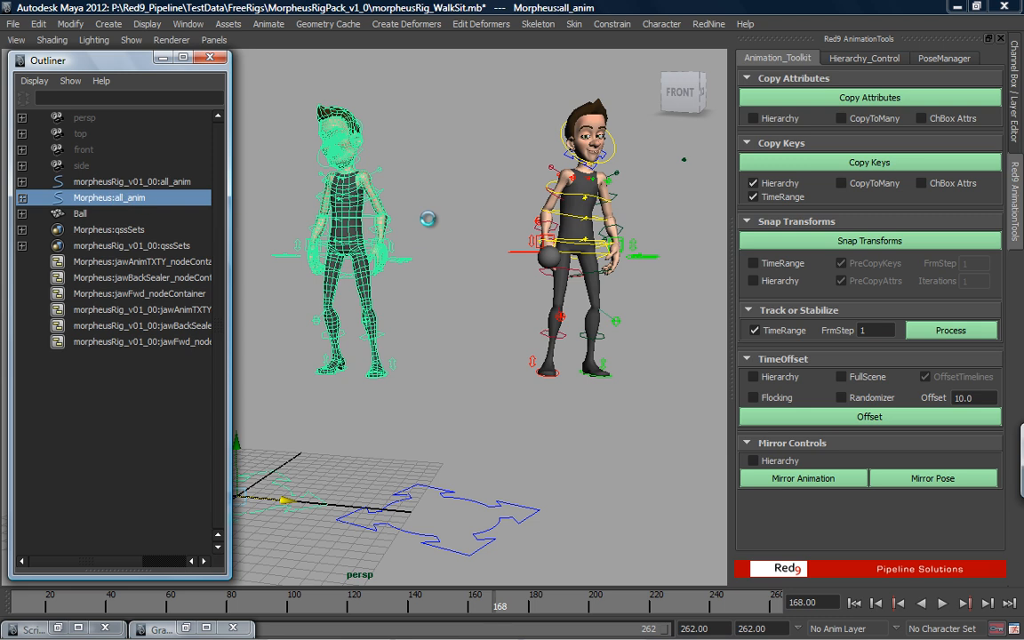
{"action": "key", "text": "Delete"}
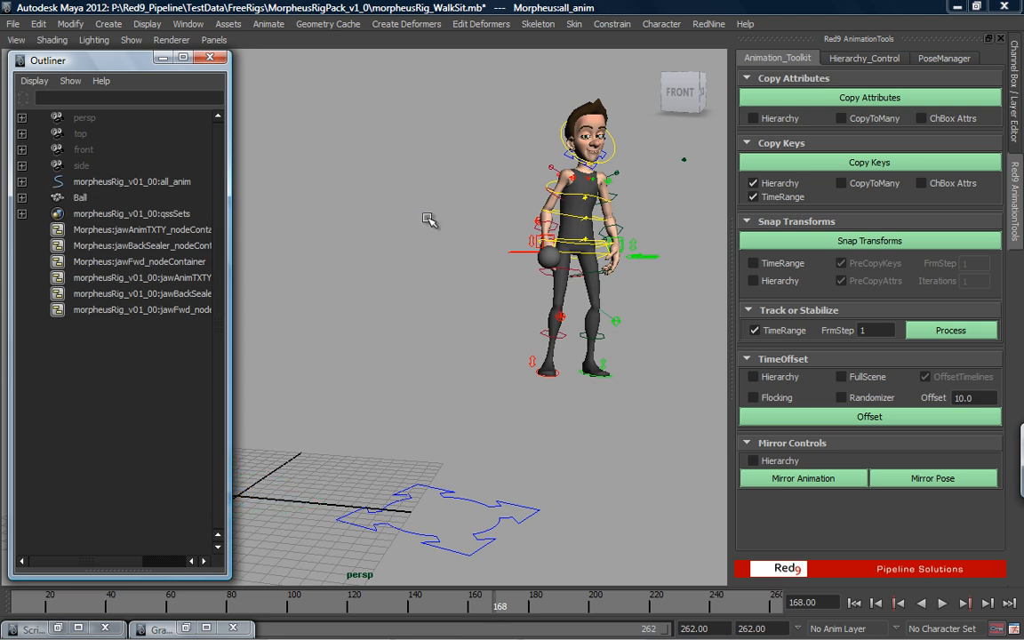
{"action": "left_click", "coordinate": [160, 58]}
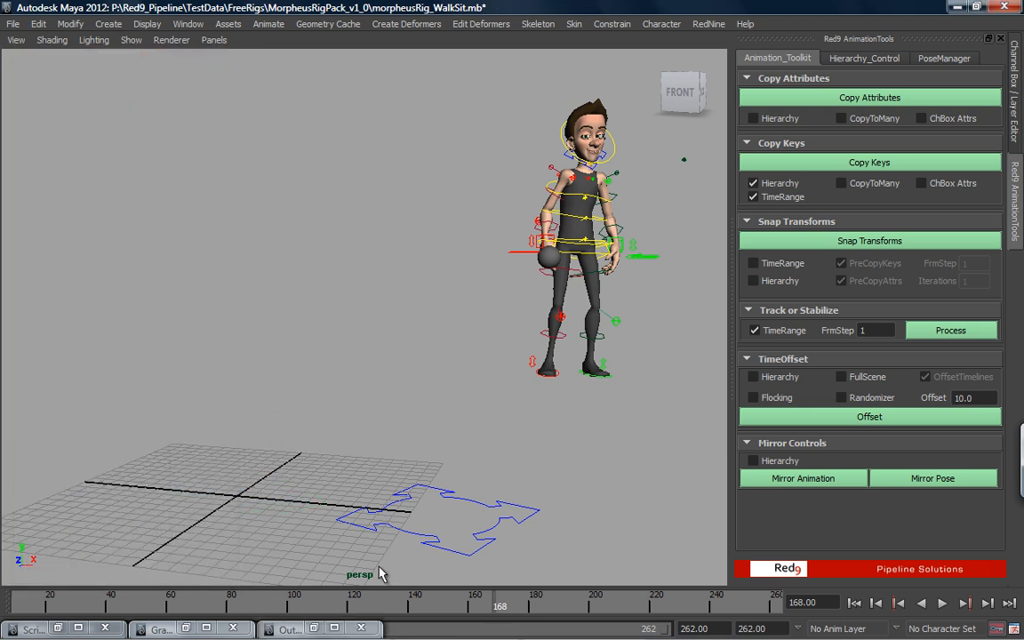
Bring back the Outliner, expand morpheusRig_v01_00:qssSets and select the morpheusRig_v01_00:qssAll set
{"action": "left_click", "coordinate": [329, 628]}
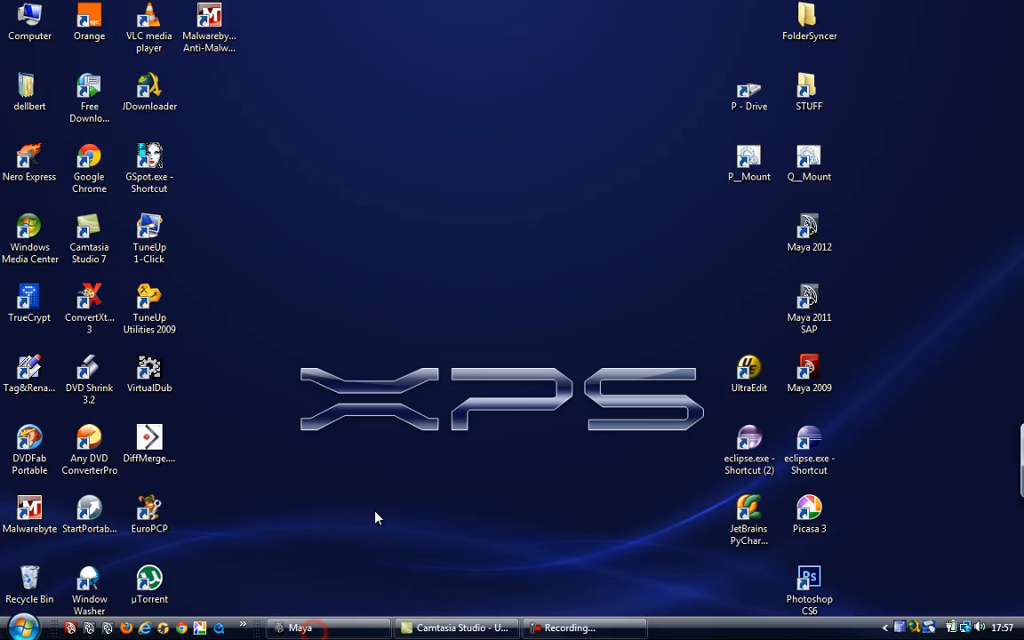
{"action": "left_click", "coordinate": [325, 626]}
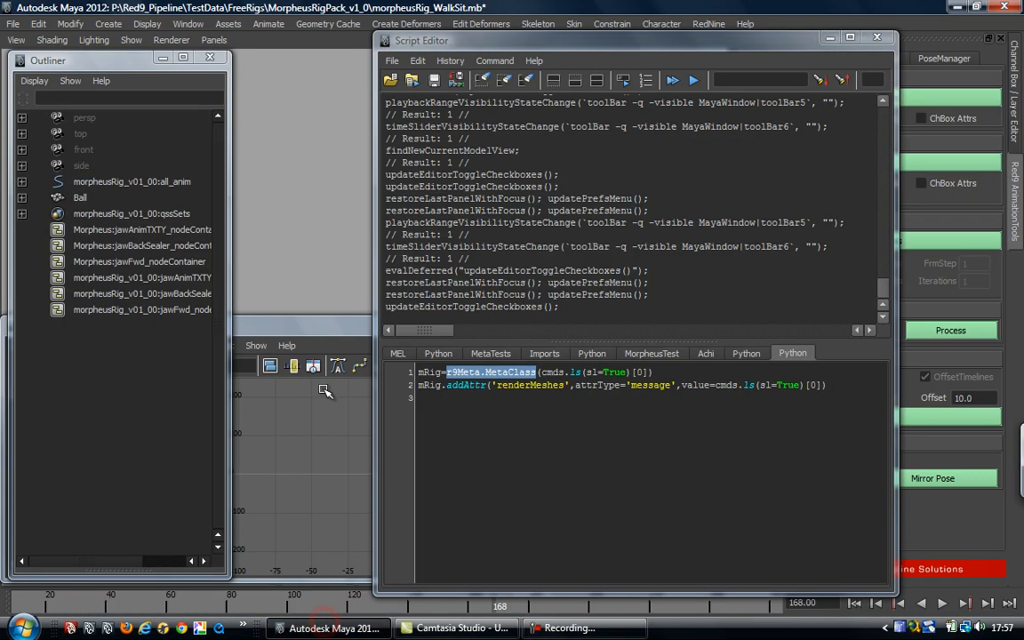
{"action": "left_click", "coordinate": [22, 214]}
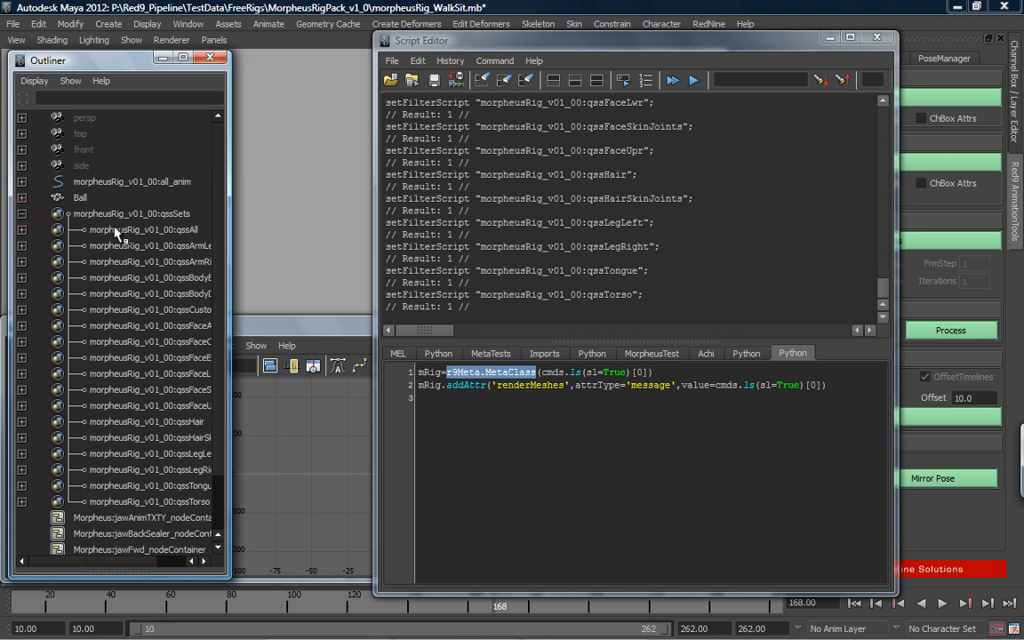
{"action": "left_click", "coordinate": [132, 231]}
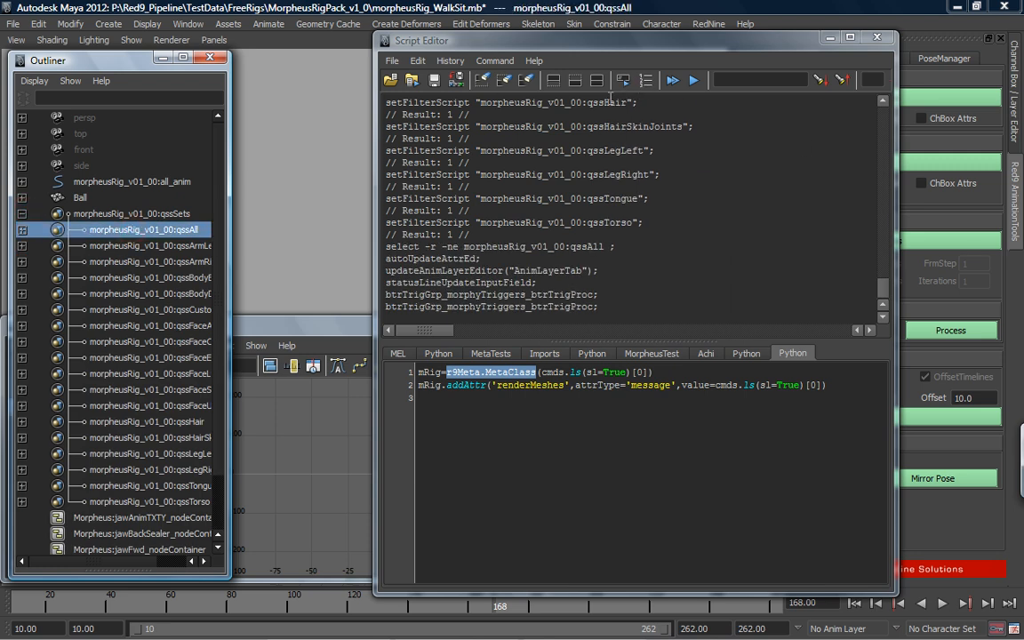
{"action": "left_click", "coordinate": [624, 80]}
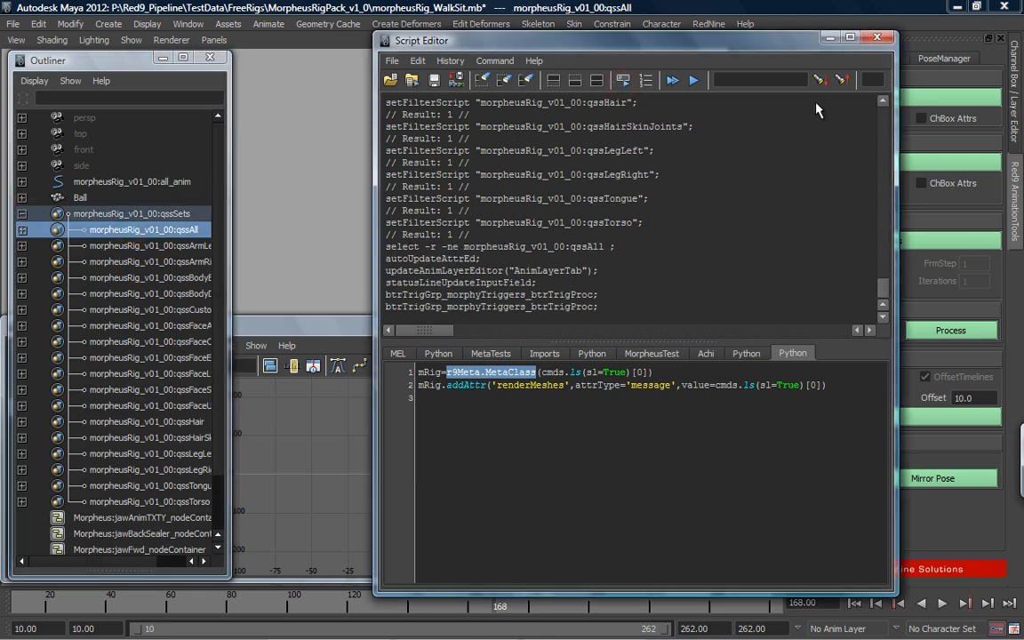
Minimize the Script Editor and Graph Editor, and show the PoseManager with the remaining rig in view
{"action": "left_click", "coordinate": [829, 38]}
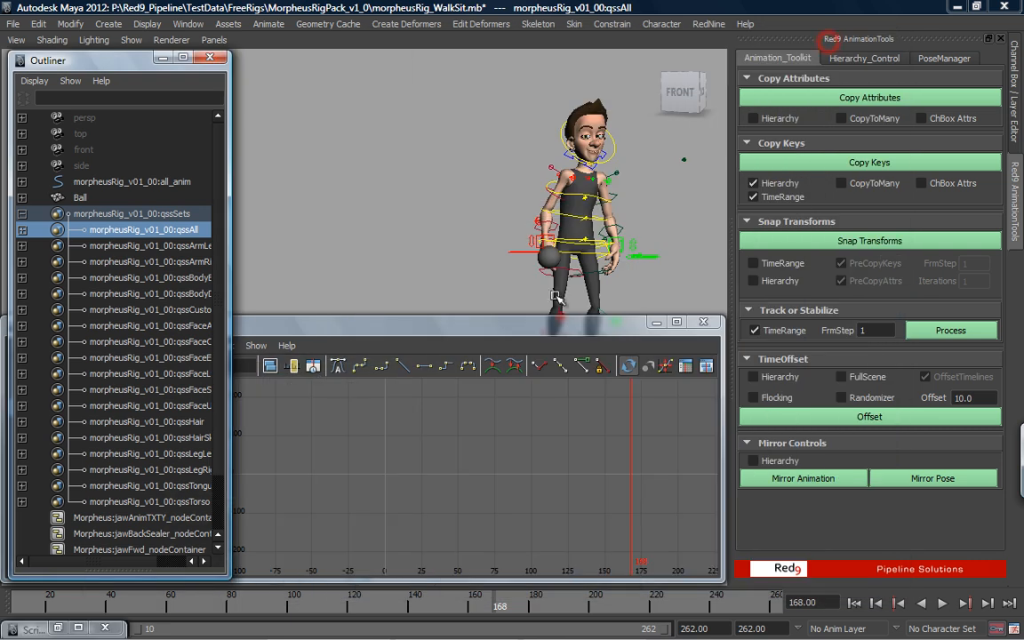
{"action": "left_click", "coordinate": [657, 322]}
{"action": "left_click", "coordinate": [945, 58]}
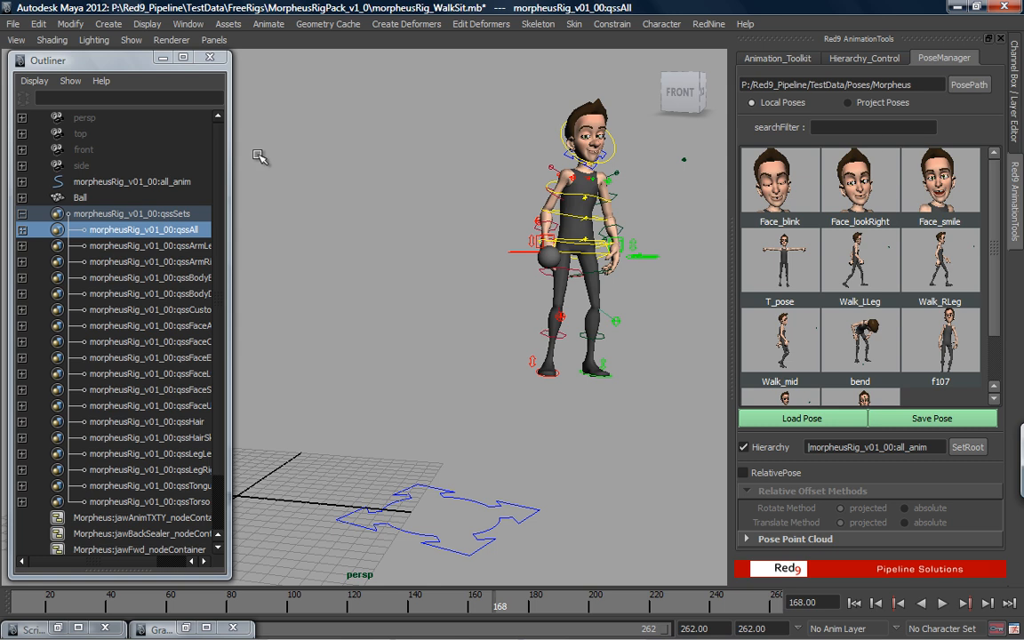
{"action": "middle_click_drag", "start_coordinate": [481, 333], "coordinate": [427, 298], "text": "alt"}
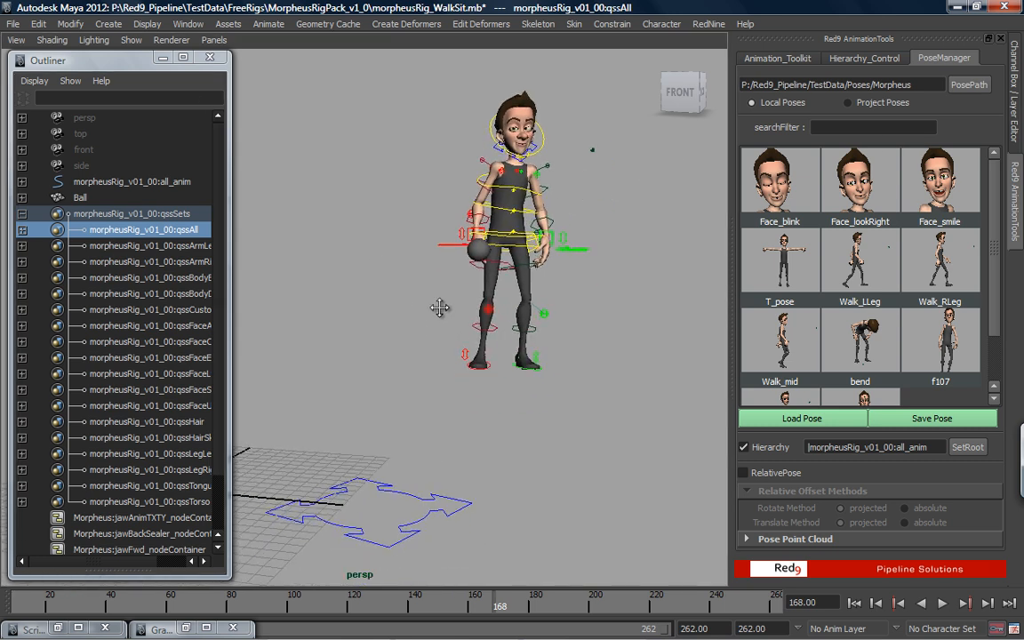
Review the MorpheusRig.cfg hierarchy filter settings, and examine the path and thumbnails of the local pose library
{"action": "left_click", "coordinate": [868, 61]}
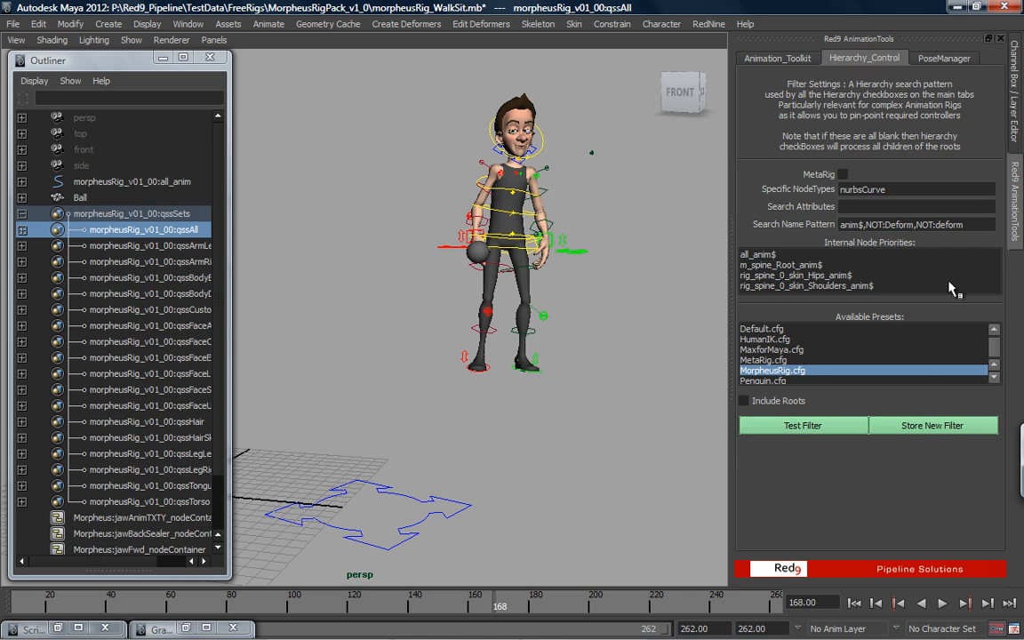
{"action": "left_click", "coordinate": [945, 58]}
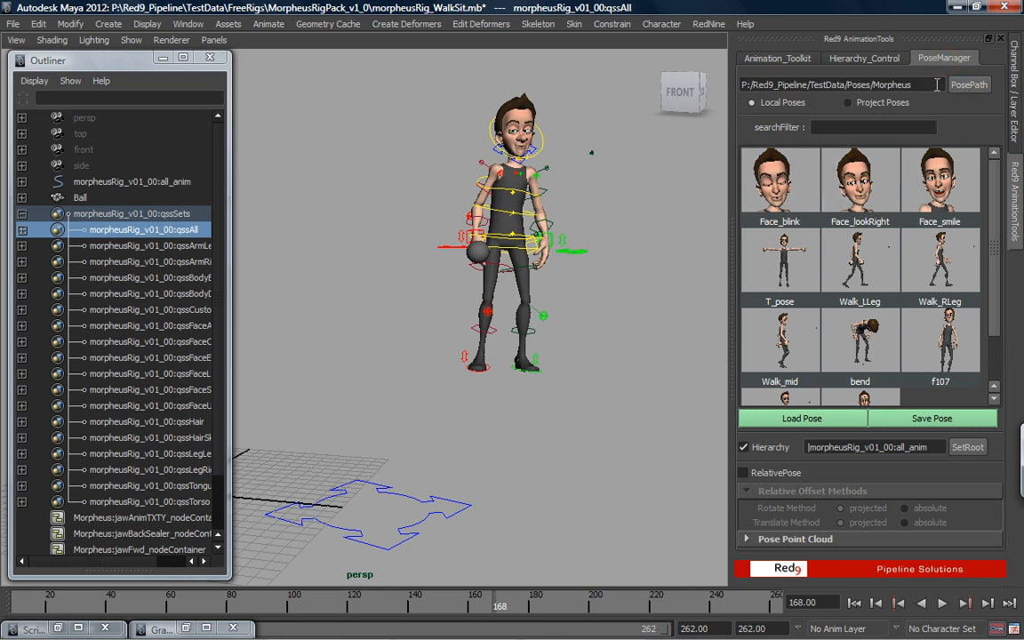
{"action": "left_click_drag", "start_coordinate": [919, 85], "coordinate": [731, 86]}
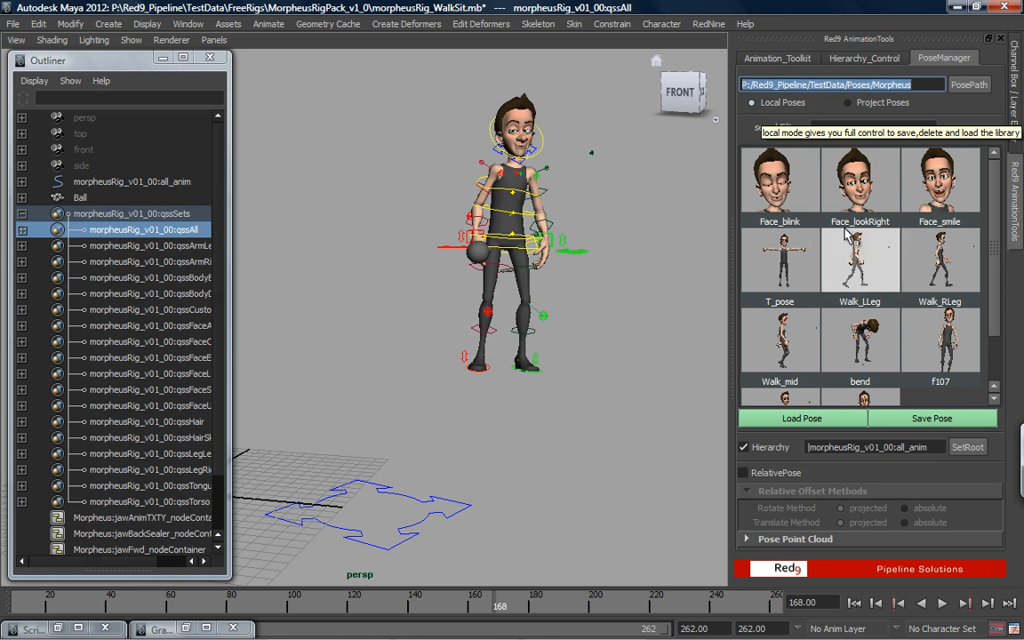
{"action": "left_click_drag", "start_coordinate": [993, 202], "coordinate": [993, 231]}
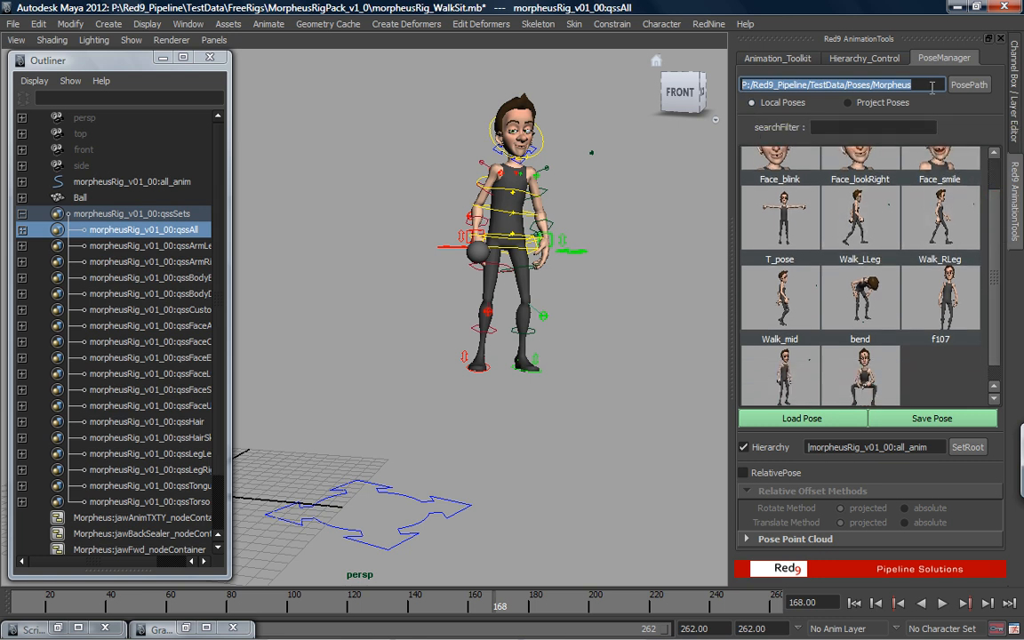
{"action": "left_click", "coordinate": [931, 87]}
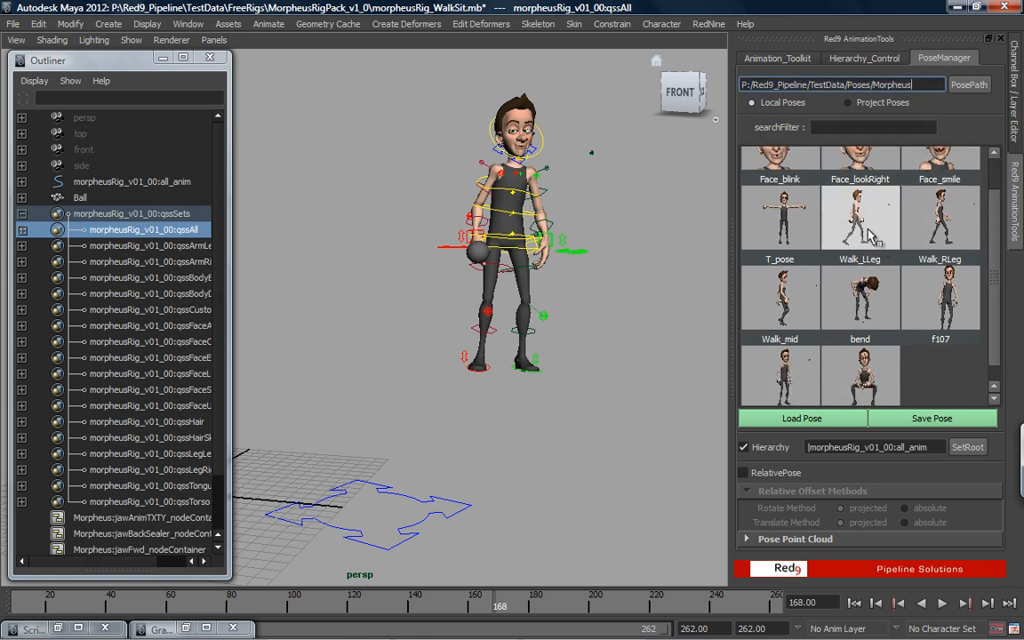
Examine the Project Poses library path and the bend pose's available options, and return to browsing Local Poses
{"action": "left_click", "coordinate": [855, 104]}
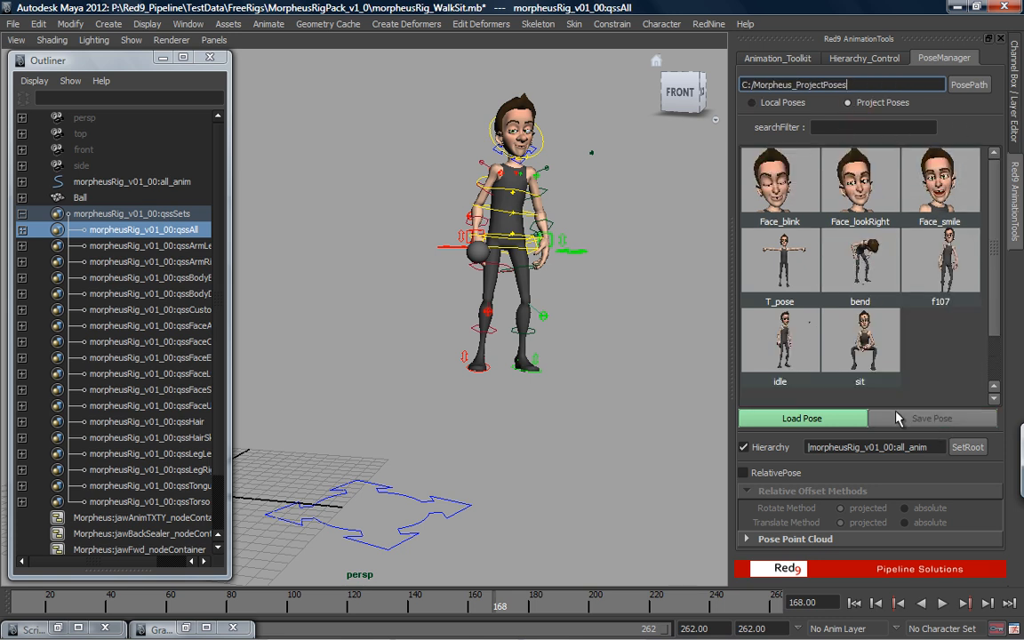
{"action": "right_click", "coordinate": [866, 283]}
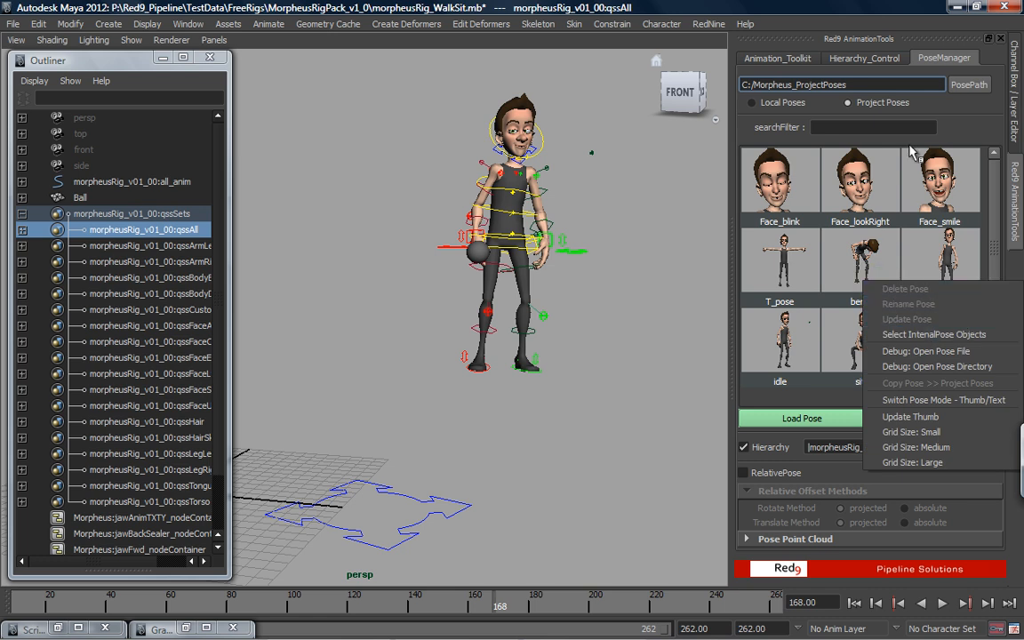
{"action": "left_click", "coordinate": [875, 84]}
{"action": "triple_click", "coordinate": [872, 85]}
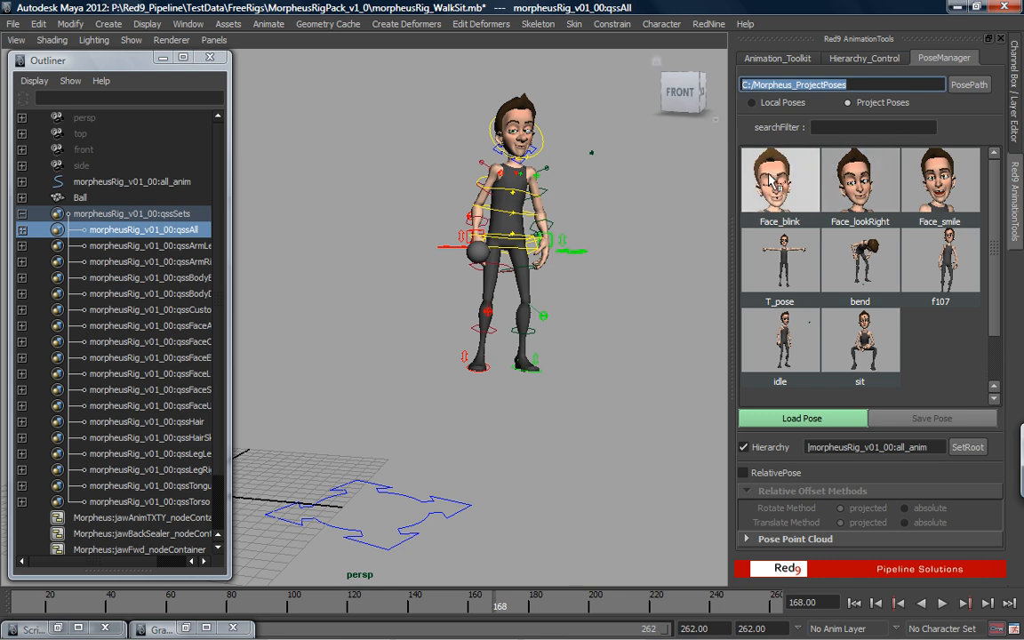
{"action": "left_click", "coordinate": [752, 103]}
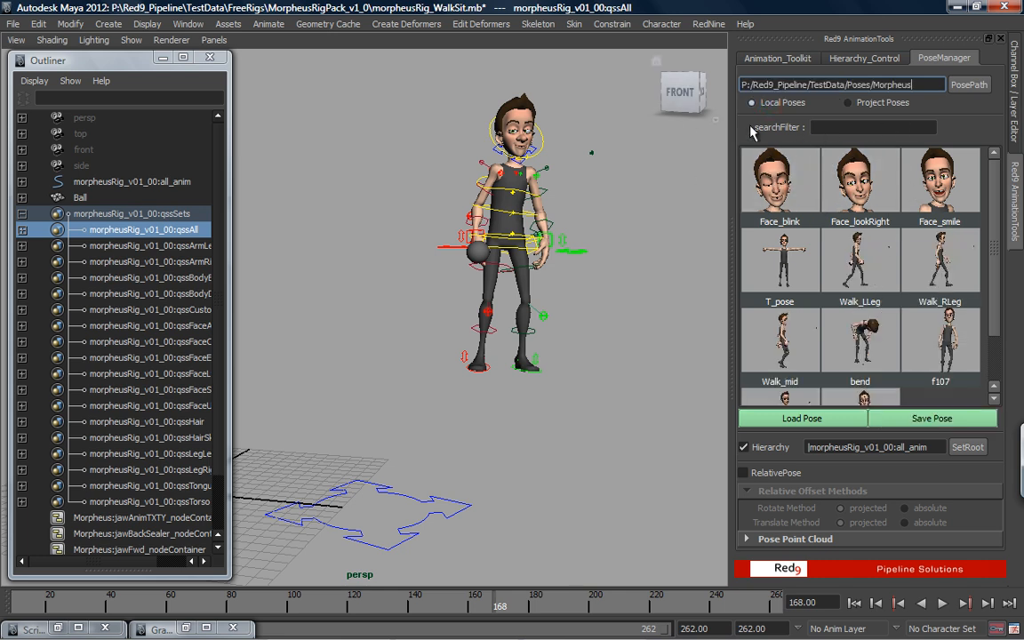
{"action": "left_click_drag", "start_coordinate": [995, 178], "coordinate": [985, 272]}
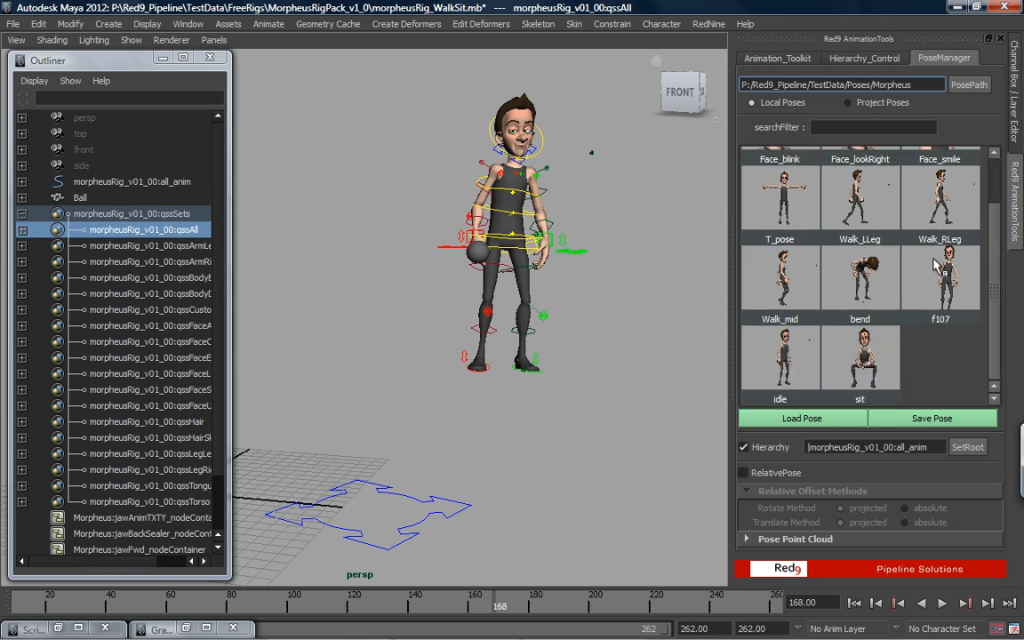
Select the T_pose pose, open its pose file to inspect the stored data, and close the file
{"action": "right_click", "coordinate": [756, 190]}
{"action": "left_click", "coordinate": [757, 189]}
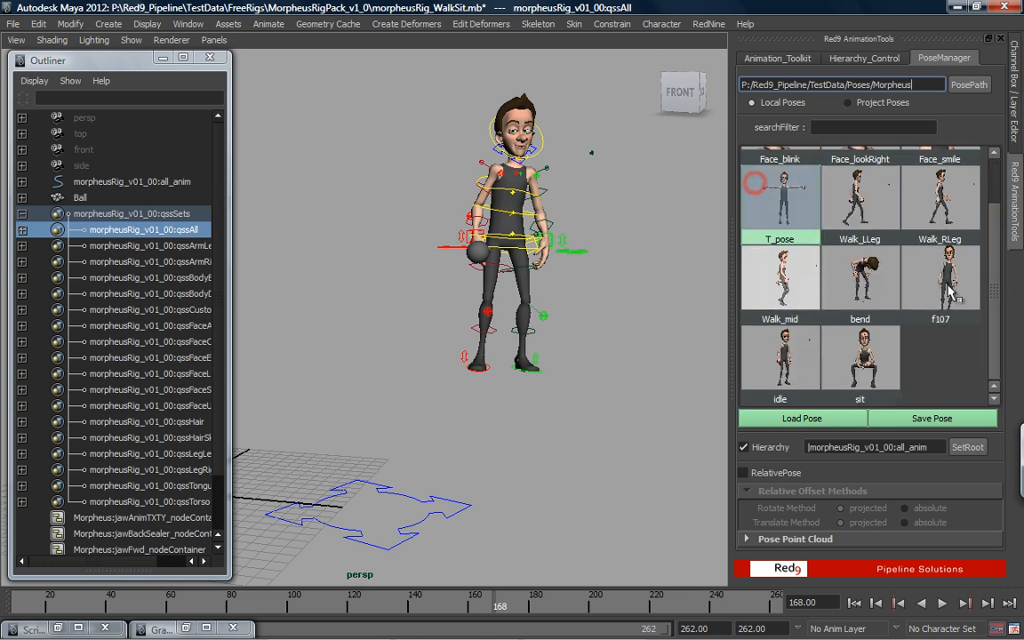
{"action": "right_click", "coordinate": [780, 208]}
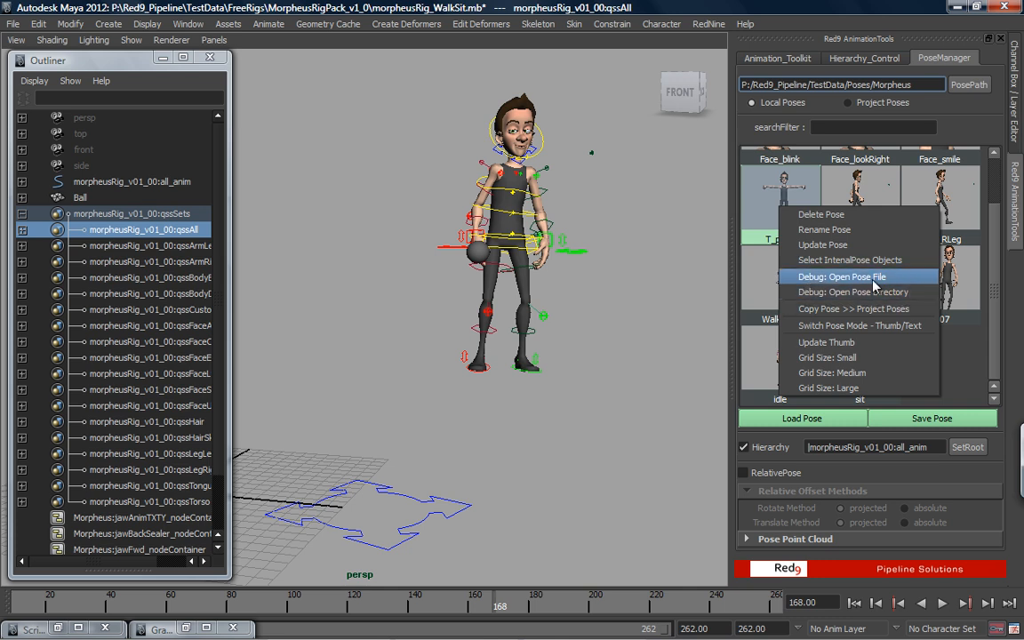
{"action": "left_click", "coordinate": [880, 279]}
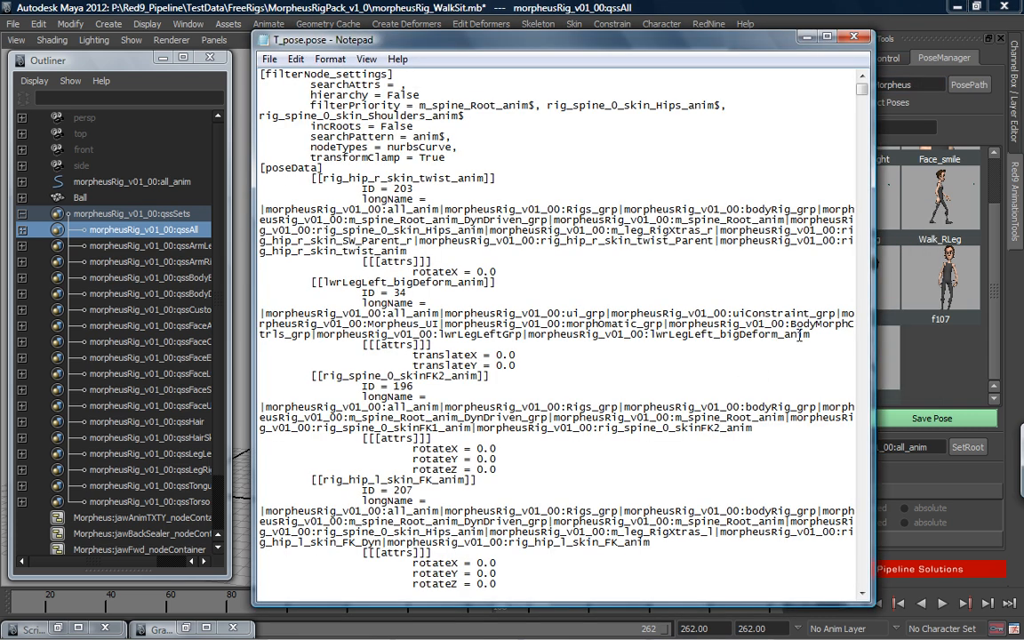
{"action": "left_click", "coordinate": [854, 36]}
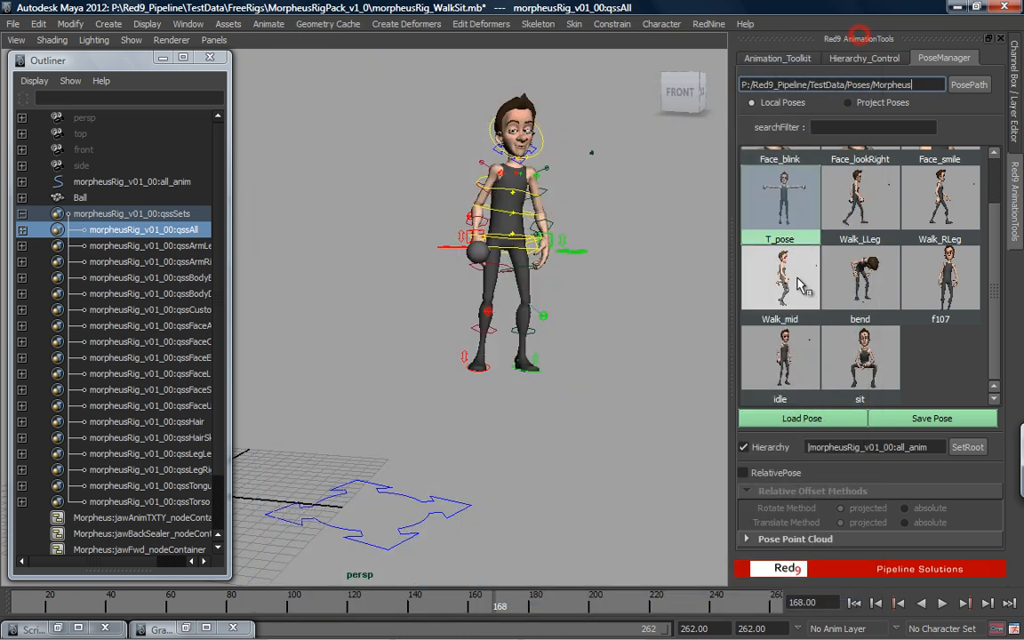
Open the directory holding the T_pose pose to review its image and pose files, and close the folder
{"action": "right_click", "coordinate": [805, 208]}
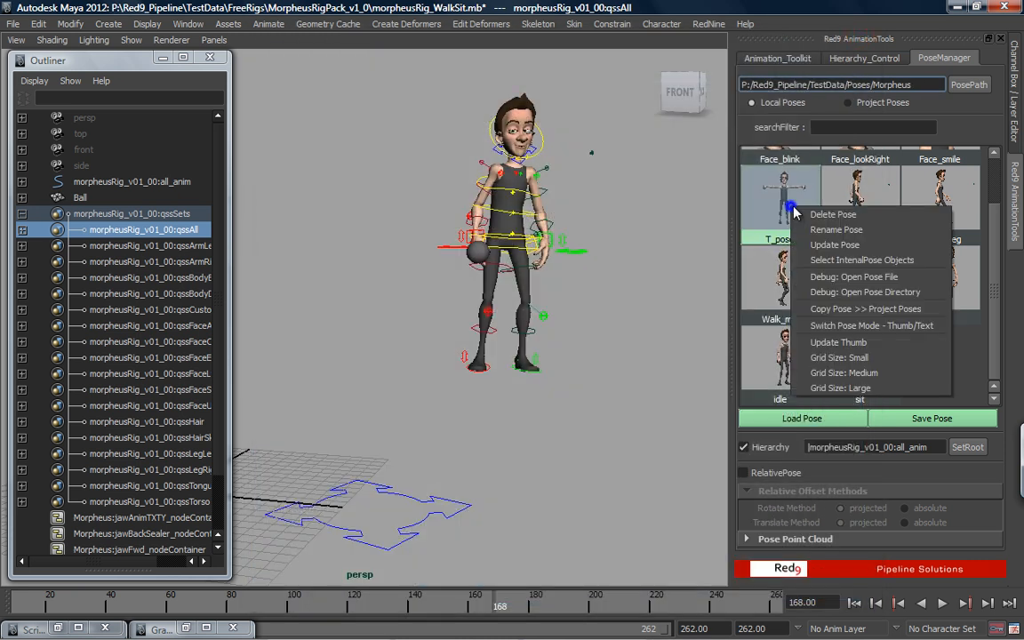
{"action": "left_click", "coordinate": [891, 296]}
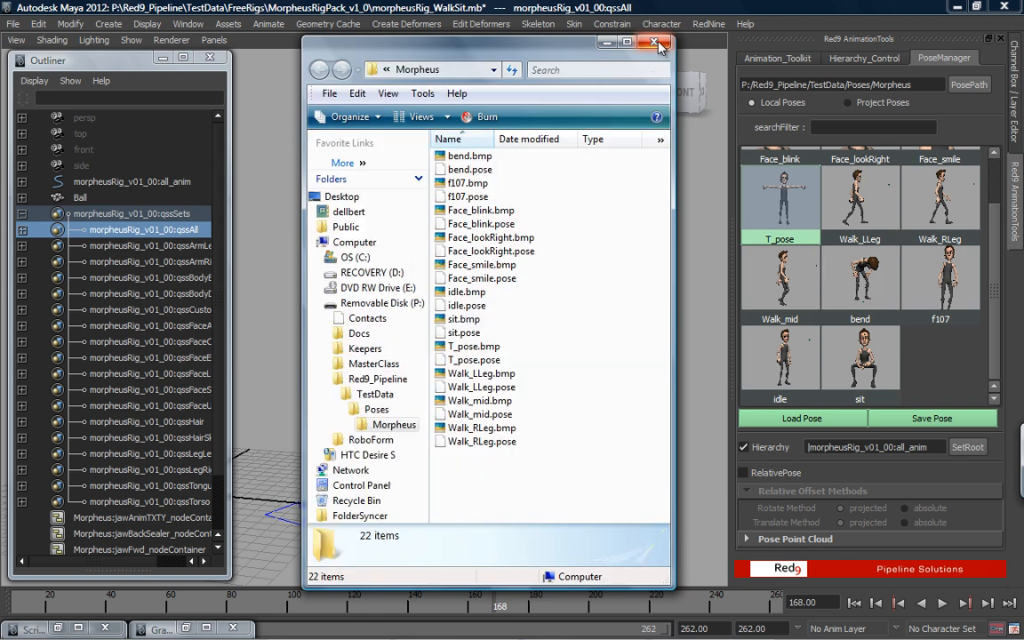
{"action": "left_click", "coordinate": [659, 46]}
{"action": "left_click", "coordinate": [662, 45]}
Review the T_pose's available options, including Copy Pose >> Project Poses, without applying any
{"action": "right_click", "coordinate": [783, 228]}
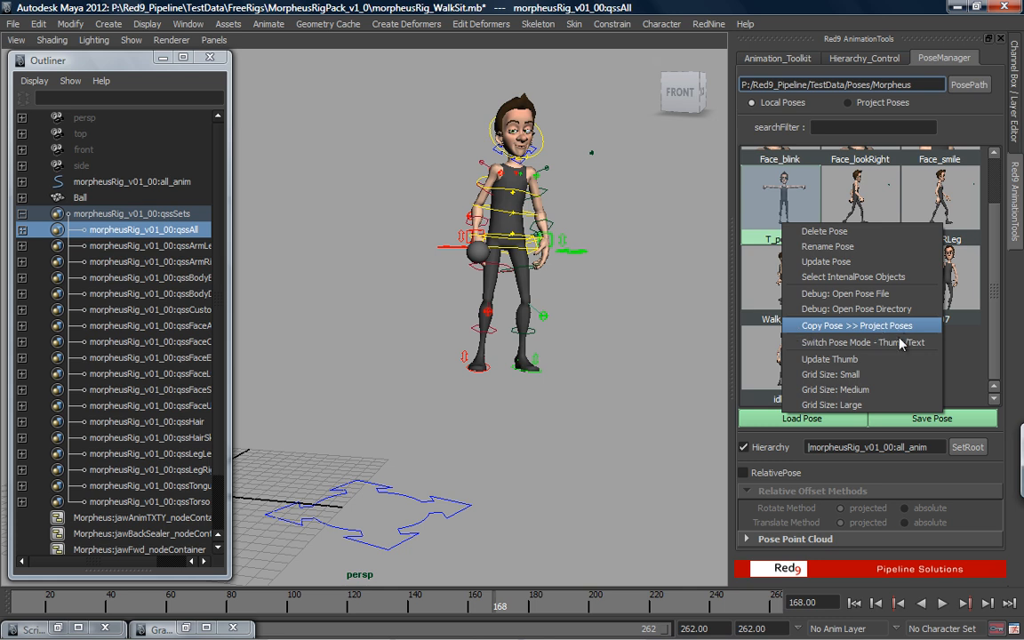
{"action": "left_click", "coordinate": [961, 354]}
{"action": "left_click", "coordinate": [847, 102]}
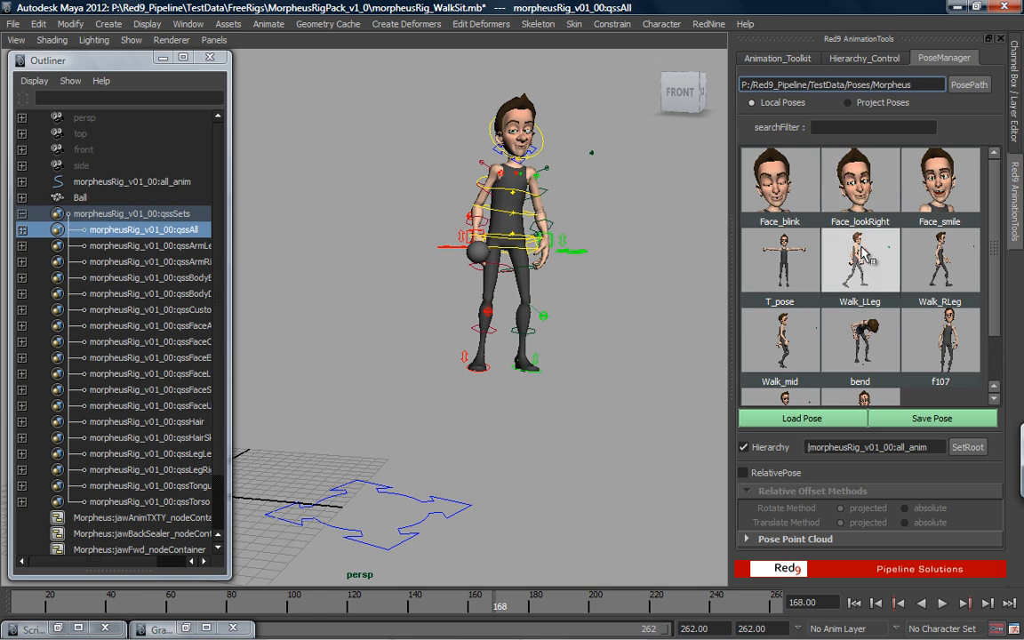
Select the Walk_LLeg pose, switch the pose library from thumbnails to text mode, and switch it back to thumbnails
{"action": "left_click", "coordinate": [865, 258]}
{"action": "right_click", "coordinate": [867, 267]}
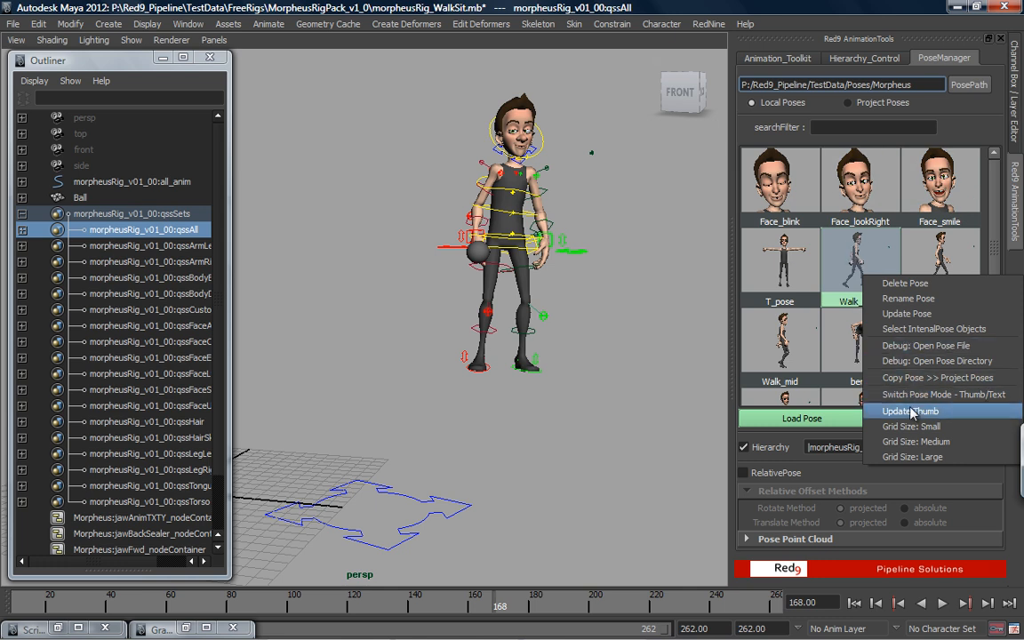
{"action": "left_click", "coordinate": [967, 401]}
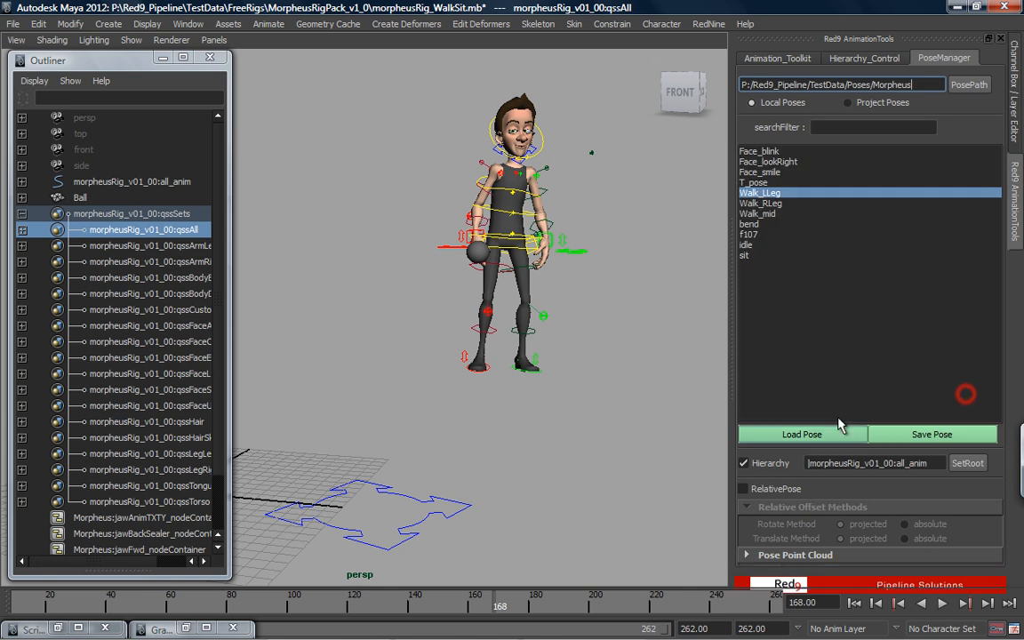
{"action": "right_click", "coordinate": [851, 261]}
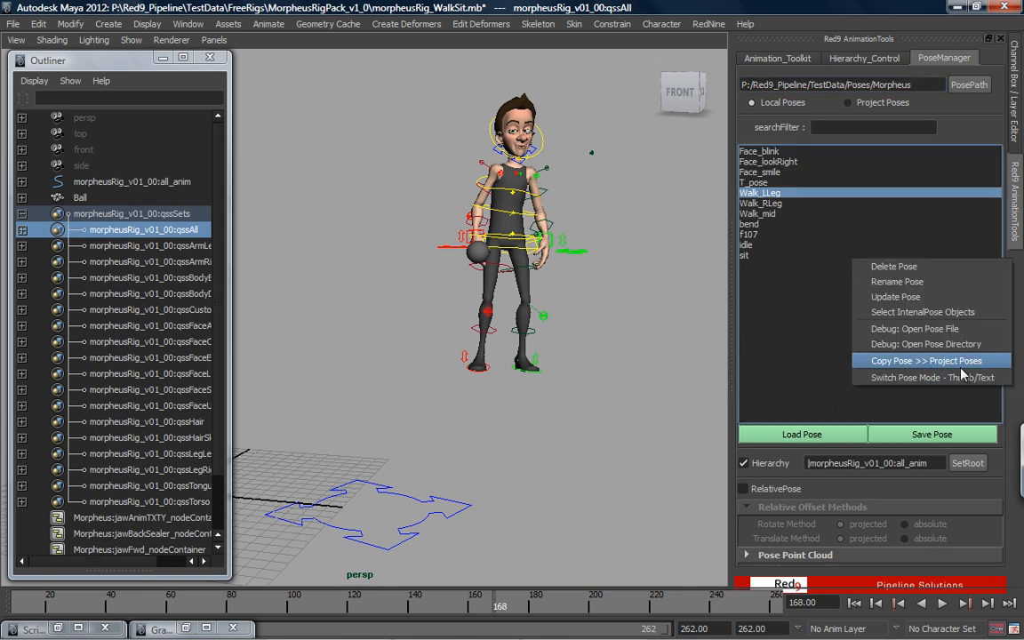
{"action": "left_click", "coordinate": [962, 376]}
{"action": "right_click", "coordinate": [891, 240]}
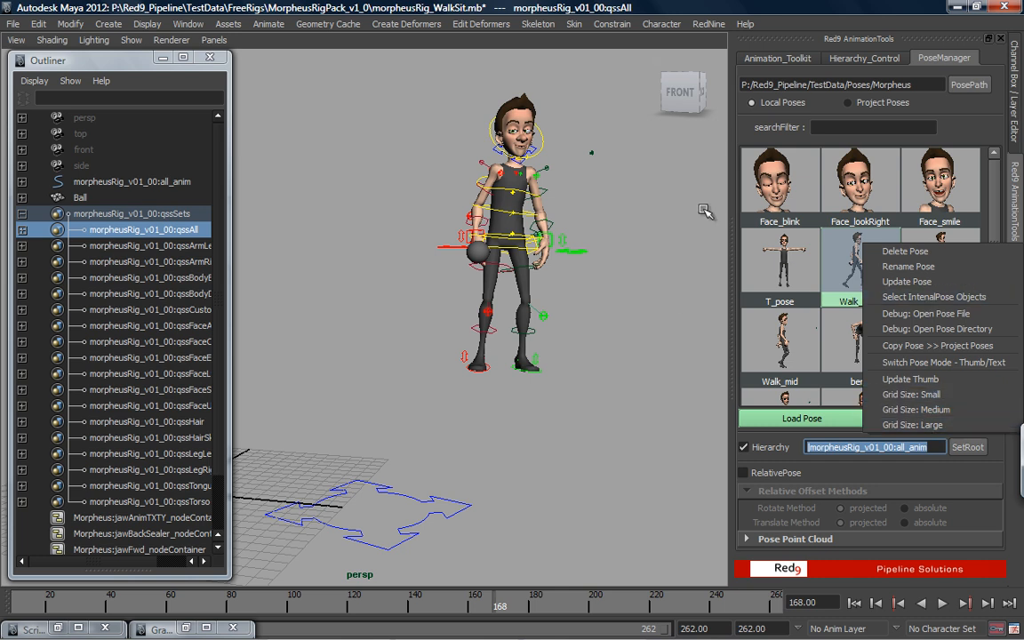
{"action": "left_click", "coordinate": [734, 235]}
{"action": "left_click_drag", "start_coordinate": [734, 236], "coordinate": [906, 265]}
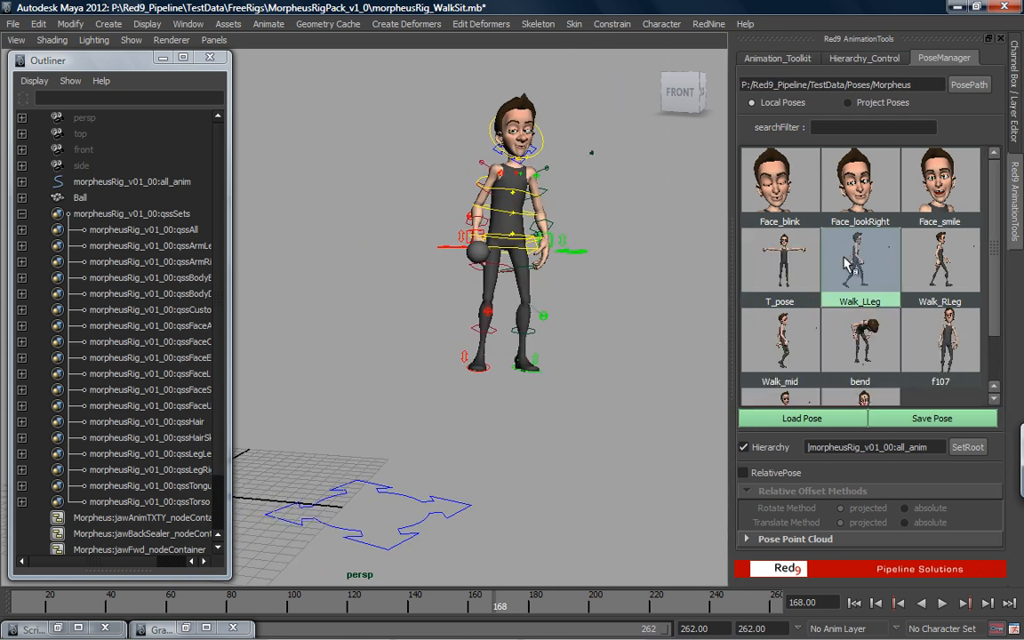
Turn off Hierarchy, set the morpheusRig_v01_00:qssAll set as the pose root instead of all_anim, and check its members
{"action": "left_click", "coordinate": [684, 293]}
{"action": "left_click", "coordinate": [555, 422]}
{"action": "left_click_drag", "start_coordinate": [389, 436], "coordinate": [449, 511]}
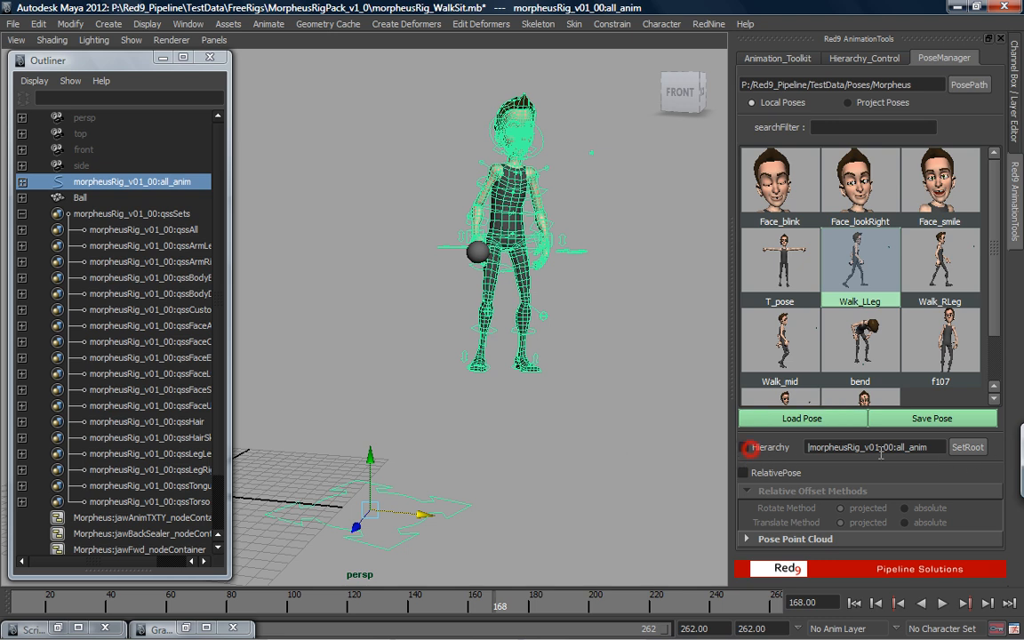
{"action": "left_click_drag", "start_coordinate": [939, 448], "coordinate": [765, 447]}
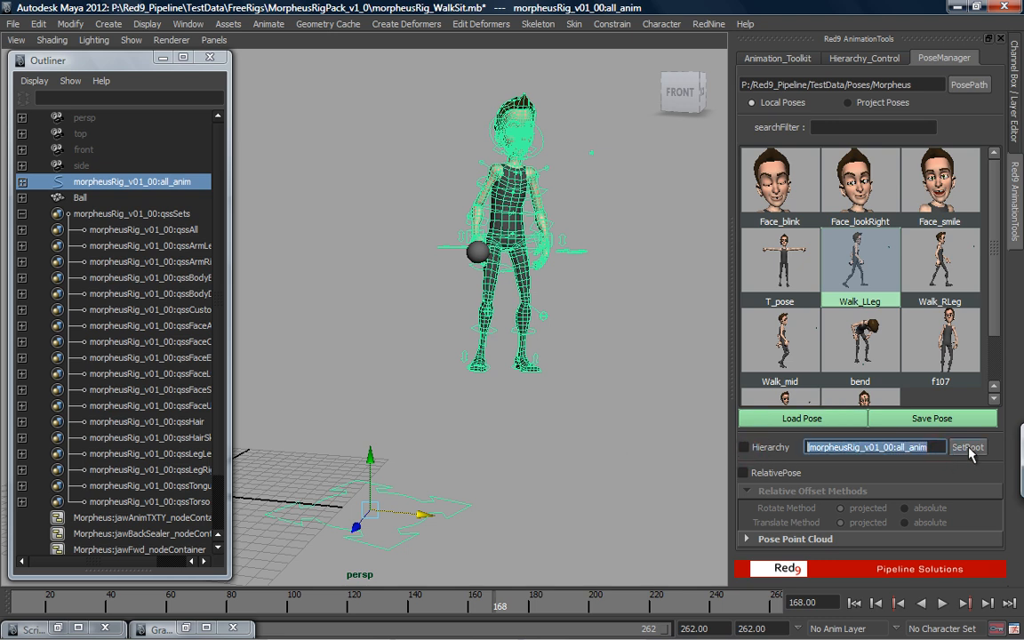
{"action": "left_click", "coordinate": [175, 232]}
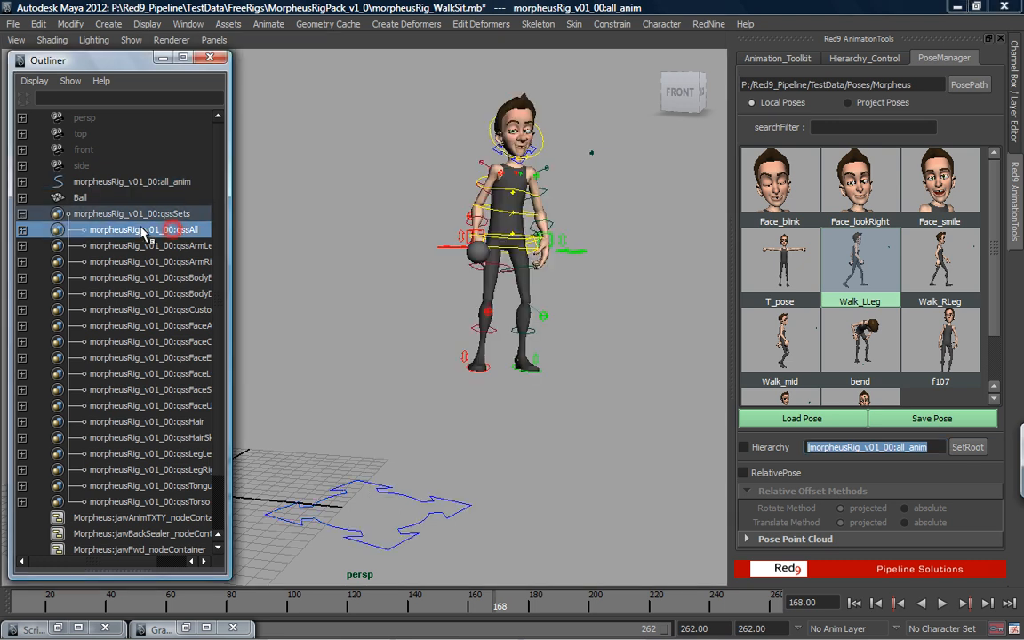
{"action": "left_click", "coordinate": [966, 449]}
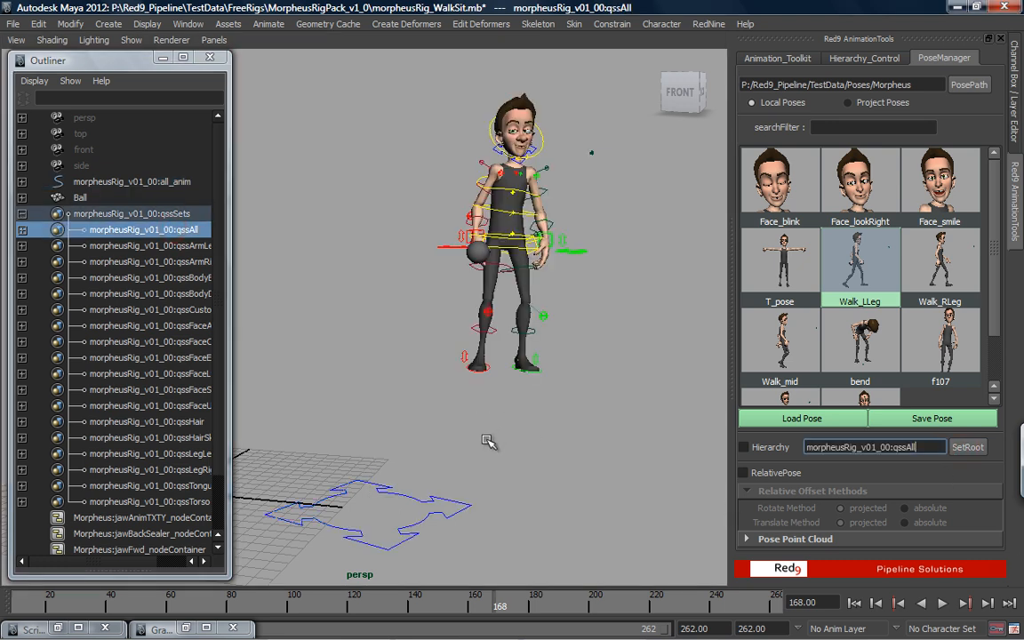
{"action": "left_click", "coordinate": [22, 230]}
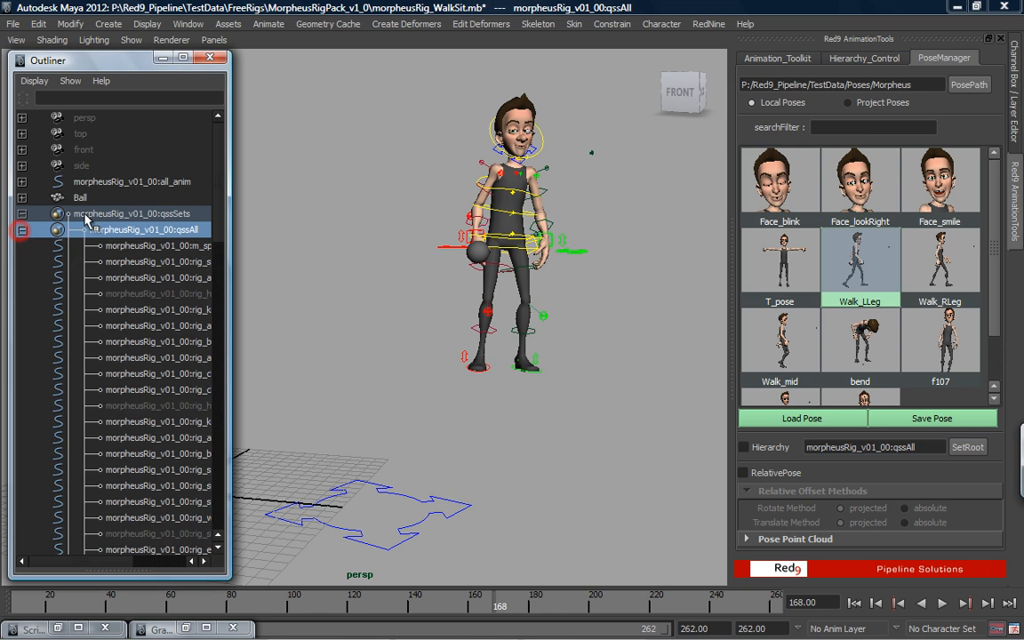
{"action": "left_click", "coordinate": [22, 230]}
Turn on Hierarchy and load the bend, f107 and sit poses onto the rig in turn
{"action": "left_click", "coordinate": [860, 351]}
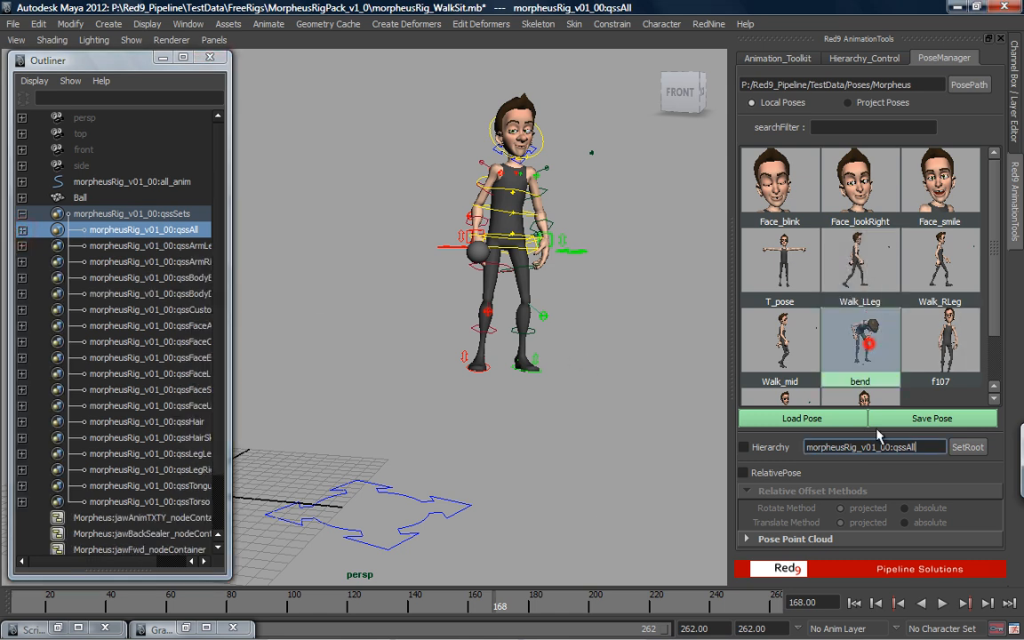
{"action": "left_click", "coordinate": [808, 419]}
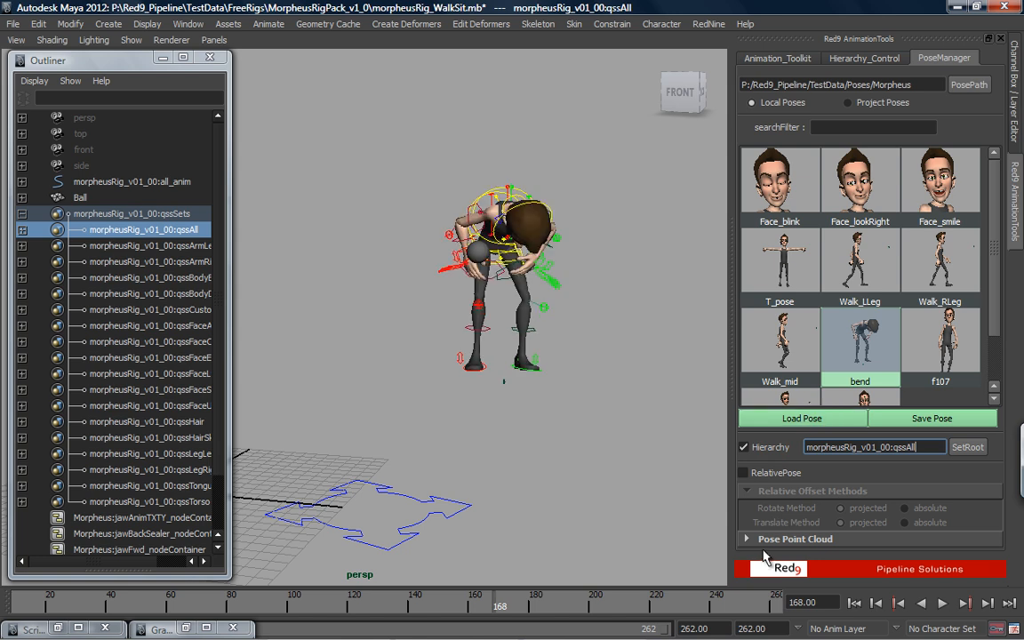
{"action": "left_click", "coordinate": [941, 342]}
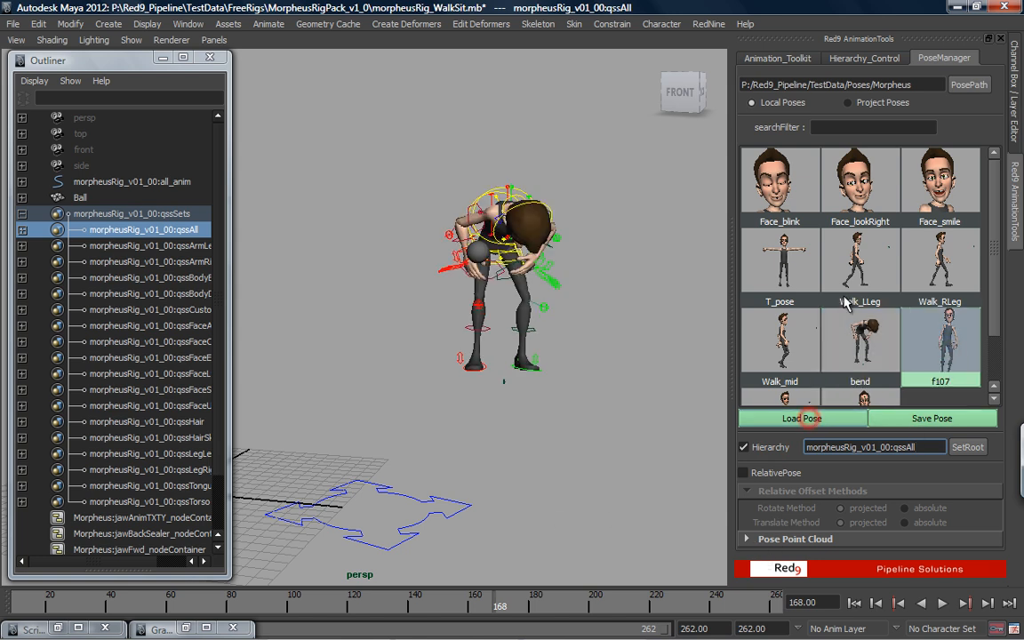
{"action": "scroll", "coordinate": [894, 223], "scroll_direction": "down", "scroll_amount": 2}
{"action": "left_click", "coordinate": [862, 349]}
{"action": "left_click", "coordinate": [820, 418]}
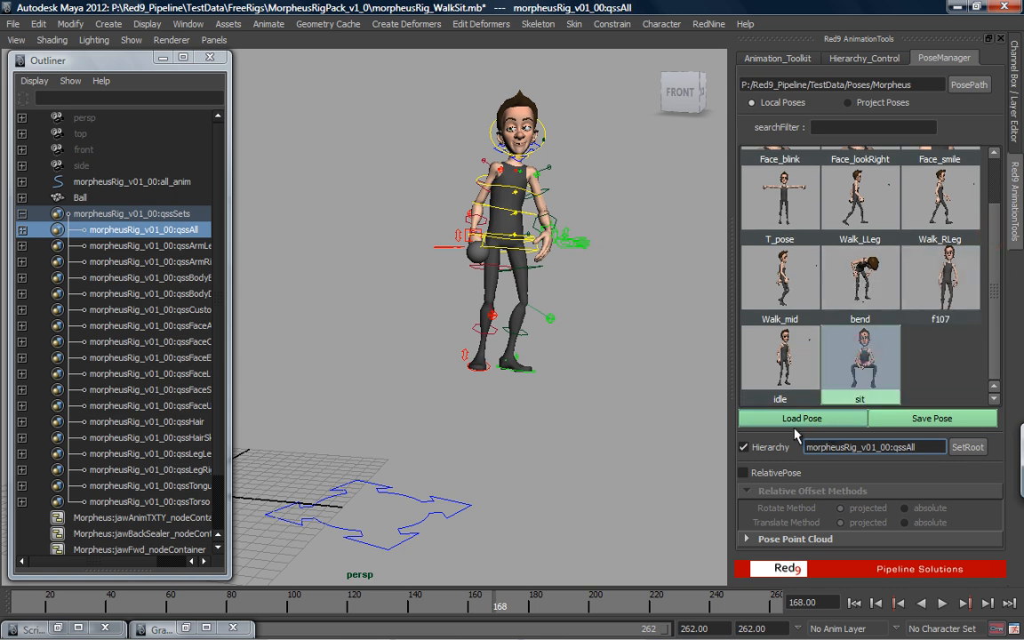
{"action": "left_click_drag", "start_coordinate": [496, 431], "coordinate": [514, 427], "text": "alt"}
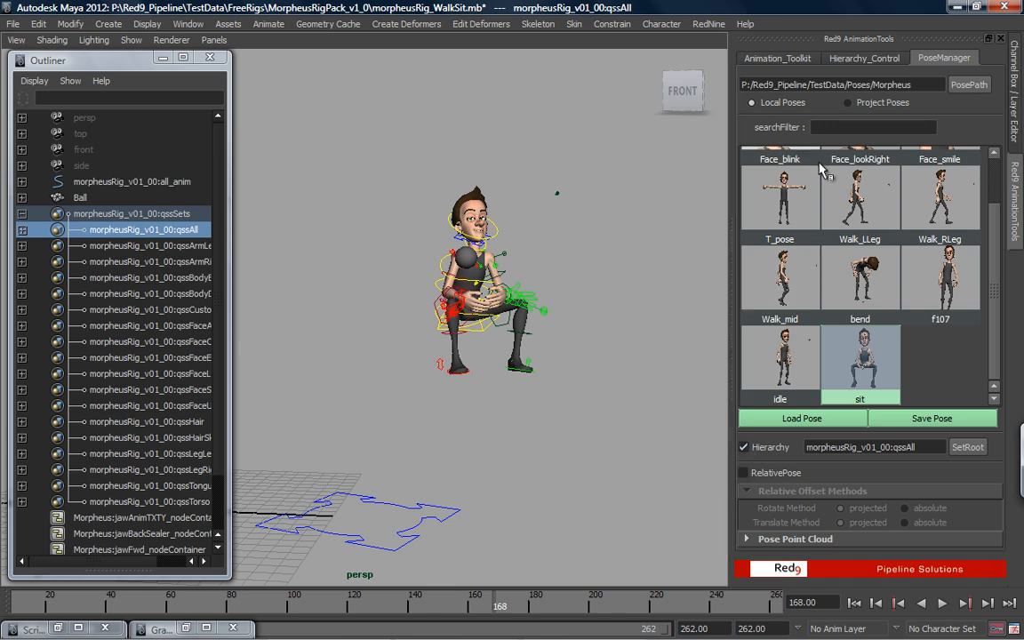
Turn off Hierarchy and load the sit and bend poses onto only the left and right arm IK controls
{"action": "left_click", "coordinate": [880, 288]}
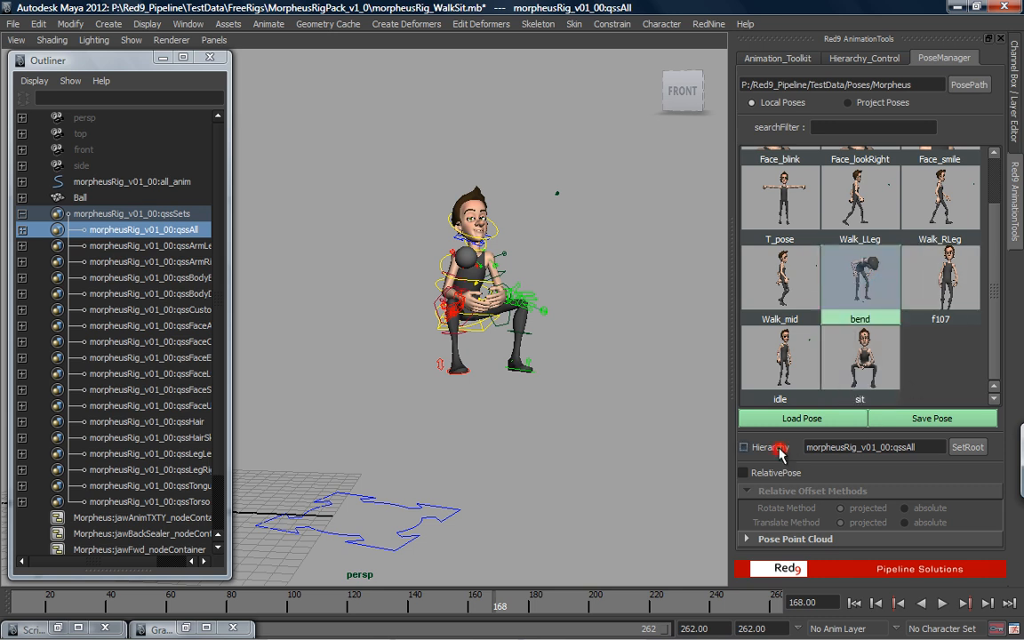
{"action": "left_click_drag", "start_coordinate": [423, 393], "coordinate": [454, 375], "text": "alt"}
{"action": "right_click_drag", "start_coordinate": [421, 412], "coordinate": [629, 295], "text": "alt"}
{"action": "left_click_drag", "start_coordinate": [508, 319], "coordinate": [578, 244], "text": "alt"}
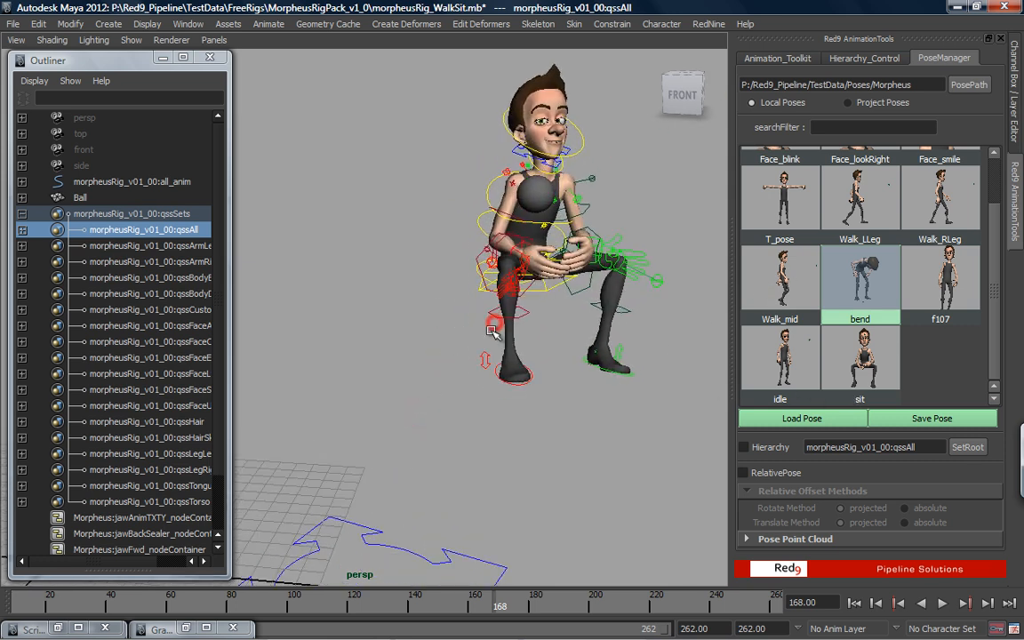
{"action": "left_click", "coordinate": [594, 236]}
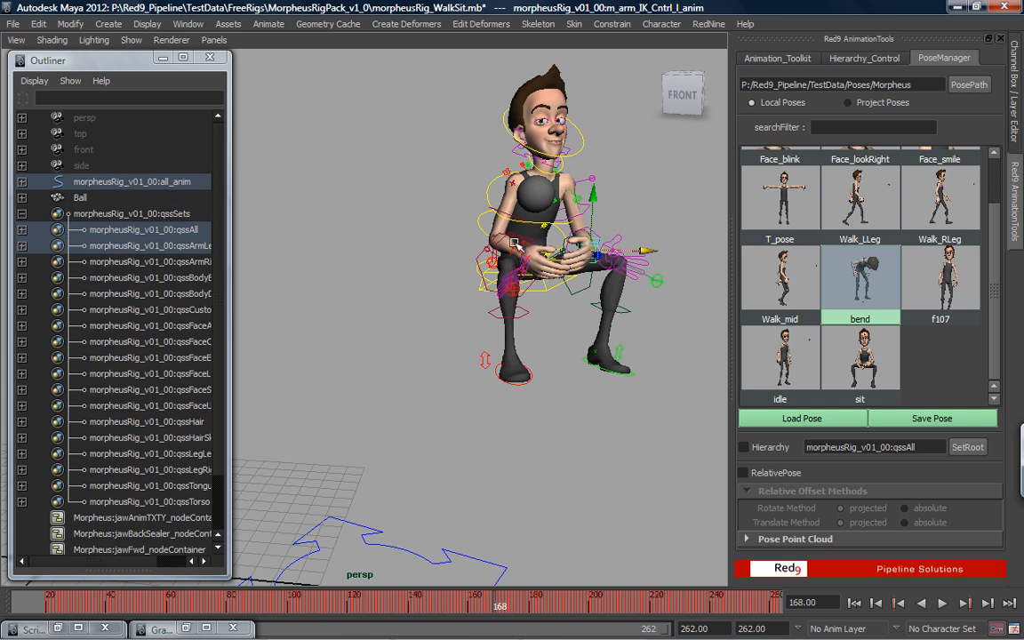
{"action": "left_click", "coordinate": [514, 242]}
{"action": "left_click", "coordinate": [861, 360]}
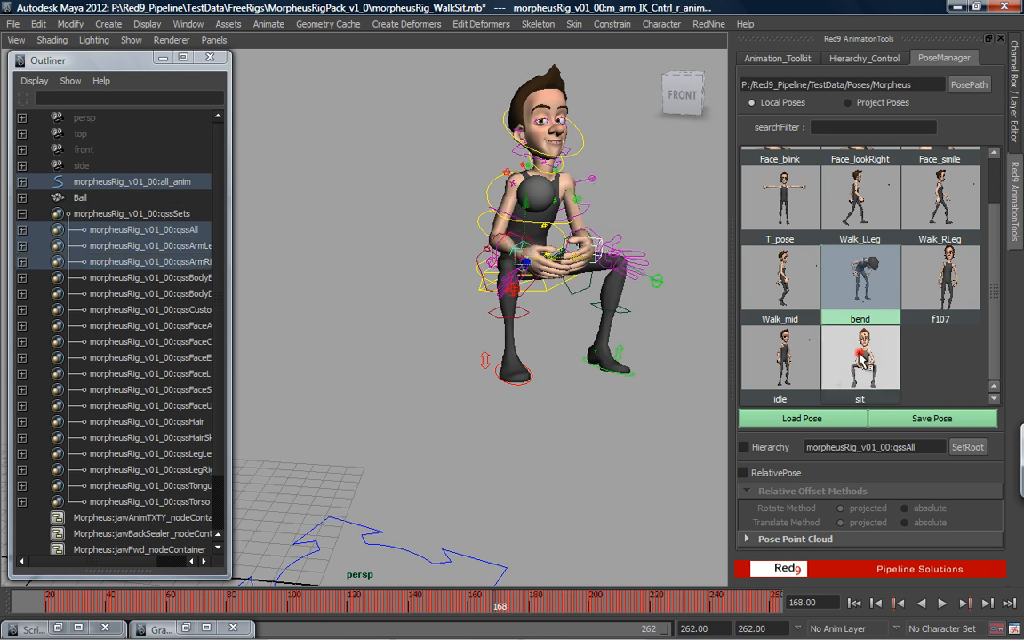
{"action": "left_click", "coordinate": [819, 422]}
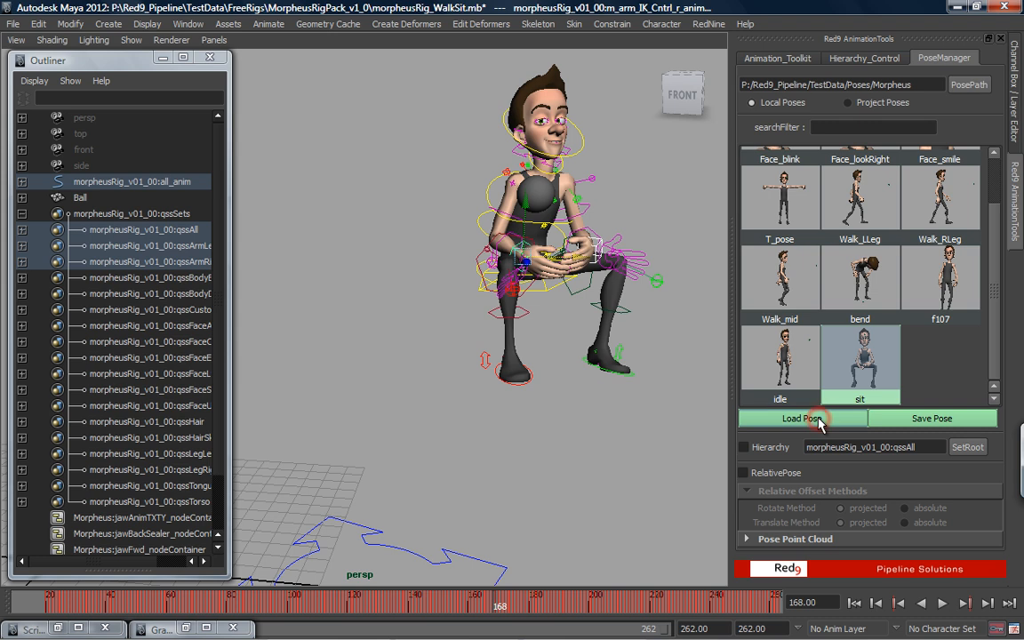
{"action": "left_click", "coordinate": [861, 294]}
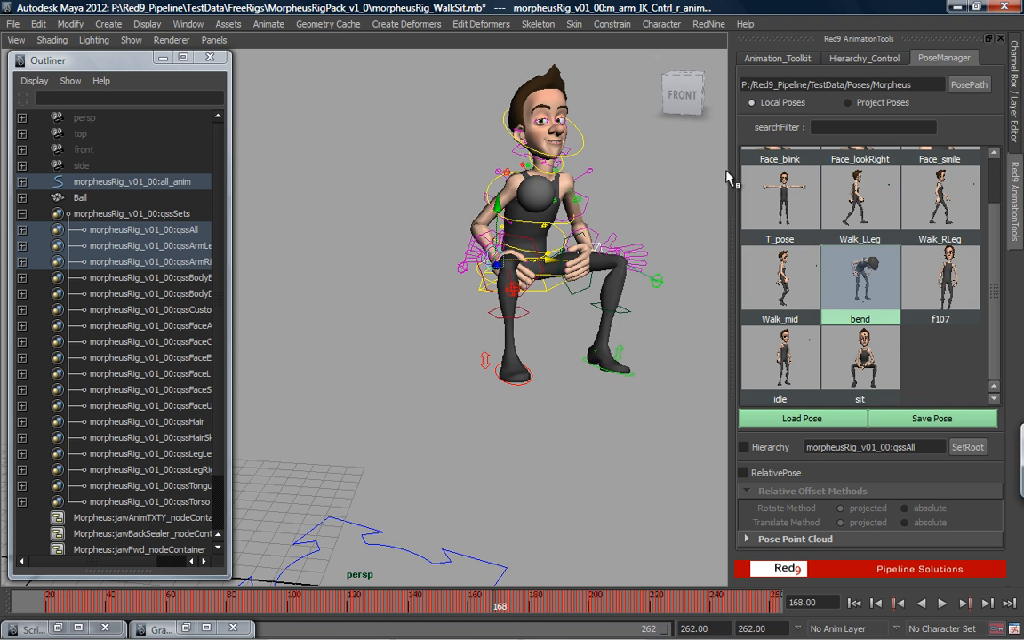
Turn Hierarchy back on and load the Walk_mid pose onto the whole rig
{"action": "left_click", "coordinate": [775, 475]}
{"action": "left_click", "coordinate": [777, 268]}
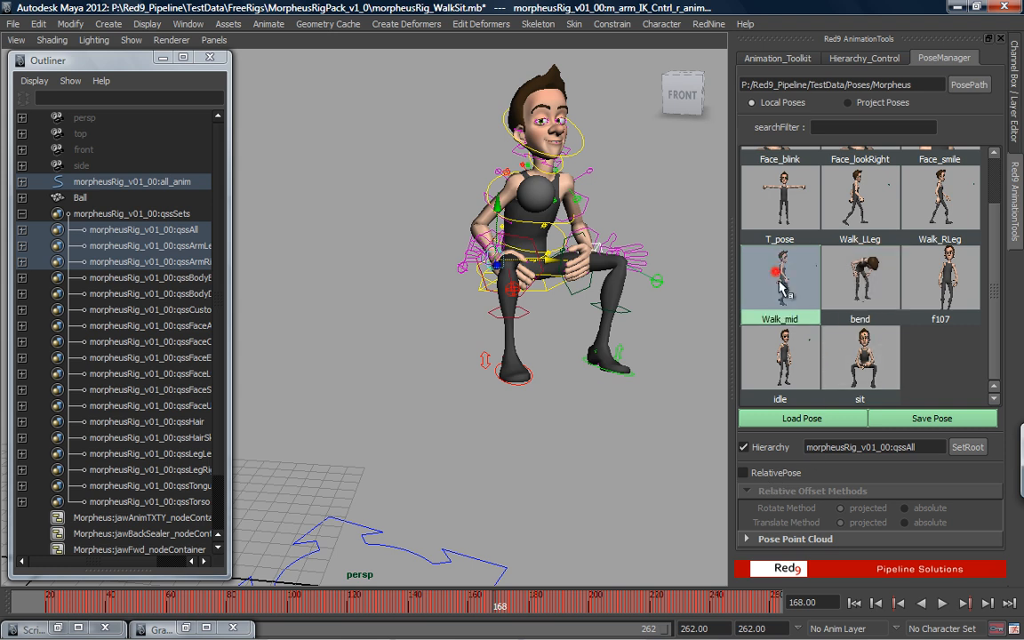
{"action": "left_click", "coordinate": [803, 419]}
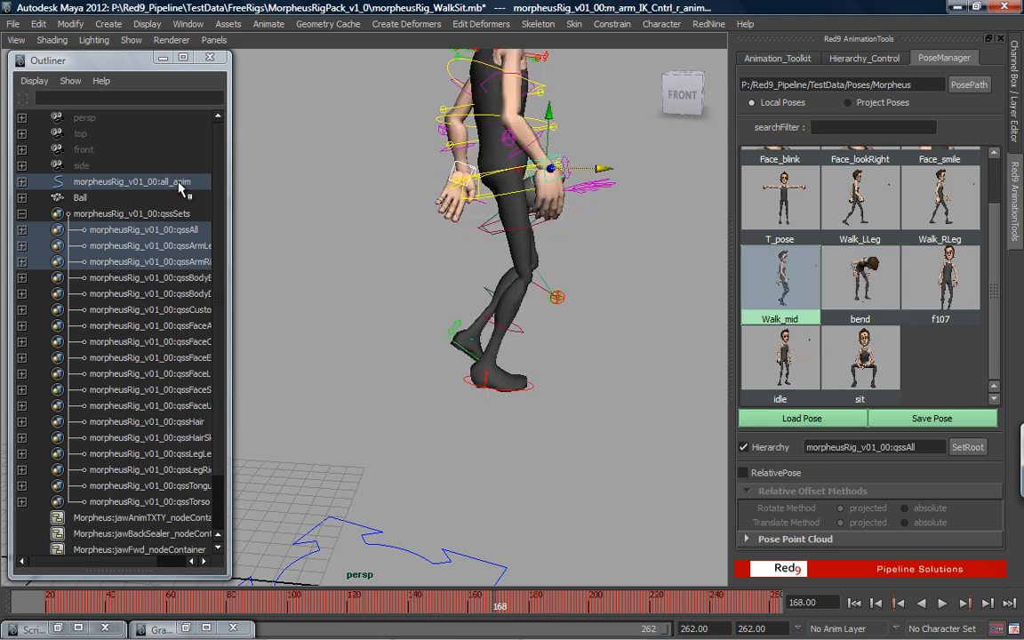
Minimize the Outliner, go to frame 34 of the animation, and load the Walk_LLeg pose onto the rig
{"action": "left_click", "coordinate": [162, 57]}
{"action": "left_click_drag", "start_coordinate": [539, 377], "coordinate": [528, 369], "text": "alt"}
{"action": "right_click_drag", "start_coordinate": [529, 368], "coordinate": [187, 411], "text": "alt"}
{"action": "left_click_drag", "start_coordinate": [129, 602], "coordinate": [49, 602]}
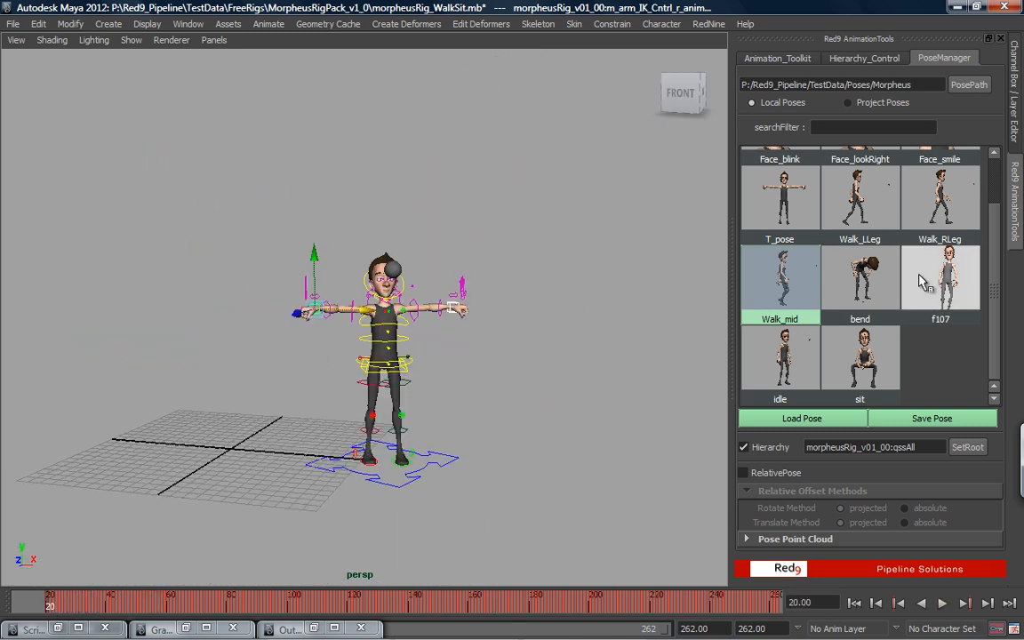
{"action": "scroll", "coordinate": [942, 285], "scroll_direction": "up", "scroll_amount": 2}
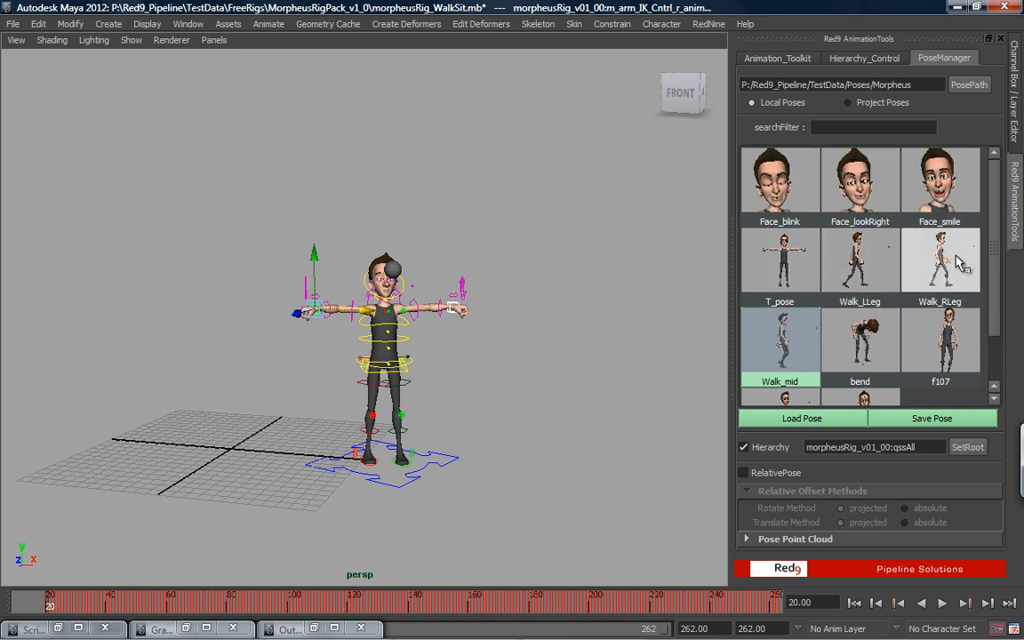
{"action": "left_click", "coordinate": [867, 258]}
{"action": "left_click_drag", "start_coordinate": [33, 614], "coordinate": [92, 606]}
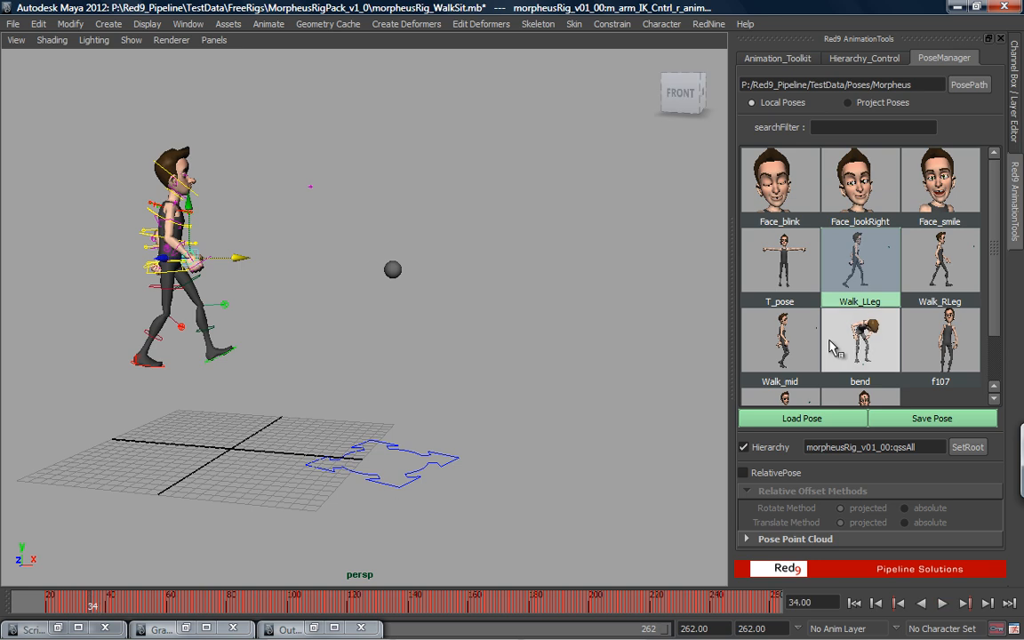
{"action": "left_click", "coordinate": [816, 419]}
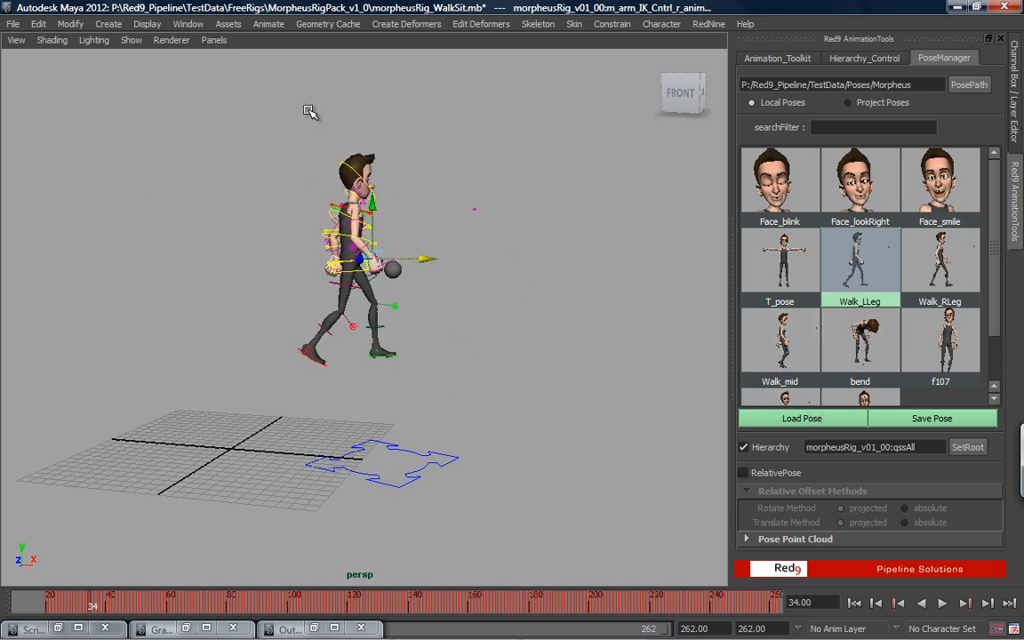
Load the Walk_LLeg pose onto the rig at frame 87 and again at frame 39
{"action": "mouse_move", "coordinate": [94, 609]}
{"action": "left_mouse_down"}
{"action": "mouse_move", "coordinate": [195, 606]}
{"action": "mouse_move", "coordinate": [253, 591]}
{"action": "left_mouse_up"}
{"action": "left_click", "coordinate": [793, 420]}
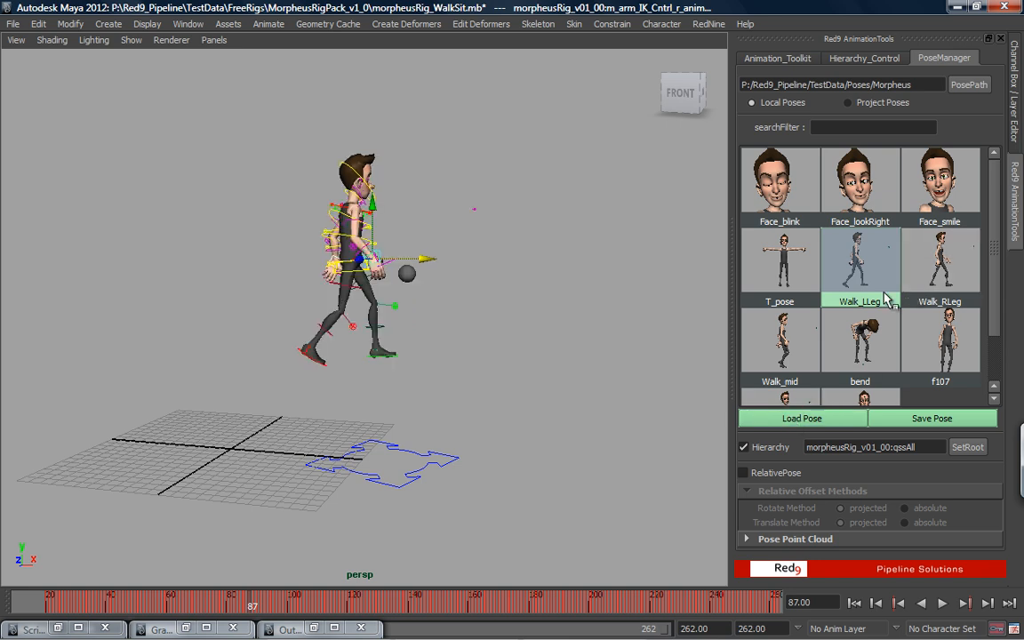
{"action": "left_click_drag", "start_coordinate": [129, 607], "coordinate": [106, 613]}
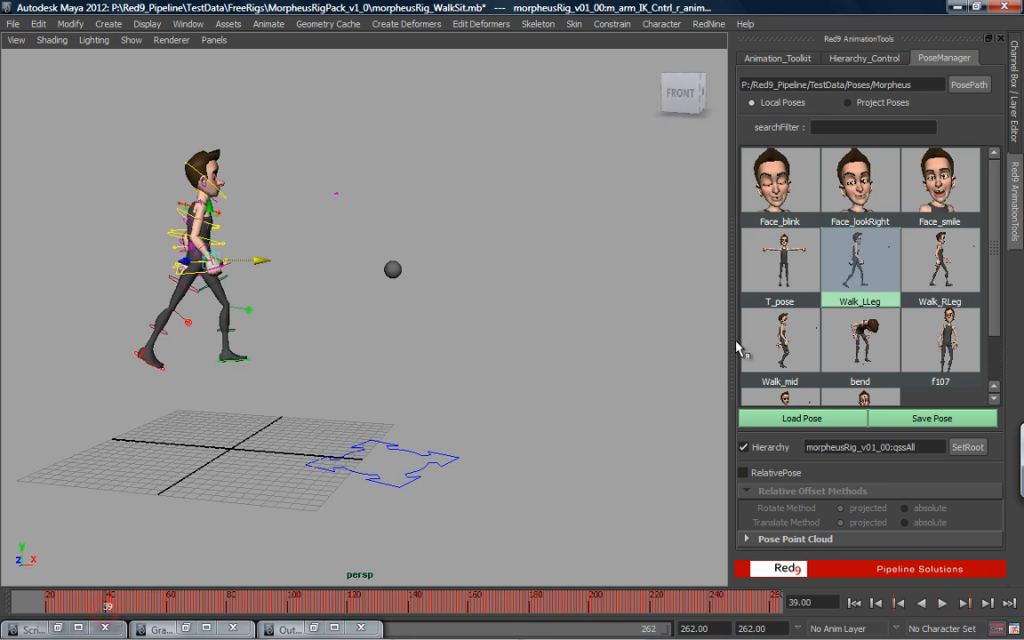
{"action": "left_click", "coordinate": [805, 420]}
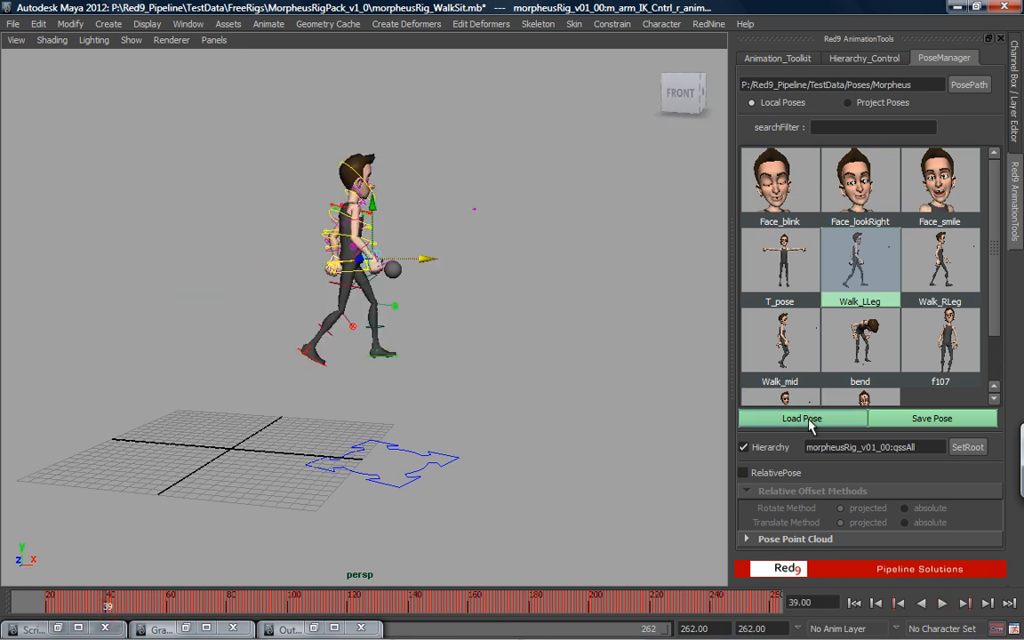
Turn on RelativePose, go to frame 23, and try loading the Walk_LLeg pose relative to the right leg IK control
{"action": "left_click", "coordinate": [764, 473]}
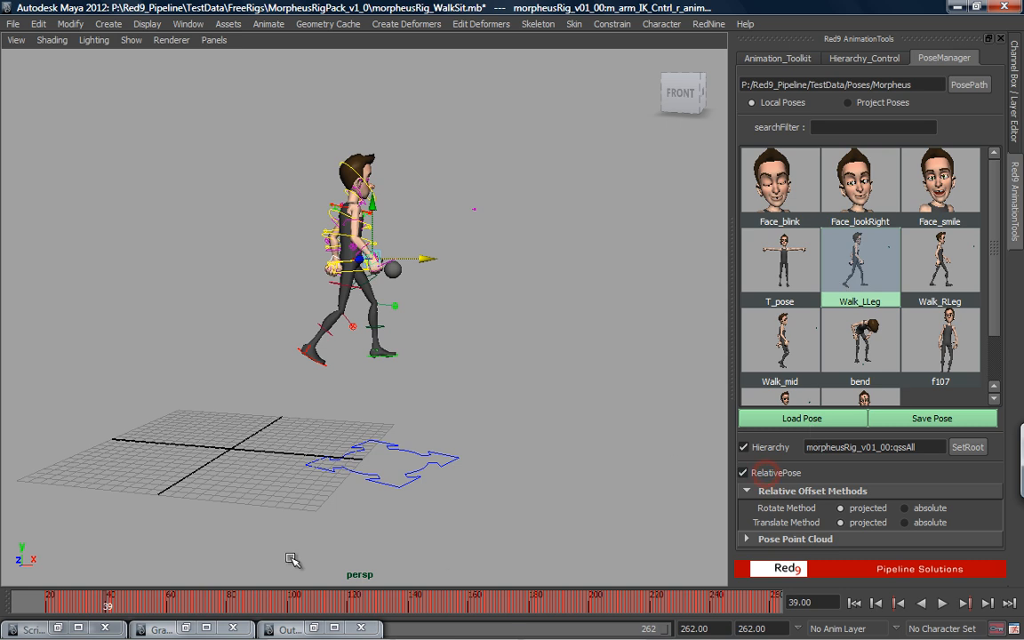
{"action": "left_click_drag", "start_coordinate": [111, 604], "coordinate": [57, 609]}
{"action": "left_click", "coordinate": [166, 359]}
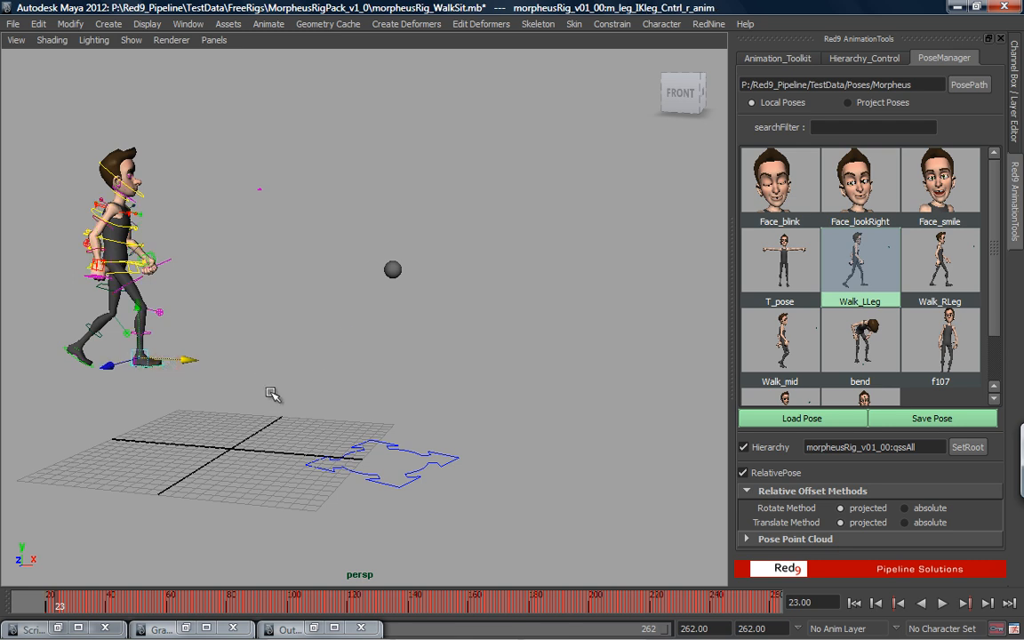
{"action": "middle_click_drag", "start_coordinate": [316, 377], "coordinate": [461, 378], "text": "alt"}
{"action": "right_click_drag", "start_coordinate": [461, 378], "coordinate": [562, 425], "text": "alt"}
{"action": "left_click_drag", "start_coordinate": [563, 424], "coordinate": [569, 422], "text": "alt"}
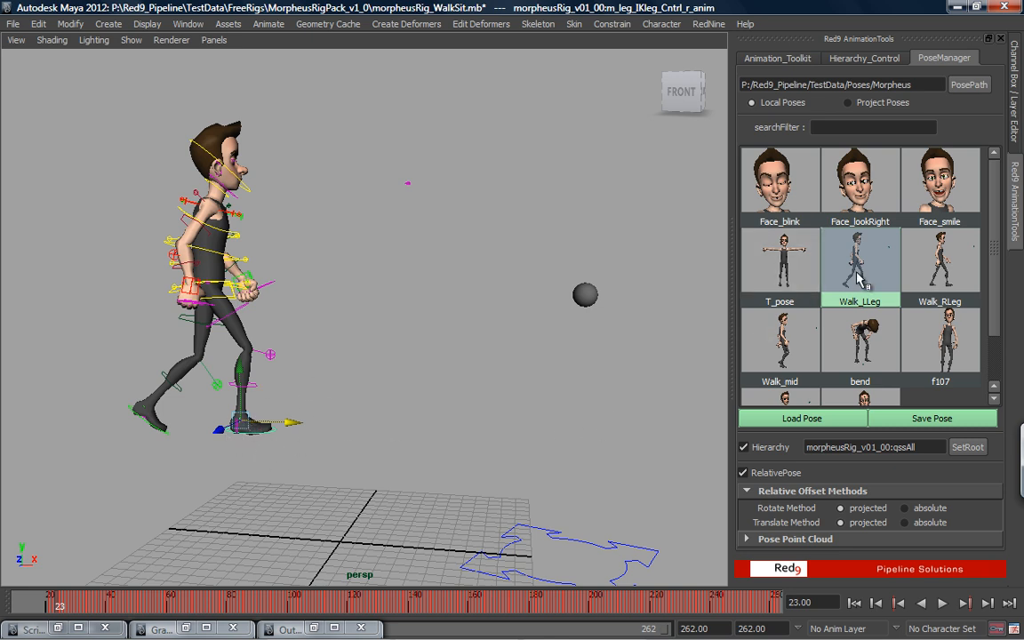
{"action": "left_click", "coordinate": [813, 418]}
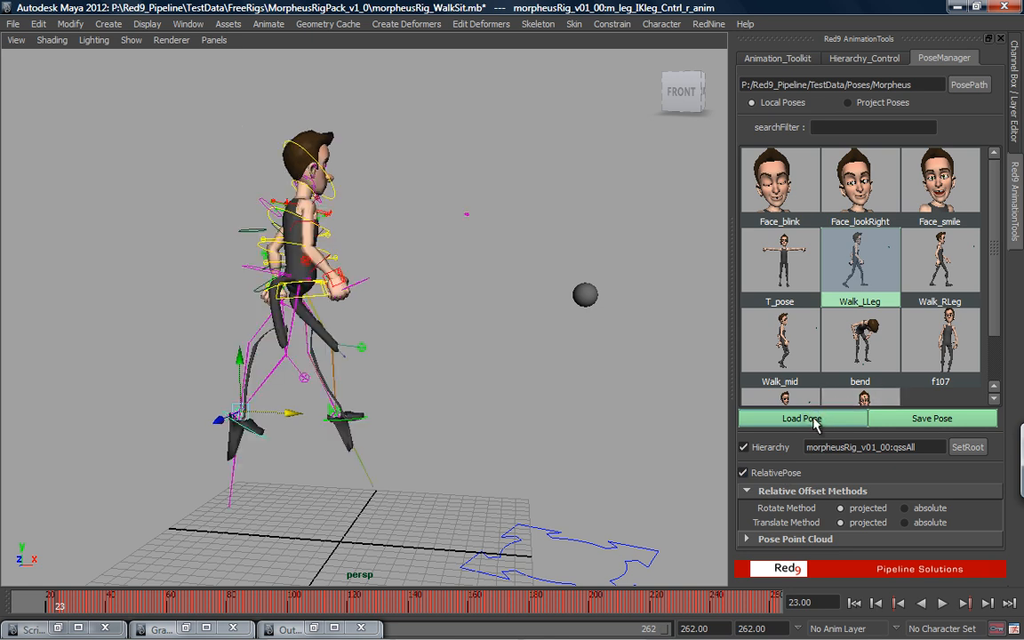
{"action": "left_click", "coordinate": [812, 419]}
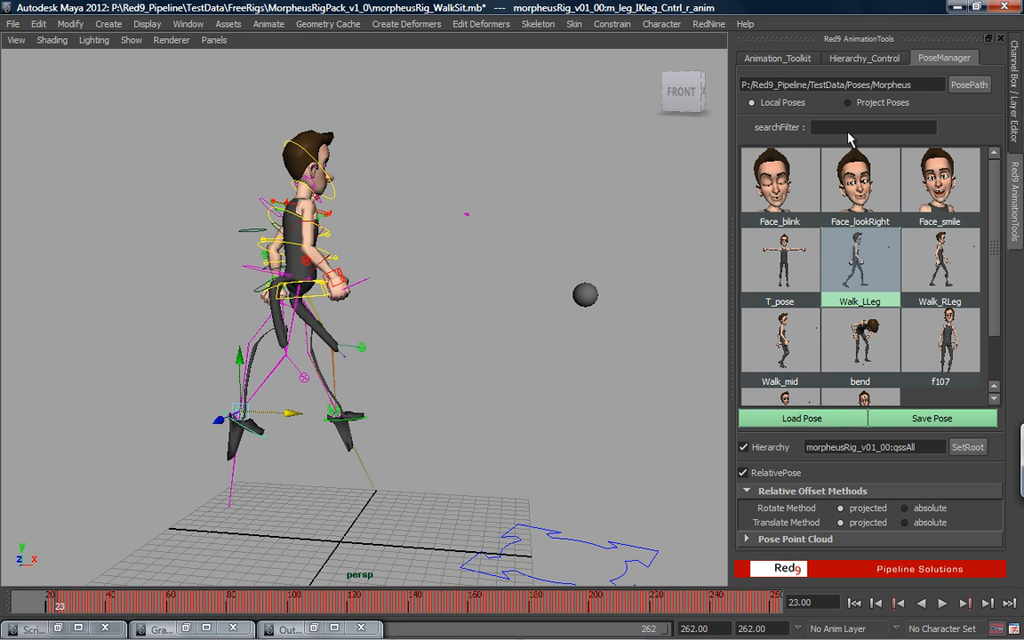
Reapply the MorpheusRig.cfg hierarchy filter preset and load the Walk_LLeg pose at frame 23 with RelativePose off
{"action": "left_click", "coordinate": [867, 58]}
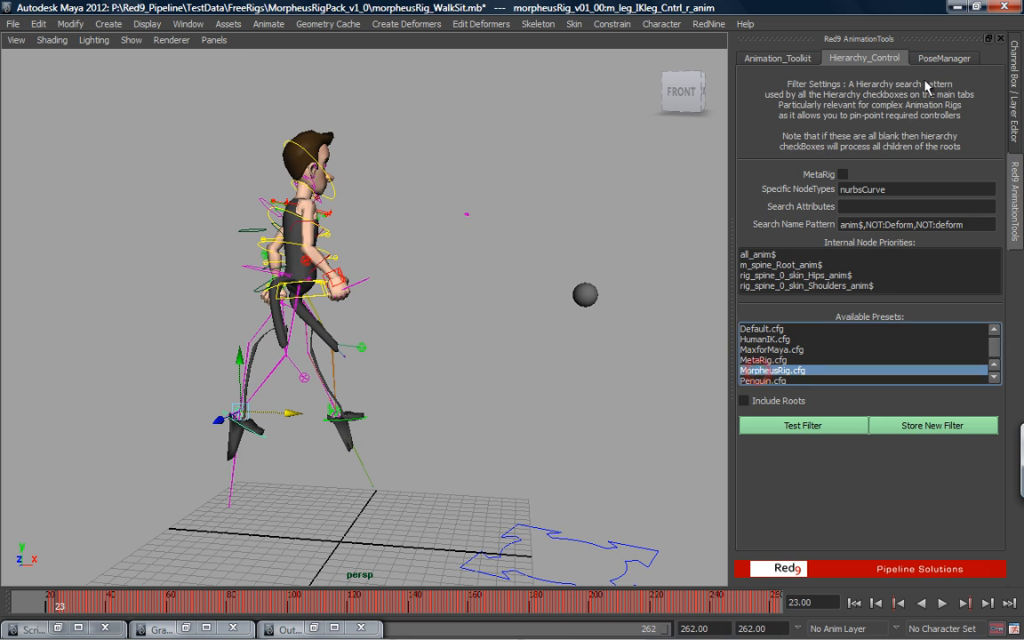
{"action": "left_click", "coordinate": [944, 58]}
{"action": "left_click", "coordinate": [865, 277]}
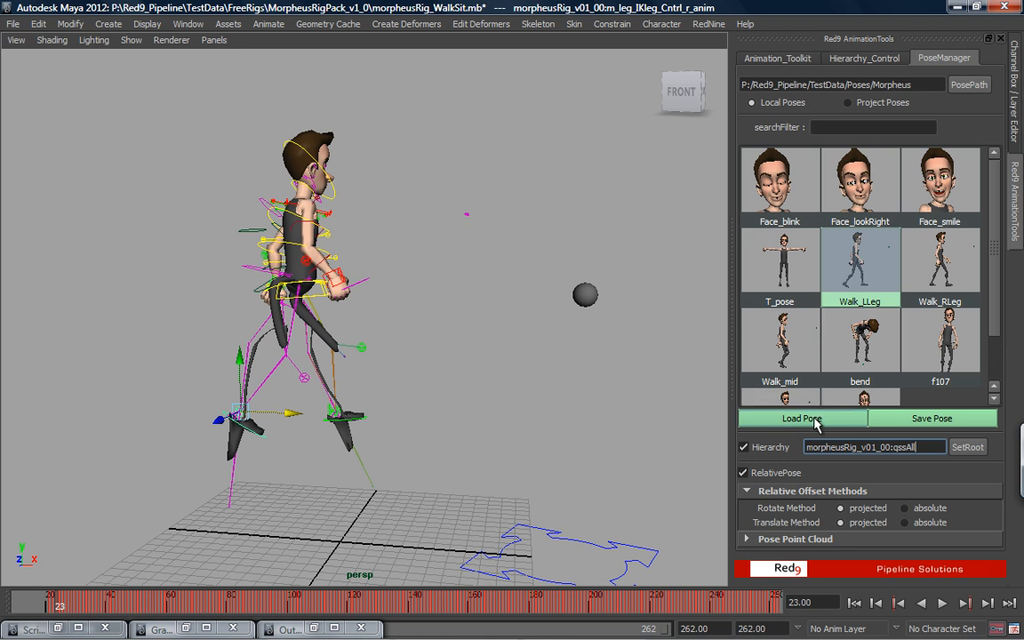
{"action": "left_click", "coordinate": [745, 472]}
{"action": "left_click", "coordinate": [795, 419]}
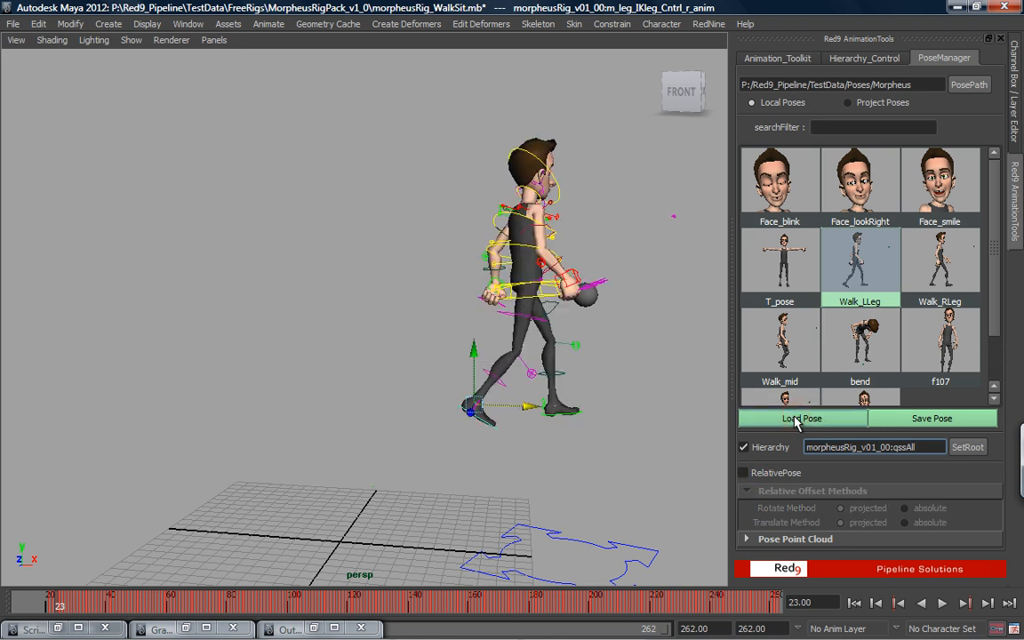
Go to frame 31, select the right leg IK control, and turn RelativePose on for the Walk_LLeg pose
{"action": "left_click_drag", "start_coordinate": [331, 606], "coordinate": [83, 607]}
{"action": "left_click", "coordinate": [270, 436]}
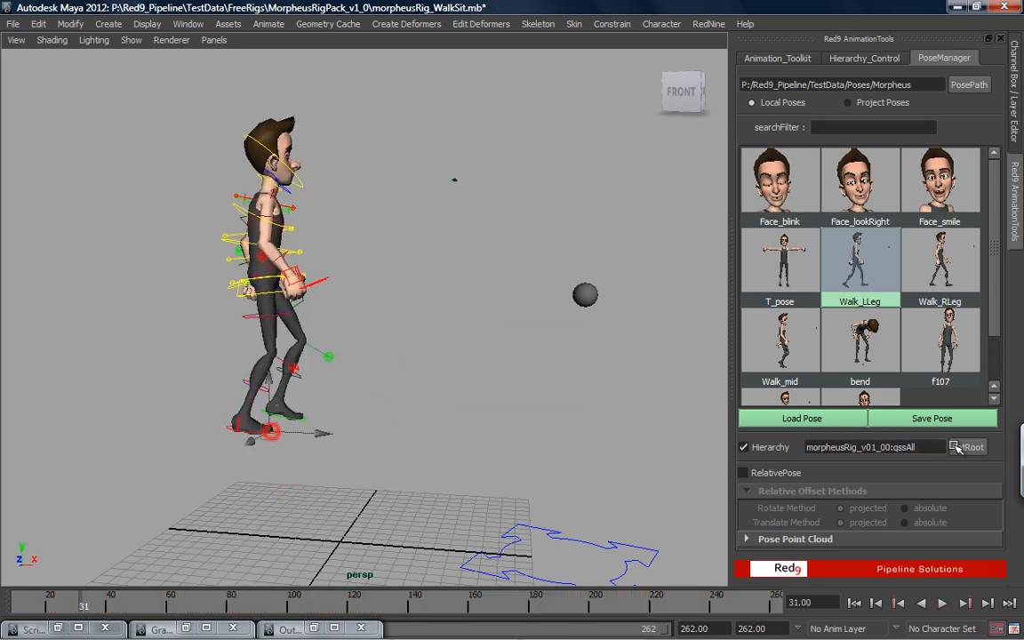
{"action": "left_click", "coordinate": [330, 480]}
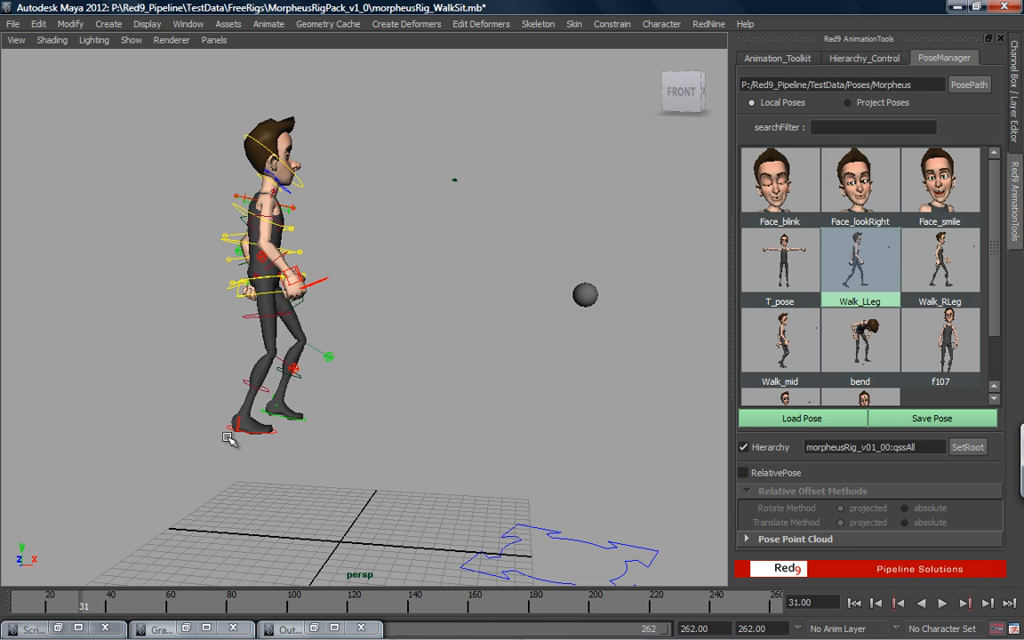
{"action": "left_click", "coordinate": [223, 433]}
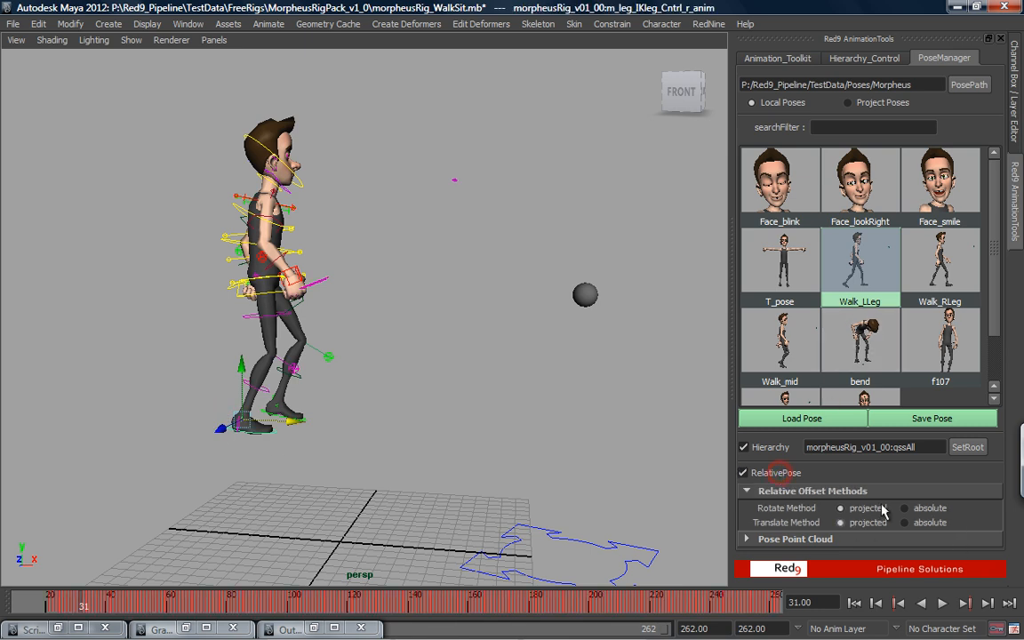
{"action": "left_click", "coordinate": [860, 271]}
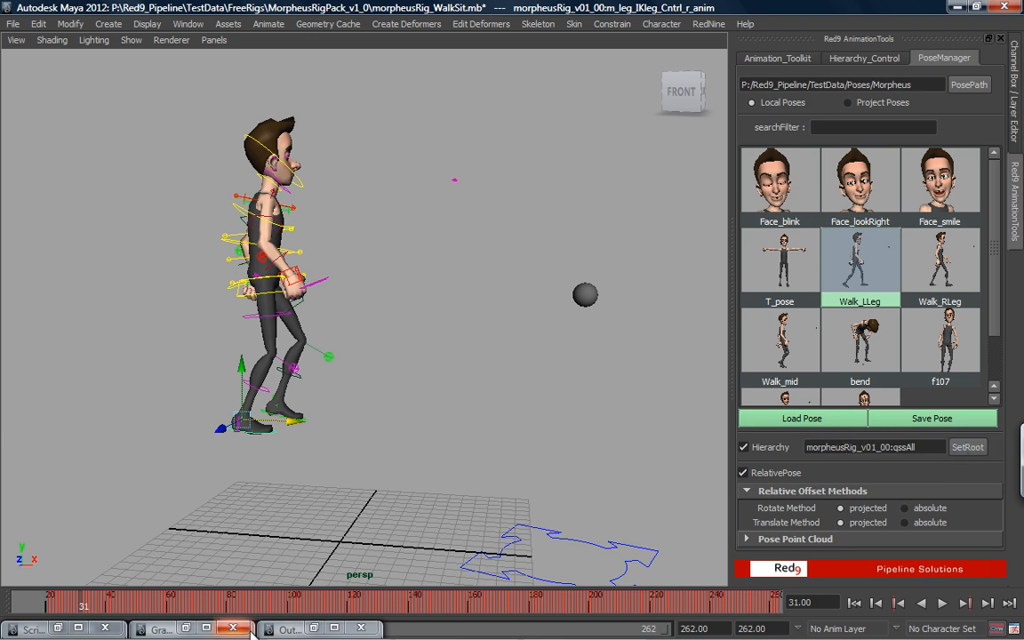
Review the hierarchy filter's internal node priorities and set the rig's all_anim control as the PoseManager hierarchy root
{"action": "left_click", "coordinate": [313, 629]}
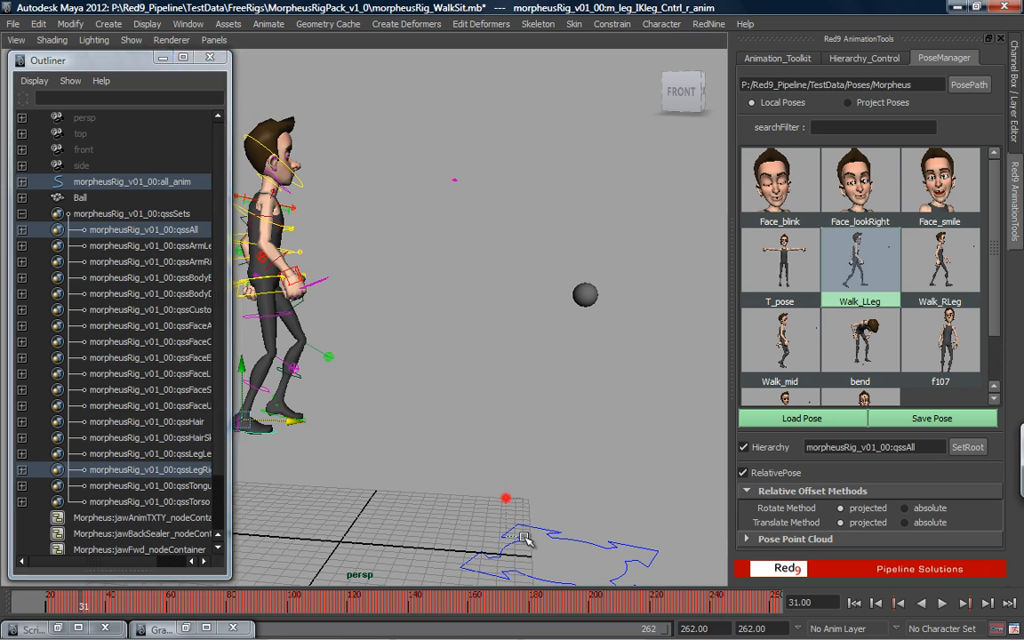
{"action": "left_click", "coordinate": [525, 538]}
{"action": "left_click", "coordinate": [865, 58]}
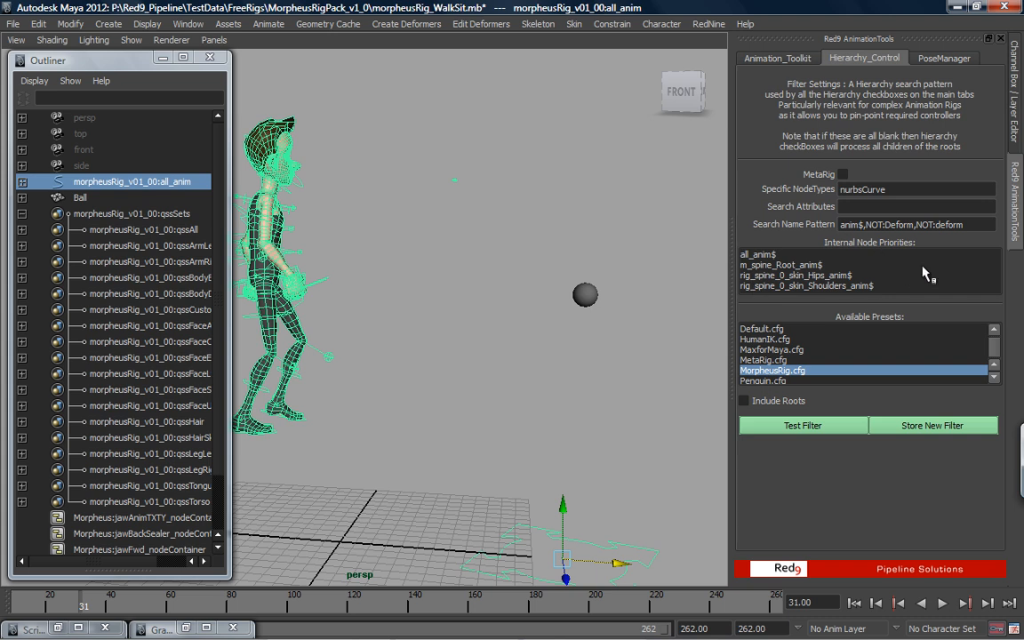
{"action": "left_click", "coordinate": [923, 267]}
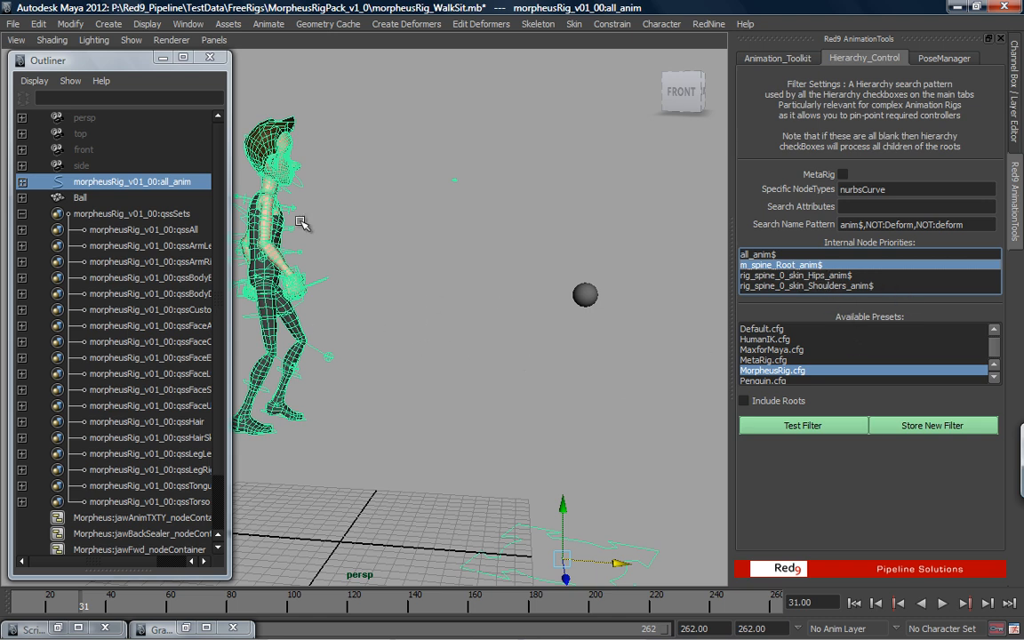
{"action": "left_click", "coordinate": [163, 58]}
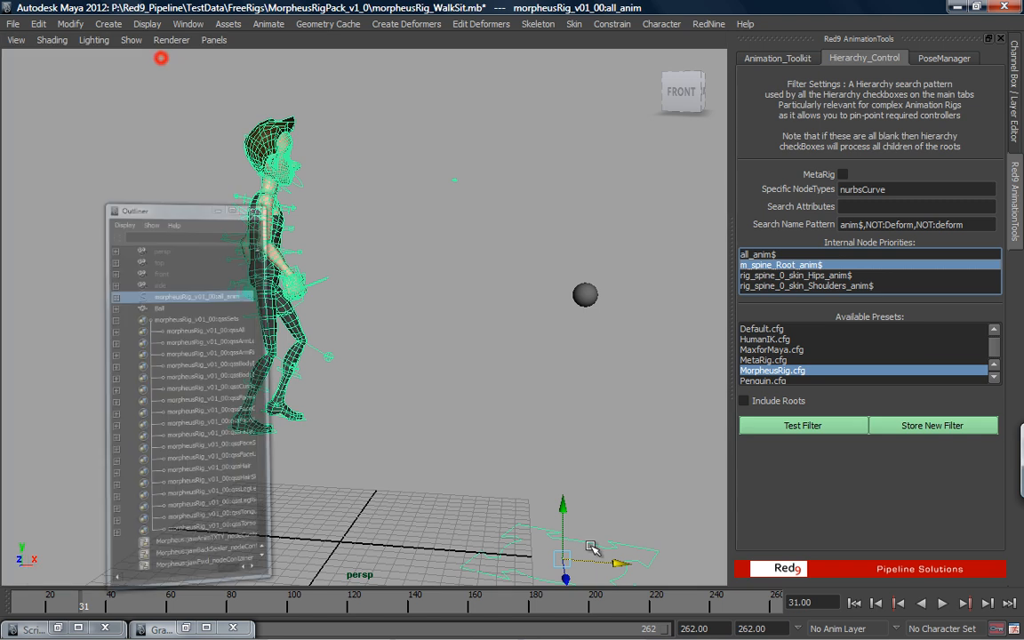
{"action": "left_click", "coordinate": [944, 59]}
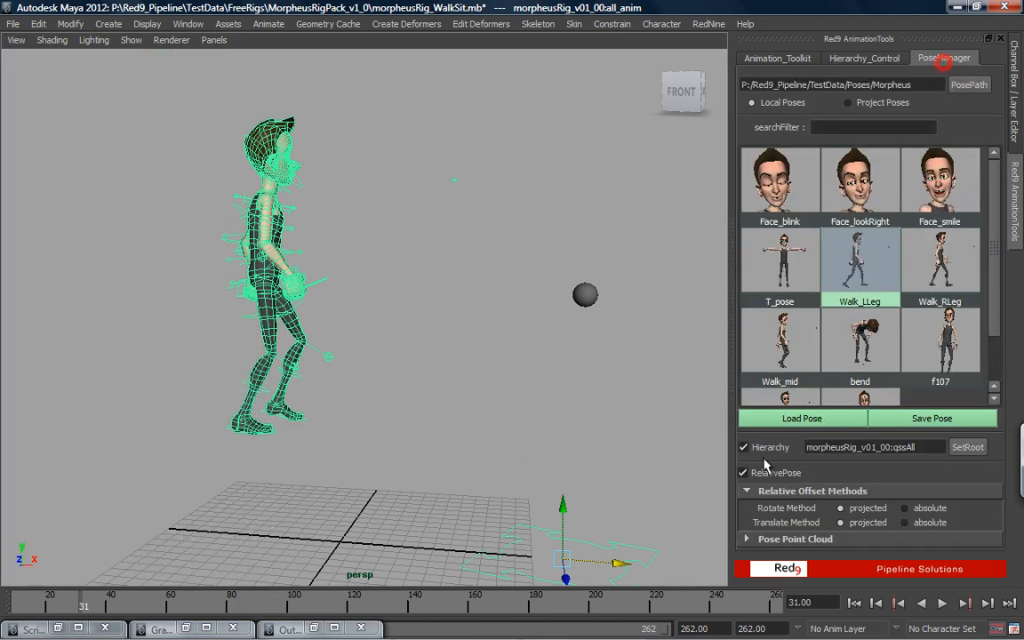
{"action": "left_click", "coordinate": [967, 447]}
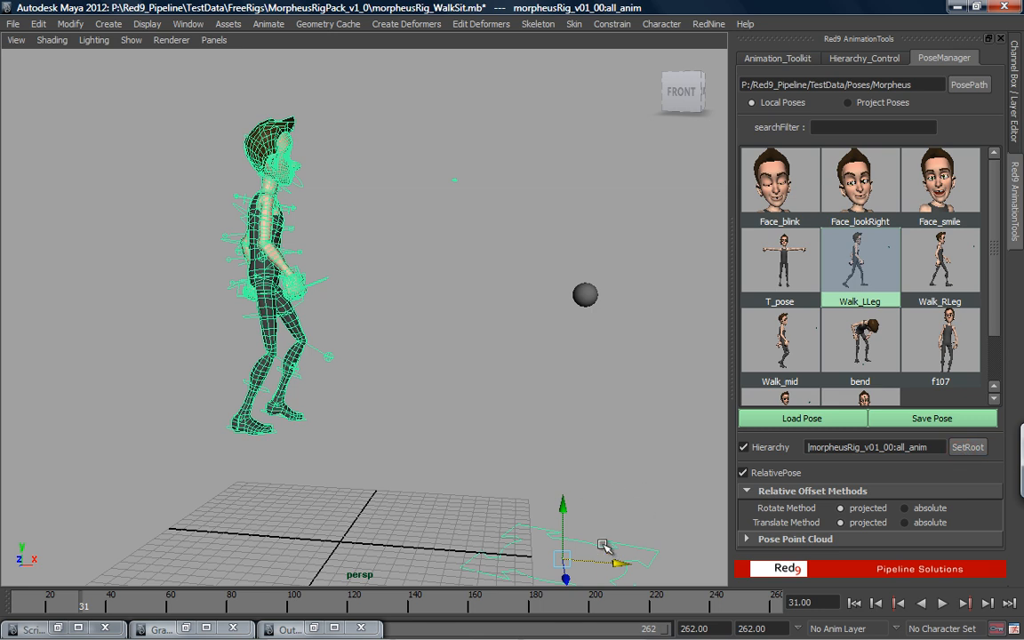
Go to frame 27 and load the Walk_LLeg pose relative to the right leg IK control
{"action": "left_click_drag", "start_coordinate": [100, 606], "coordinate": [73, 597]}
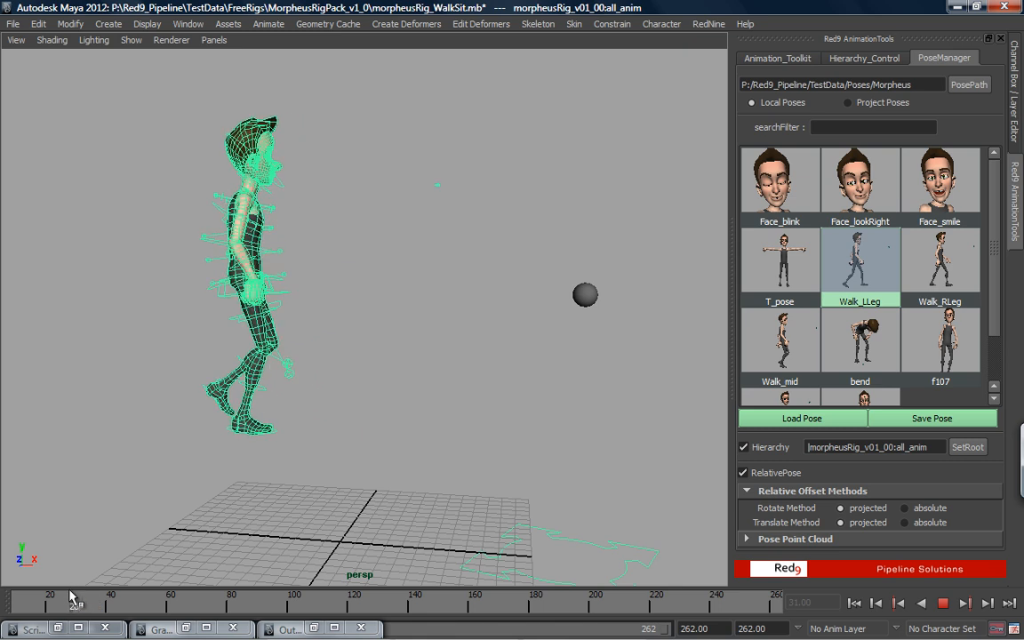
{"action": "left_click", "coordinate": [300, 503]}
{"action": "left_click", "coordinate": [224, 426]}
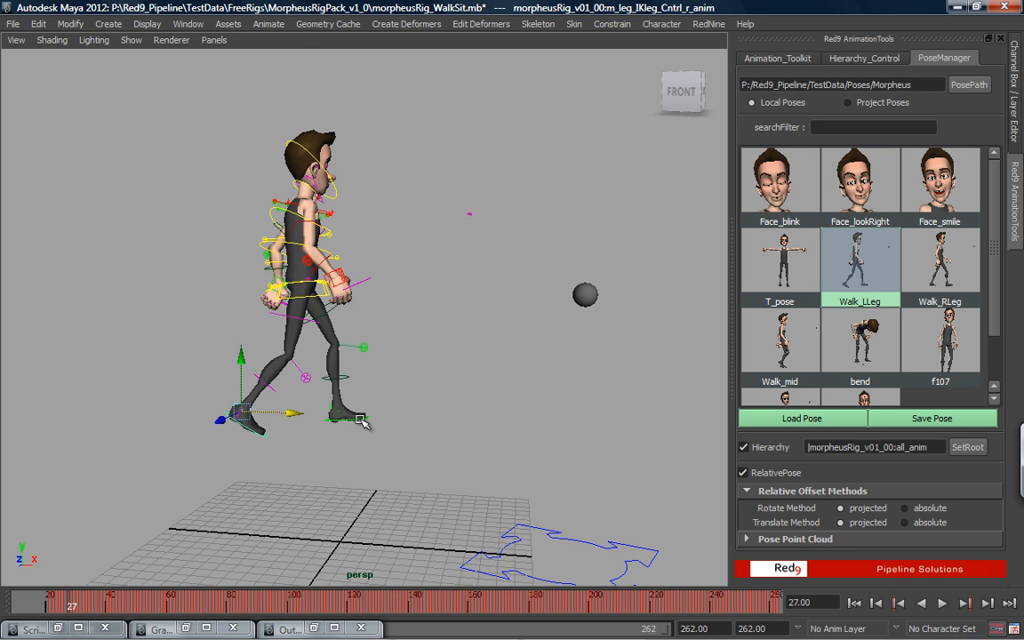
Go to frame 24, turn off RelativePose, and load the Walk_LLeg pose at its stored position
{"action": "key", "text": "alt+v"}
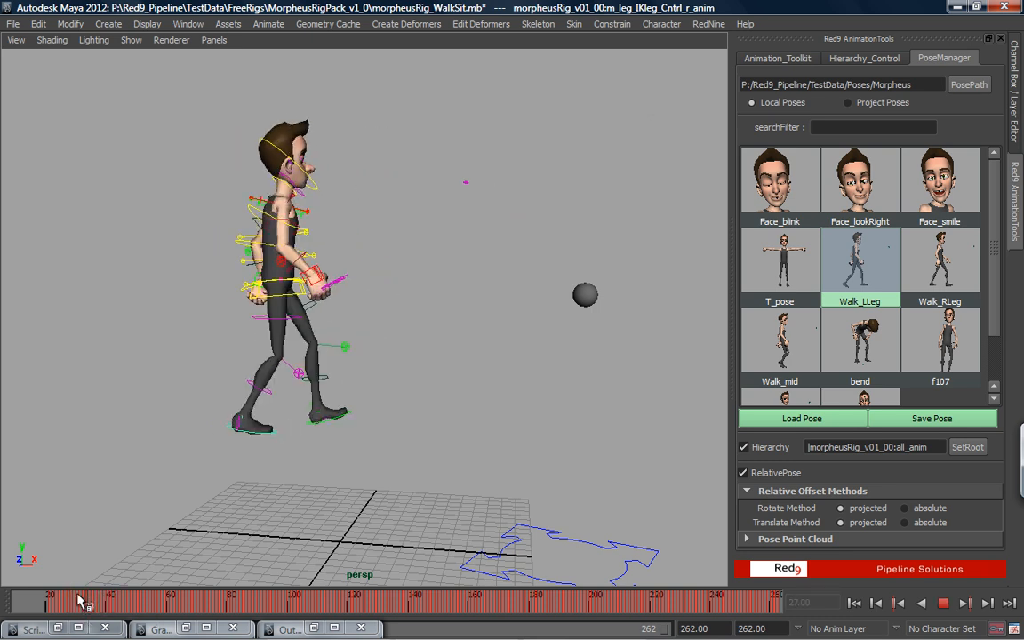
{"action": "key", "text": "alt+v"}
{"action": "left_click", "coordinate": [744, 473]}
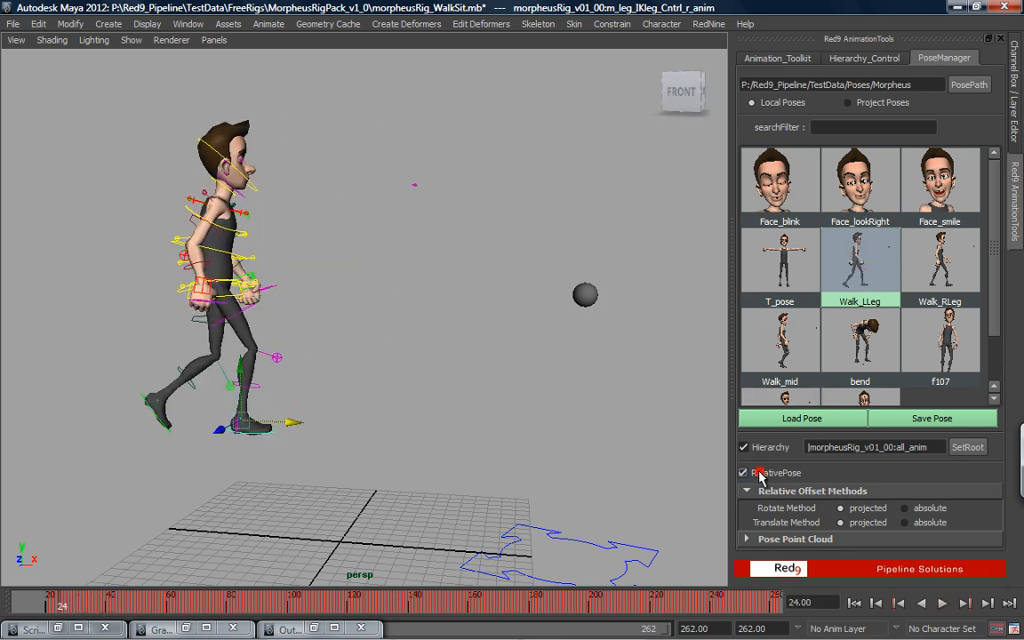
{"action": "left_click", "coordinate": [806, 423]}
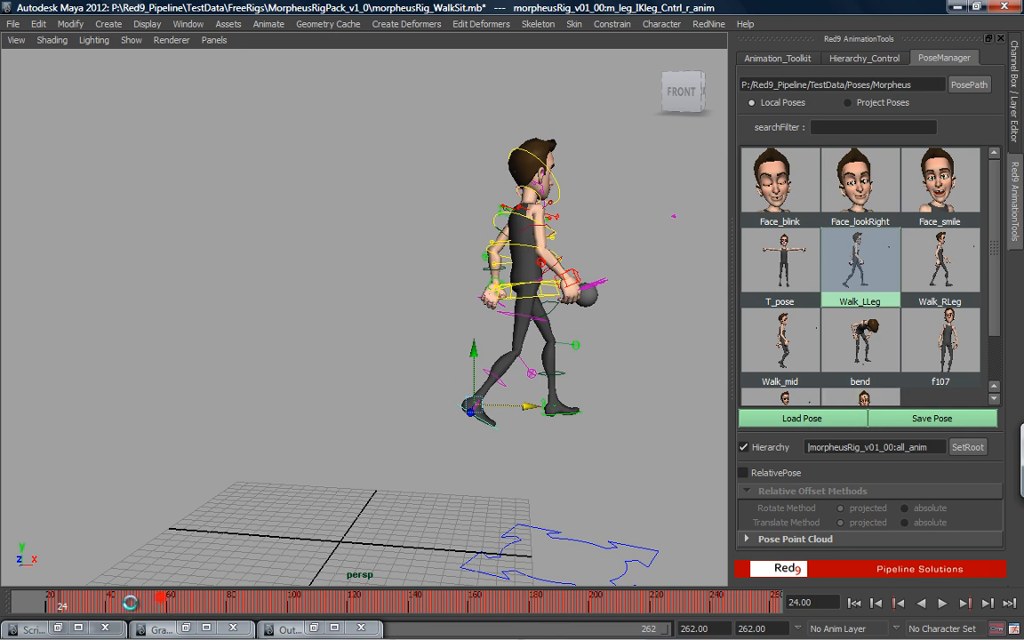
Go to frame 28, turn on RelativePose, and load the Walk_LLeg pose relative to the right leg IK control
{"action": "key", "text": "alt+v"}
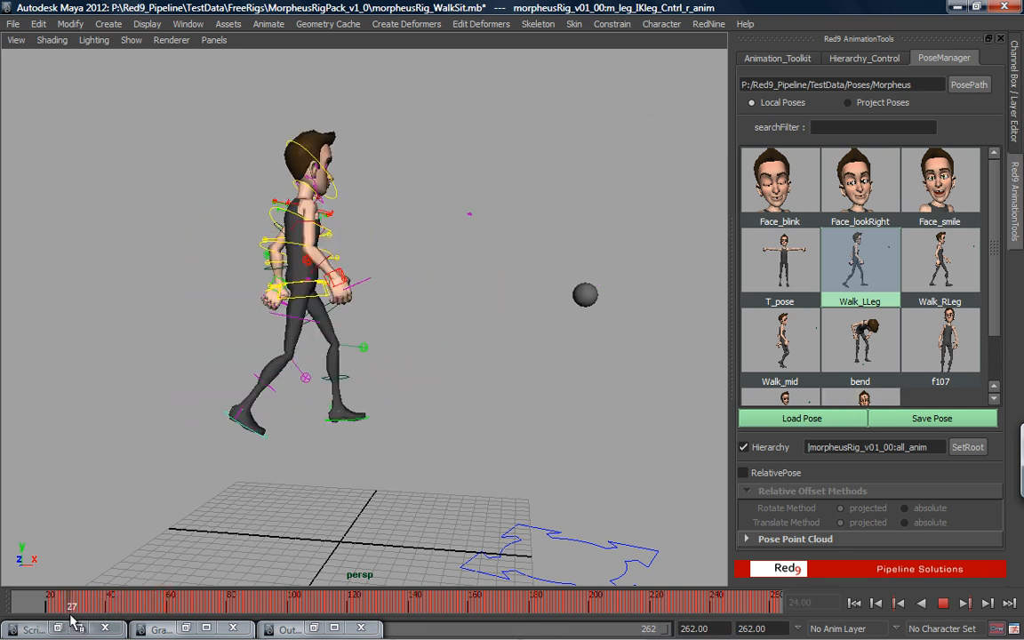
{"action": "left_click", "coordinate": [73, 603]}
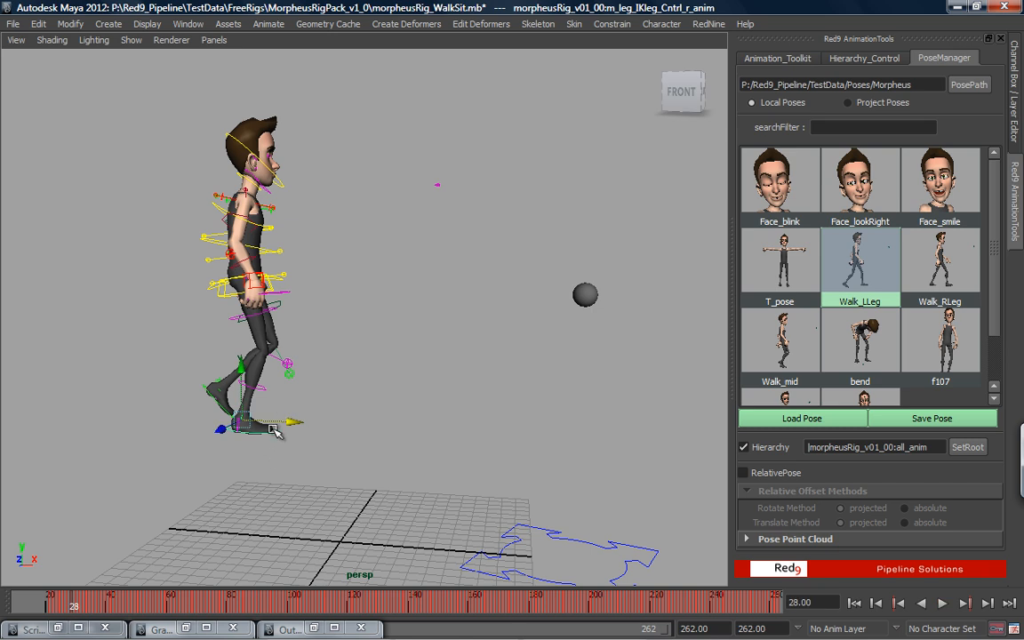
{"action": "left_click", "coordinate": [743, 472]}
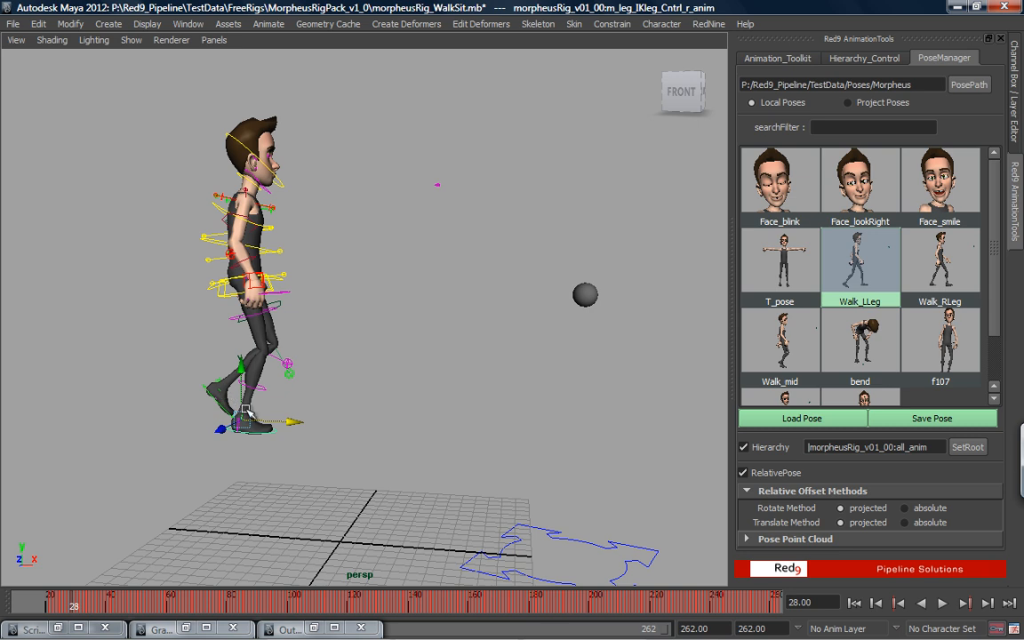
{"action": "left_click", "coordinate": [782, 424]}
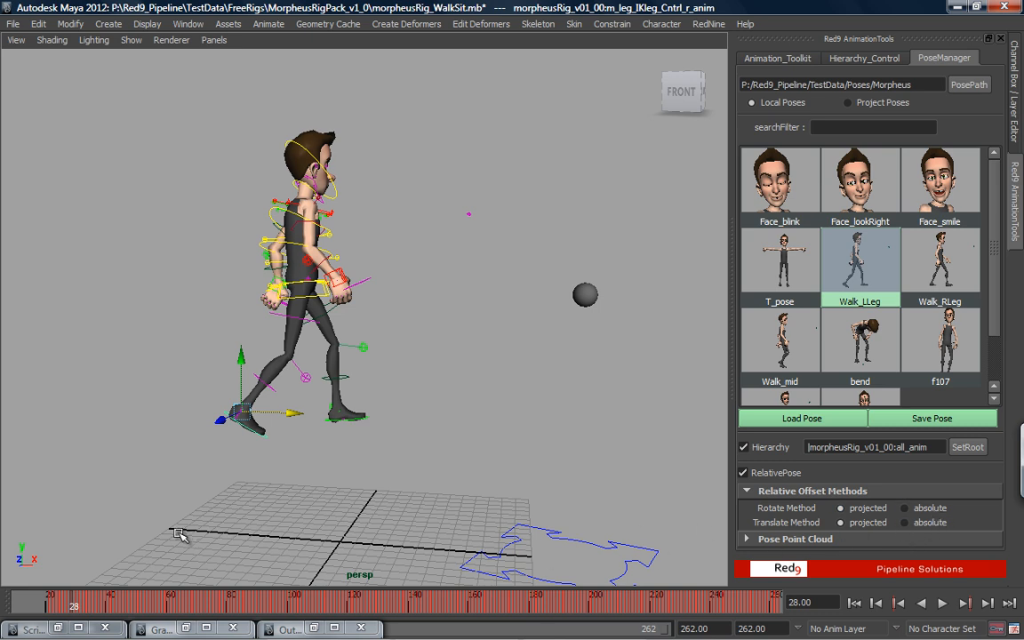
Raise the left leg IK control and load the Walk_LLeg pose relative to it with the translate offset set to absolute
{"action": "left_click", "coordinate": [366, 480]}
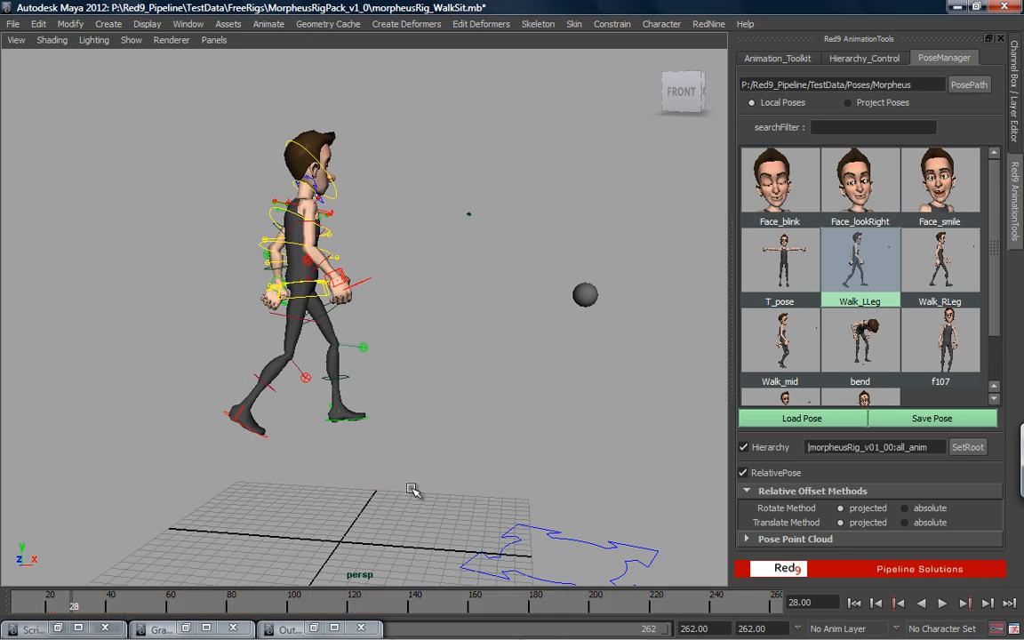
{"action": "left_click_drag", "start_coordinate": [513, 462], "coordinate": [436, 458], "text": "alt"}
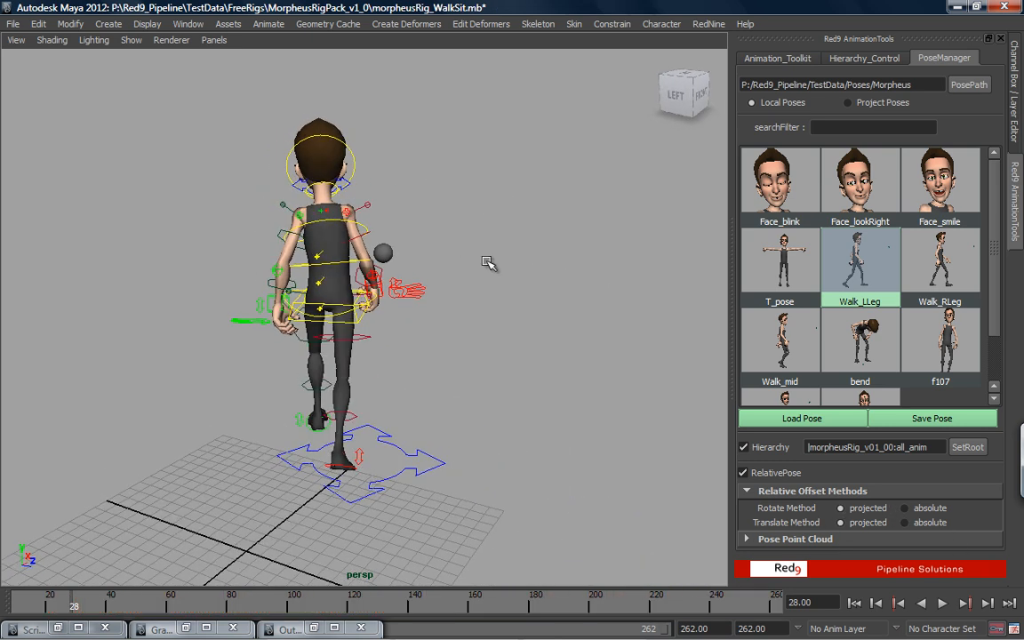
{"action": "left_click_drag", "start_coordinate": [509, 429], "coordinate": [323, 418], "text": "alt"}
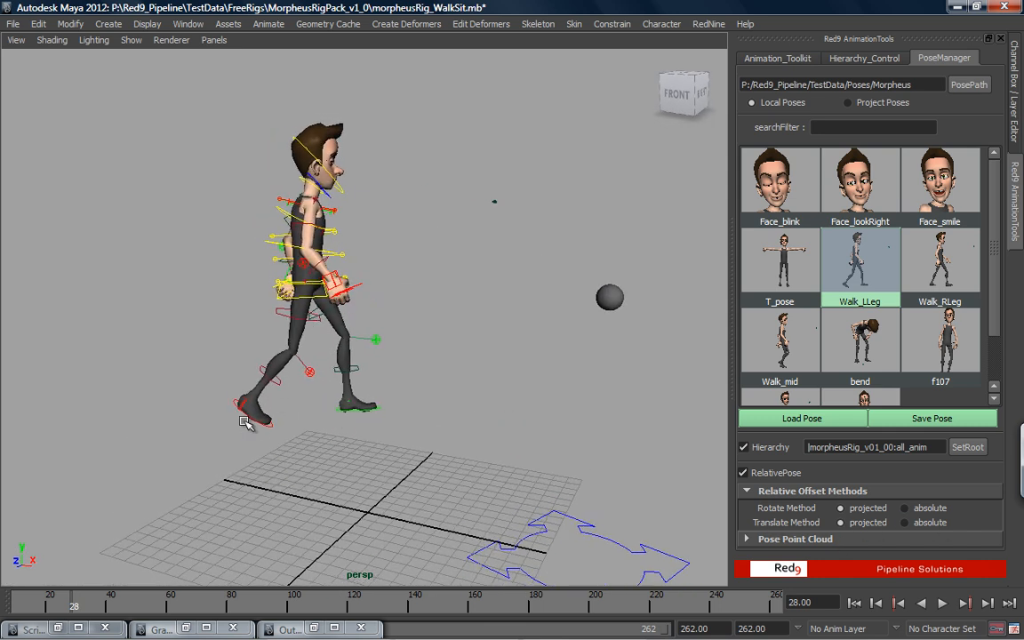
{"action": "left_click_drag", "start_coordinate": [229, 412], "coordinate": [287, 446], "text": "alt"}
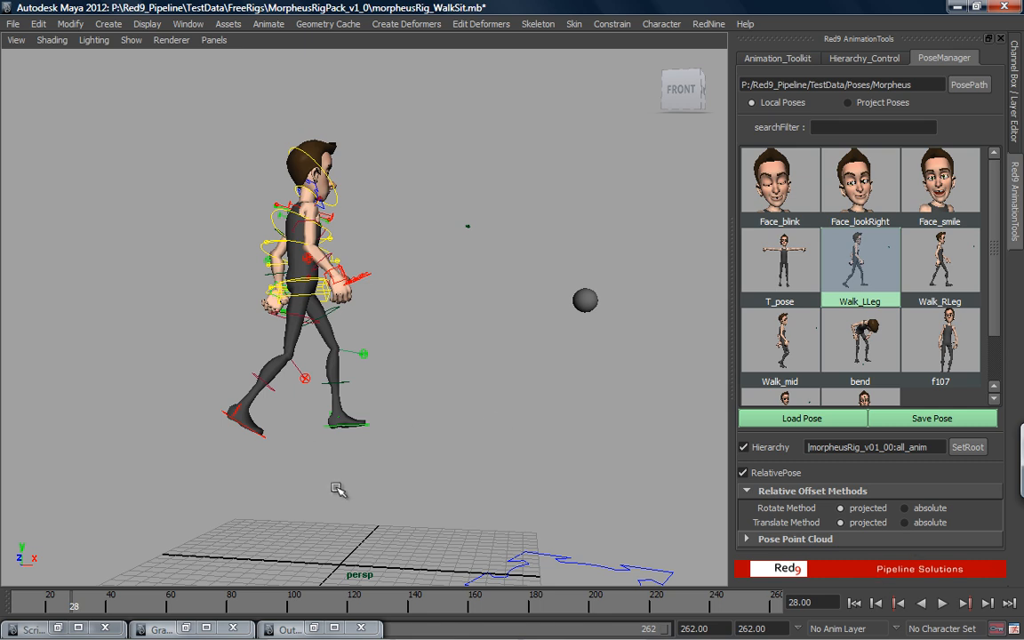
{"action": "left_click", "coordinate": [360, 421]}
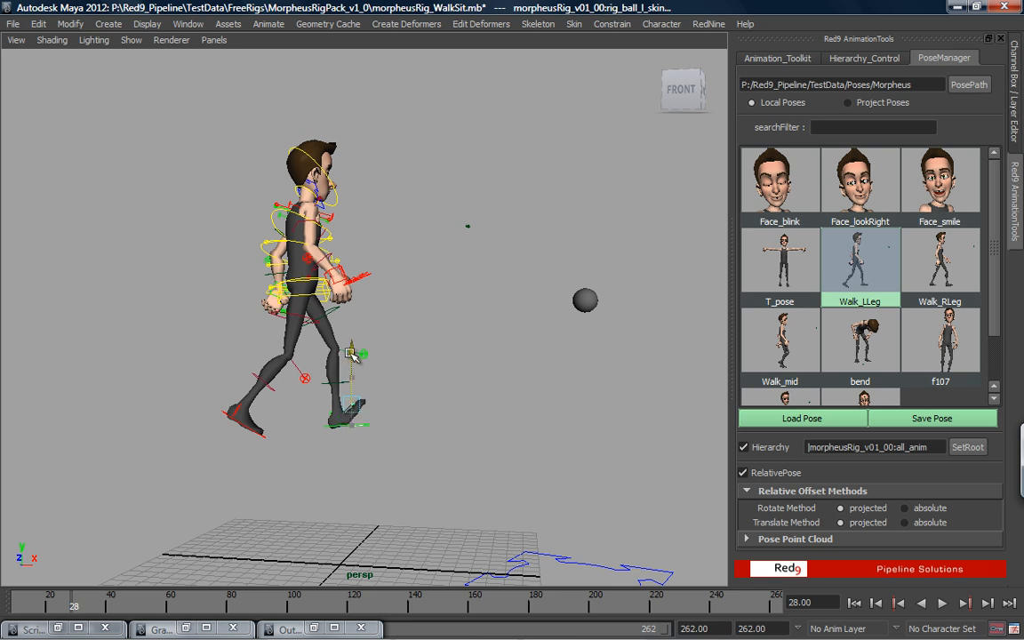
{"action": "left_click", "coordinate": [435, 498]}
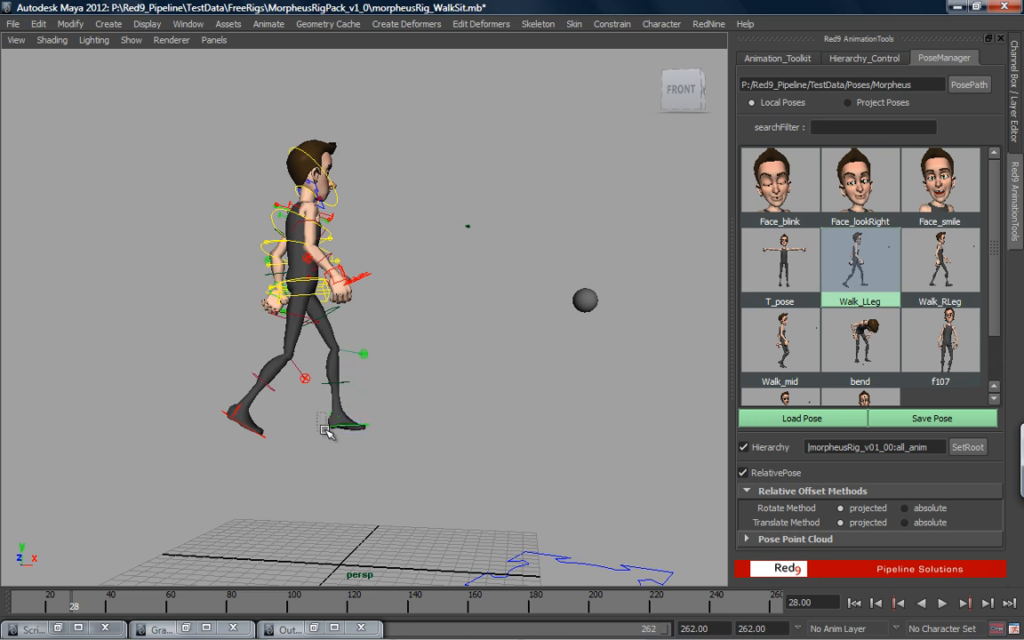
{"action": "left_click", "coordinate": [325, 391]}
{"action": "left_click_drag", "start_coordinate": [338, 367], "coordinate": [338, 330]}
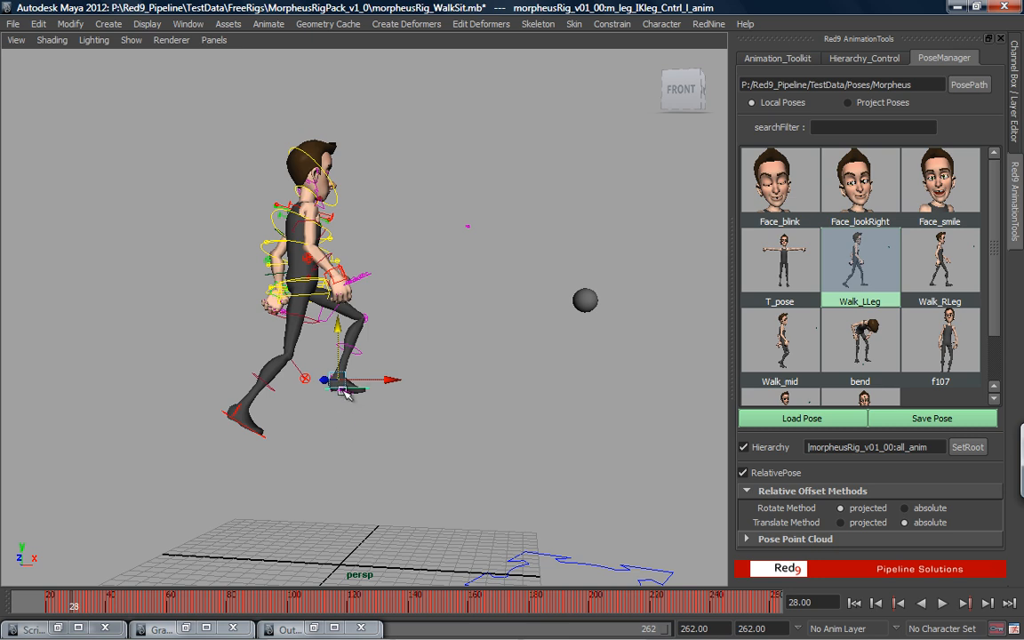
{"action": "left_click", "coordinate": [802, 422]}
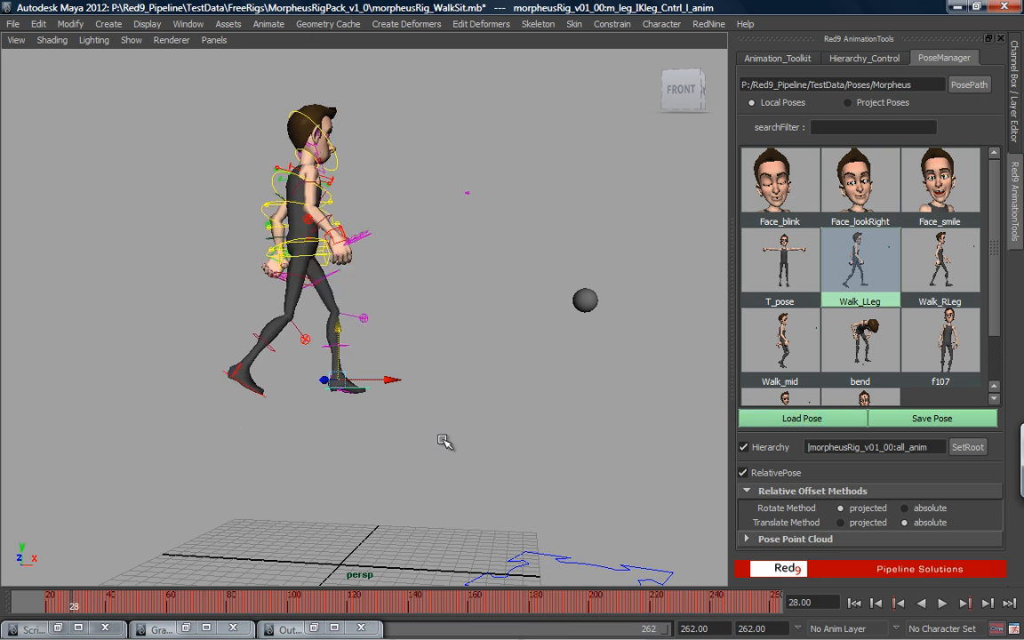
Rotate the left leg IK control toward the viewer and load the Walk_LLeg pose relative to its new orientation
{"action": "key", "text": "e"}
{"action": "left_click_drag", "start_coordinate": [352, 364], "coordinate": [261, 363]}
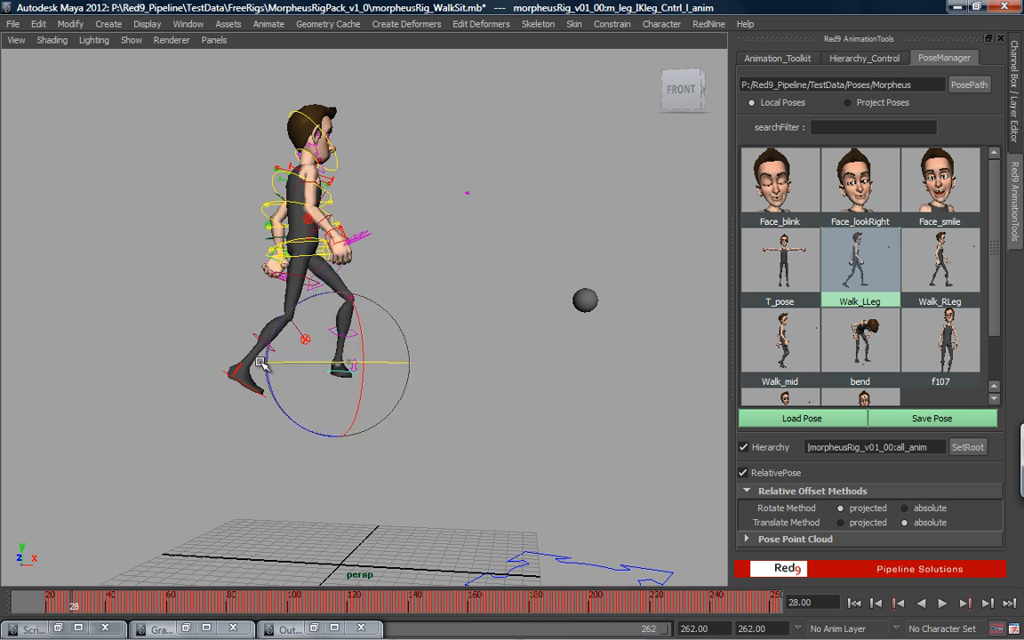
{"action": "left_click", "coordinate": [784, 421]}
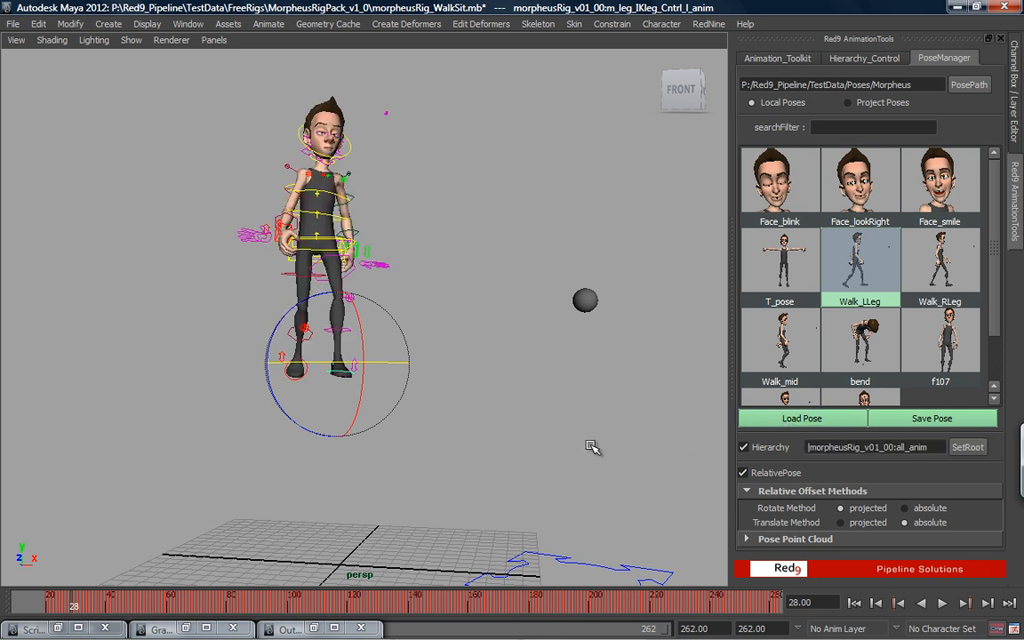
Go to frame 51 and show the Pose Point Cloud options, with RelativePose on and the Relative Offset Methods collapsed
{"action": "left_click_drag", "start_coordinate": [254, 604], "coordinate": [142, 614]}
{"action": "left_click", "coordinate": [744, 473]}
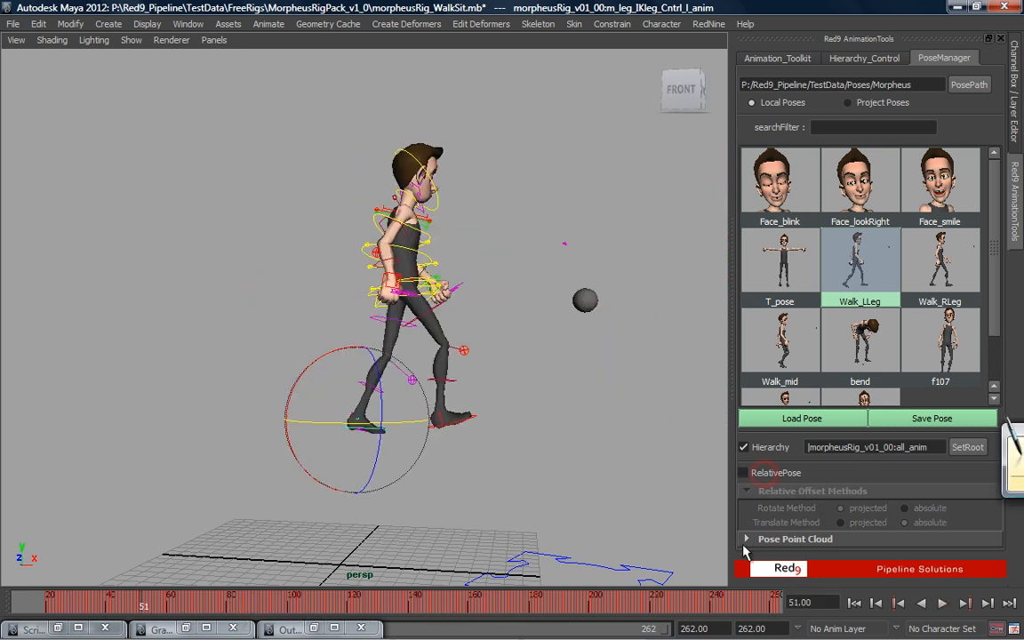
{"action": "left_click", "coordinate": [746, 540]}
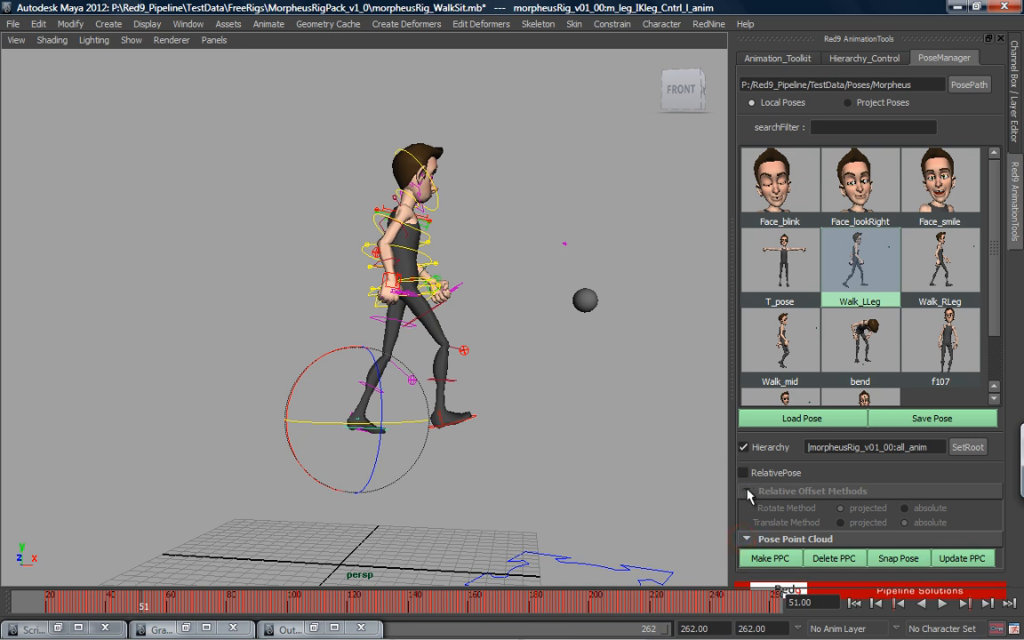
{"action": "left_click", "coordinate": [743, 473]}
{"action": "left_click", "coordinate": [745, 489]}
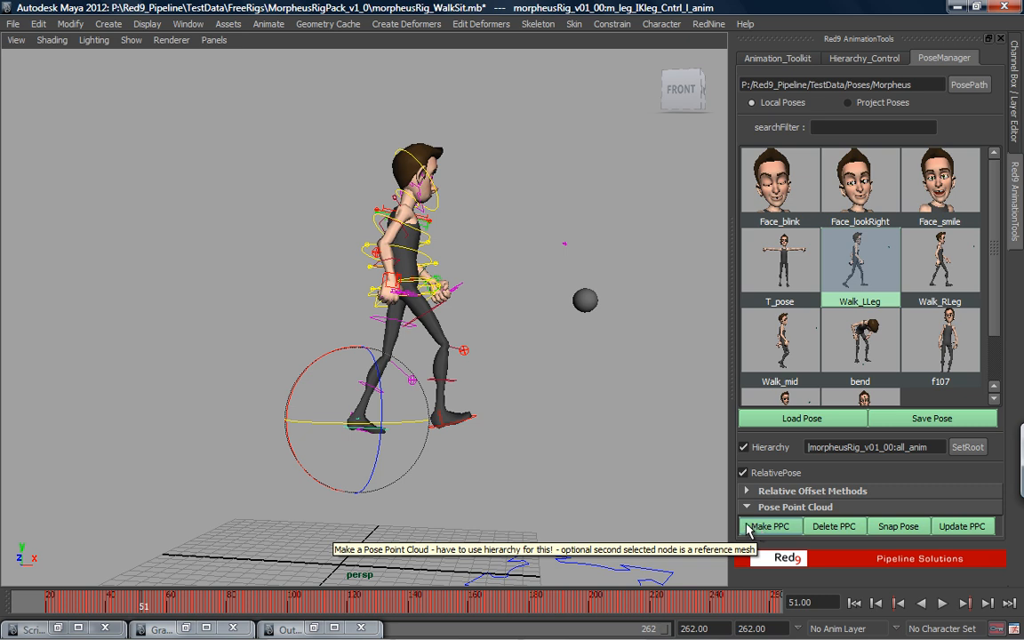
Make a pose point cloud for the rig using the left leg IK control as its pivot
{"action": "left_click", "coordinate": [546, 376]}
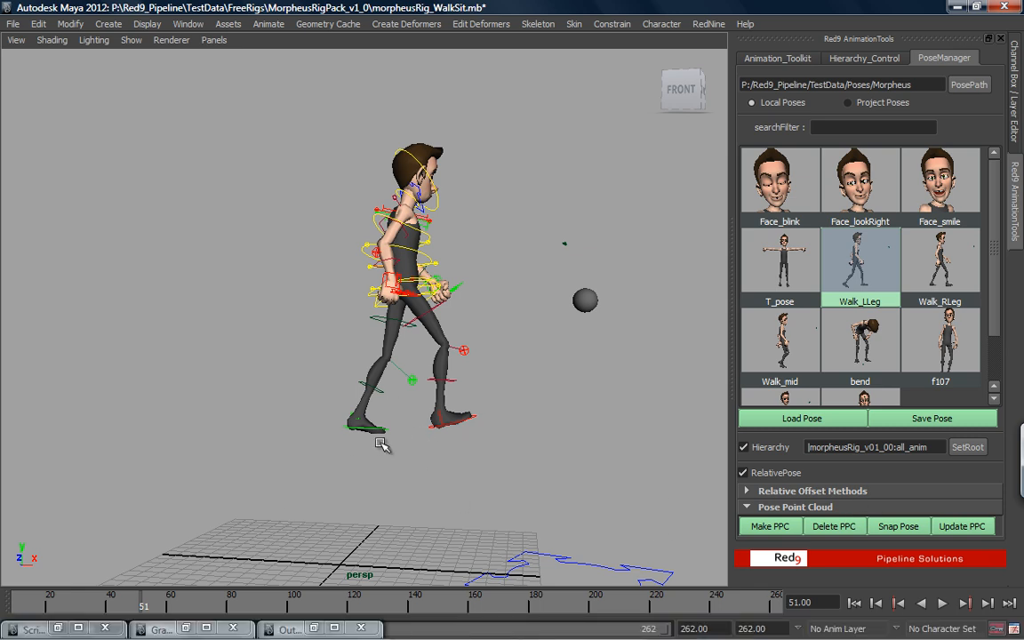
{"action": "left_click_drag", "start_coordinate": [398, 407], "coordinate": [388, 447]}
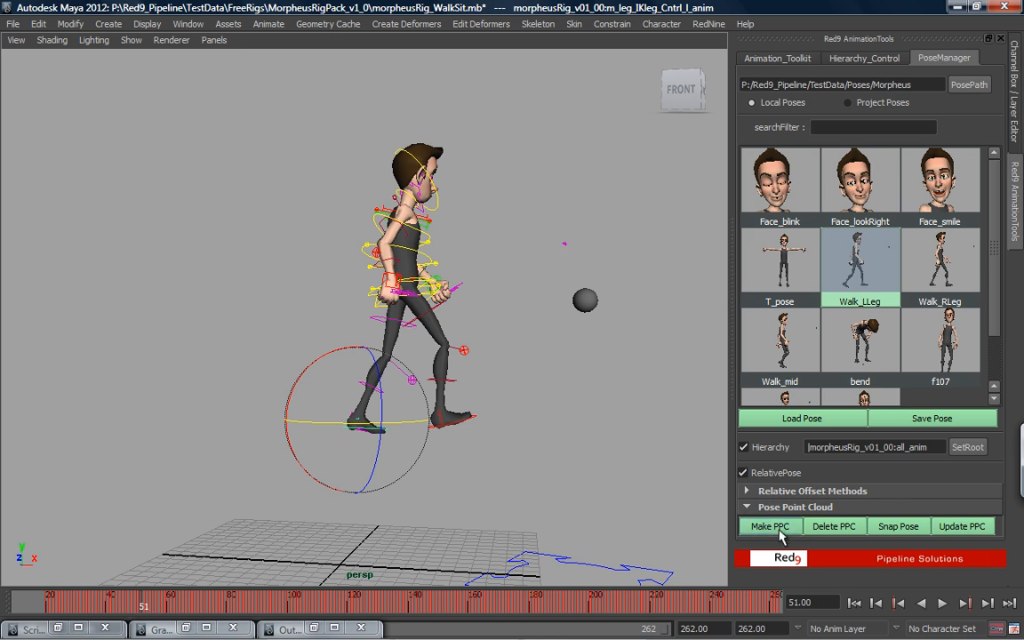
{"action": "left_click", "coordinate": [779, 530]}
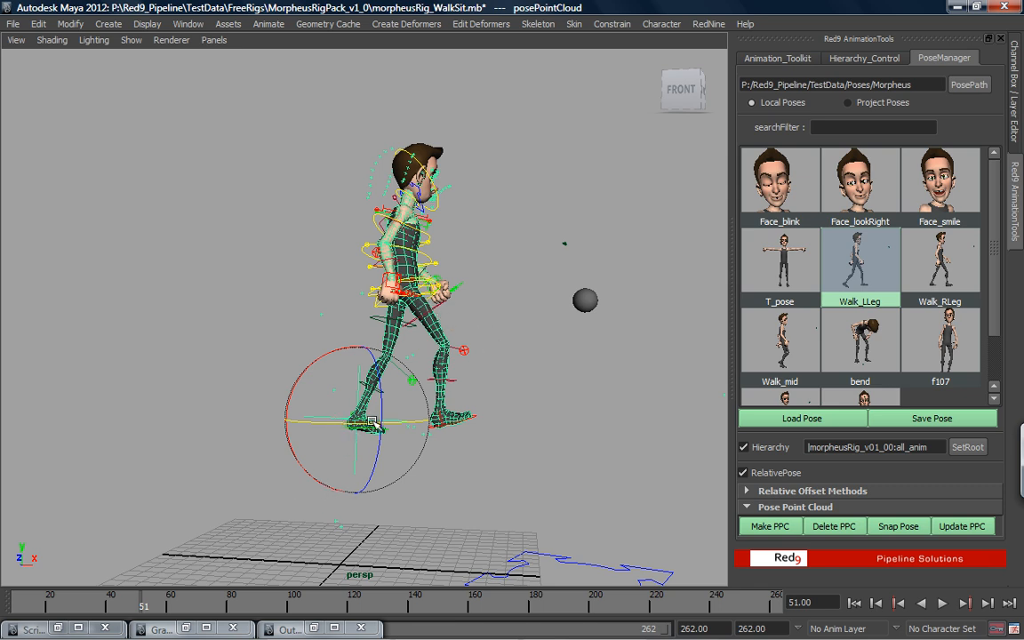
Rotate the pose point cloud, move it ahead of the character, and snap the rig's pose to it
{"action": "left_click_drag", "start_coordinate": [407, 423], "coordinate": [253, 395]}
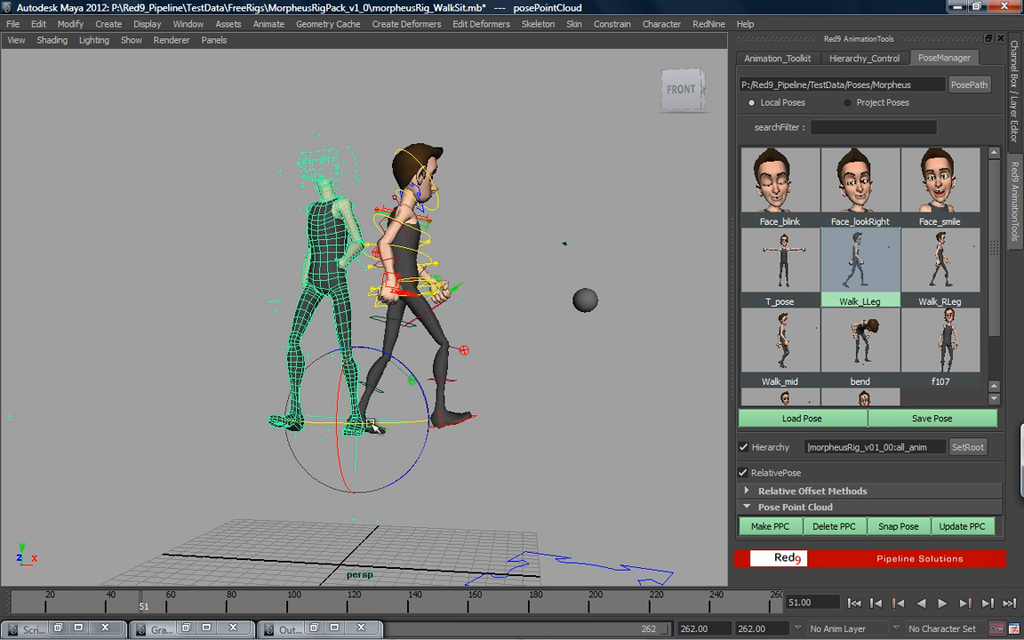
{"action": "left_click_drag", "start_coordinate": [353, 416], "coordinate": [413, 445]}
{"action": "key", "text": "w"}
{"action": "left_click_drag", "start_coordinate": [360, 424], "coordinate": [514, 434]}
{"action": "key", "text": "e"}
{"action": "key", "text": "w"}
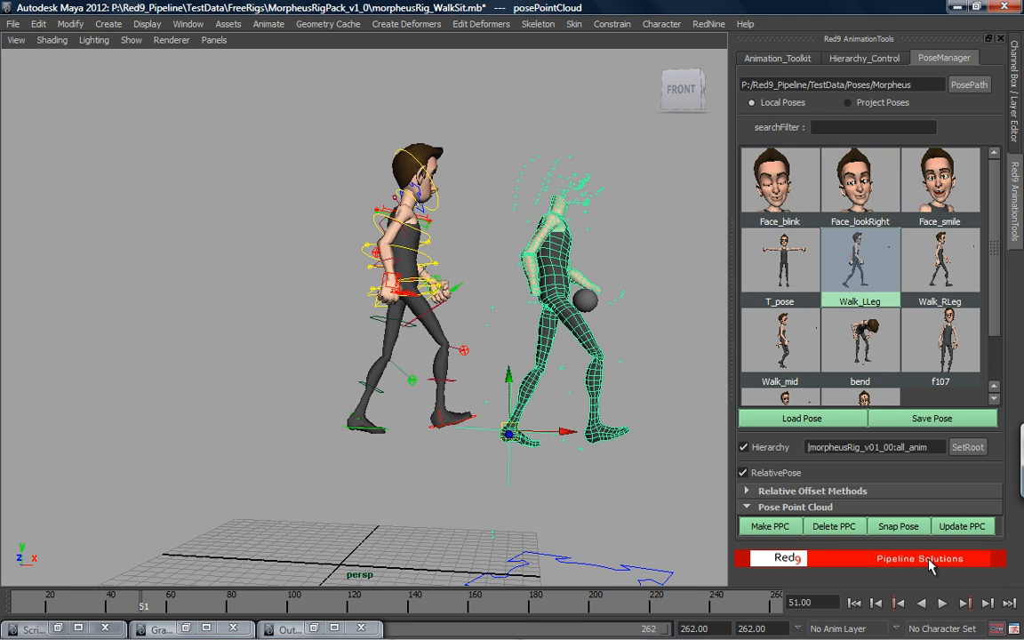
{"action": "left_click", "coordinate": [900, 527]}
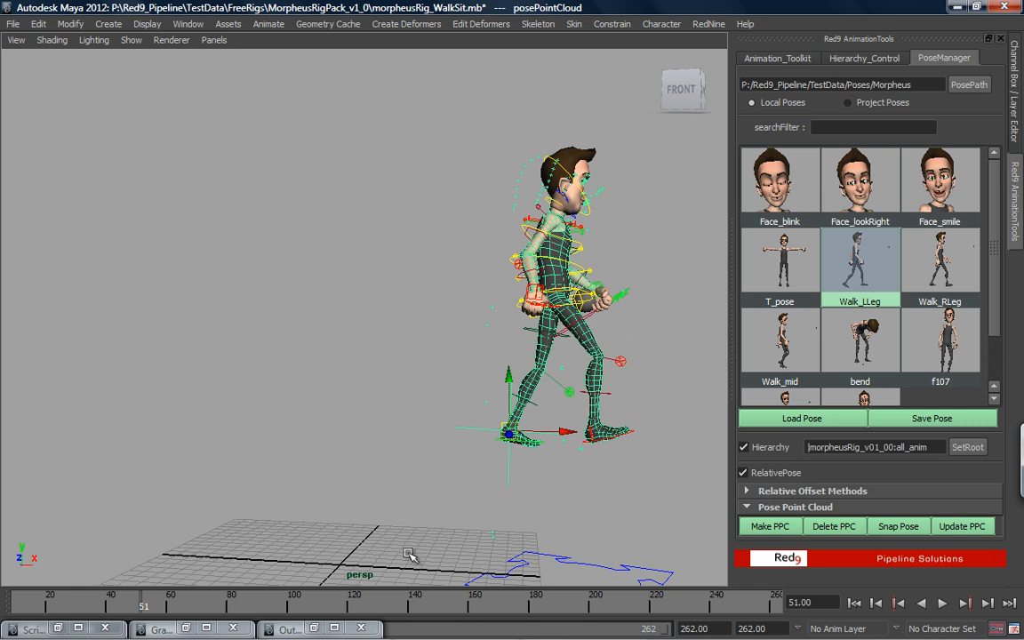
Go to frame 198 and update the pose point cloud to match the rig's bent-over pose
{"action": "left_click", "coordinate": [272, 603]}
{"action": "left_click_drag", "start_coordinate": [350, 603], "coordinate": [587, 620]}
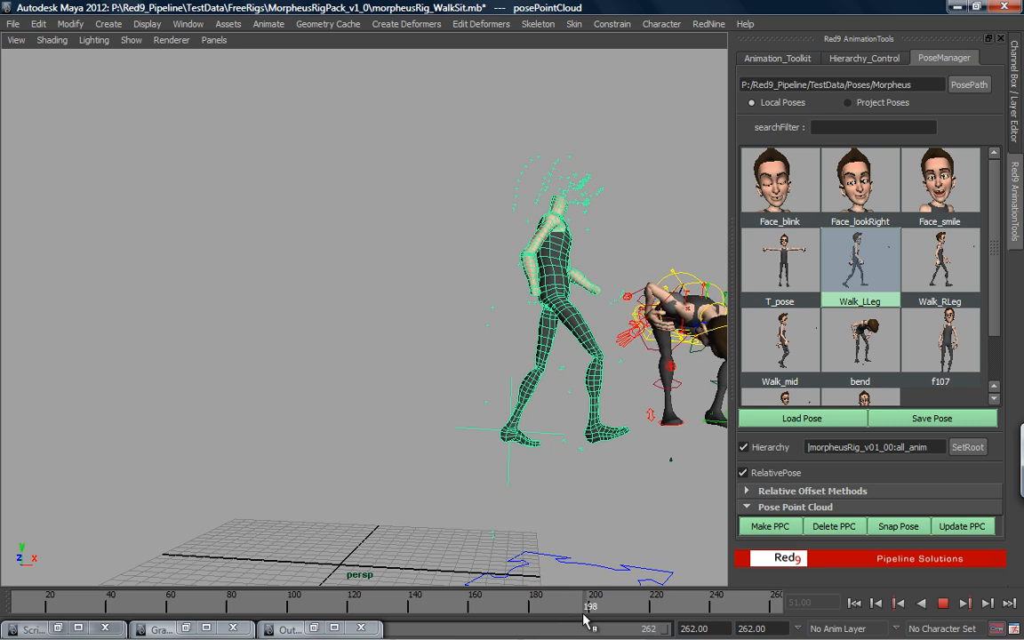
{"action": "left_click", "coordinate": [962, 527]}
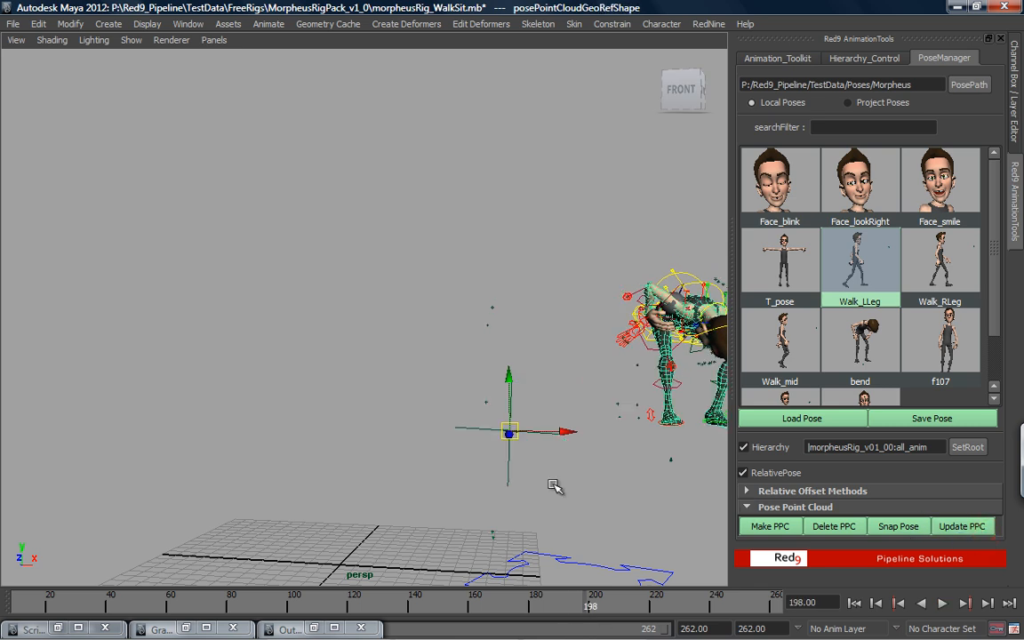
Move the updated point cloud away from the character and snap the rig's pose to it
{"action": "left_click_drag", "start_coordinate": [467, 380], "coordinate": [446, 441], "text": "alt"}
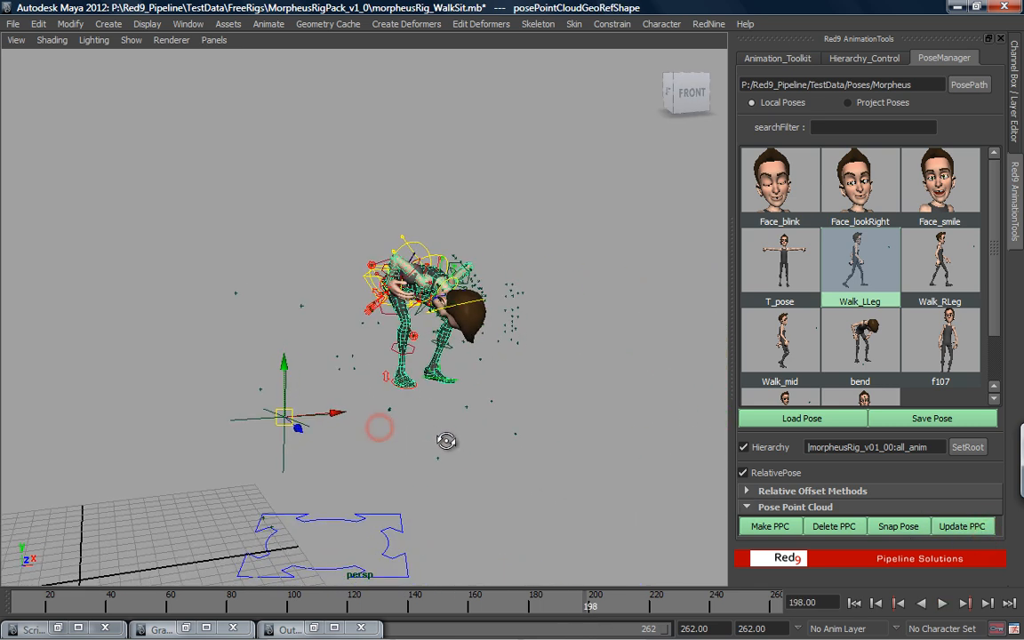
{"action": "left_click_drag", "start_coordinate": [284, 417], "coordinate": [111, 435]}
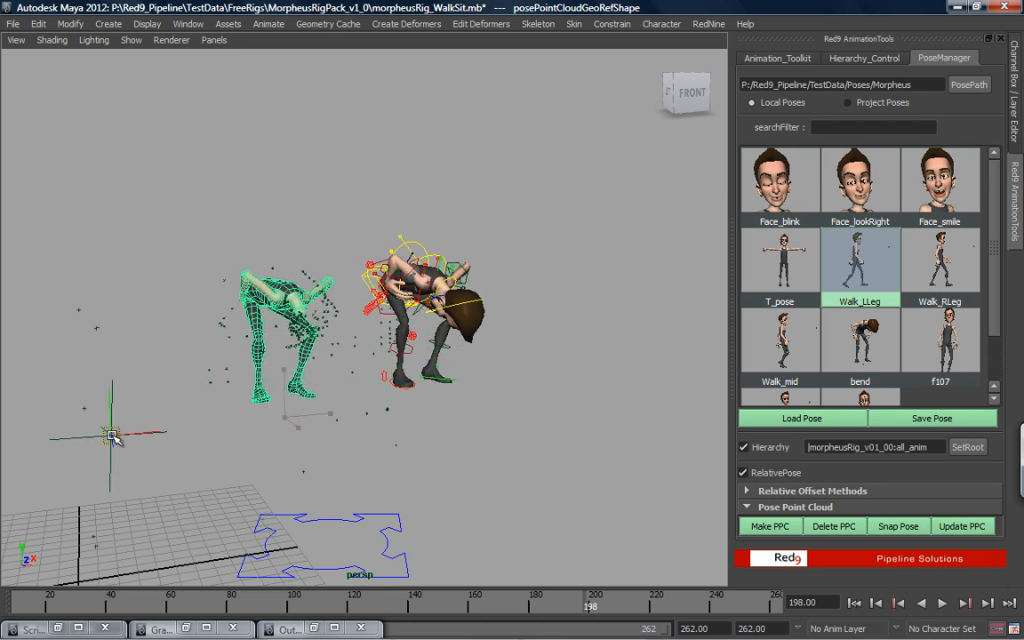
{"action": "left_click", "coordinate": [899, 526]}
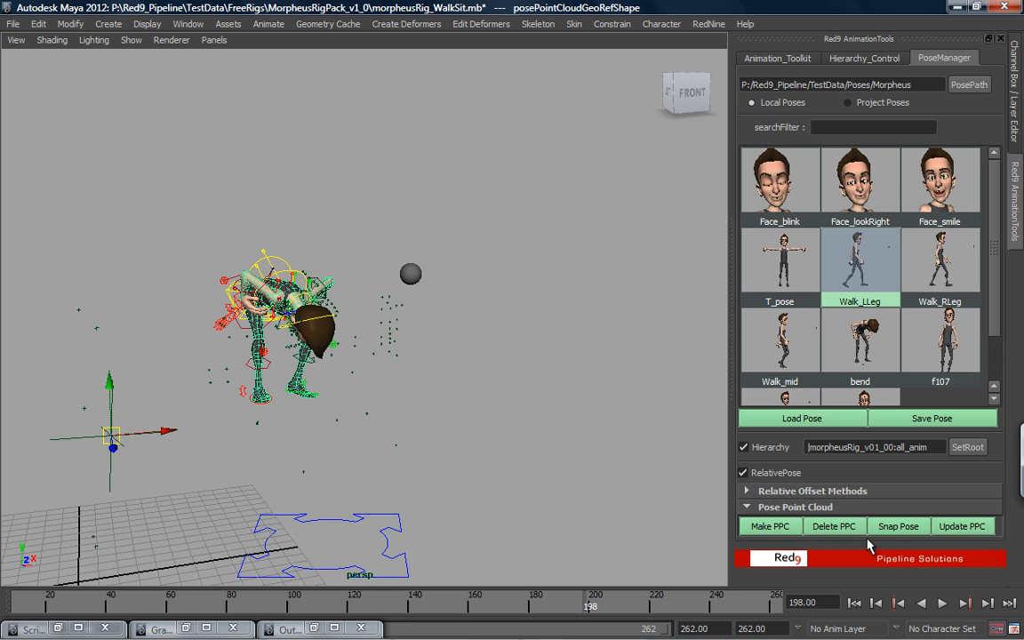
Delete the pose point cloud and select the rig's all_anim control
{"action": "left_click", "coordinate": [846, 527]}
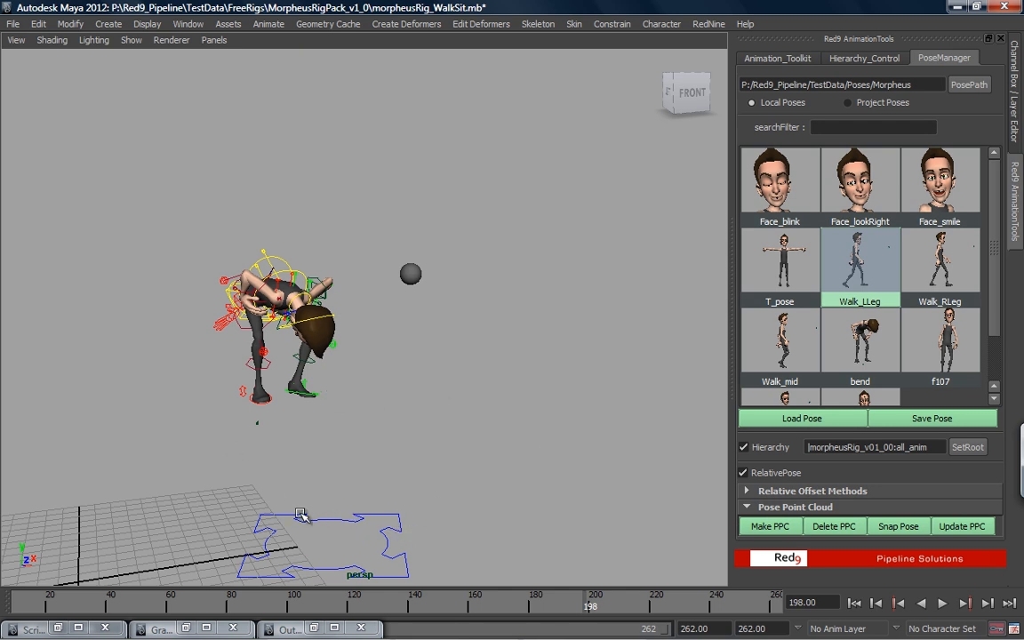
{"action": "left_click", "coordinate": [355, 537]}
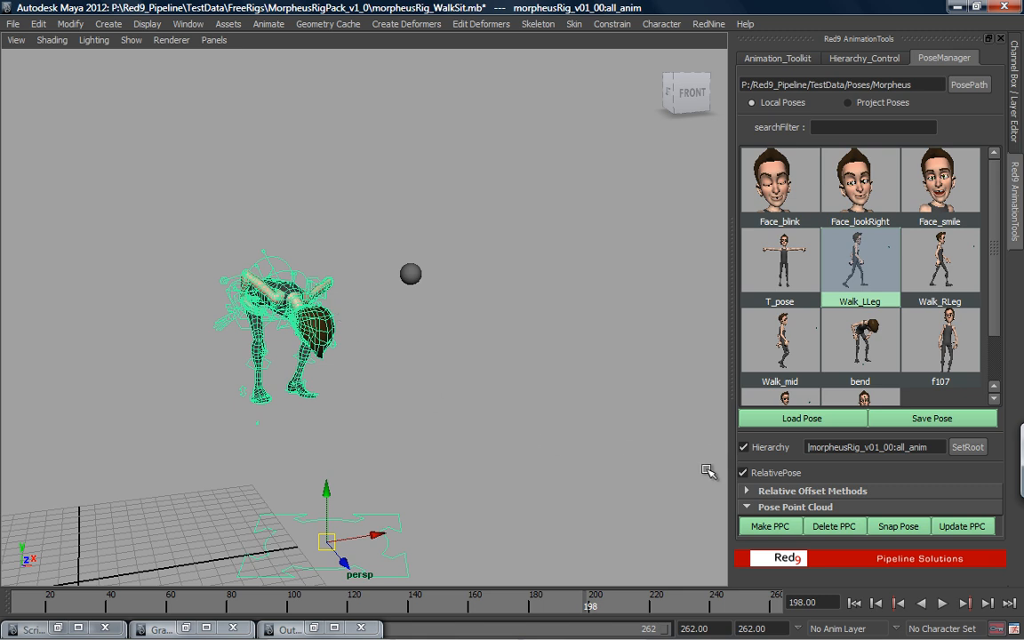
Filter the pose library by "walk" and clear the filter again
{"action": "left_click", "coordinate": [854, 129]}
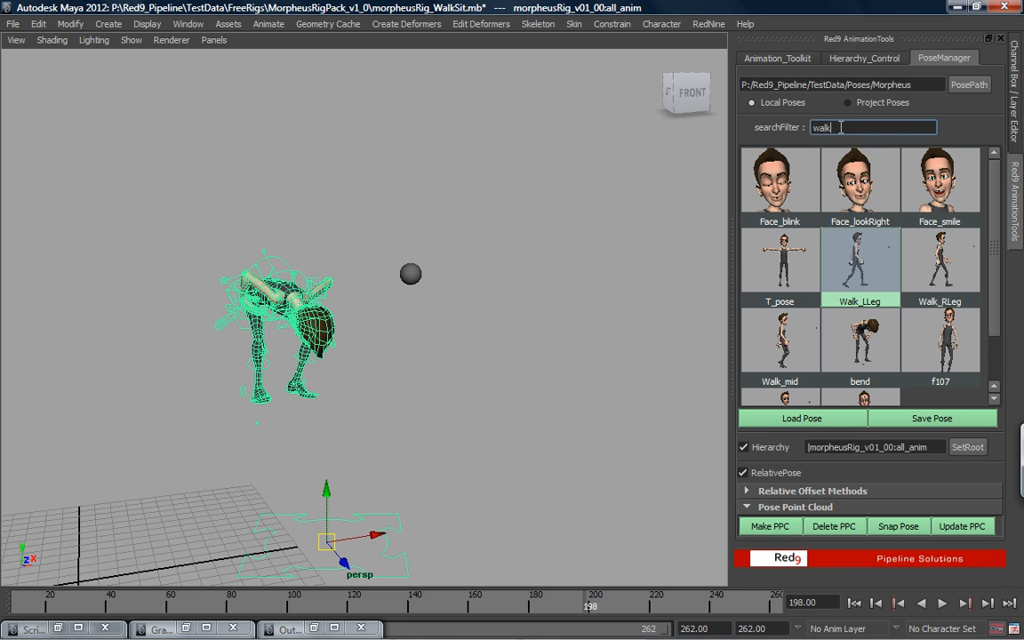
{"action": "key", "text": "Return"}
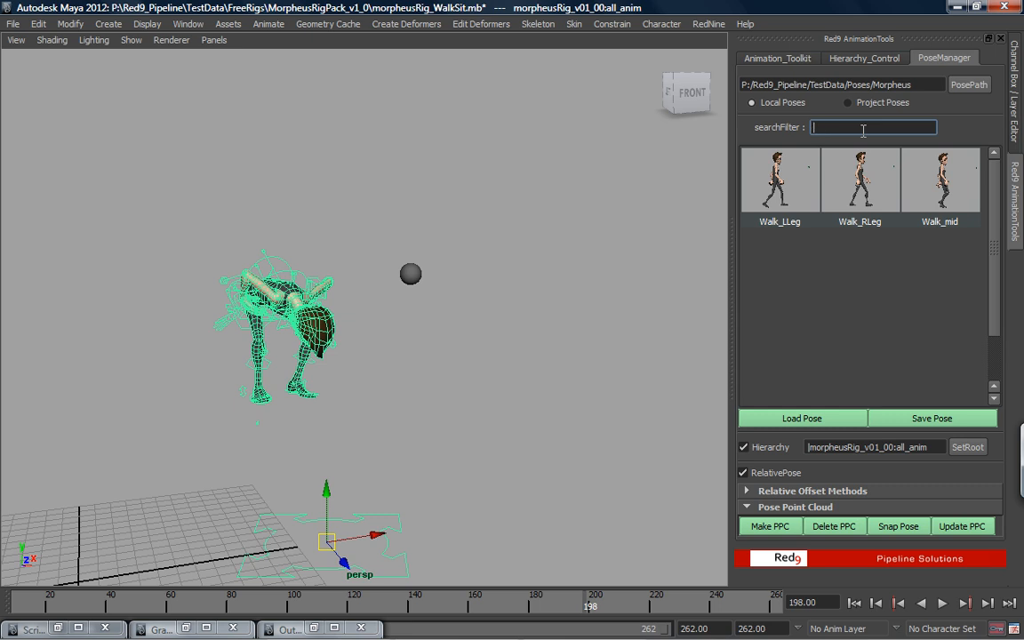
{"action": "key", "text": "Return"}
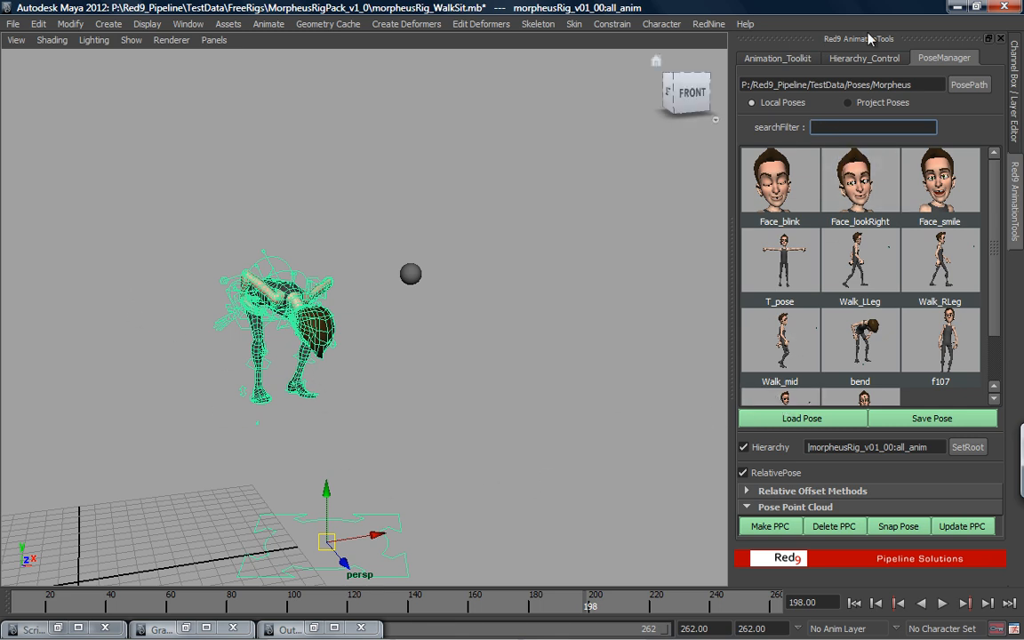
Review the hierarchy filter settings of the MorpheusRig.cfg preset and return to the pose library
{"action": "left_click", "coordinate": [840, 59]}
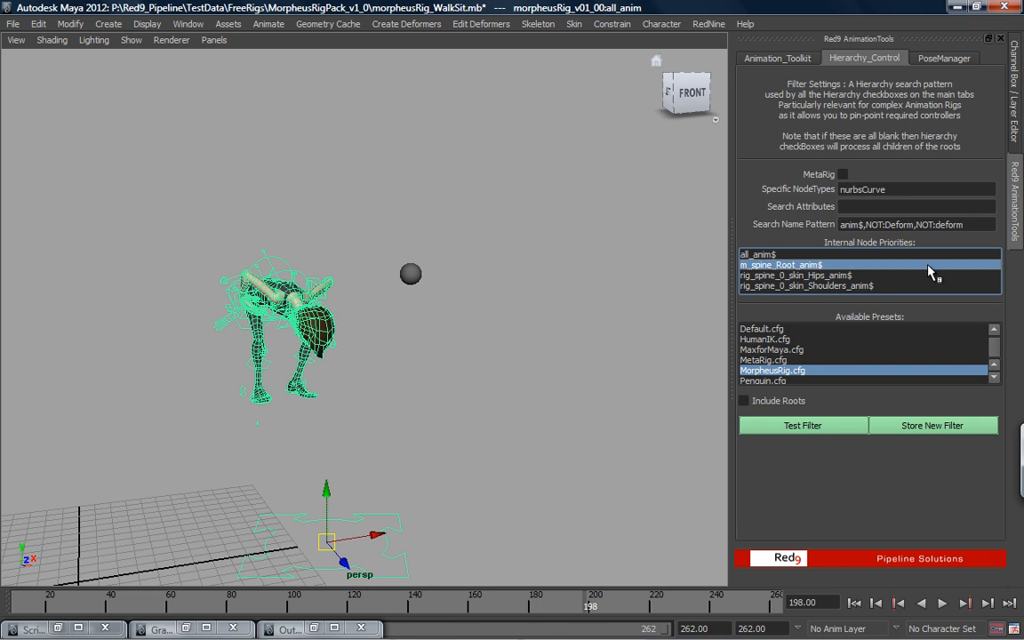
{"action": "left_click", "coordinate": [944, 57]}
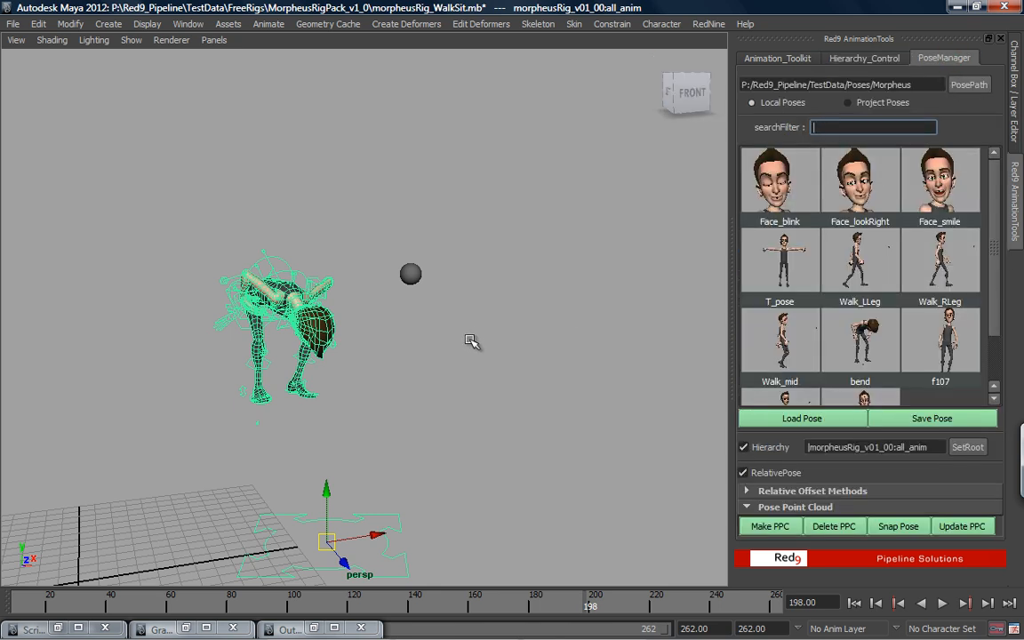